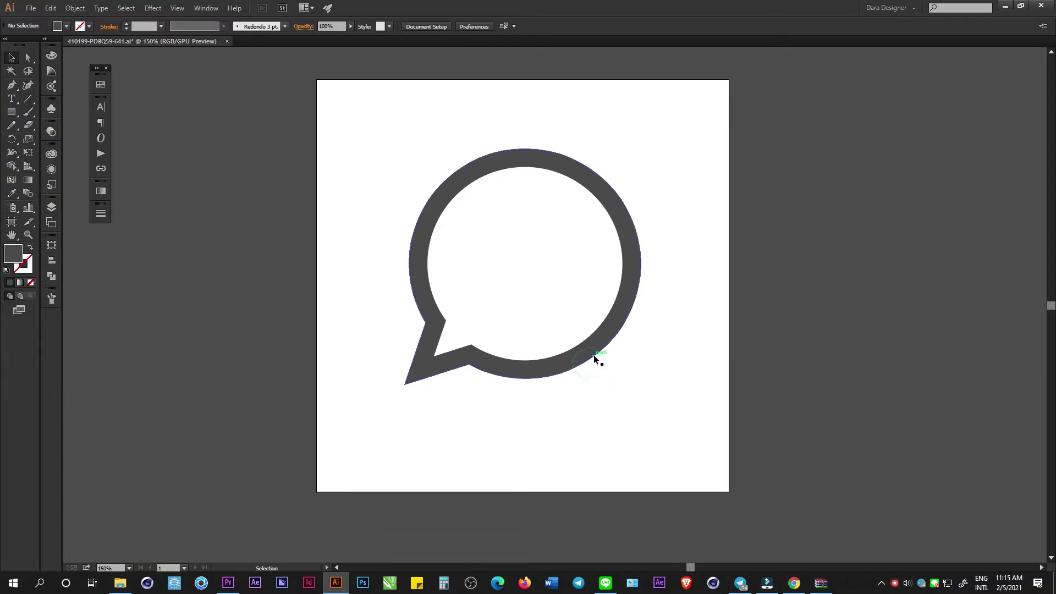
Step: Save the speech-bubble artwork to the Desktop as 'whatsapp' in a legacy Illustrator version
{"action": "left_click", "coordinate": [590, 353]}
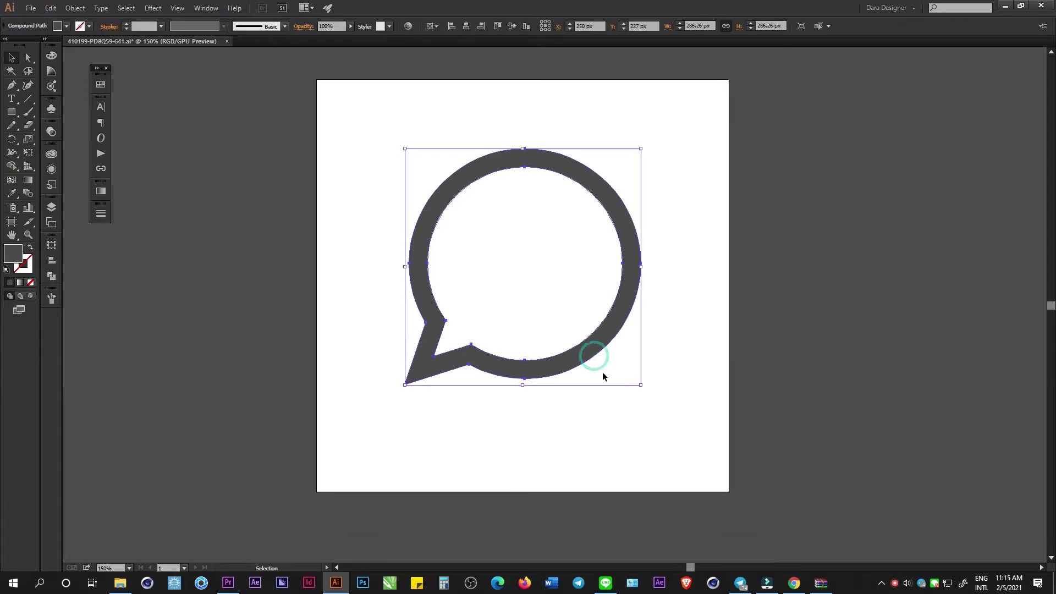
{"action": "key", "text": "ctrl+shift+s"}
{"action": "type", "text": "whatsapp"}
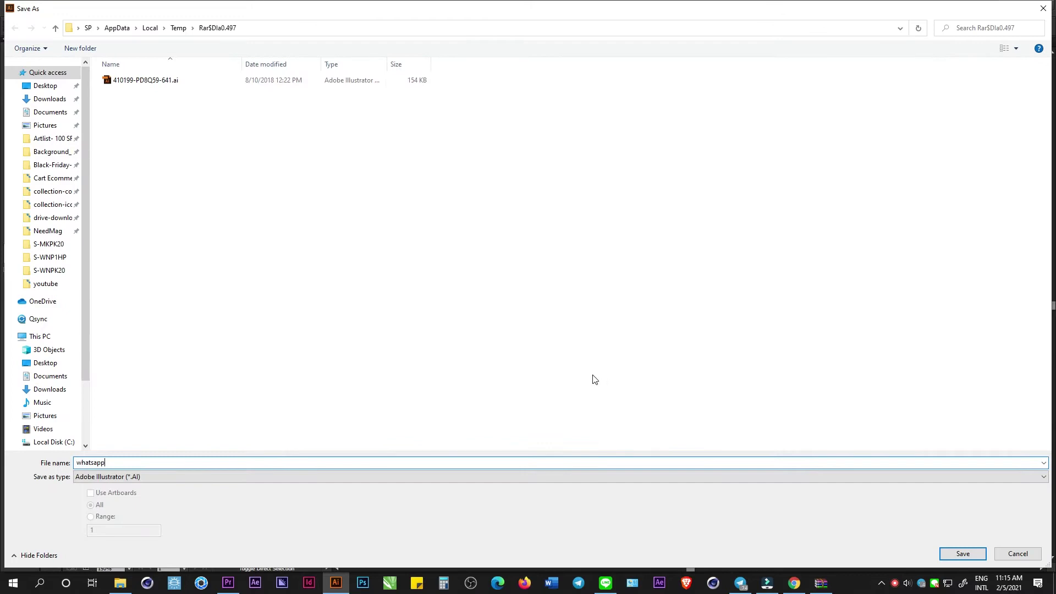
{"action": "left_click", "coordinate": [45, 85]}
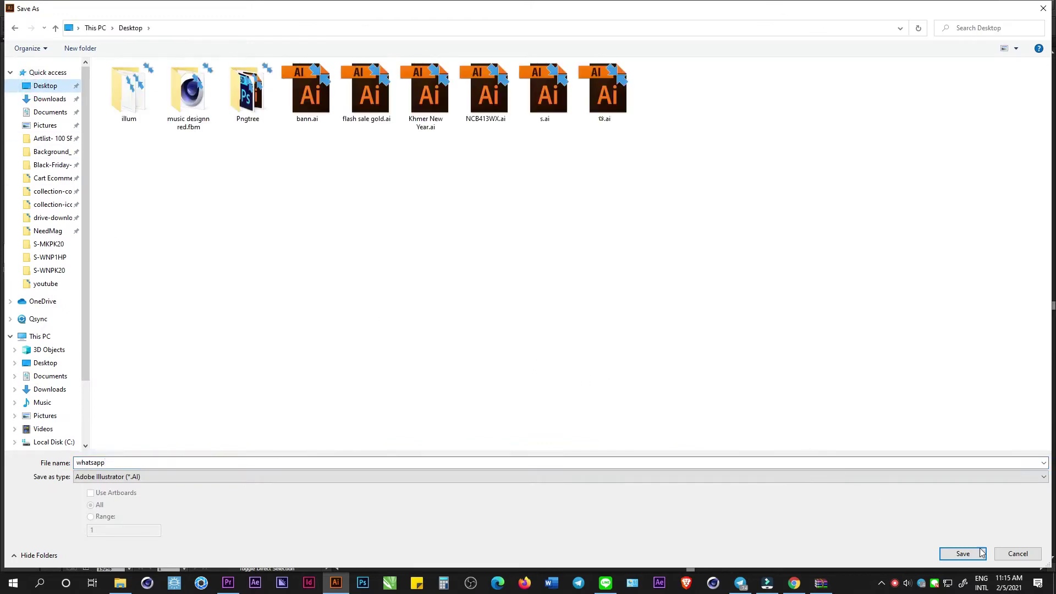
{"action": "left_click", "coordinate": [981, 553]}
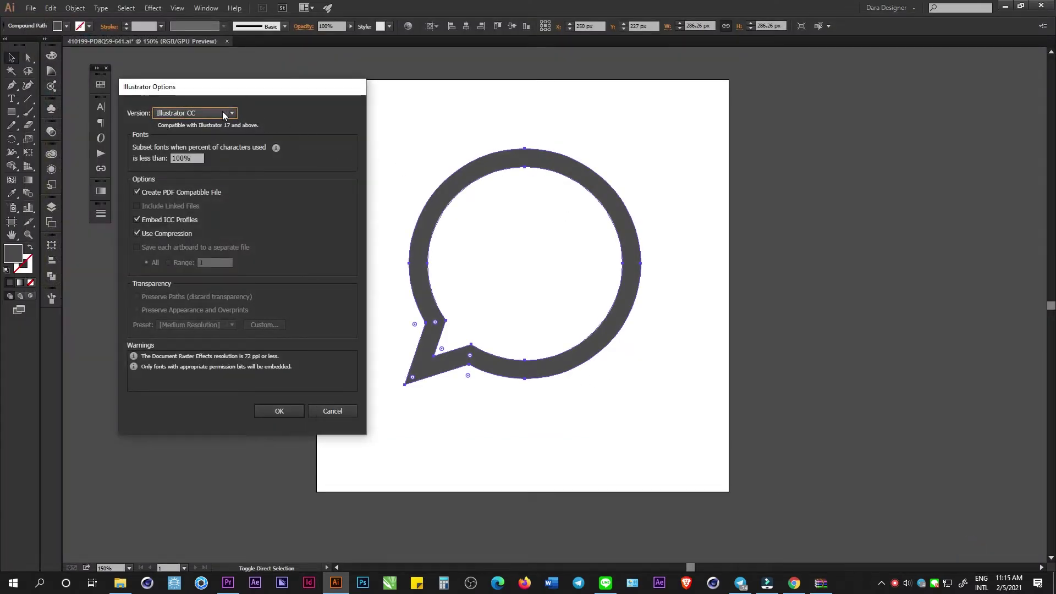
{"action": "left_click", "coordinate": [224, 112]}
{"action": "left_click", "coordinate": [201, 245]}
{"action": "left_click", "coordinate": [282, 400]}
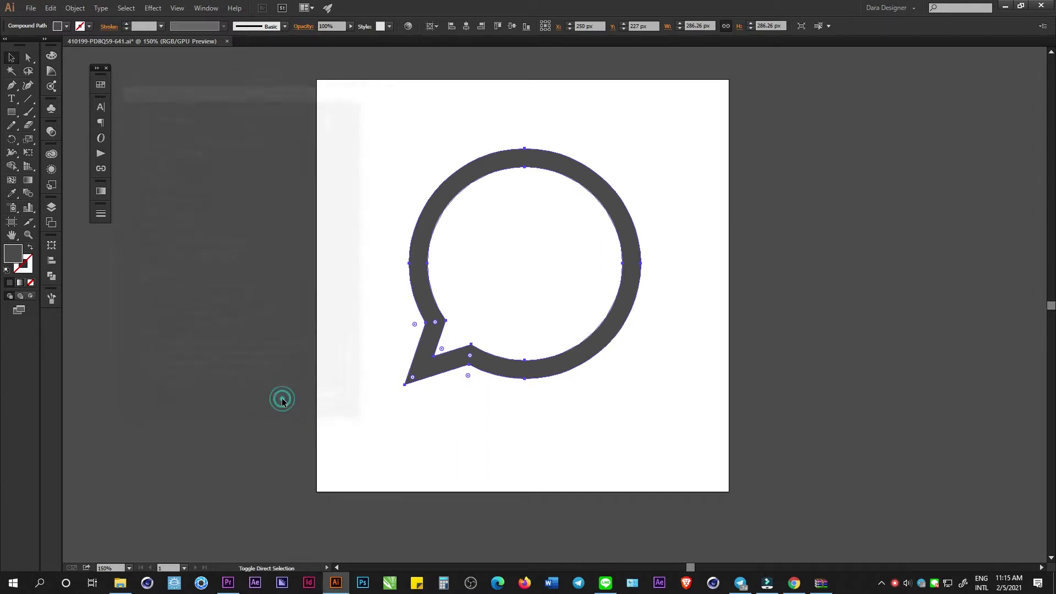
Step: Check the Premiere Pro project, return to Illustrator, and close the Telegram window
{"action": "left_click", "coordinate": [228, 583]}
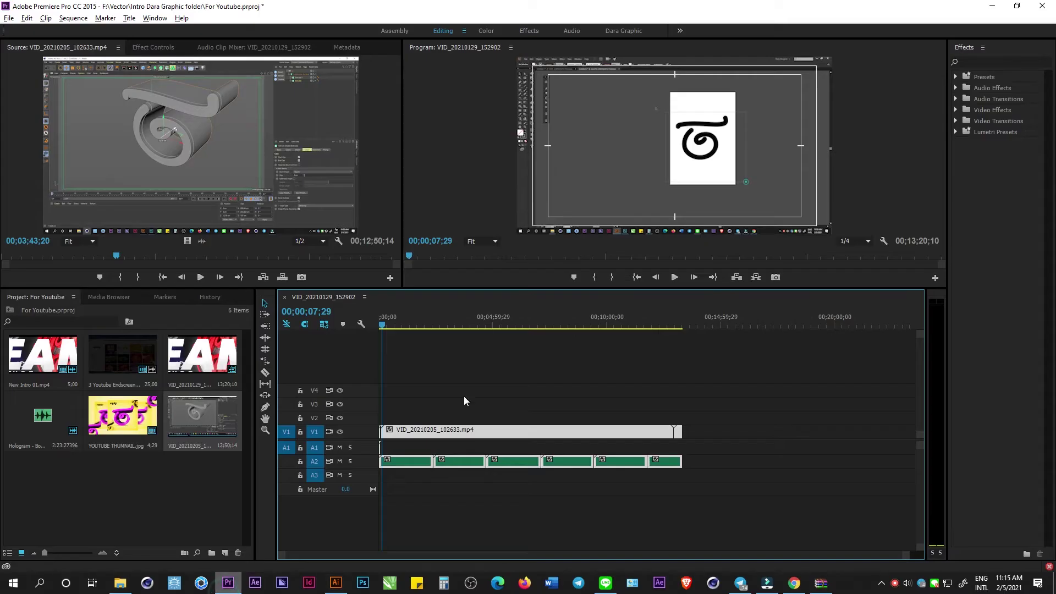
{"action": "key", "text": "alt+Tab"}
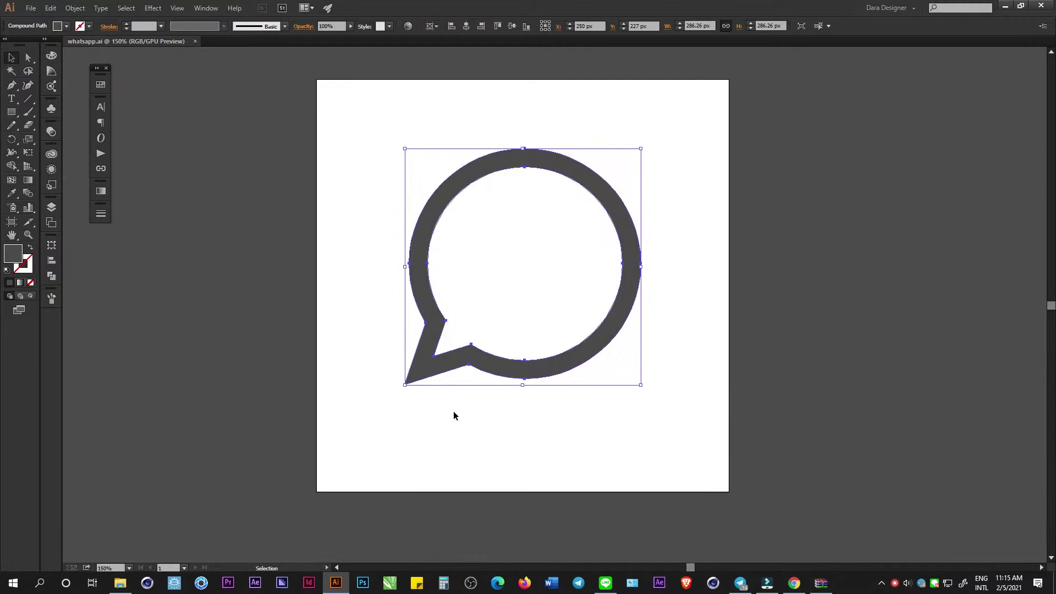
{"action": "left_click", "coordinate": [347, 500]}
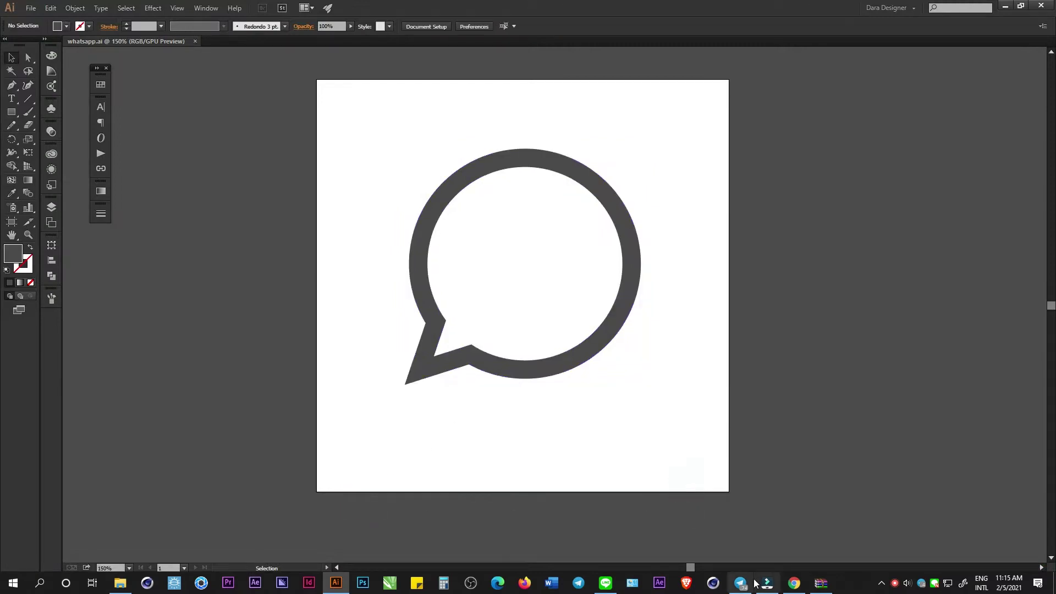
{"action": "left_click", "coordinate": [753, 582]}
{"action": "left_click_drag", "start_coordinate": [1048, 42], "coordinate": [698, 120]}
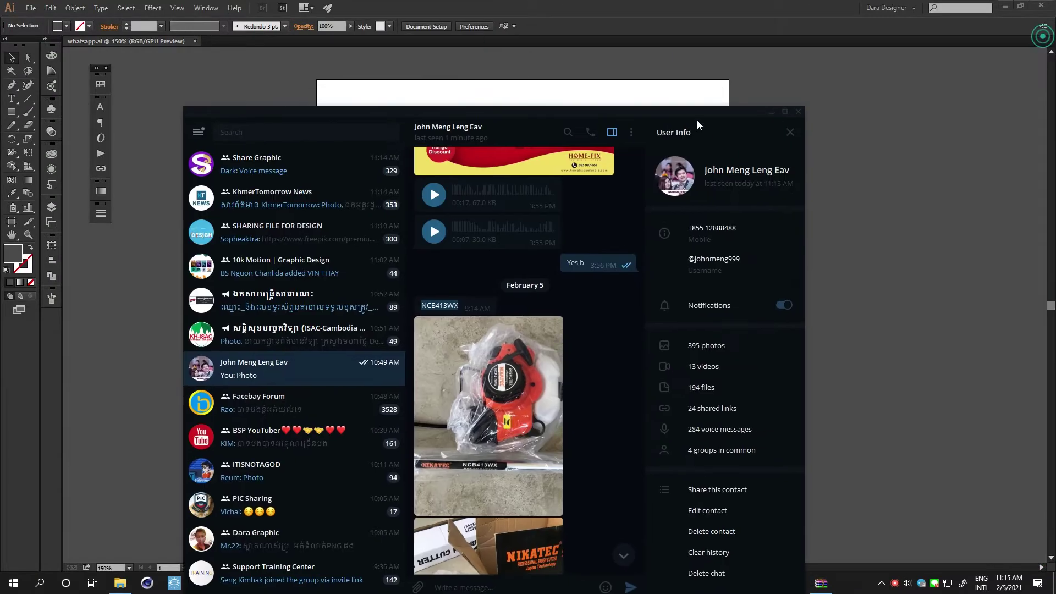
{"action": "left_click", "coordinate": [800, 113]}
Step: Put away the browser and close the whatsapp-icon-design.zip archive window
{"action": "left_click", "coordinate": [793, 583]}
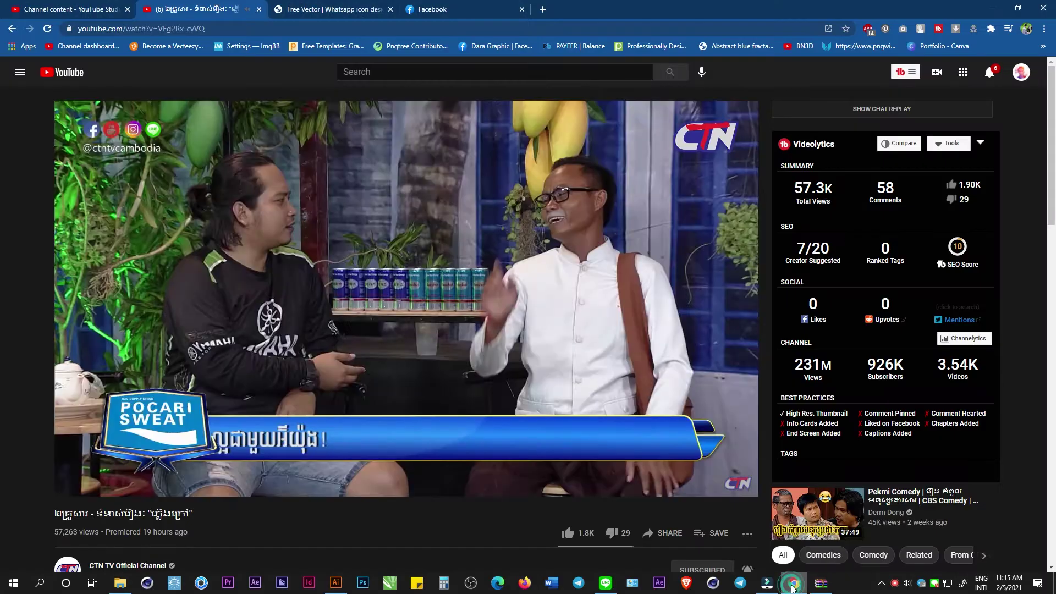
{"action": "left_click", "coordinate": [794, 583]}
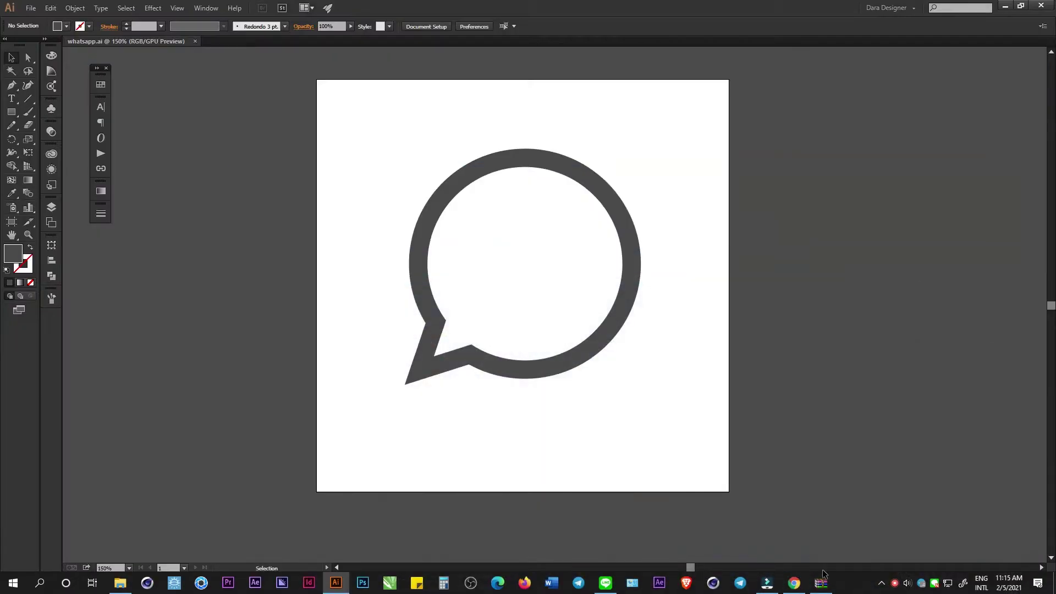
{"action": "left_click", "coordinate": [821, 578]}
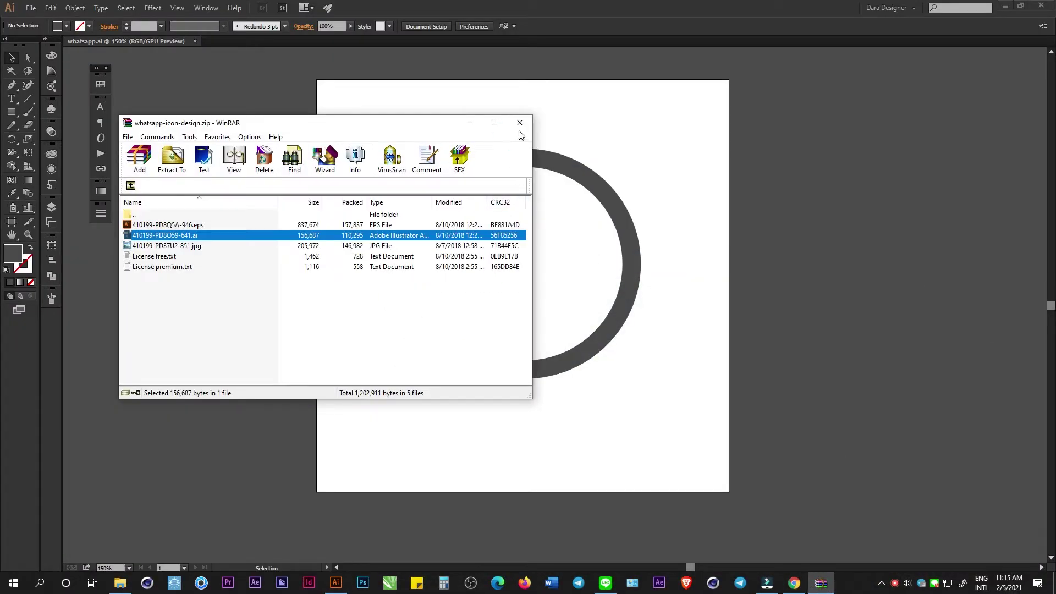
{"action": "left_click", "coordinate": [519, 128]}
{"action": "left_click", "coordinate": [350, 188]}
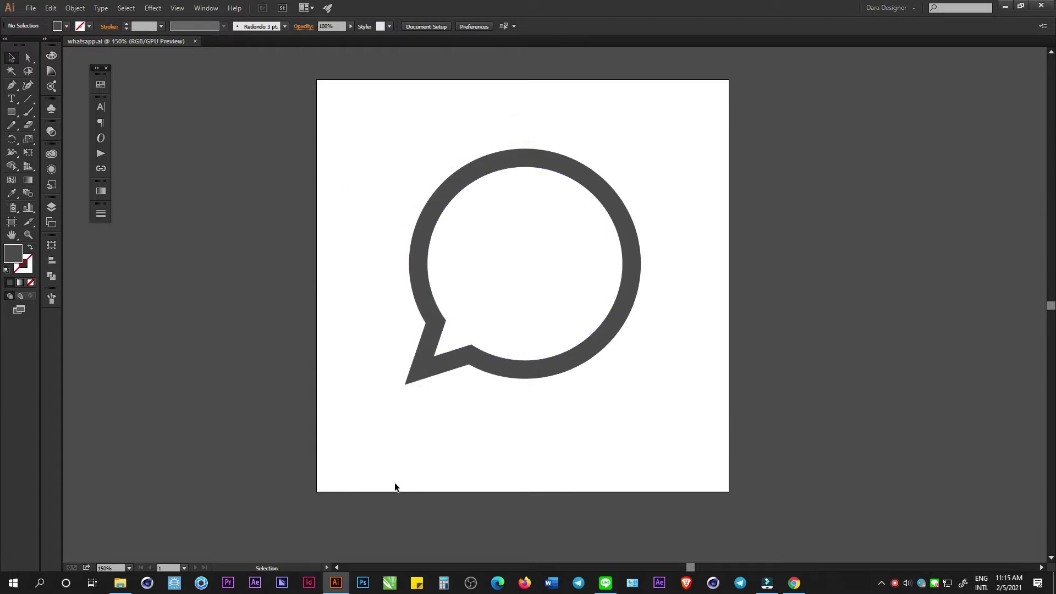
Step: Select and then deselect the speech bubble on the Illustrator artboard
{"action": "left_click", "coordinate": [148, 585]}
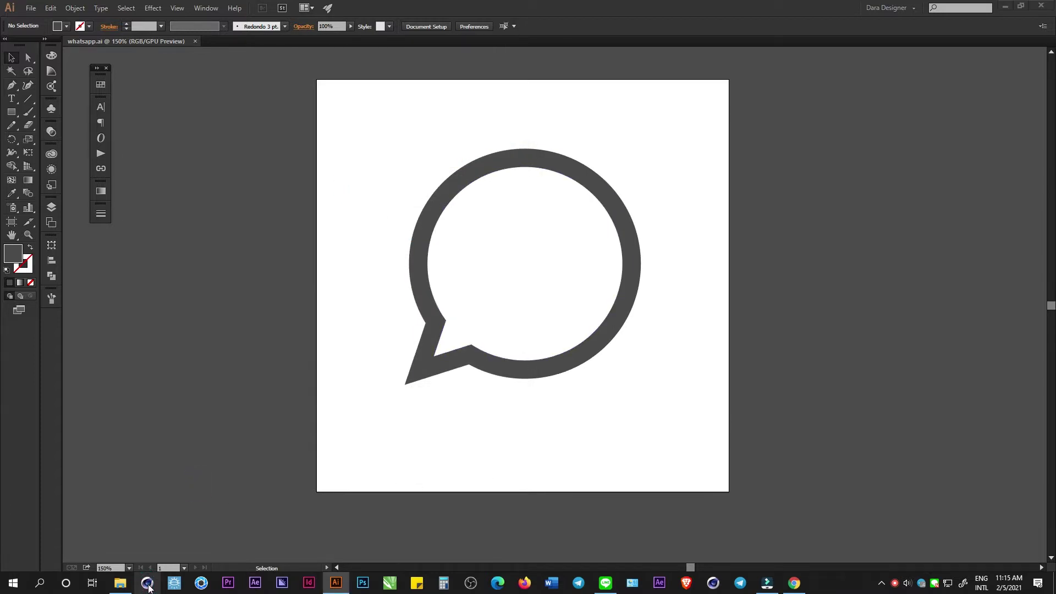
{"action": "left_click", "coordinate": [566, 368]}
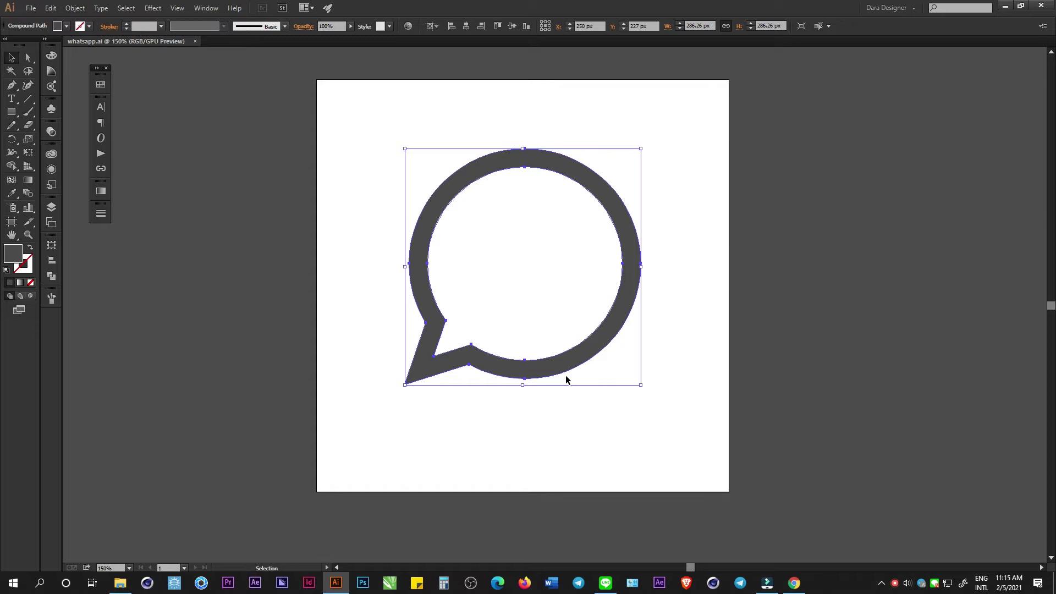
{"action": "left_click", "coordinate": [494, 434]}
{"action": "left_click_drag", "start_coordinate": [402, 396], "coordinate": [542, 327]}
{"action": "left_click", "coordinate": [282, 459]}
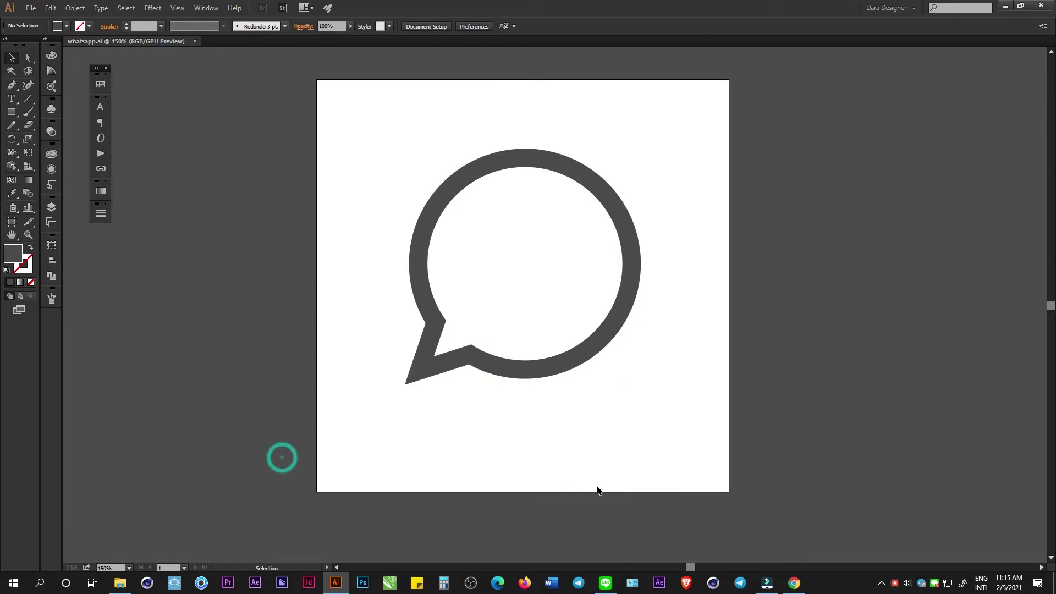
Step: Switch from the Downloads folder to the open Cinema 4D window
{"action": "key", "text": "alt+Tab"}
{"action": "key", "text": "alt+Tab"}
{"action": "key", "text": "alt+Tab"}
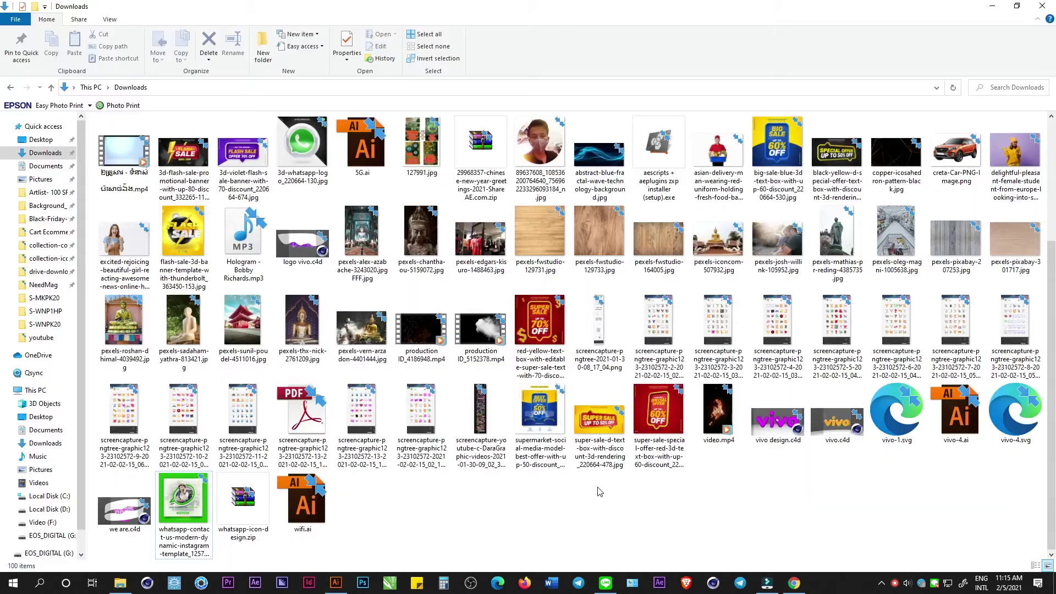
{"action": "left_click", "coordinate": [145, 584]}
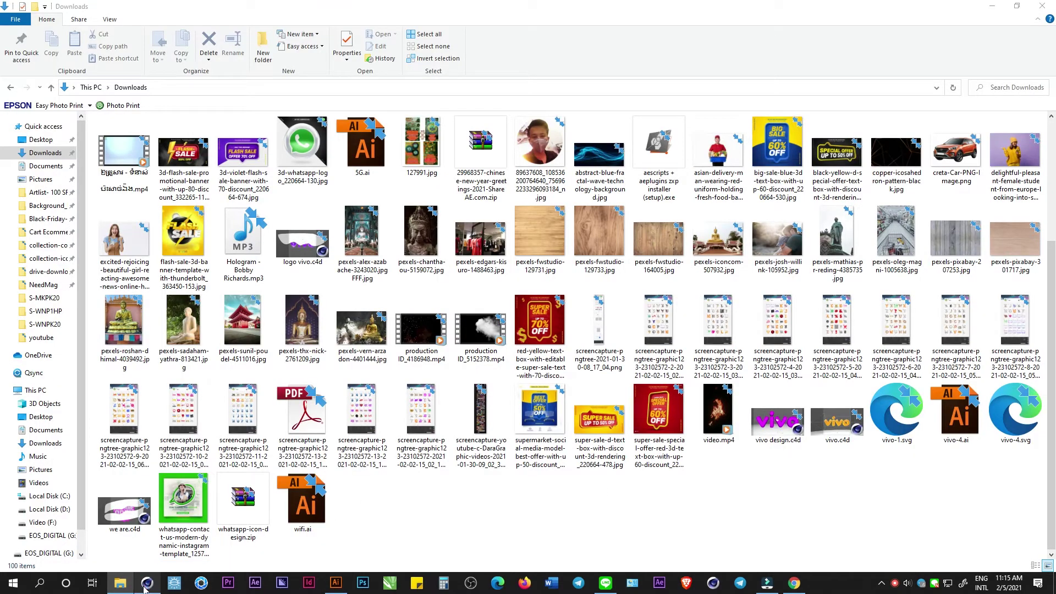
{"action": "mouse_move", "coordinate": [147, 583]}
{"action": "left_click", "coordinate": [197, 526]}
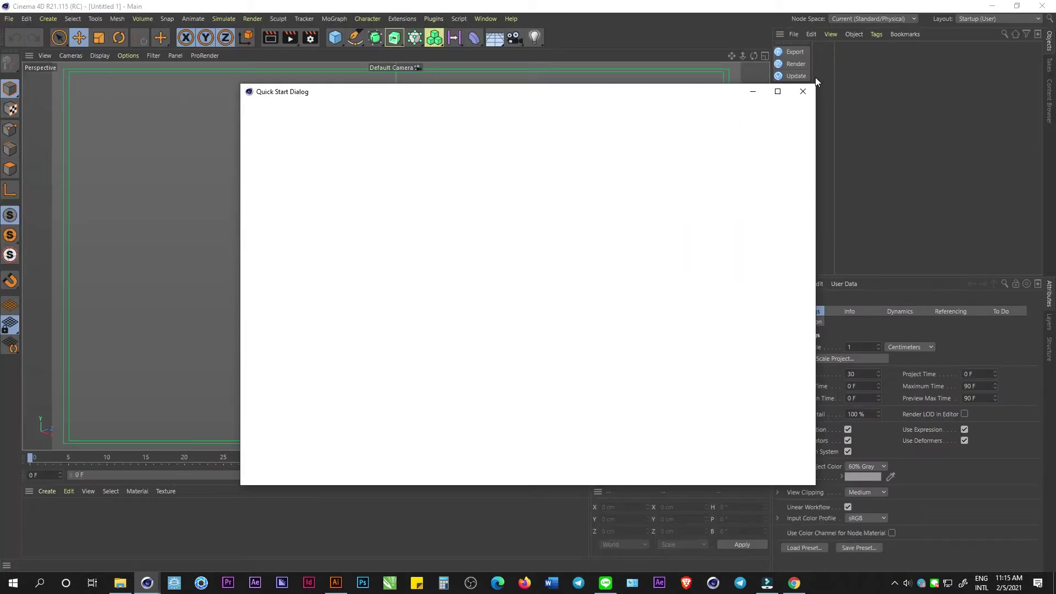
Step: Import the Desktop Illustrator bubble file at 1 Centimeters scale as the whatsapp null
{"action": "left_click", "coordinate": [803, 91]}
{"action": "left_click", "coordinate": [794, 34]}
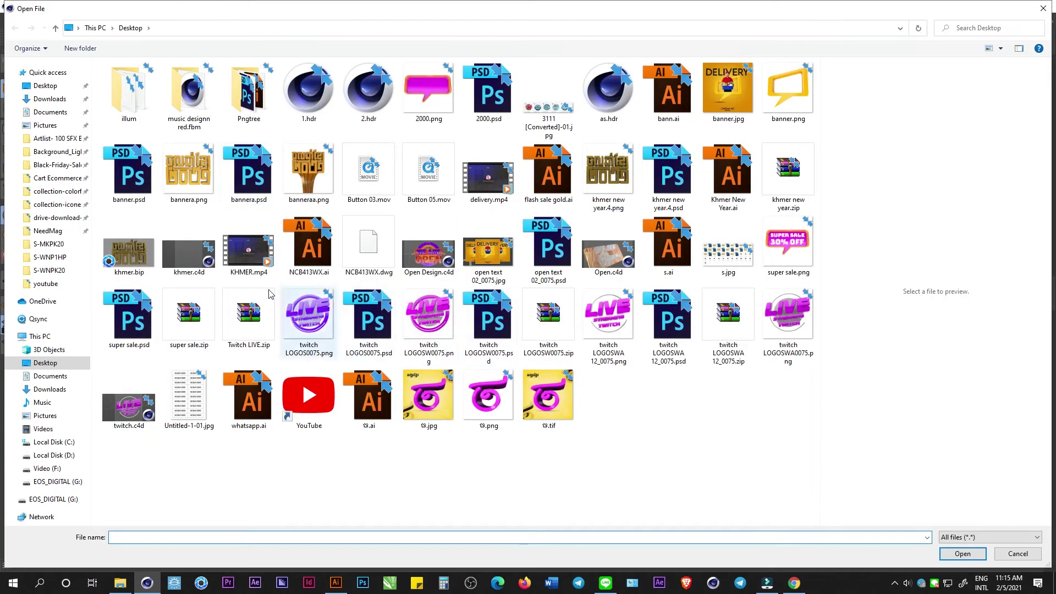
{"action": "left_click", "coordinate": [308, 248]}
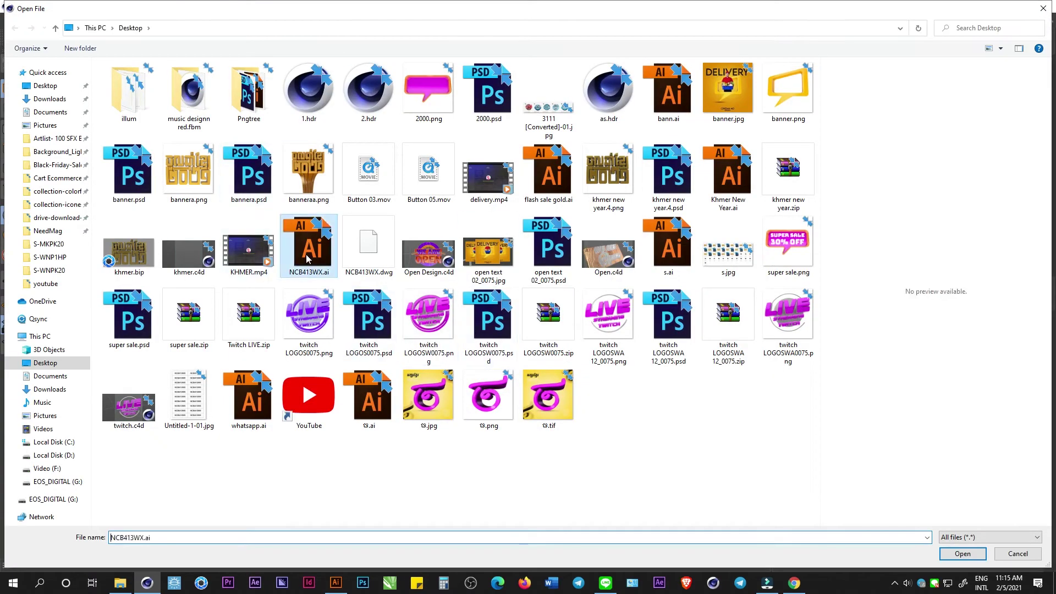
{"action": "left_click", "coordinate": [728, 176]}
{"action": "key", "text": "Return"}
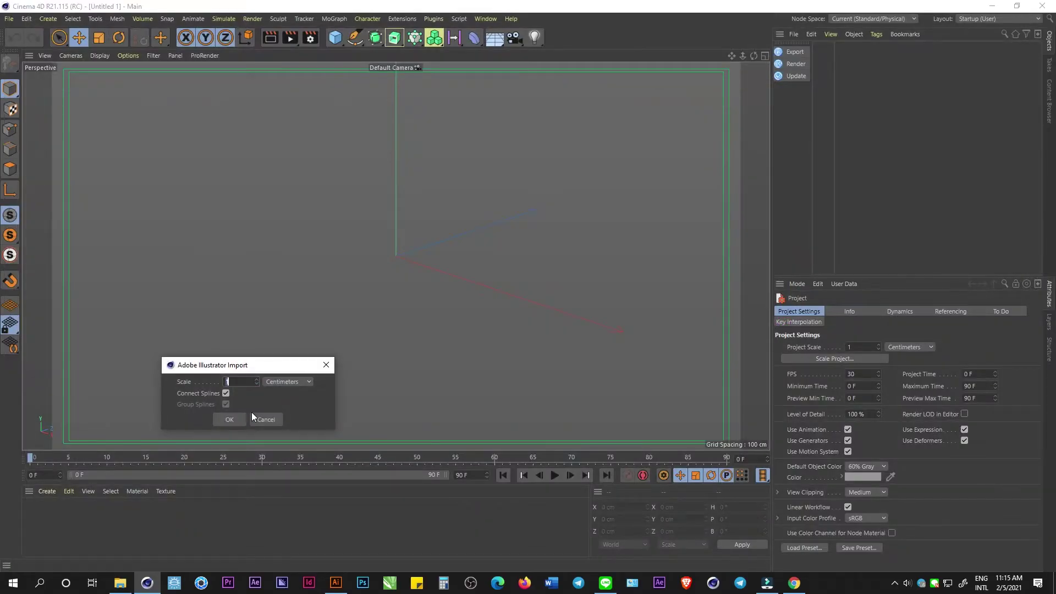
{"action": "left_click", "coordinate": [240, 419]}
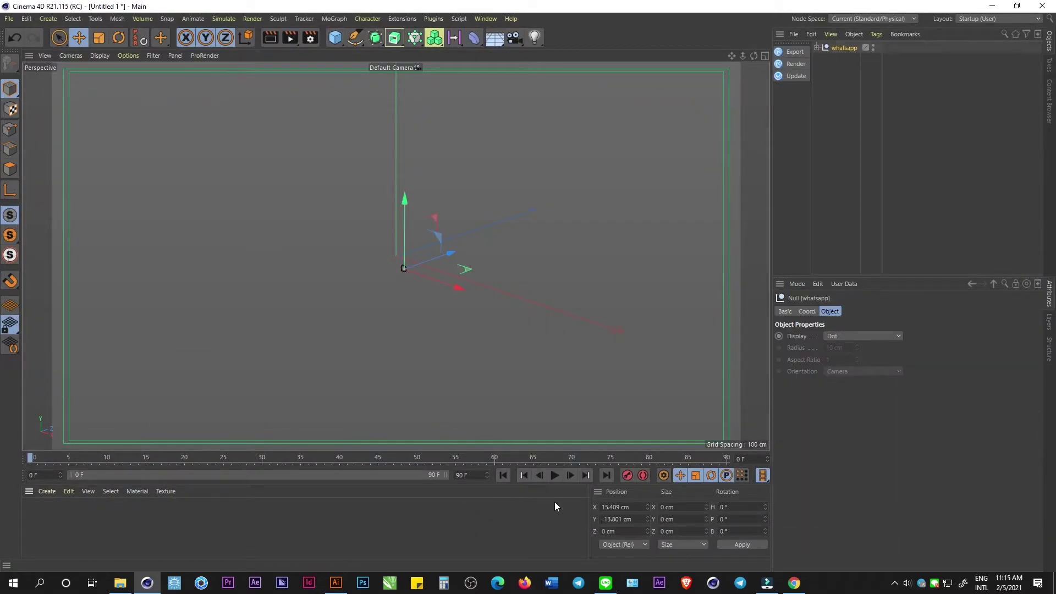
Step: Begin zeroing the whatsapp null's Y and X position values in the Coordinates panel
{"action": "key", "text": "t"}
{"action": "double_click", "coordinate": [621, 519]}
{"action": "type", "text": "0"}
{"action": "left_click", "coordinate": [640, 505]}
{"action": "left_click", "coordinate": [619, 507]}
{"action": "left_click", "coordinate": [530, 523]}
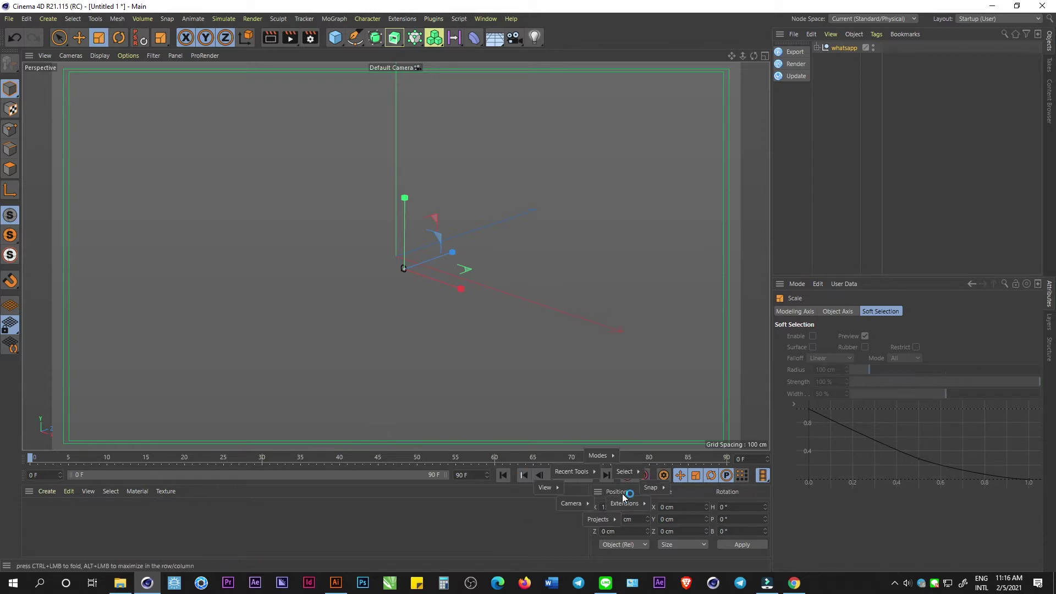
{"action": "left_click", "coordinate": [635, 519]}
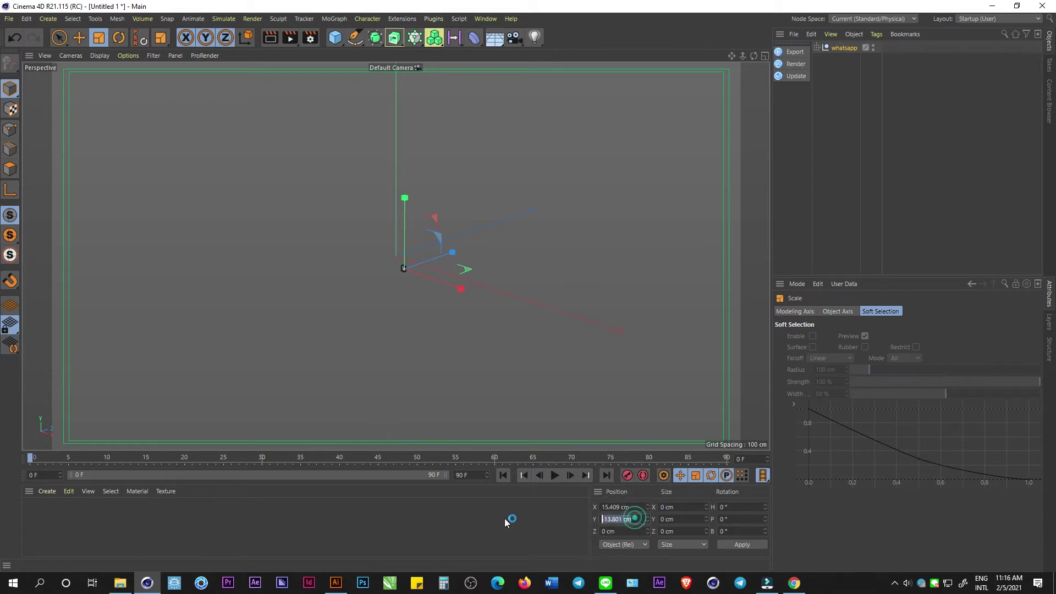
Step: Place the null at X 0, Y 0 and scale the bubble up to about 377%
{"action": "left_click", "coordinate": [80, 37]}
{"action": "left_click", "coordinate": [635, 519]}
{"action": "type", "text": "0"}
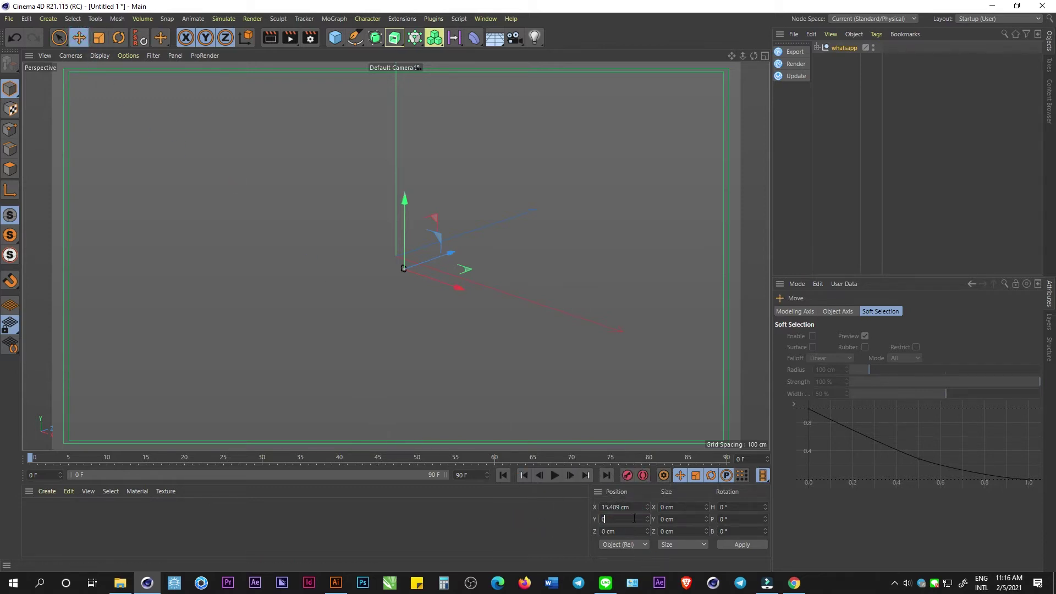
{"action": "left_click", "coordinate": [637, 507]}
{"action": "type", "text": "0"}
{"action": "left_click", "coordinate": [742, 545]}
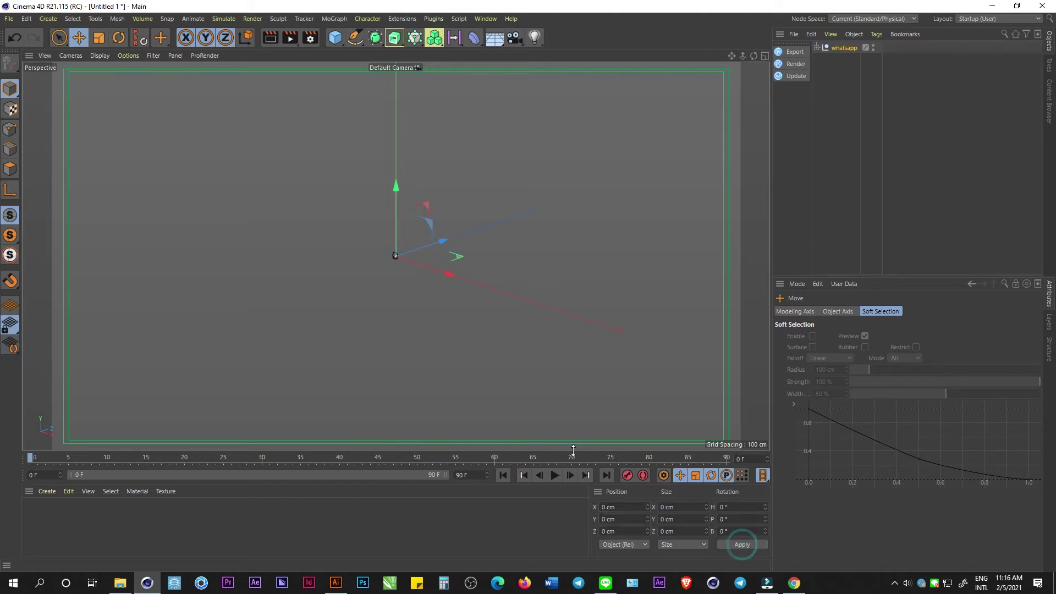
{"action": "key", "text": "t"}
{"action": "mouse_move", "coordinate": [415, 237]}
{"action": "left_mouse_down"}
{"action": "mouse_move", "coordinate": [407, 227]}
{"action": "mouse_move", "coordinate": [468, 236]}
{"action": "mouse_move", "coordinate": [459, 226]}
{"action": "mouse_move", "coordinate": [322, 262]}
{"action": "mouse_move", "coordinate": [425, 213]}
{"action": "left_mouse_up"}
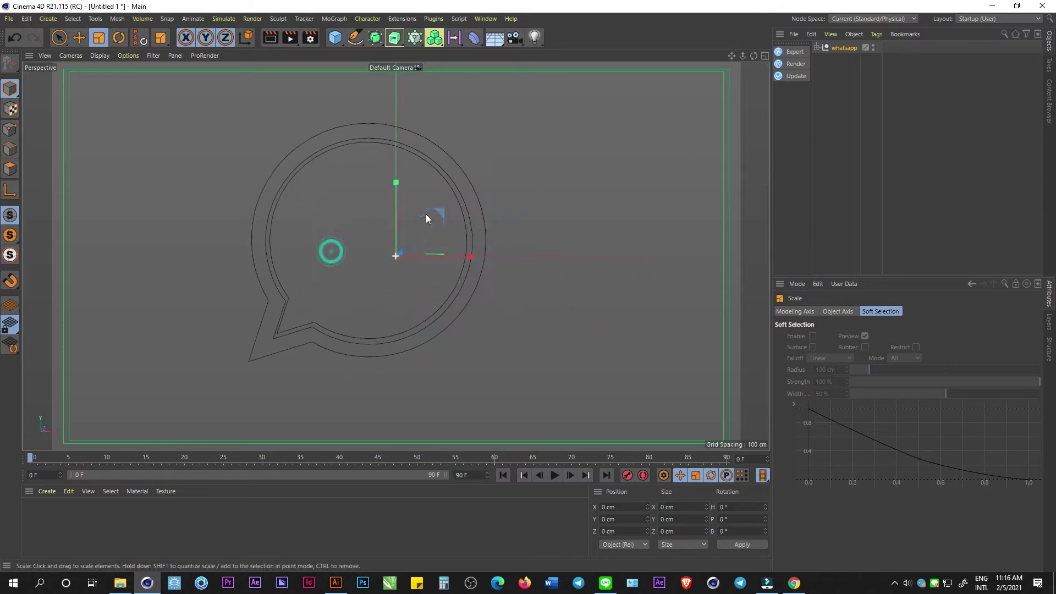
Step: Expand the whatsapp null and delete the extra Path 5 spline
{"action": "left_click", "coordinate": [822, 48]}
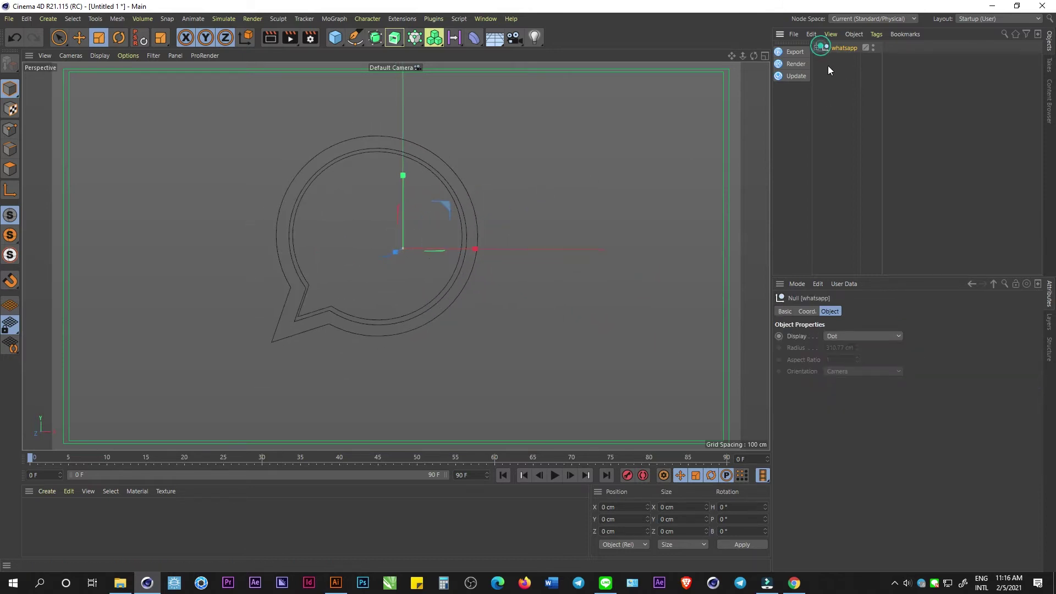
{"action": "left_click", "coordinate": [818, 47]}
{"action": "left_click", "coordinate": [839, 70]}
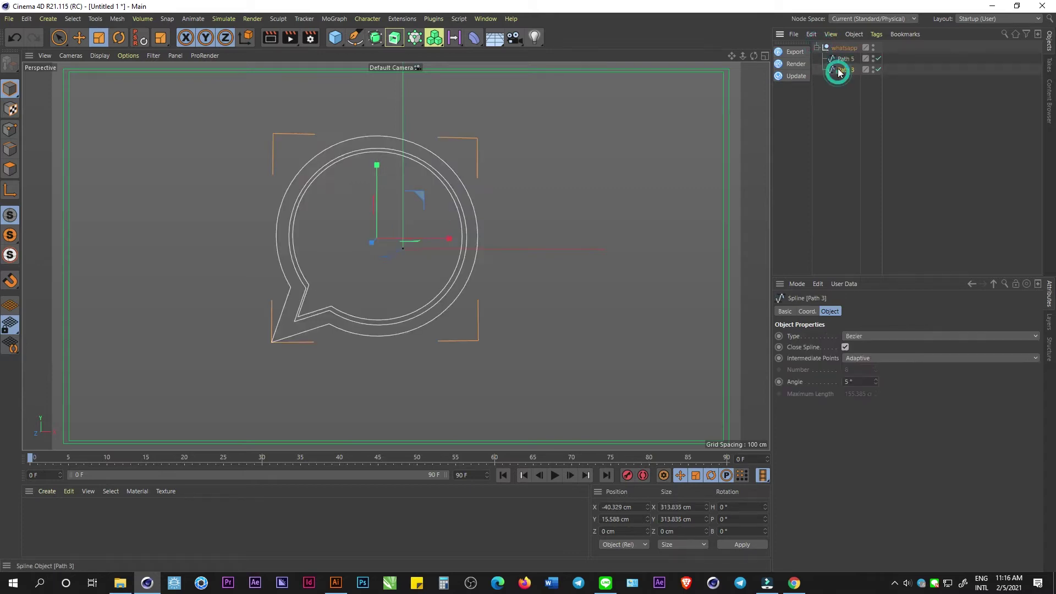
{"action": "left_click", "coordinate": [843, 60]}
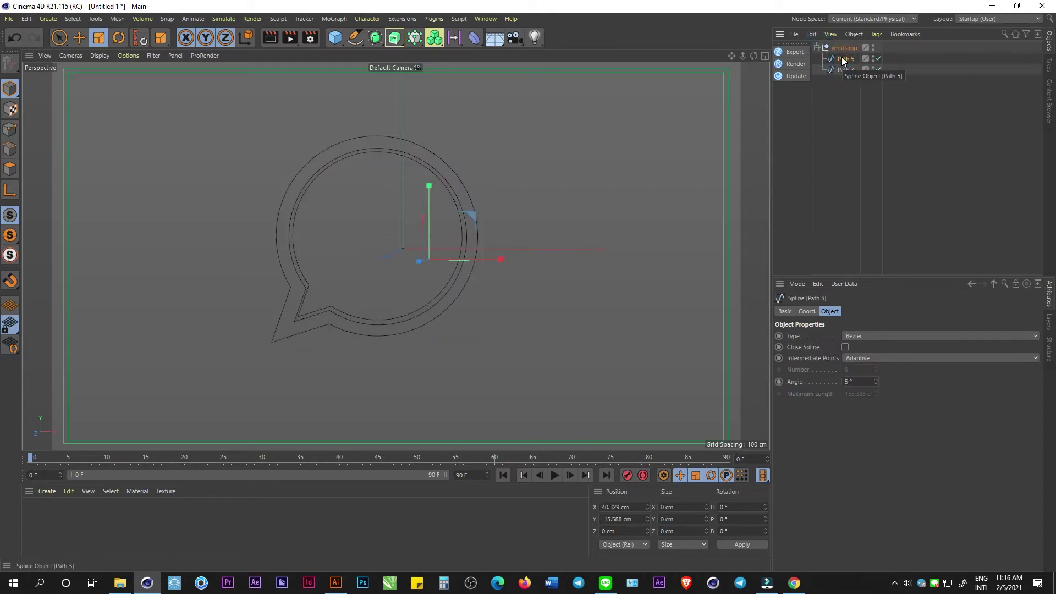
{"action": "key", "text": "Delete"}
Step: Delete Path 3's inner offset outline points, leaving a single bubble outline
{"action": "left_click", "coordinate": [842, 59]}
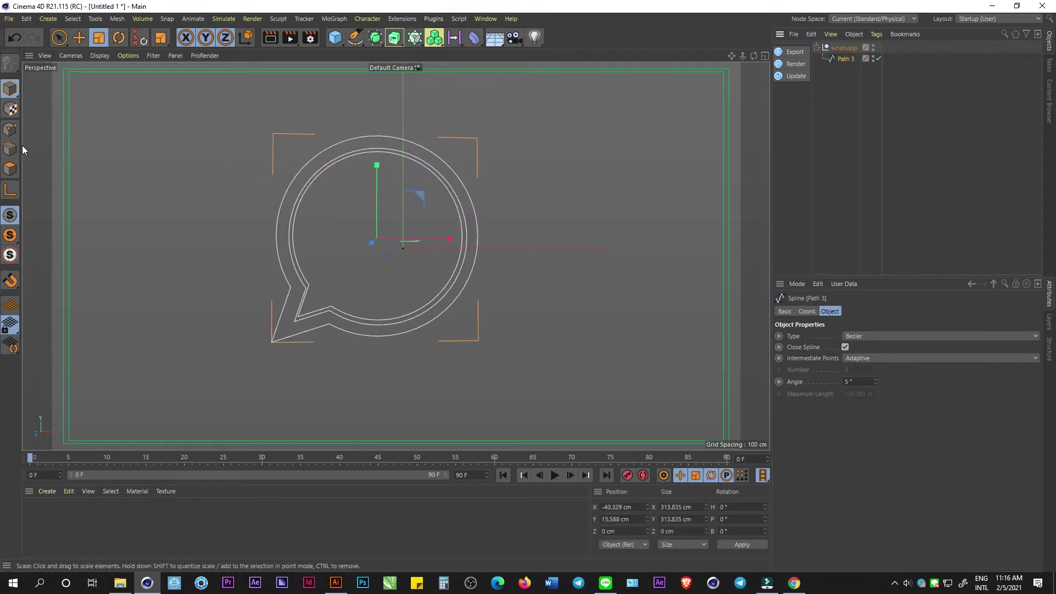
{"action": "left_click", "coordinate": [10, 129]}
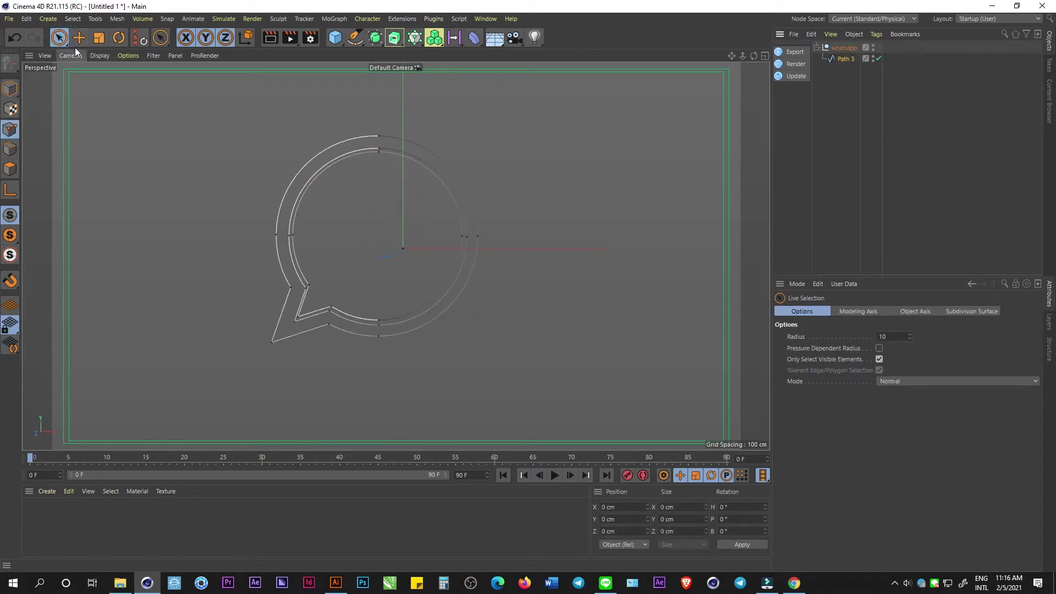
{"action": "left_click_drag", "start_coordinate": [60, 38], "coordinate": [104, 70]}
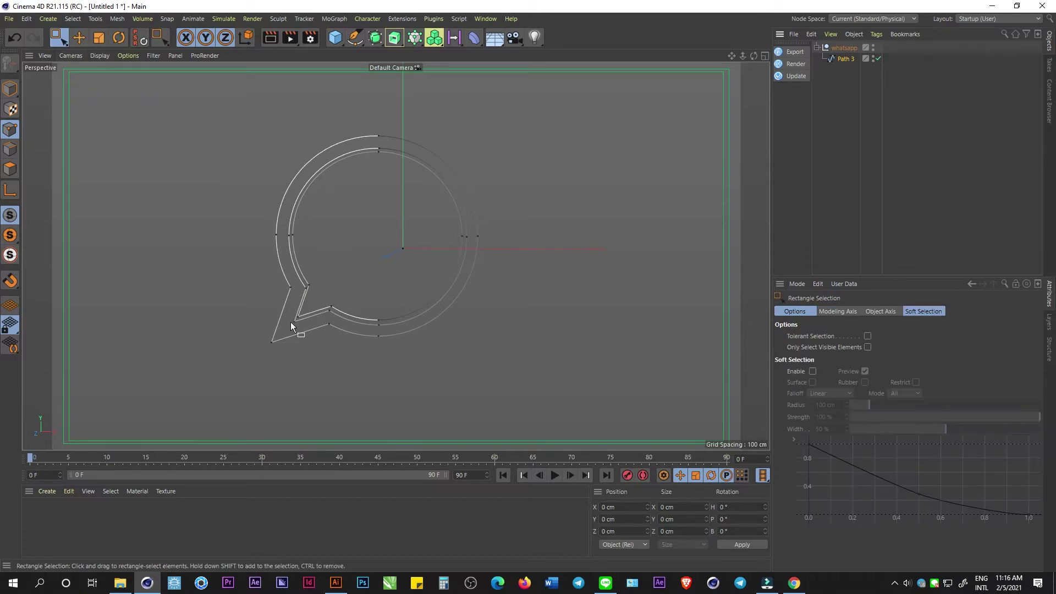
{"action": "mouse_move", "coordinate": [291, 324]}
{"action": "left_mouse_down"}
{"action": "mouse_move", "coordinate": [317, 284]}
{"action": "mouse_move", "coordinate": [320, 294]}
{"action": "left_mouse_up"}
{"action": "right_click", "coordinate": [353, 321]}
{"action": "left_click", "coordinate": [357, 324]}
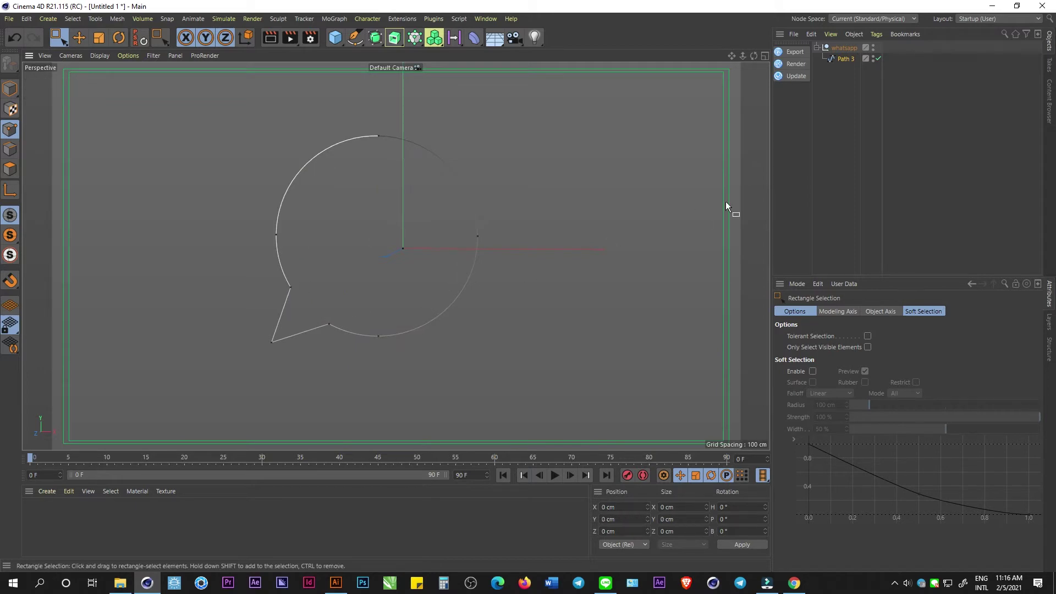
Step: Duplicate Path 3 and shrink the copy to about 88.6% inside the original
{"action": "left_click", "coordinate": [838, 69]}
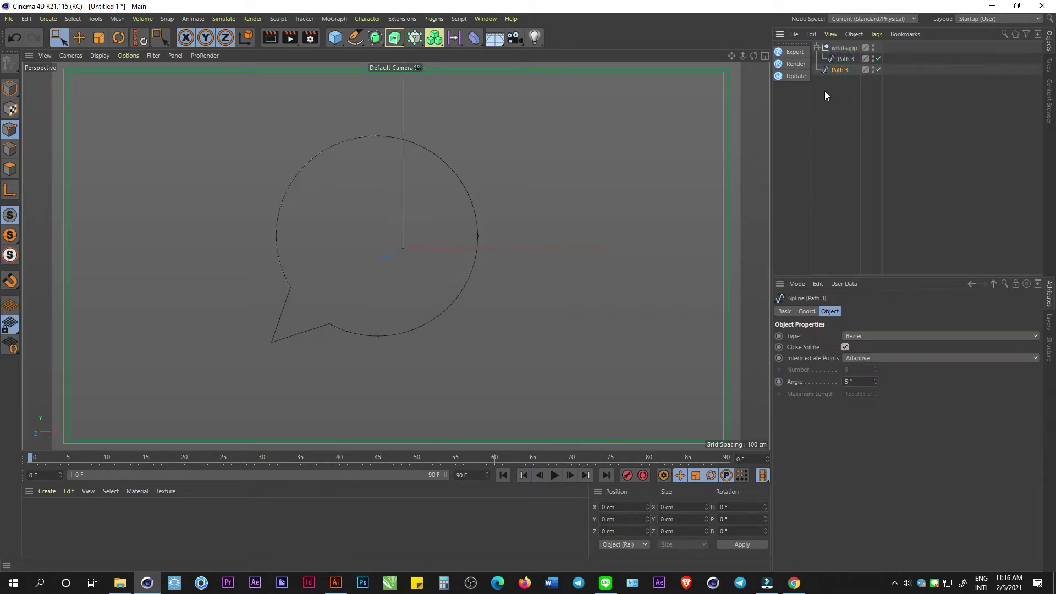
{"action": "key", "text": "ctrl+z"}
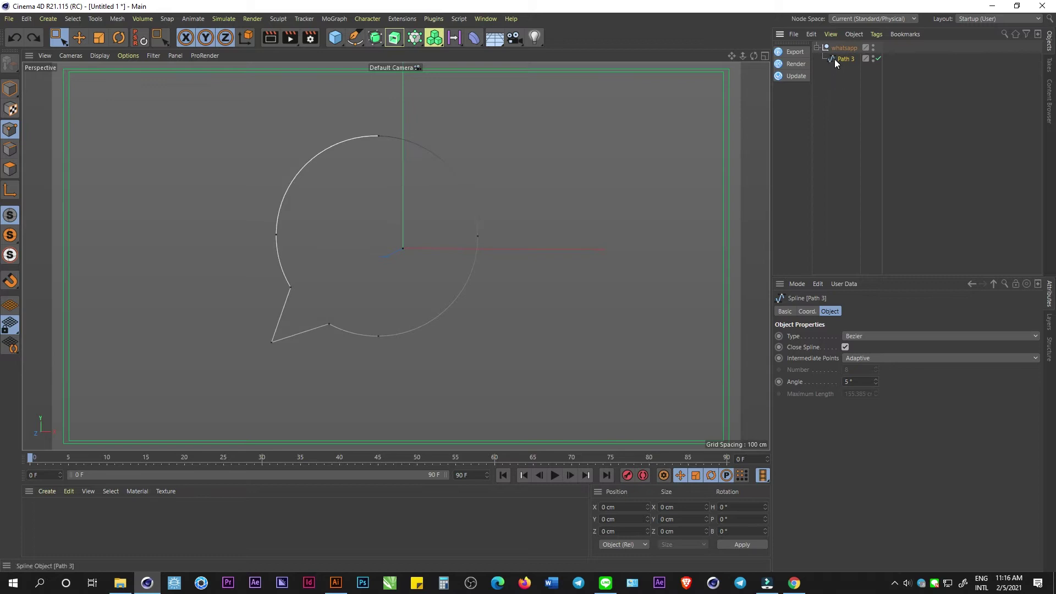
{"action": "left_click_drag", "start_coordinate": [834, 59], "coordinate": [835, 72]}
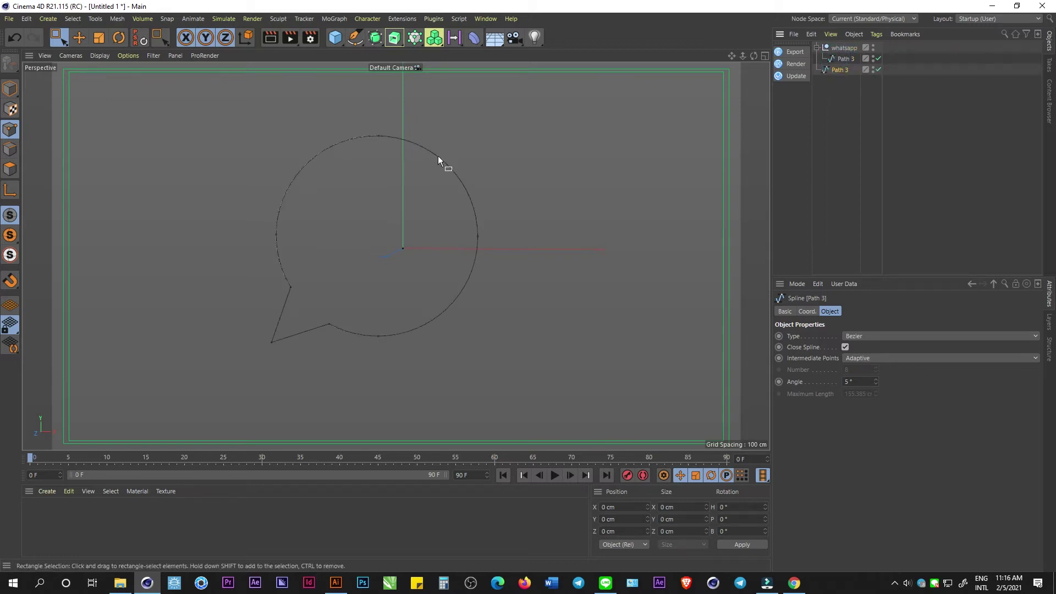
{"action": "left_click", "coordinate": [99, 37]}
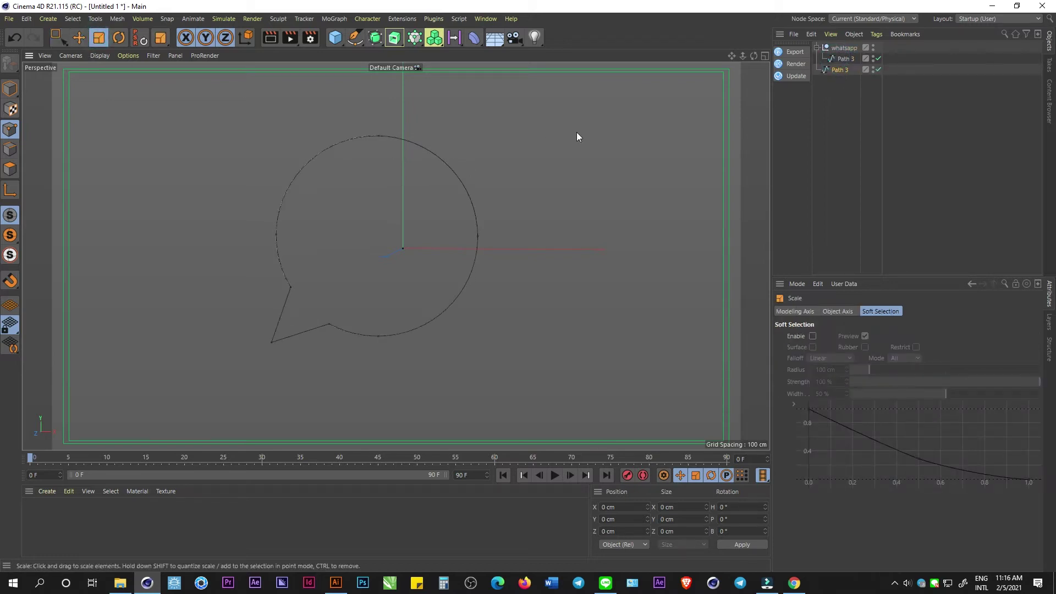
{"action": "left_click", "coordinate": [840, 70]}
{"action": "left_click", "coordinate": [102, 37]}
{"action": "left_click", "coordinate": [12, 93]}
{"action": "mouse_move", "coordinate": [597, 171]}
{"action": "left_mouse_down"}
{"action": "mouse_move", "coordinate": [554, 181]}
{"action": "mouse_move", "coordinate": [567, 174]}
{"action": "left_mouse_up"}
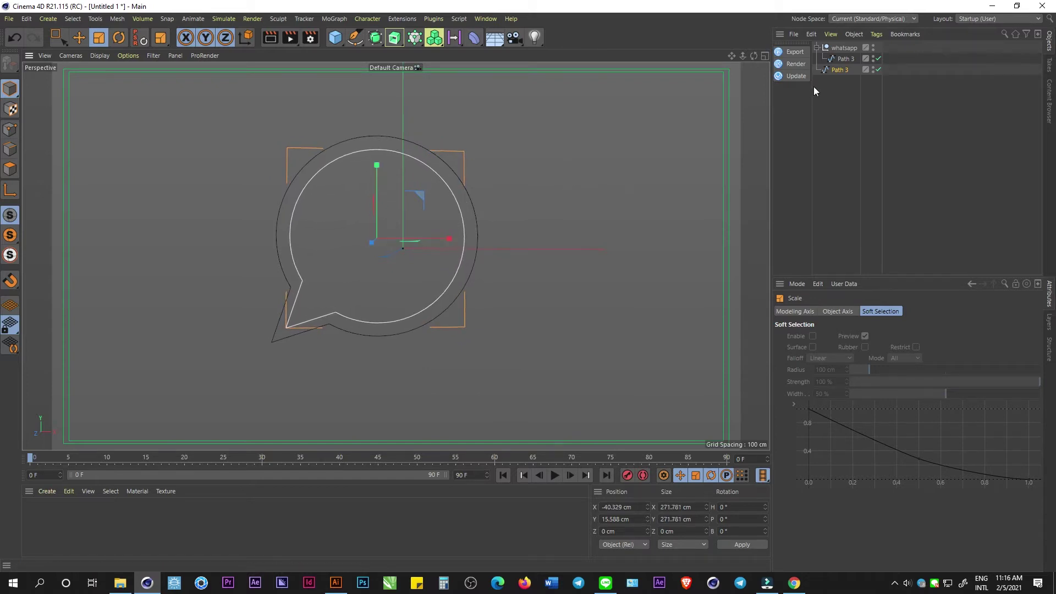
{"action": "left_click", "coordinate": [842, 59], "text": "ctrl"}
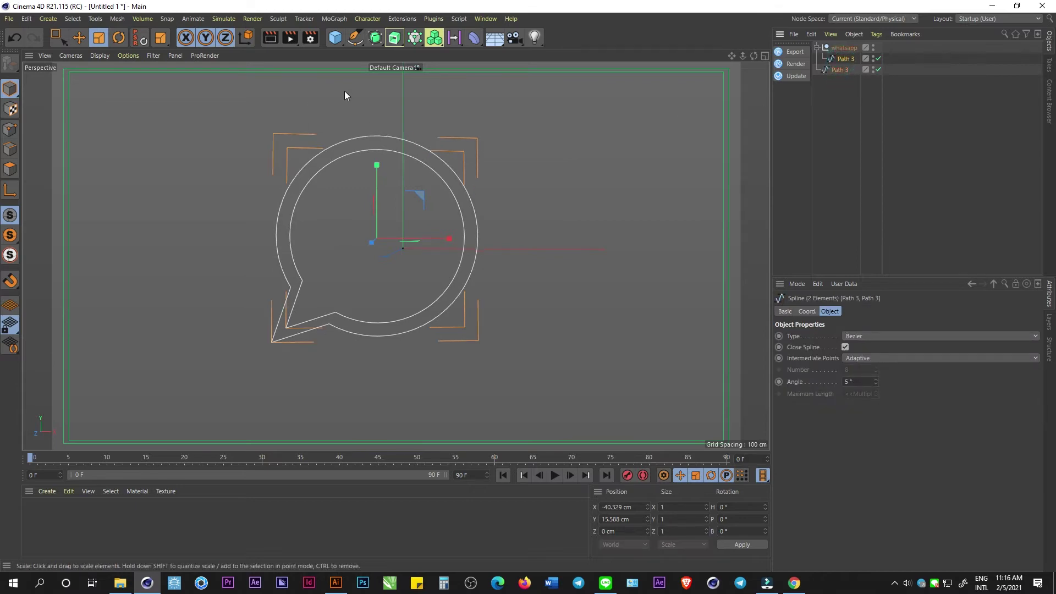
Step: Wrap each Path 3 spline in its own Extrude object and switch the extrusions off
{"action": "left_click", "coordinate": [393, 37], "text": "alt"}
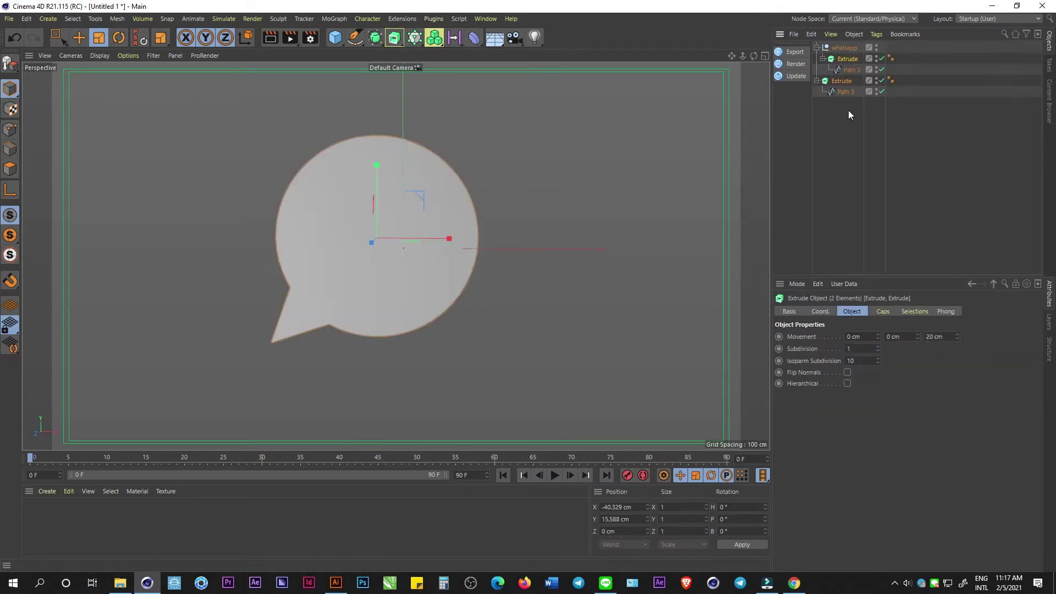
{"action": "left_click", "coordinate": [841, 92]}
{"action": "left_click", "coordinate": [848, 70]}
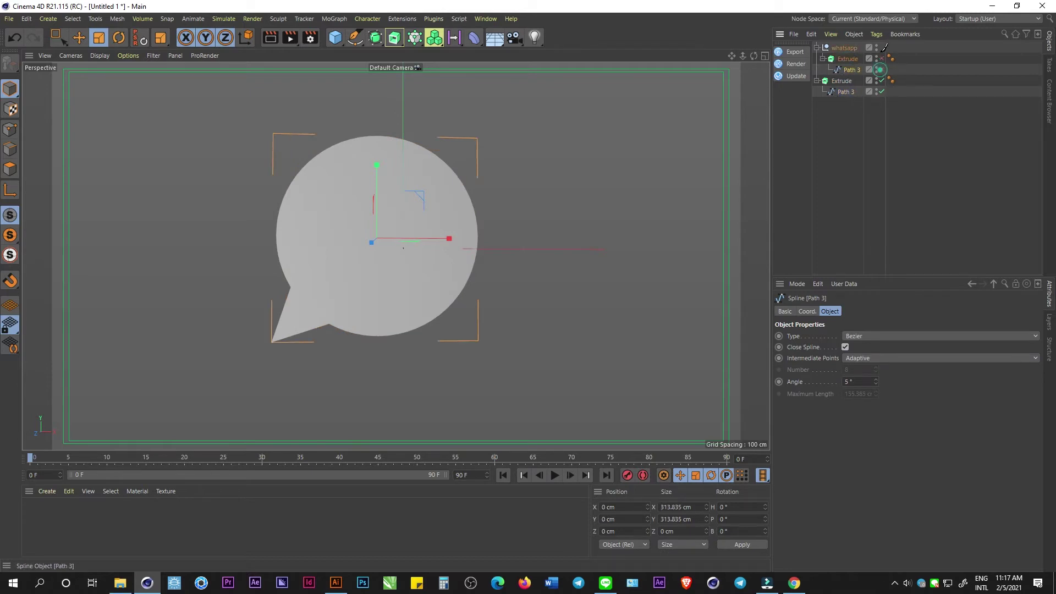
{"action": "left_click", "coordinate": [880, 70]}
{"action": "left_click", "coordinate": [839, 81]}
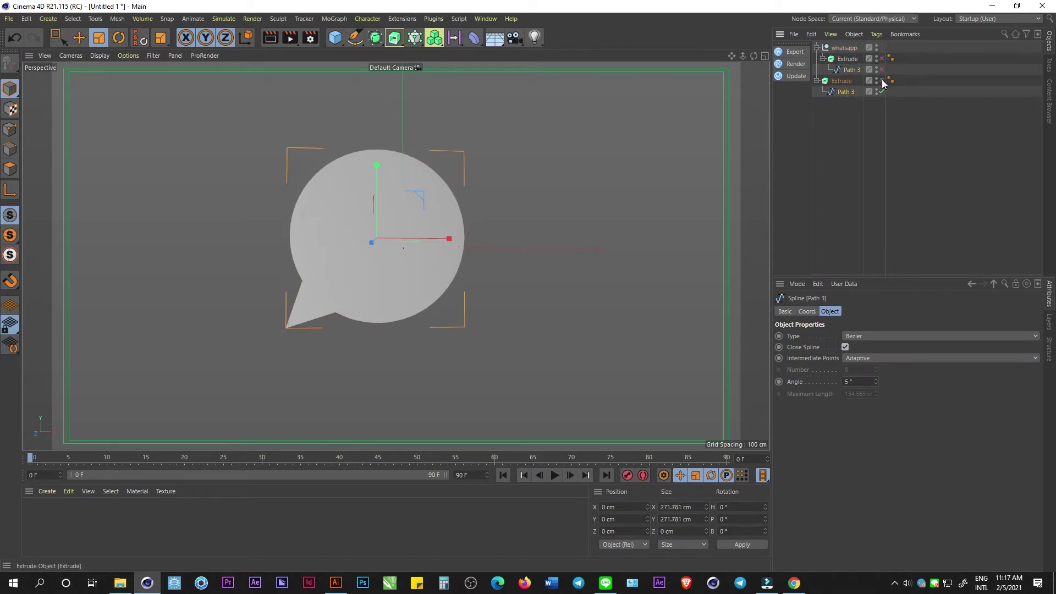
{"action": "left_click", "coordinate": [882, 81]}
{"action": "left_click", "coordinate": [10, 129]}
Step: Use Create Outline to add an inner outline along the lower bubble spline
{"action": "right_click", "coordinate": [381, 187]}
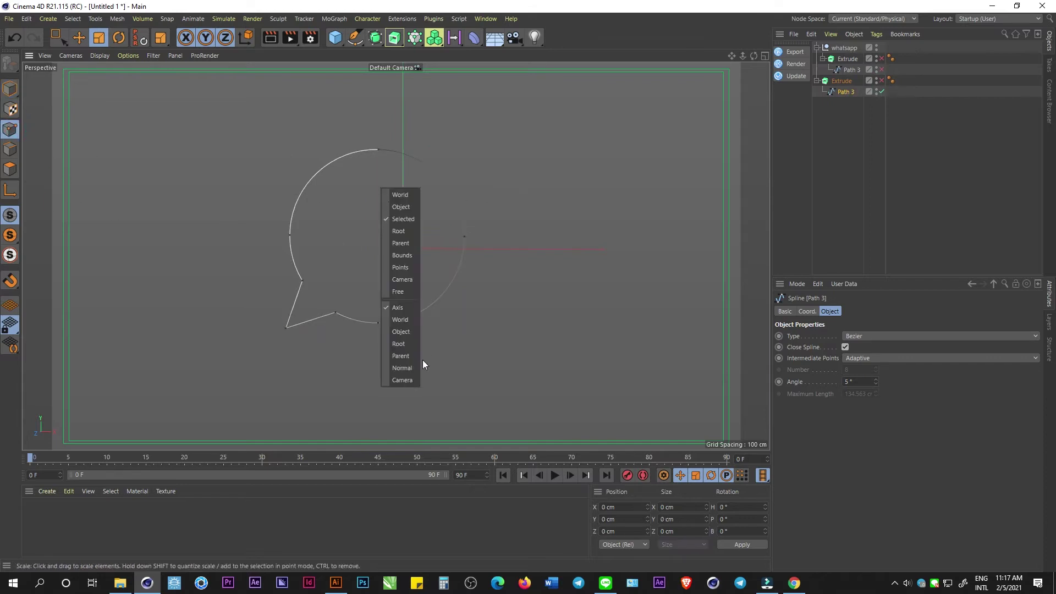
{"action": "left_click", "coordinate": [446, 268]}
{"action": "right_click", "coordinate": [422, 232]}
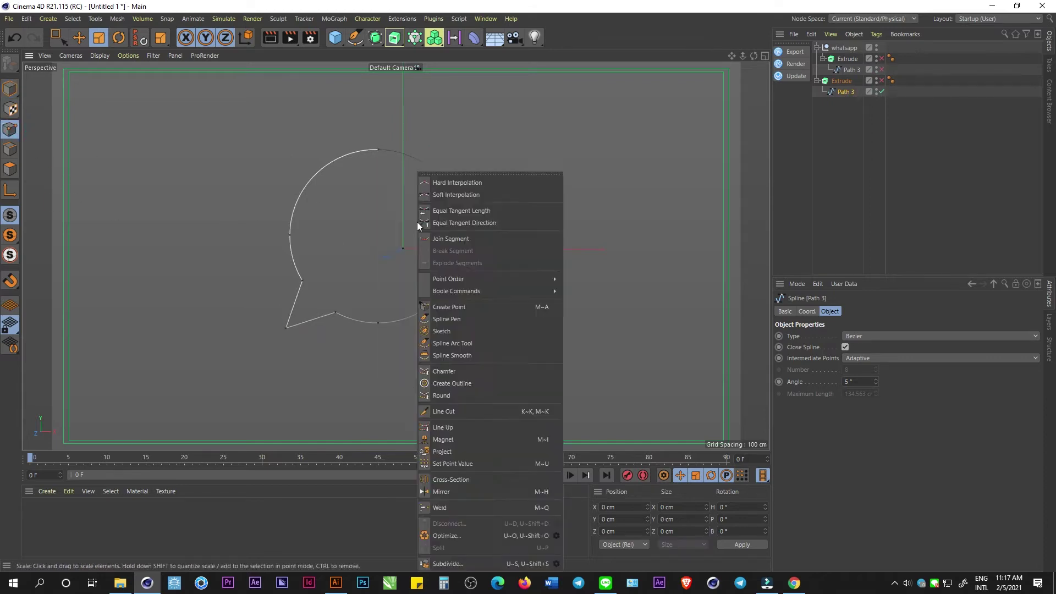
{"action": "left_click", "coordinate": [441, 383]}
{"action": "mouse_move", "coordinate": [378, 324]}
{"action": "left_mouse_down"}
{"action": "mouse_move", "coordinate": [440, 294]}
{"action": "mouse_move", "coordinate": [434, 285]}
{"action": "left_mouse_up"}
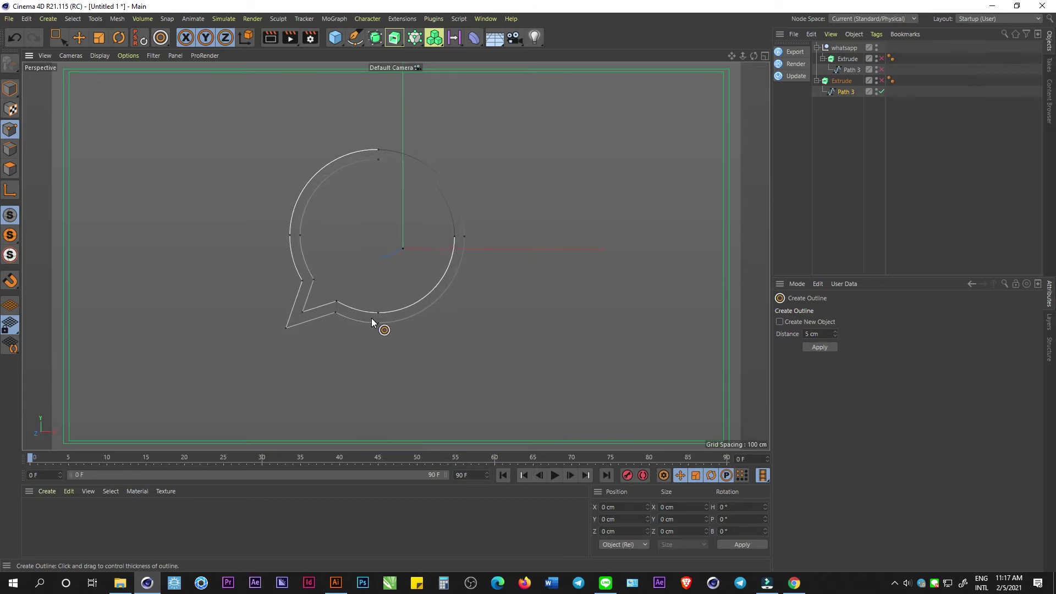
Step: Re-enable both Extrudes and outline the upper Path 3 into a narrower ring
{"action": "left_click", "coordinate": [881, 80]}
{"action": "left_click", "coordinate": [881, 70]}
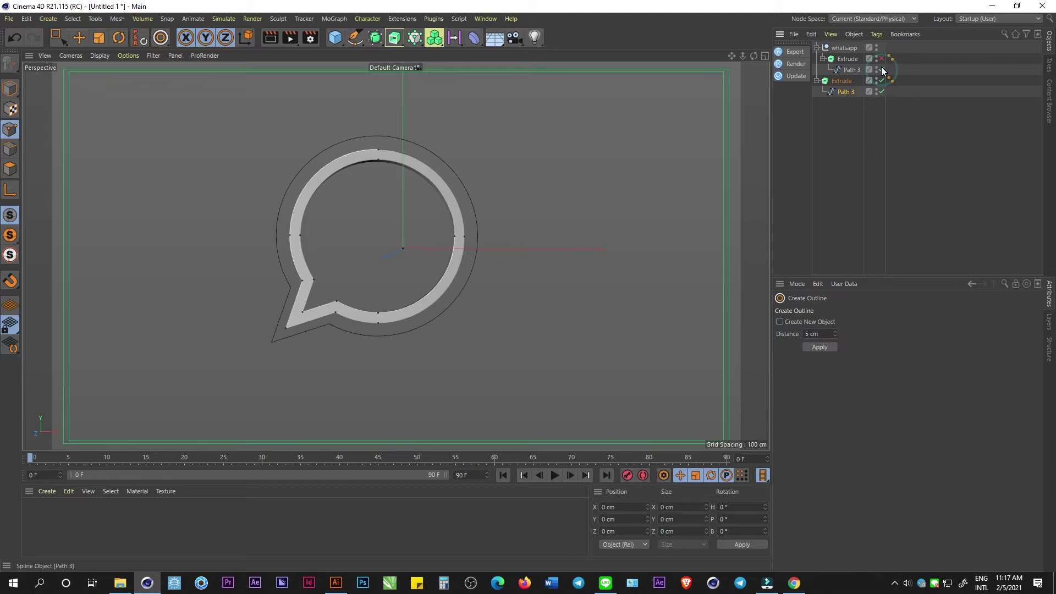
{"action": "left_click", "coordinate": [881, 59]}
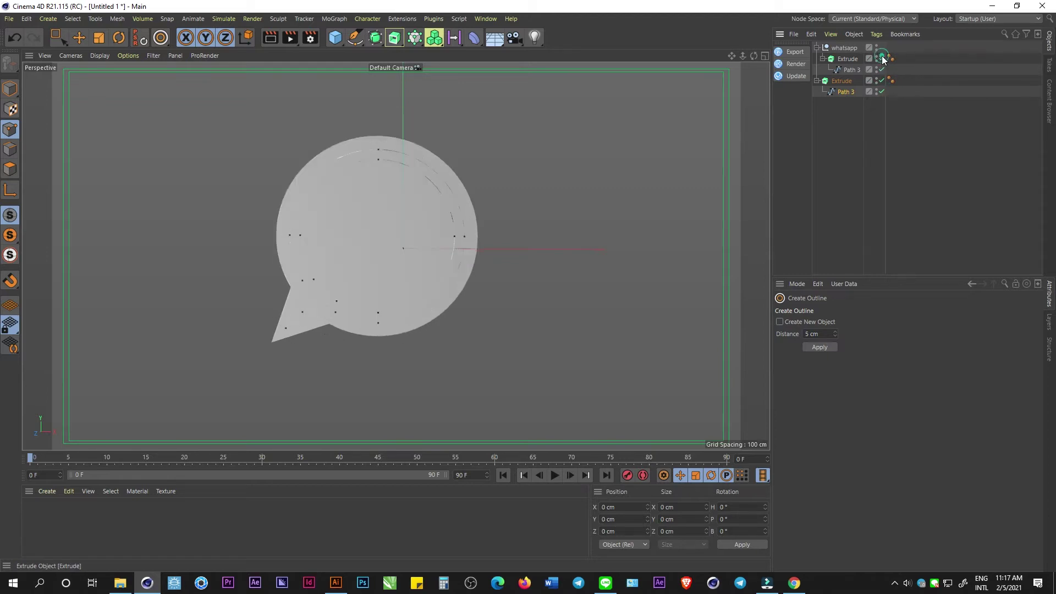
{"action": "left_click", "coordinate": [852, 69]}
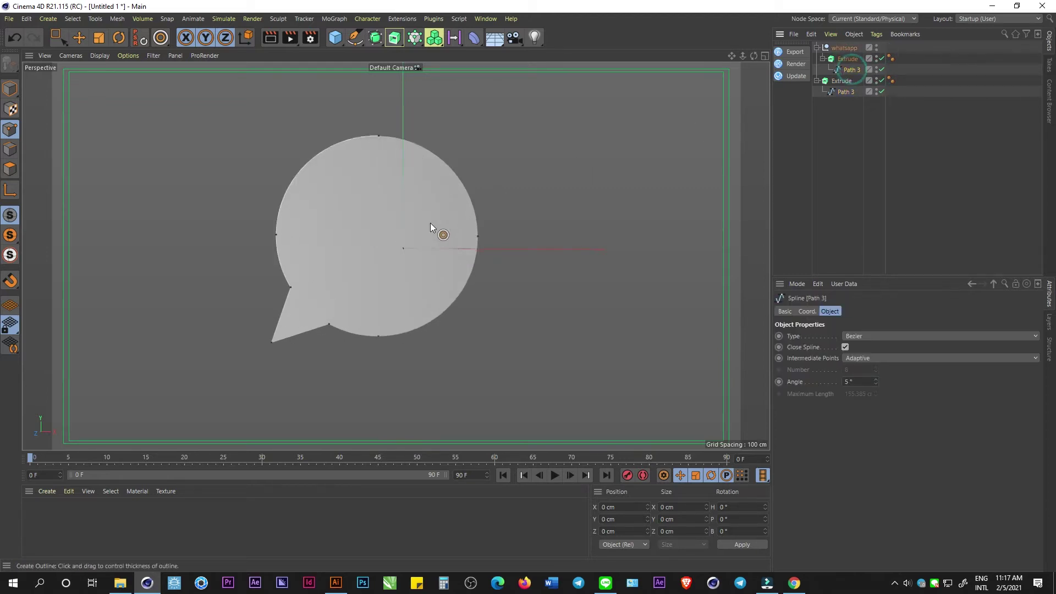
{"action": "left_click_drag", "start_coordinate": [419, 221], "coordinate": [383, 257]}
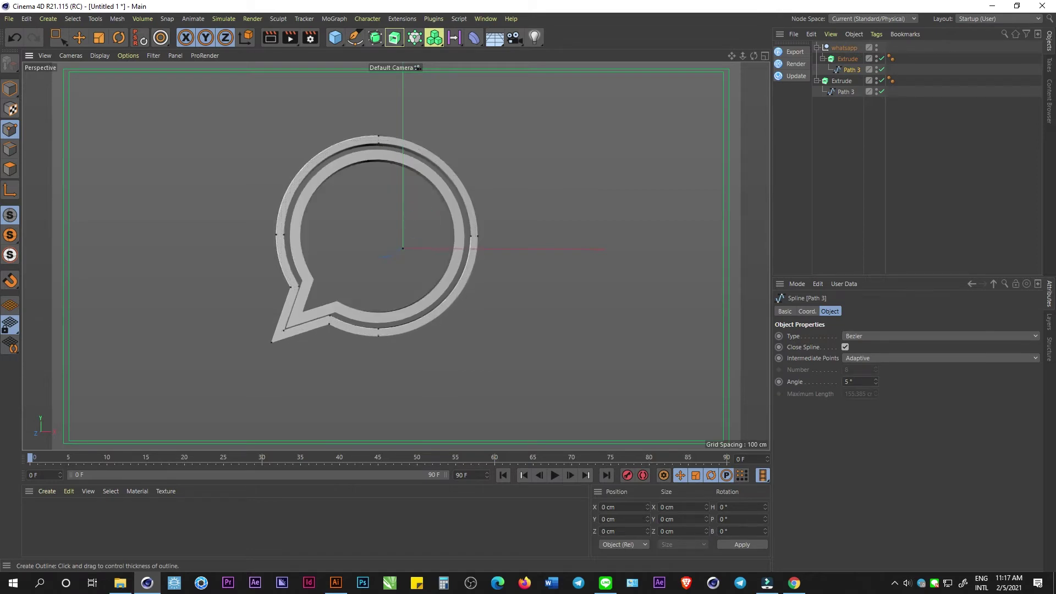
{"action": "left_click_drag", "start_coordinate": [384, 257], "coordinate": [404, 234]}
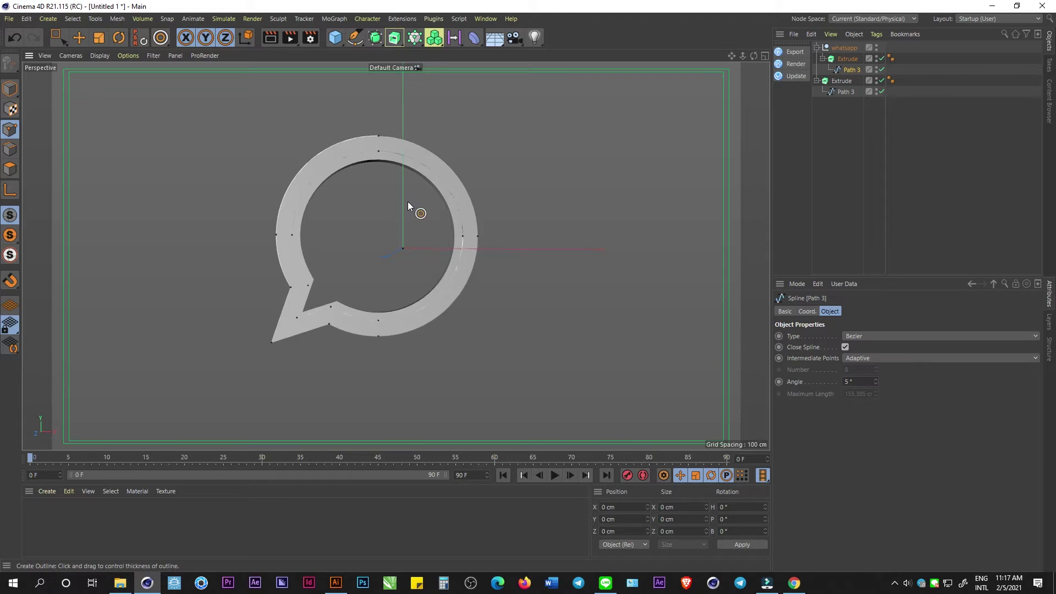
Step: Shift the larger bubble-ring Extrude forward to about 14.75 cm along Z
{"action": "left_click", "coordinate": [10, 88]}
{"action": "left_click", "coordinate": [79, 37]}
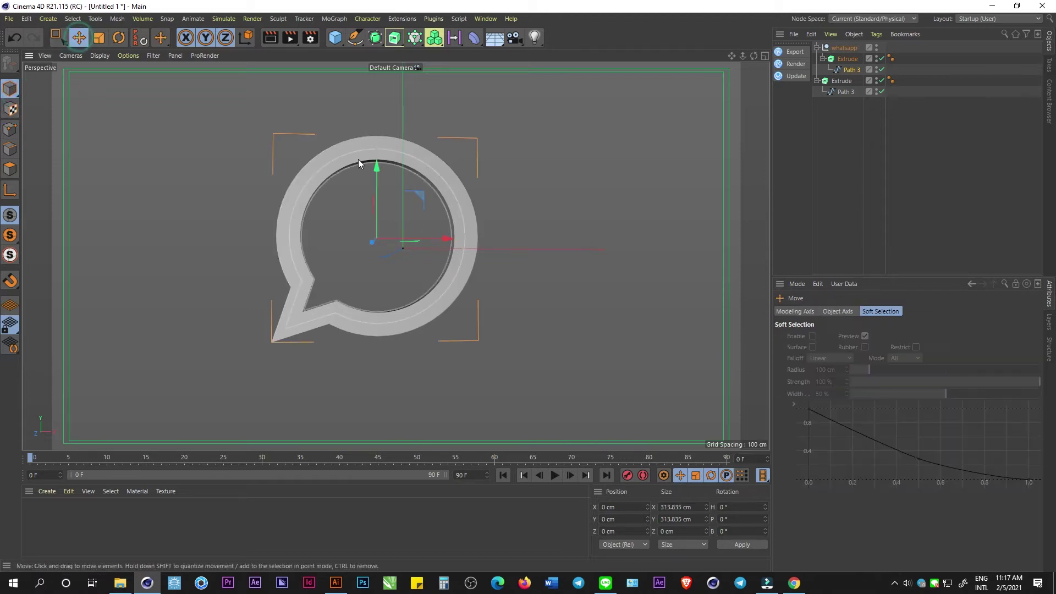
{"action": "left_click_drag", "start_coordinate": [596, 162], "coordinate": [476, 159]}
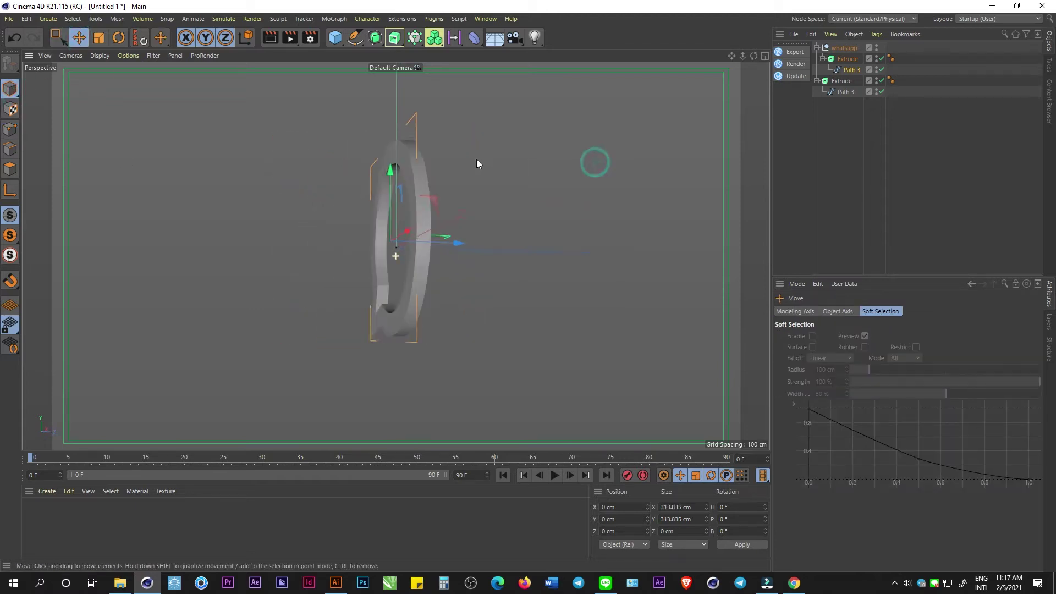
{"action": "left_click", "coordinate": [823, 58]}
{"action": "left_click", "coordinate": [377, 266]}
{"action": "mouse_move", "coordinate": [377, 266]}
{"action": "left_mouse_down"}
{"action": "mouse_move", "coordinate": [485, 273]}
{"action": "mouse_move", "coordinate": [393, 285]}
{"action": "left_mouse_up"}
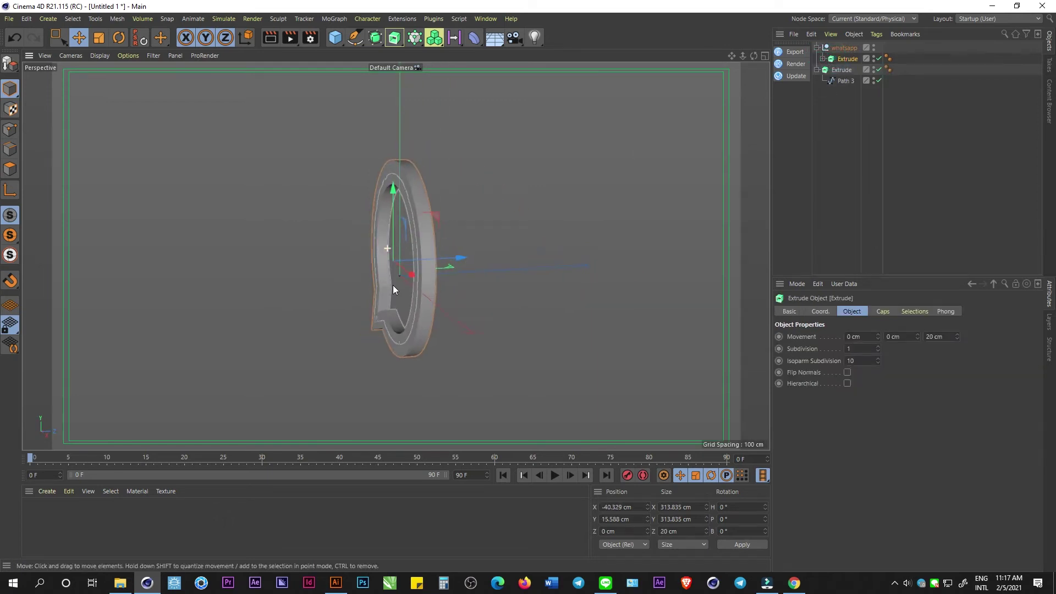
{"action": "left_click_drag", "start_coordinate": [465, 256], "coordinate": [467, 257]}
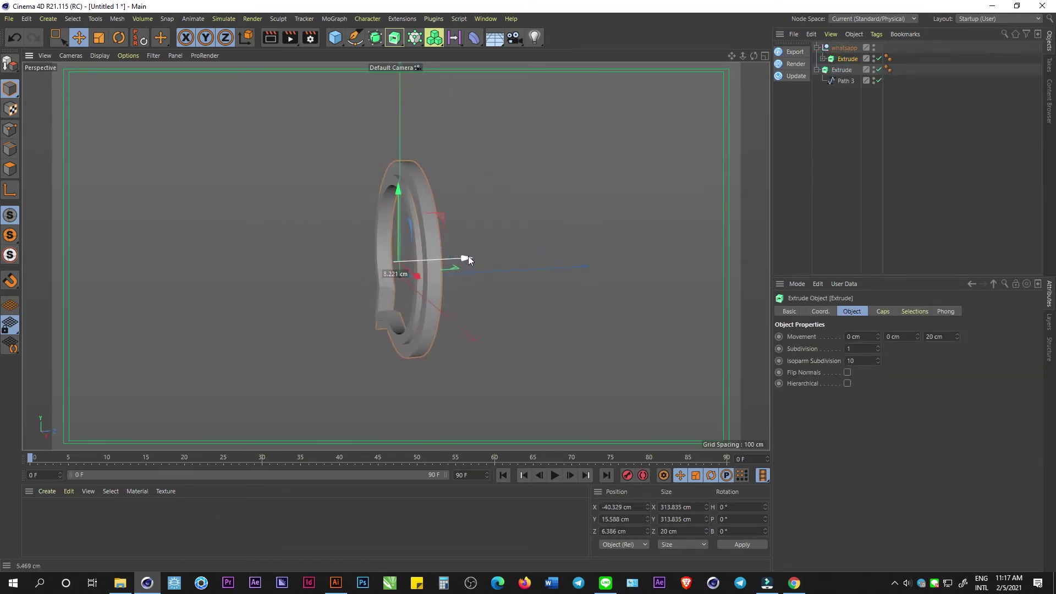
{"action": "mouse_move", "coordinate": [468, 256]}
{"action": "left_mouse_down"}
{"action": "mouse_move", "coordinate": [476, 256]}
{"action": "mouse_move", "coordinate": [504, 154]}
{"action": "mouse_move", "coordinate": [329, 253]}
{"action": "mouse_move", "coordinate": [470, 246]}
{"action": "mouse_move", "coordinate": [397, 239]}
{"action": "mouse_move", "coordinate": [400, 192]}
{"action": "mouse_move", "coordinate": [407, 219]}
{"action": "mouse_move", "coordinate": [479, 282]}
{"action": "mouse_move", "coordinate": [467, 284]}
{"action": "left_mouse_up"}
{"action": "left_click", "coordinate": [818, 71]}
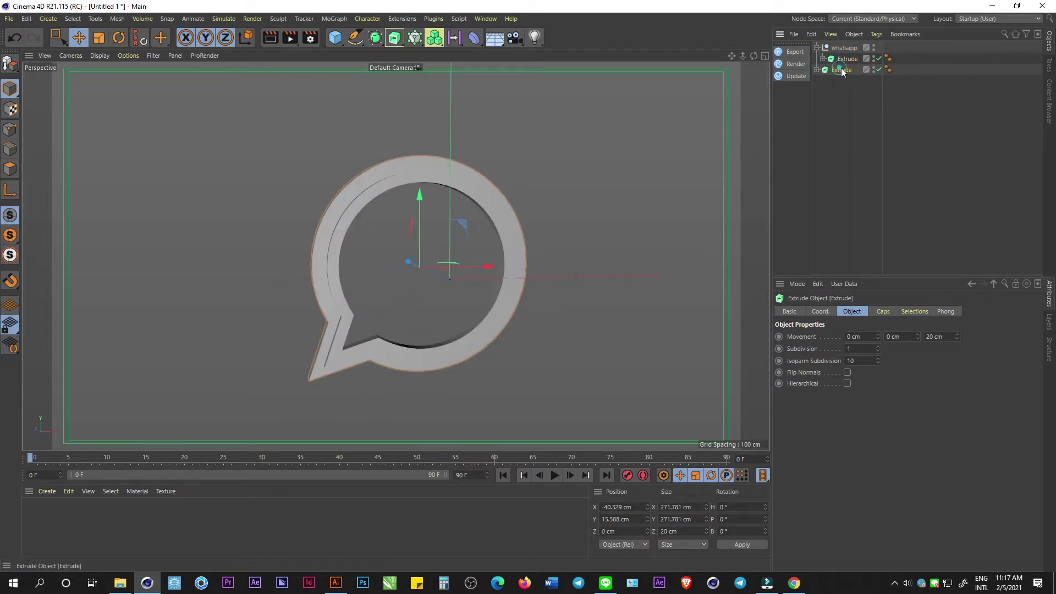
Step: Give both Extrudes' caps a 3.02 cm Curve bevel, then orbit back to face the logo
{"action": "left_click", "coordinate": [844, 58], "text": "ctrl"}
{"action": "left_click", "coordinate": [883, 312]}
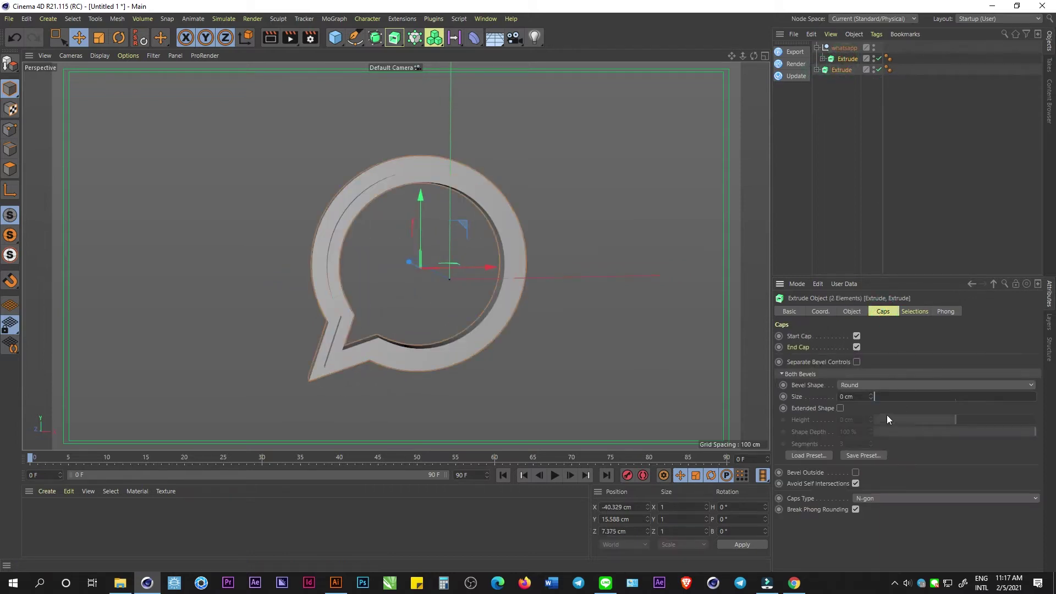
{"action": "left_click", "coordinate": [818, 455]}
{"action": "left_click", "coordinate": [730, 307]}
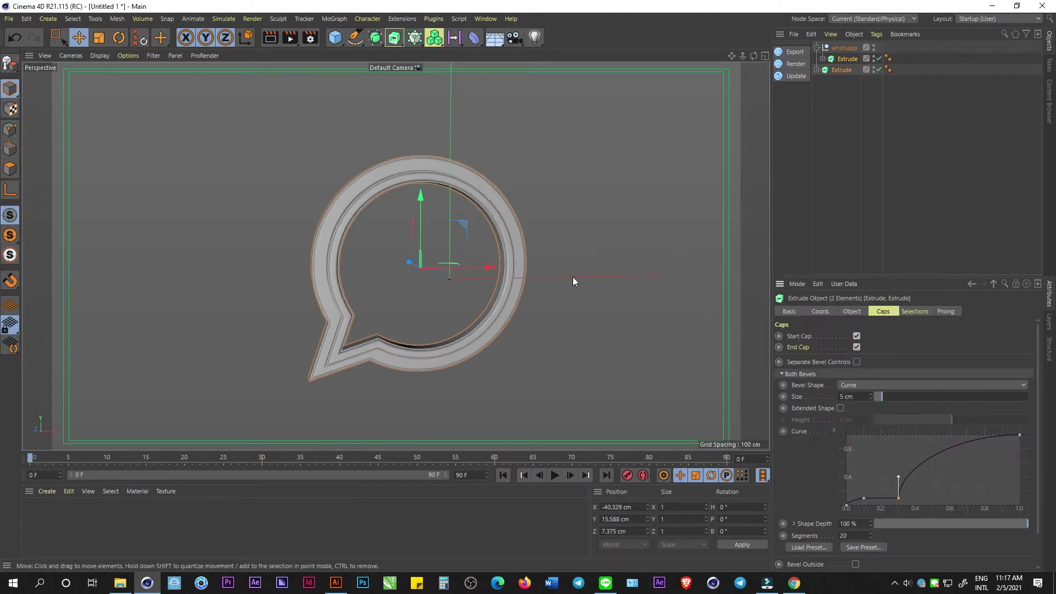
{"action": "left_click_drag", "start_coordinate": [572, 282], "coordinate": [549, 302]}
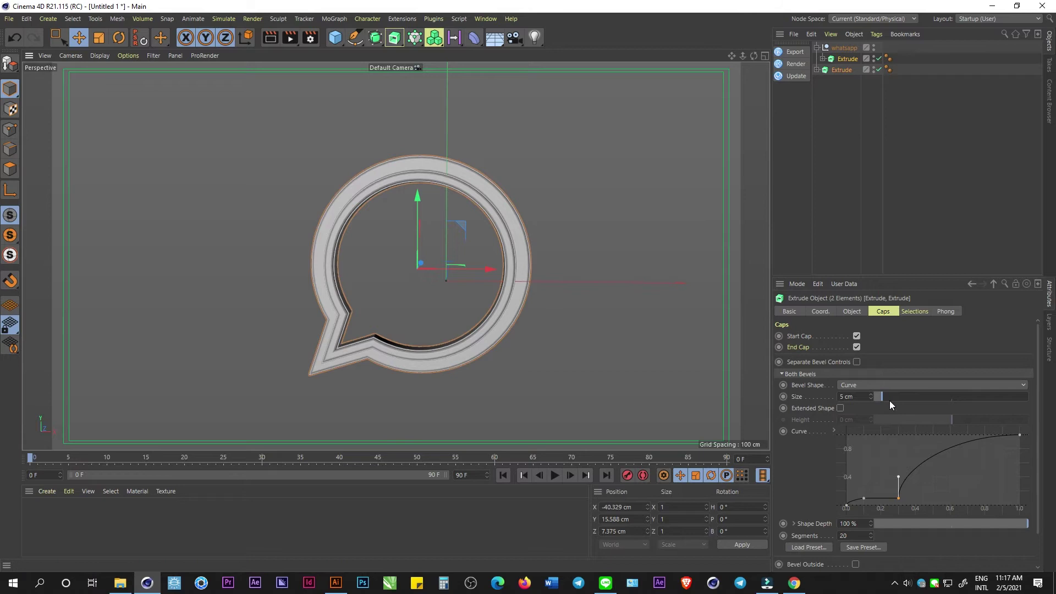
{"action": "left_click_drag", "start_coordinate": [883, 397], "coordinate": [881, 398]}
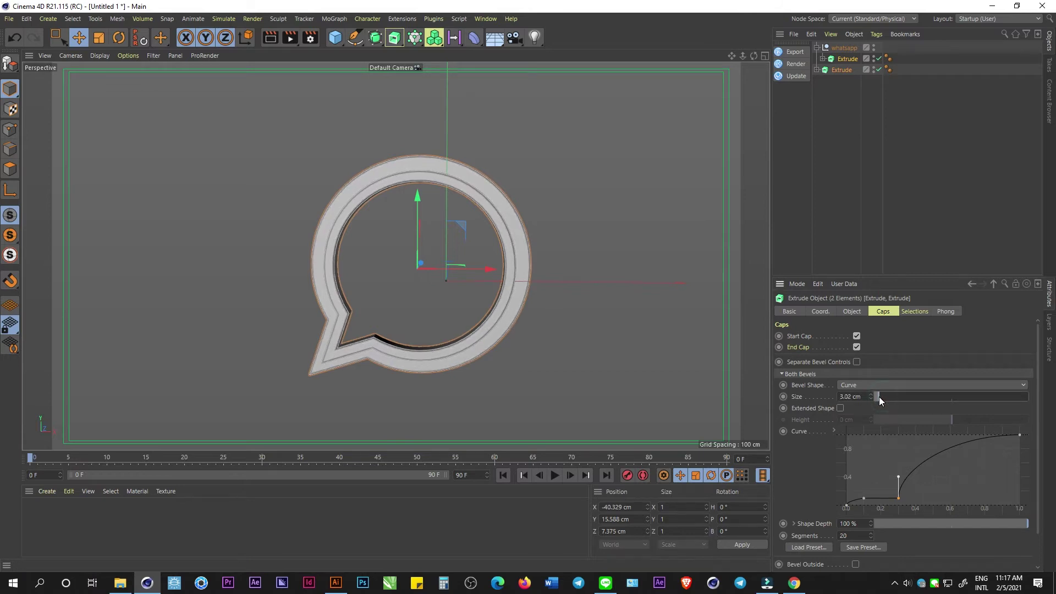
{"action": "mouse_move", "coordinate": [596, 344]}
{"action": "left_mouse_down"}
{"action": "mouse_move", "coordinate": [437, 348]}
{"action": "mouse_move", "coordinate": [478, 328]}
{"action": "mouse_move", "coordinate": [464, 324]}
{"action": "mouse_move", "coordinate": [427, 358]}
{"action": "mouse_move", "coordinate": [473, 300]}
{"action": "mouse_move", "coordinate": [416, 338]}
{"action": "mouse_move", "coordinate": [432, 331]}
{"action": "mouse_move", "coordinate": [425, 358]}
{"action": "left_mouse_up"}
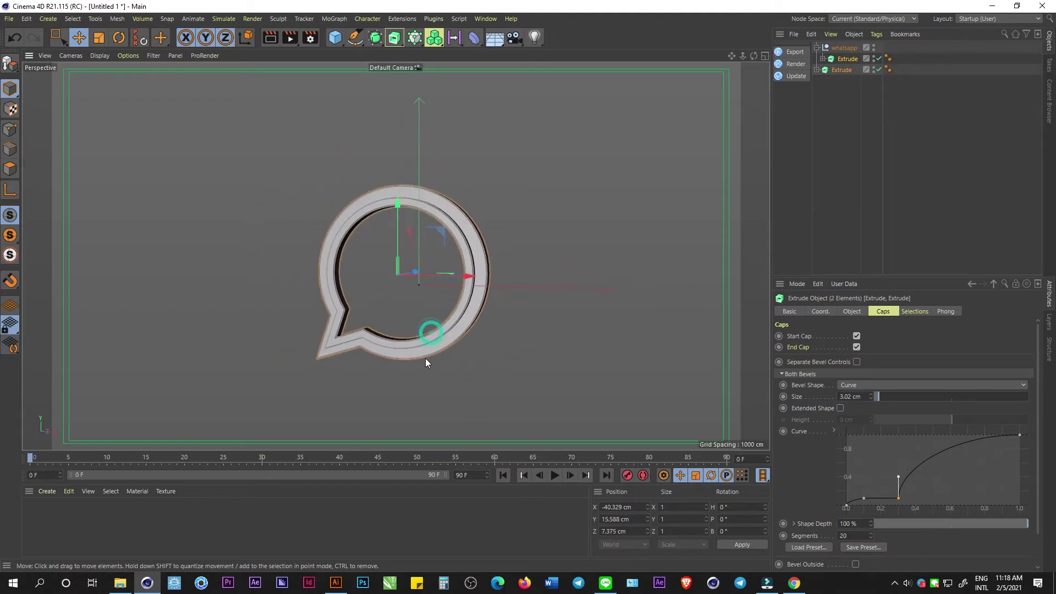
{"action": "left_click", "coordinate": [576, 295]}
{"action": "mouse_move", "coordinate": [450, 248]}
{"action": "left_mouse_down"}
{"action": "mouse_move", "coordinate": [406, 160]}
{"action": "mouse_move", "coordinate": [472, 179]}
{"action": "mouse_move", "coordinate": [445, 167]}
{"action": "left_mouse_up"}
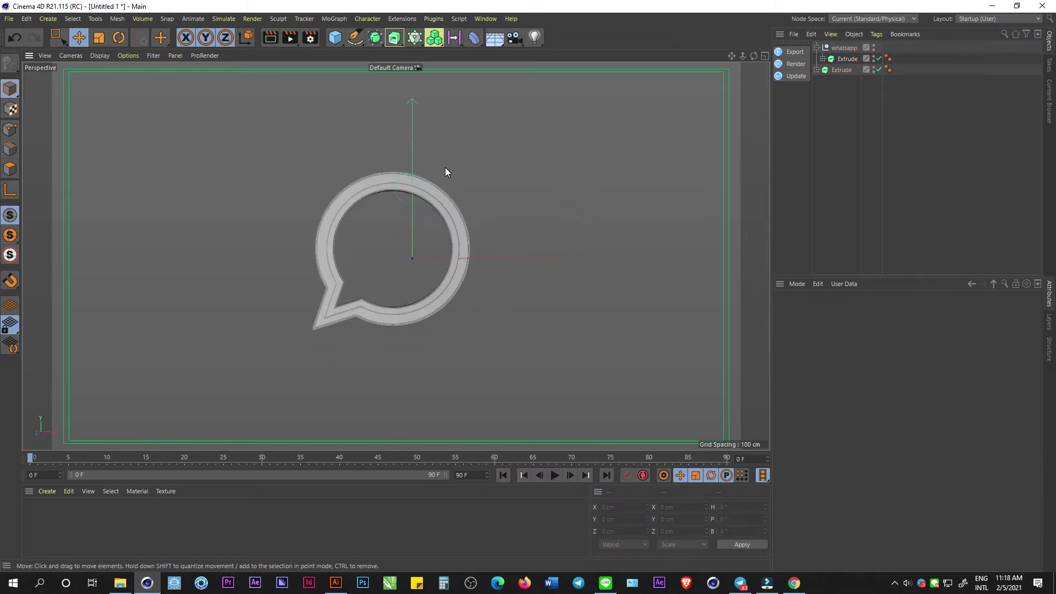
Step: Set the render output resolution to 2000×2000 pixels
{"action": "left_click", "coordinate": [310, 37]}
{"action": "type", "text": "2000"}
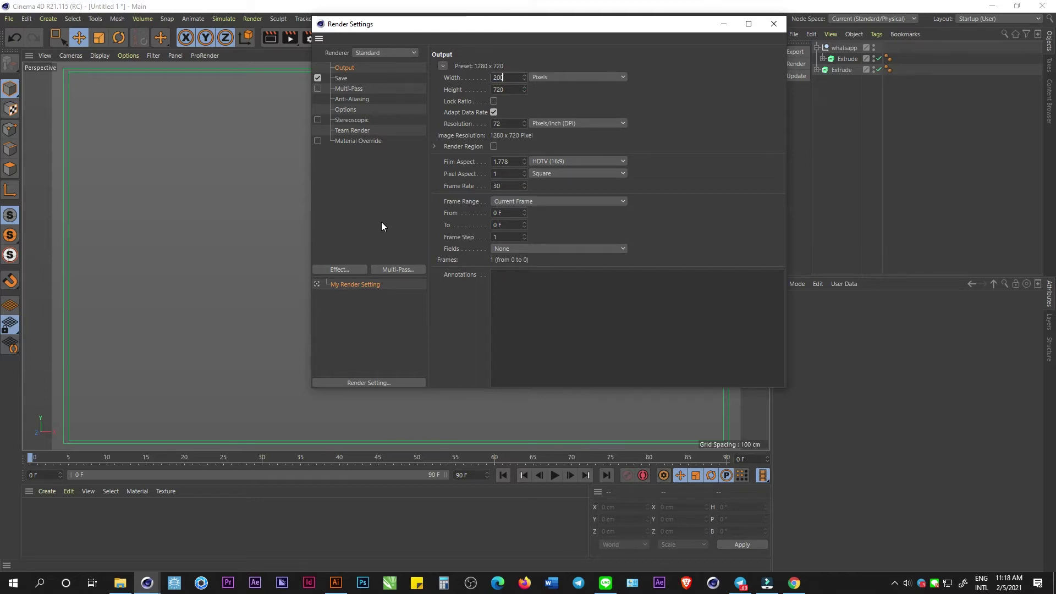
{"action": "key", "text": "Tab"}
{"action": "key", "text": "Tab"}
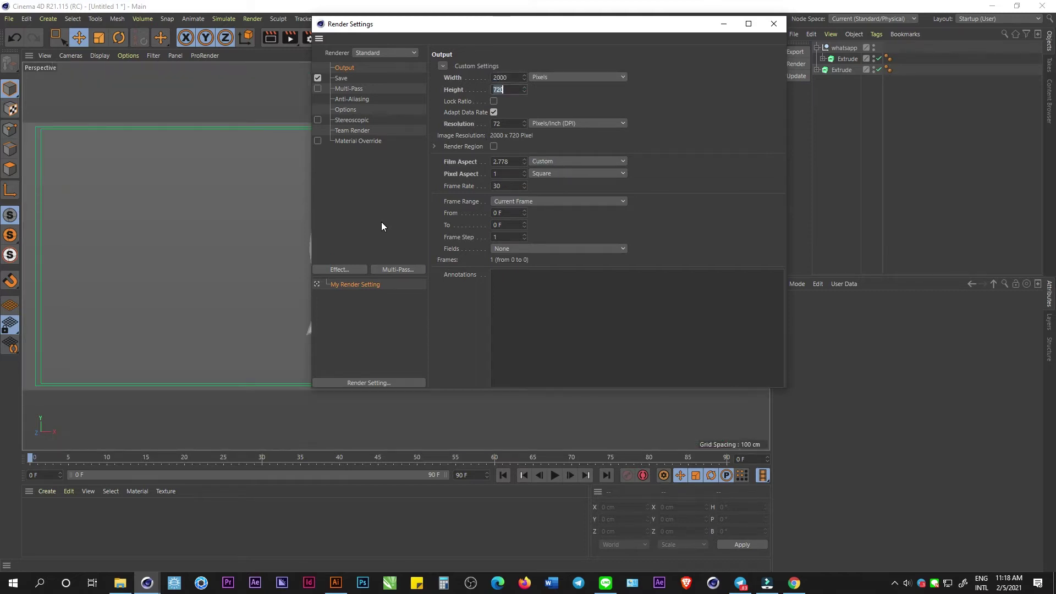
{"action": "type", "text": "200"}
{"action": "key", "text": "Tab"}
{"action": "key", "text": "Tab"}
{"action": "key", "text": "Tab"}
{"action": "type", "text": "00000000"}
{"action": "key", "text": "Return"}
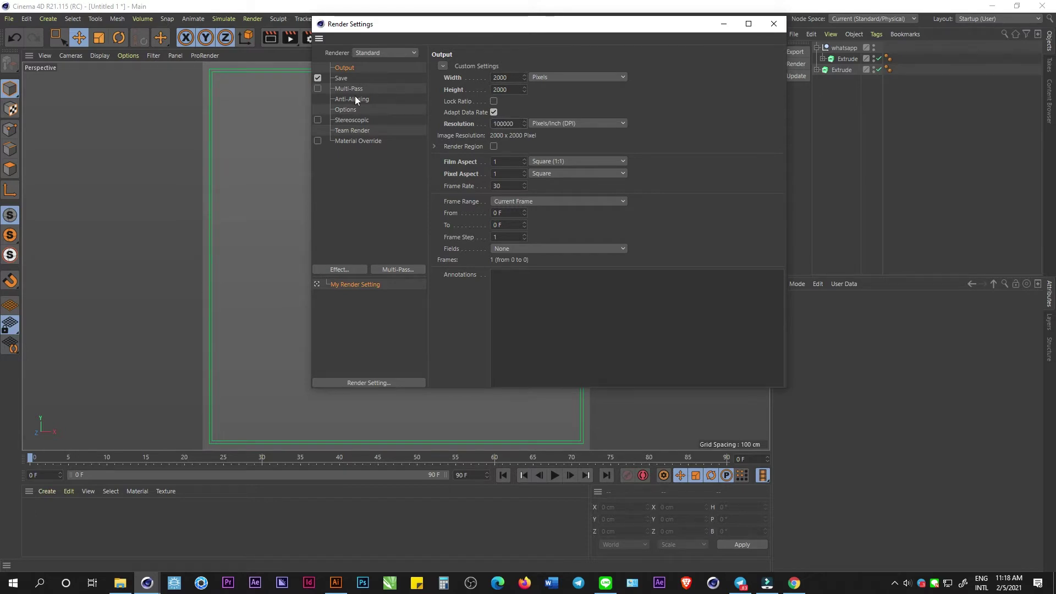
Step: Save renders as 16-bit PNG with alpha, named 'whatsapp' on the Desktop
{"action": "left_click", "coordinate": [354, 98]}
{"action": "left_click", "coordinate": [344, 80]}
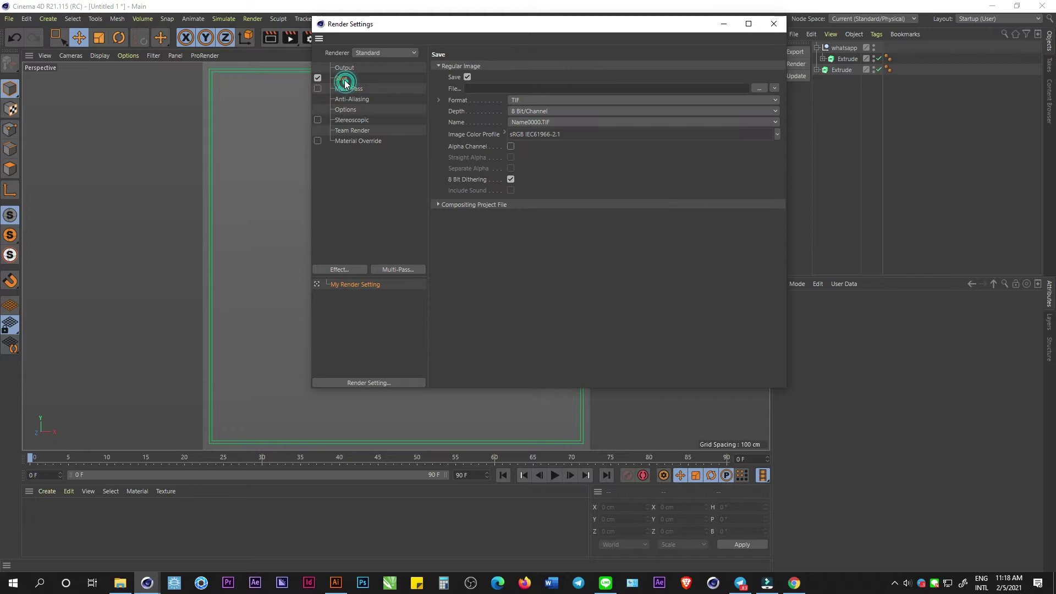
{"action": "left_click", "coordinate": [577, 102]}
{"action": "left_click", "coordinate": [524, 220]}
{"action": "left_click", "coordinate": [511, 145]}
{"action": "left_click", "coordinate": [529, 111]}
{"action": "left_click", "coordinate": [536, 136]}
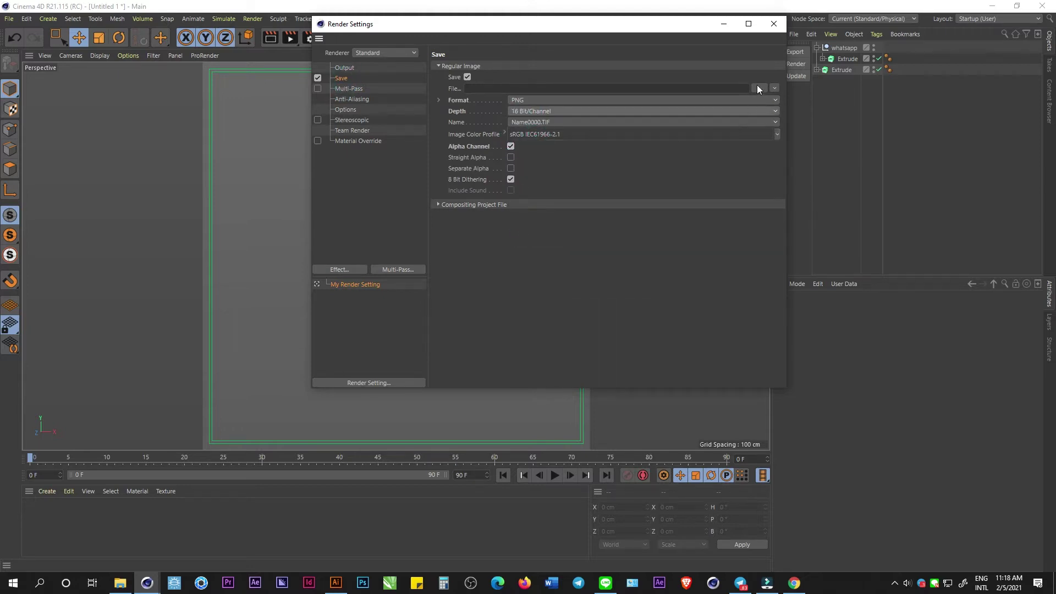
{"action": "left_click", "coordinate": [757, 88]}
{"action": "type", "text": "whatsapp"}
{"action": "key", "text": "Return"}
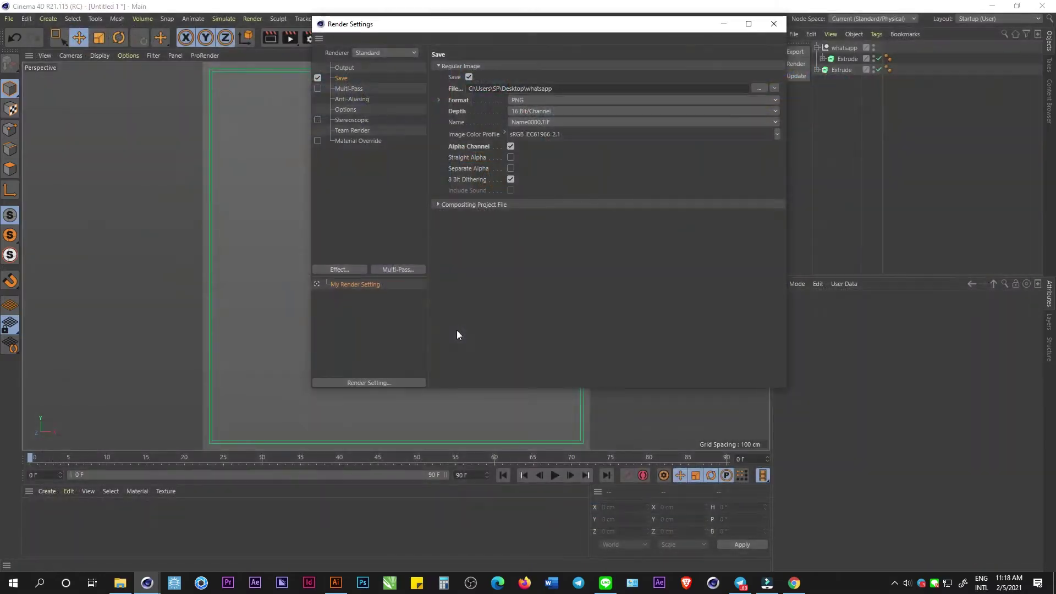
Step: Set anti-aliasing to Best and add Color Correction and Global Illumination effects
{"action": "left_click", "coordinate": [341, 90]}
{"action": "left_click", "coordinate": [547, 65]}
{"action": "left_click", "coordinate": [541, 102]}
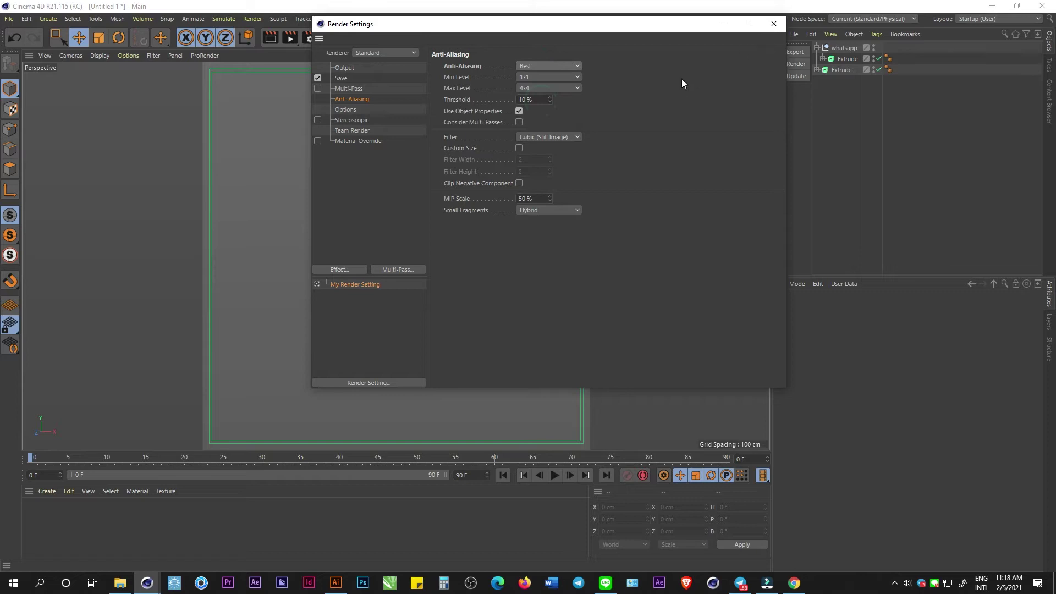
{"action": "left_click", "coordinate": [354, 269]}
{"action": "left_click", "coordinate": [412, 298]}
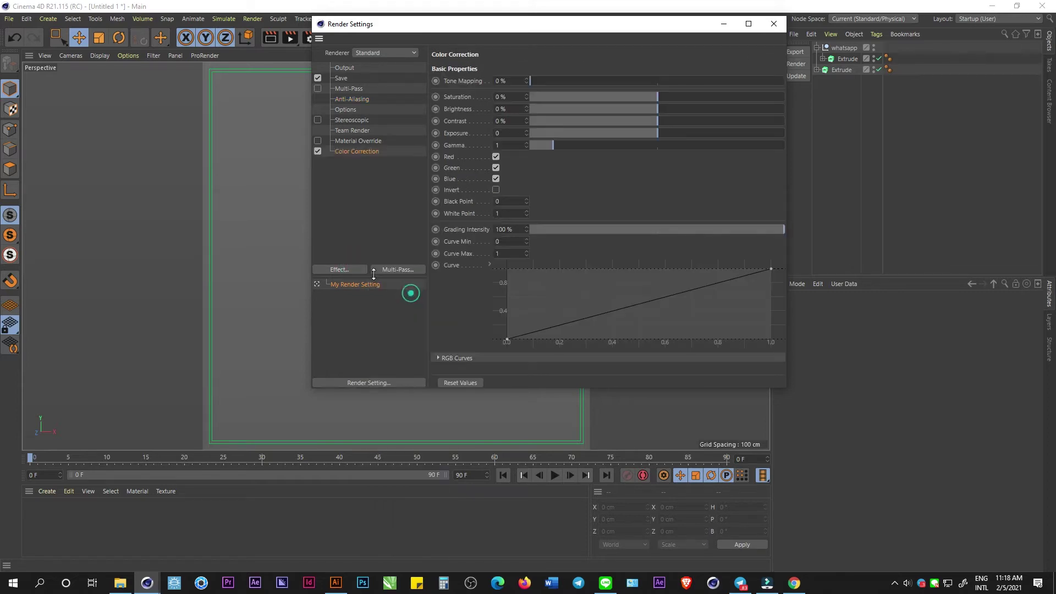
{"action": "left_click", "coordinate": [345, 267]}
{"action": "left_click", "coordinate": [405, 360]}
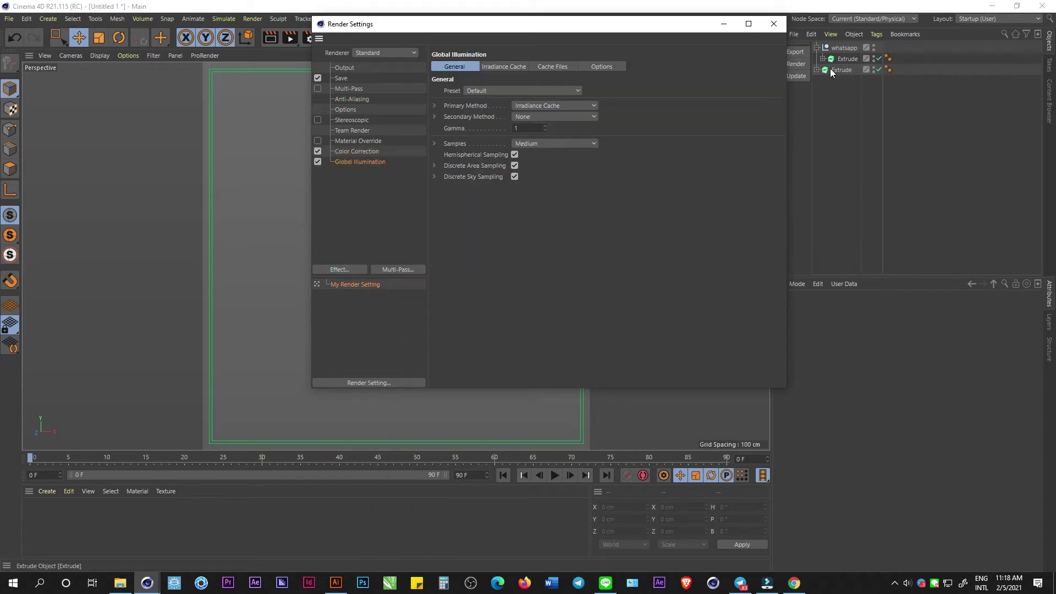
{"action": "left_click", "coordinate": [774, 23]}
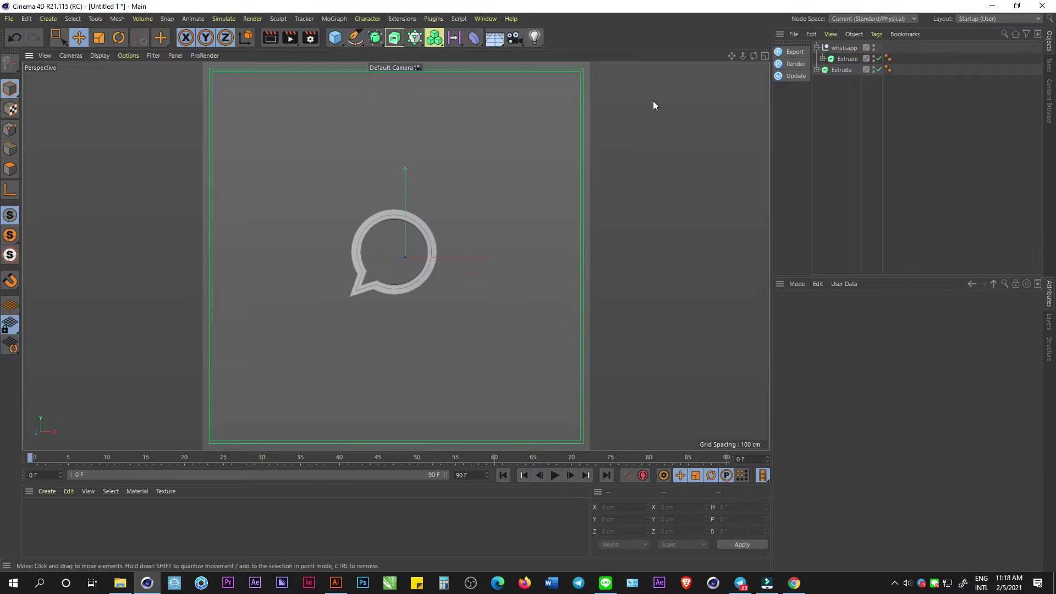
Step: Add a Camera, look through it, and zero its heading, pitch, X and Y position
{"action": "left_click", "coordinate": [514, 38]}
{"action": "left_click", "coordinate": [879, 47]}
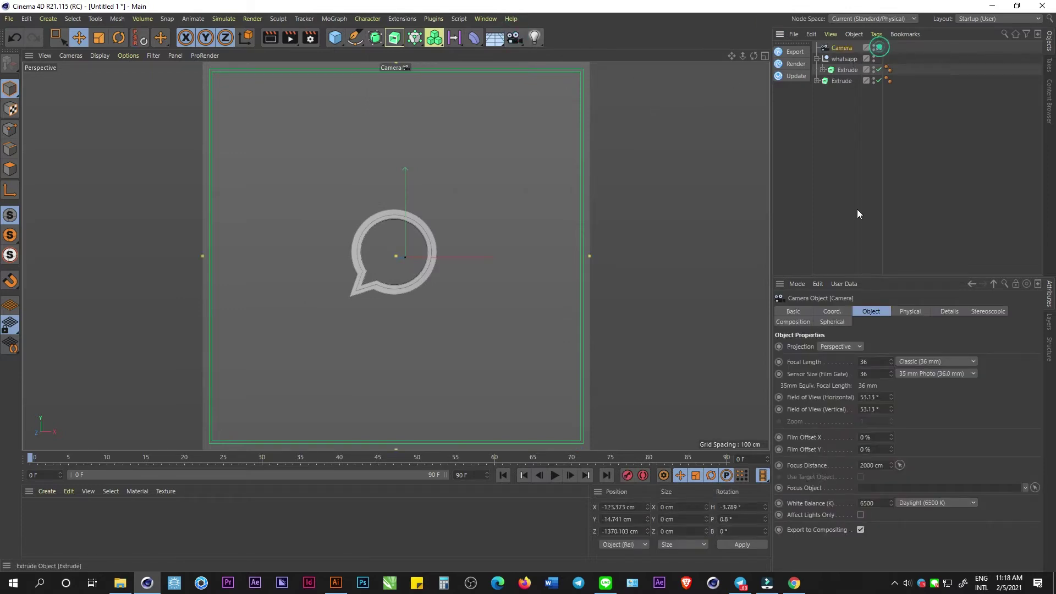
{"action": "left_click", "coordinate": [847, 311]}
{"action": "left_click", "coordinate": [966, 358]}
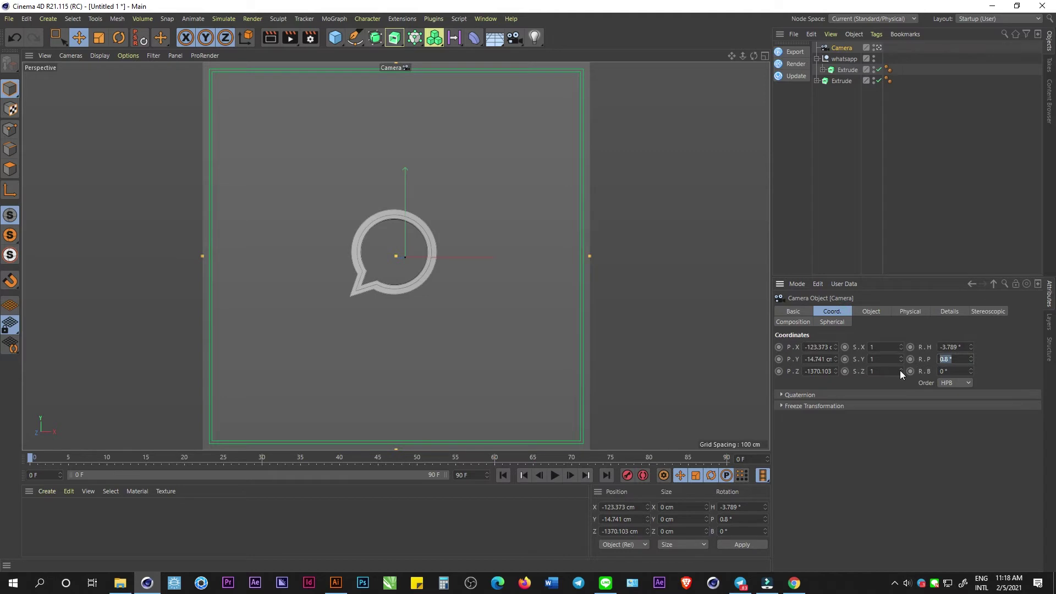
{"action": "type", "text": "0"}
{"action": "left_click", "coordinate": [960, 347]}
{"action": "type", "text": "0"}
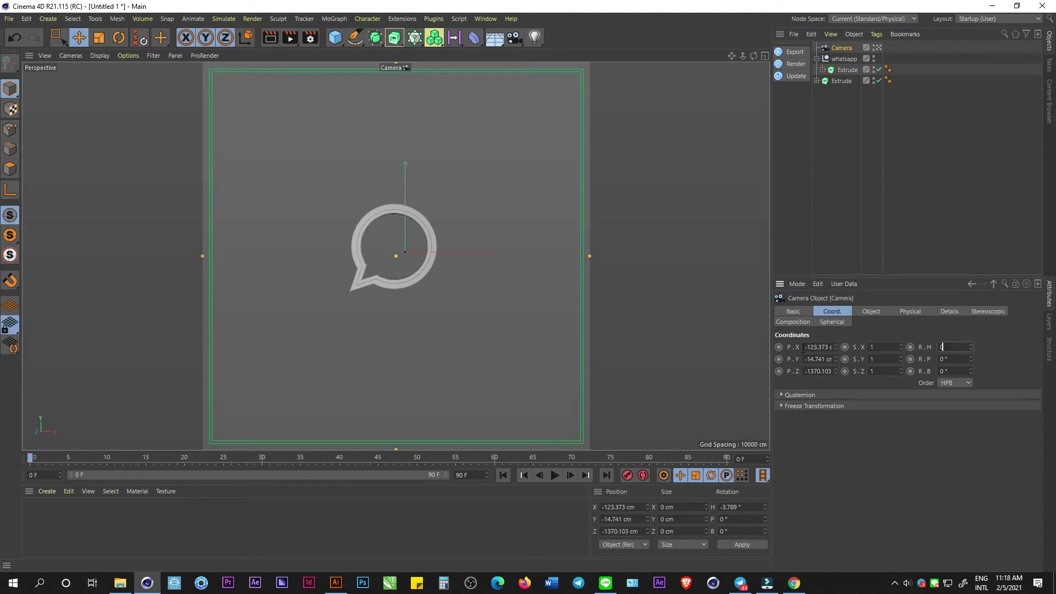
{"action": "left_click", "coordinate": [818, 348]}
{"action": "type", "text": "0.1"}
{"action": "type", "text": "0"}
{"action": "left_click", "coordinate": [819, 370]}
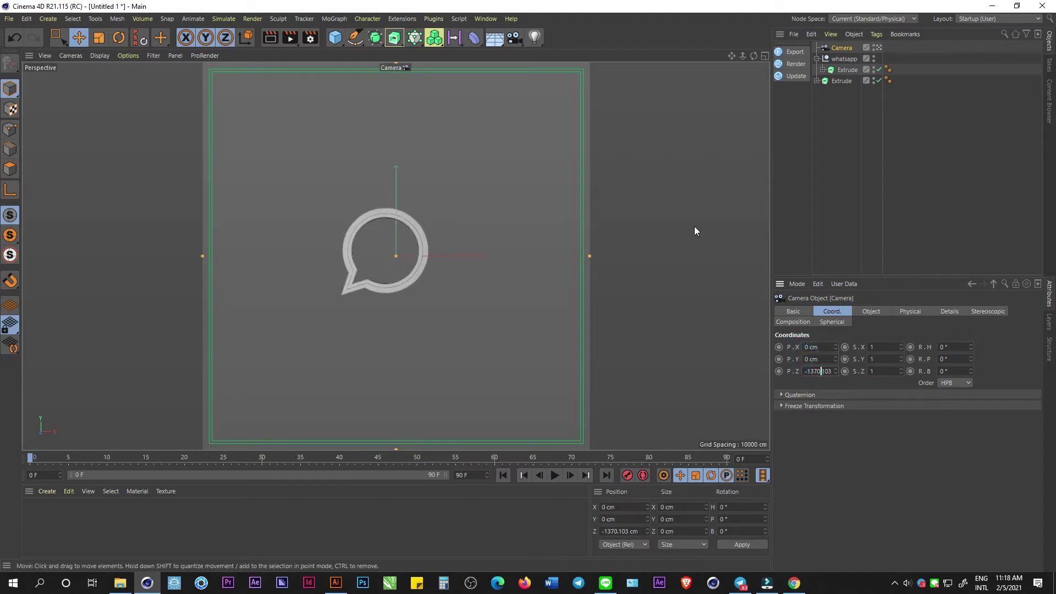
Step: Raise the whatsapp group slightly, realigning its pivot along the way
{"action": "left_click", "coordinate": [842, 59]}
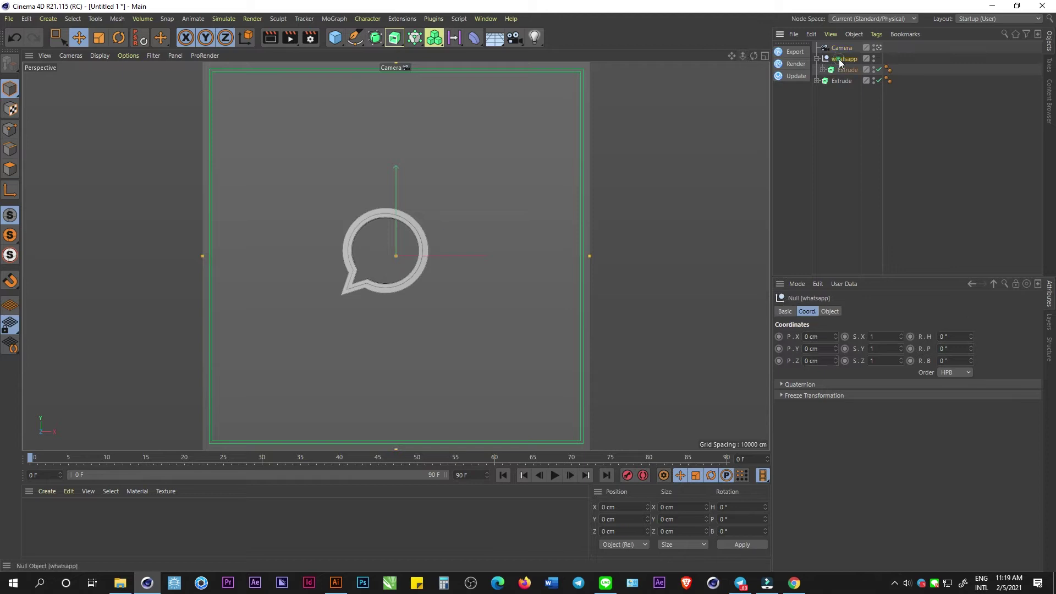
{"action": "left_click_drag", "start_coordinate": [458, 259], "coordinate": [474, 259]}
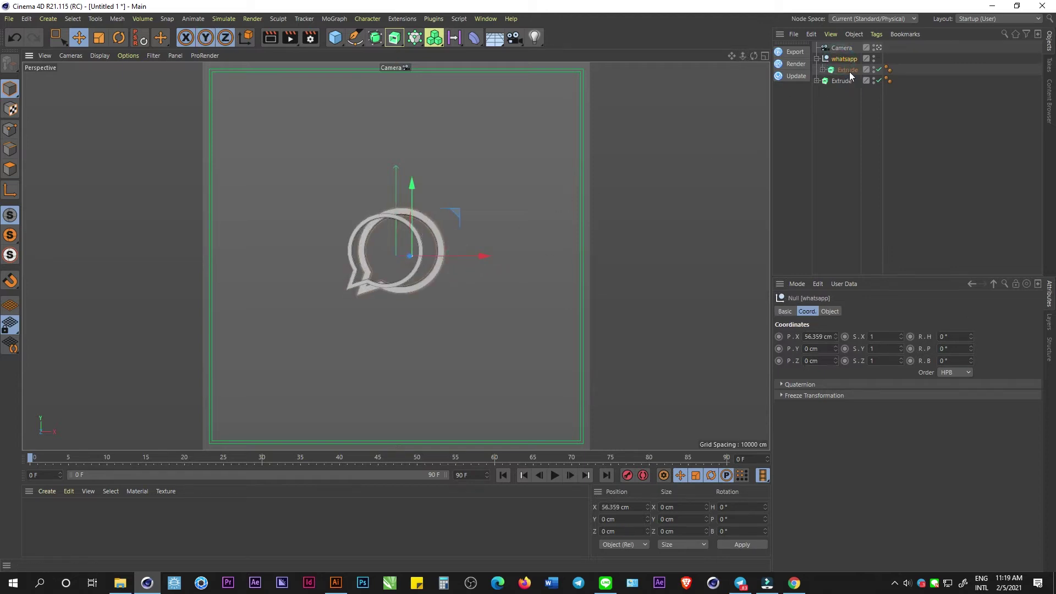
{"action": "key", "text": "ctrl+z"}
{"action": "left_click", "coordinate": [835, 81]}
{"action": "left_click", "coordinate": [841, 57]}
{"action": "left_click_drag", "start_coordinate": [471, 256], "coordinate": [481, 255]}
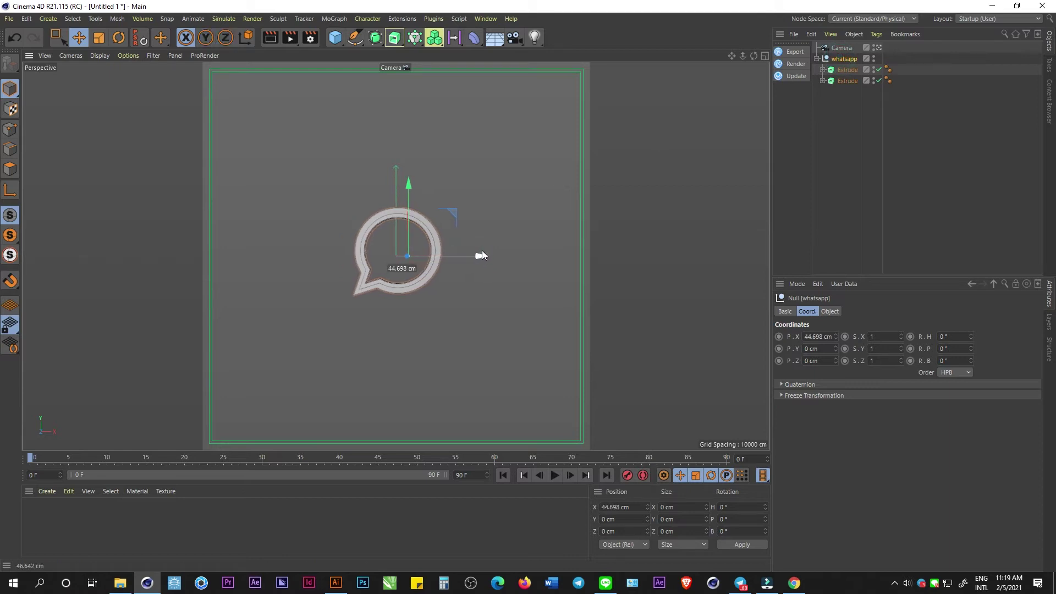
{"action": "left_click", "coordinate": [11, 189]}
{"action": "left_click_drag", "start_coordinate": [482, 256], "coordinate": [471, 255]}
{"action": "left_click_drag", "start_coordinate": [398, 188], "coordinate": [397, 185]}
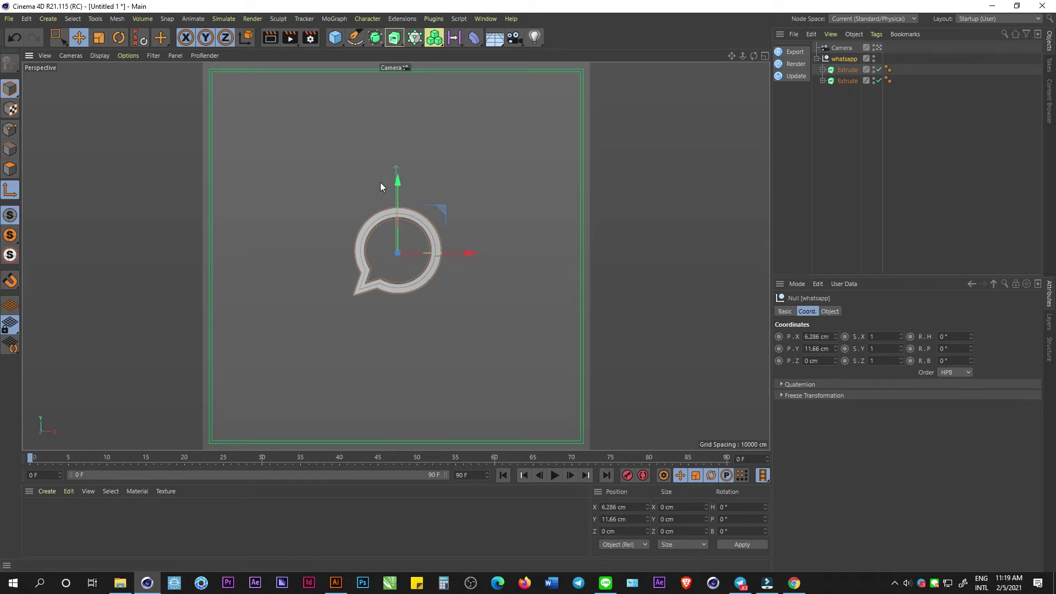
{"action": "left_click", "coordinate": [9, 190]}
Step: Scale the bubble up to fill the frame and tilt it to about H -7.6°, P -26.6°, B -3°
{"action": "left_click", "coordinate": [99, 37]}
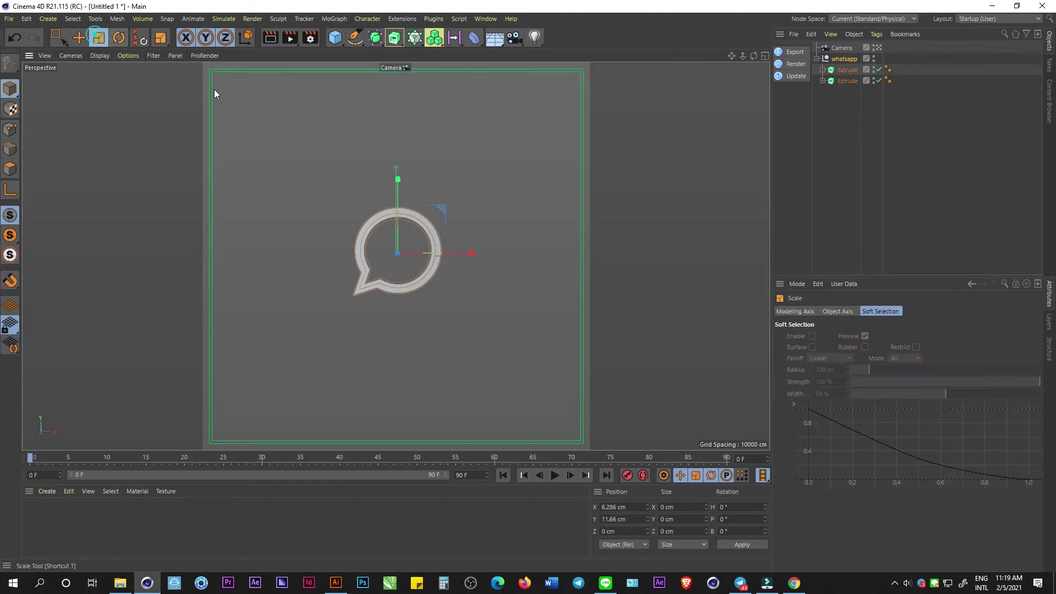
{"action": "left_click_drag", "start_coordinate": [427, 223], "coordinate": [510, 188]}
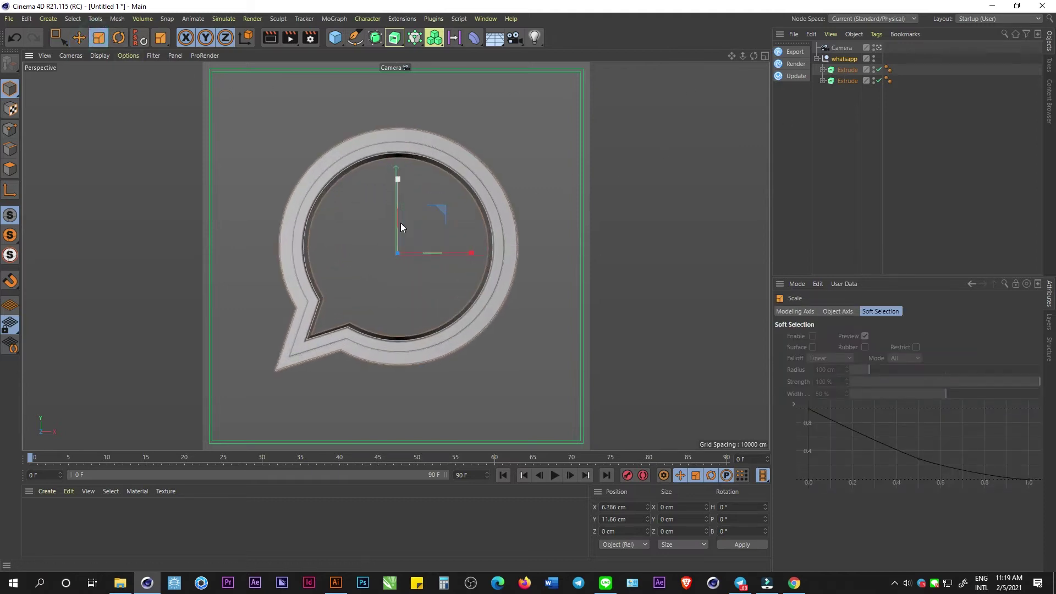
{"action": "left_click_drag", "start_coordinate": [510, 188], "coordinate": [566, 158]}
{"action": "left_click", "coordinate": [837, 57]}
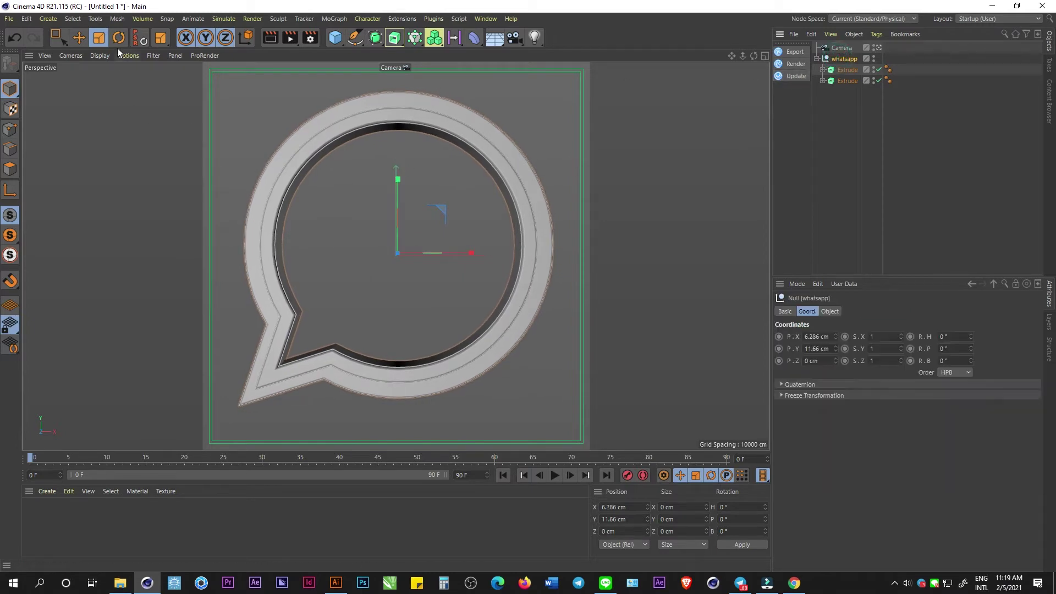
{"action": "left_click", "coordinate": [118, 38]}
{"action": "mouse_move", "coordinate": [397, 237]}
{"action": "left_mouse_down"}
{"action": "mouse_move", "coordinate": [385, 212]}
{"action": "mouse_move", "coordinate": [414, 233]}
{"action": "mouse_move", "coordinate": [394, 218]}
{"action": "left_mouse_up"}
Step: Make one extruded ring thicker
{"action": "left_click", "coordinate": [638, 234]}
{"action": "left_click", "coordinate": [536, 325]}
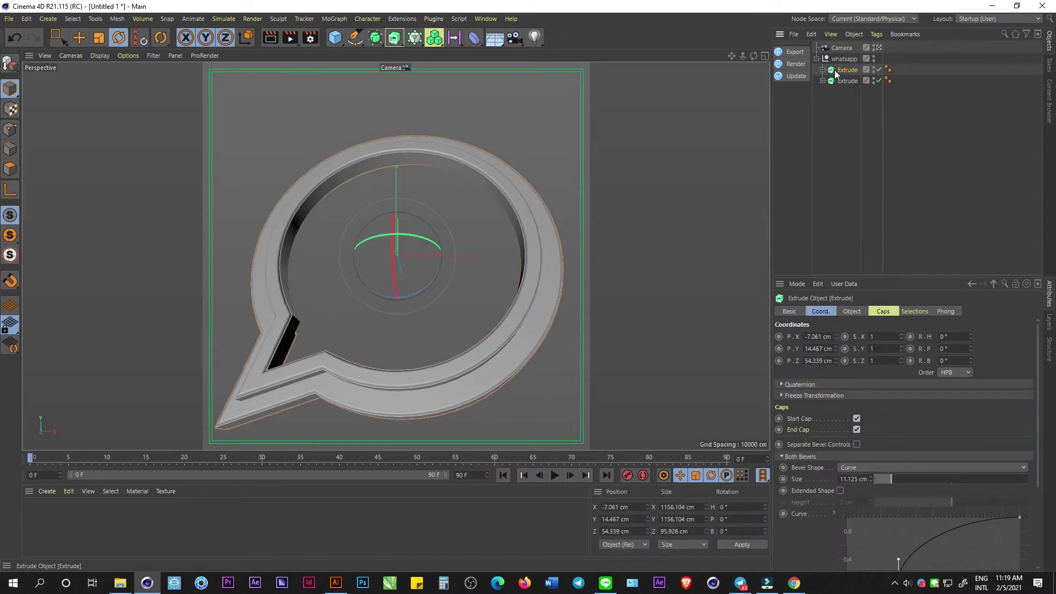
{"action": "left_click", "coordinate": [846, 310]}
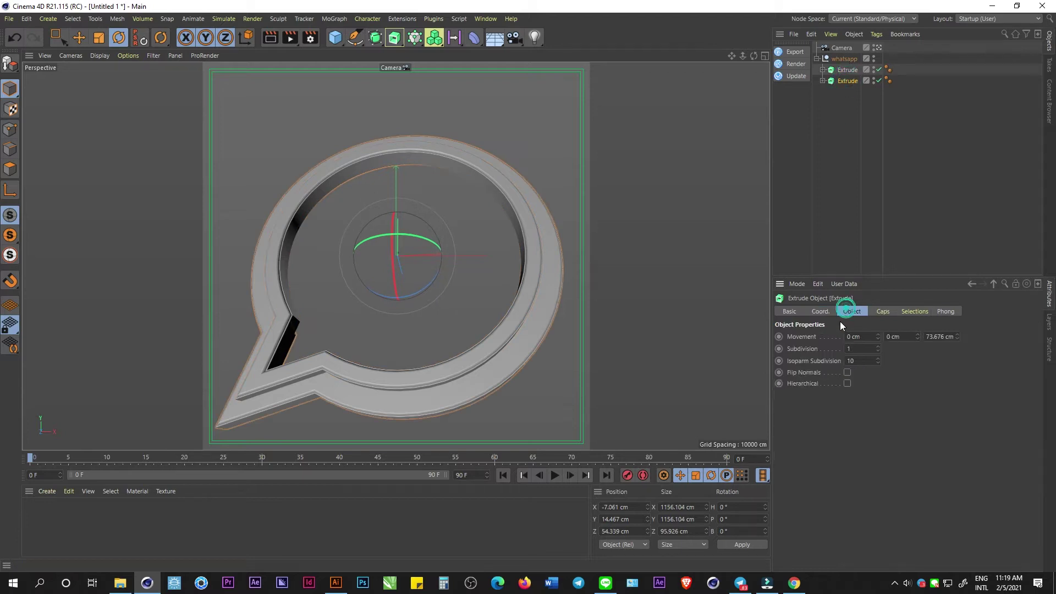
{"action": "left_click_drag", "start_coordinate": [957, 335], "coordinate": [984, 335]}
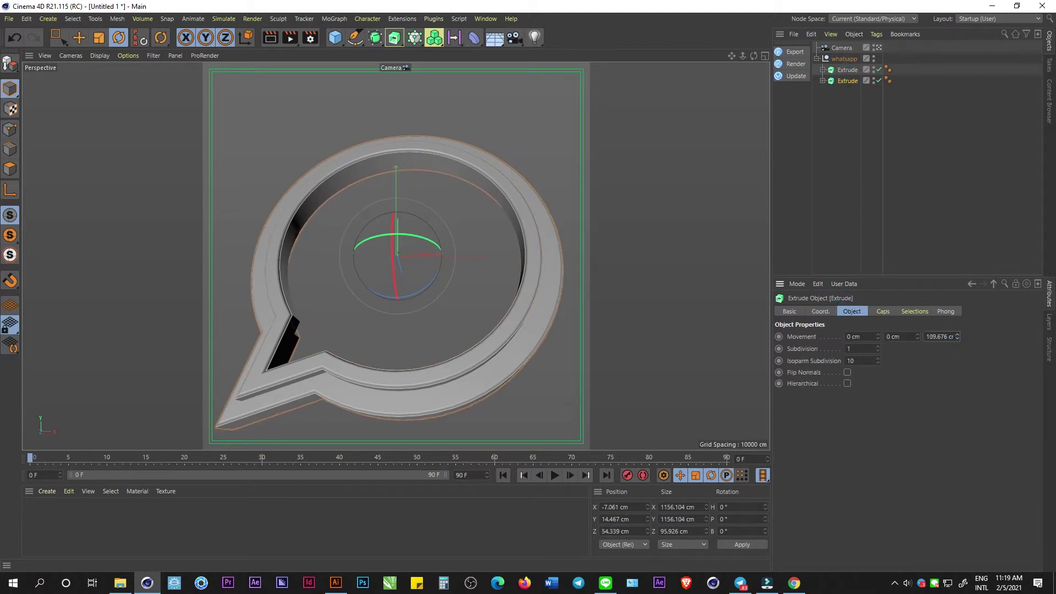
Step: Enlarge the other extruded ring to about 106 percent
{"action": "left_click", "coordinate": [504, 324]}
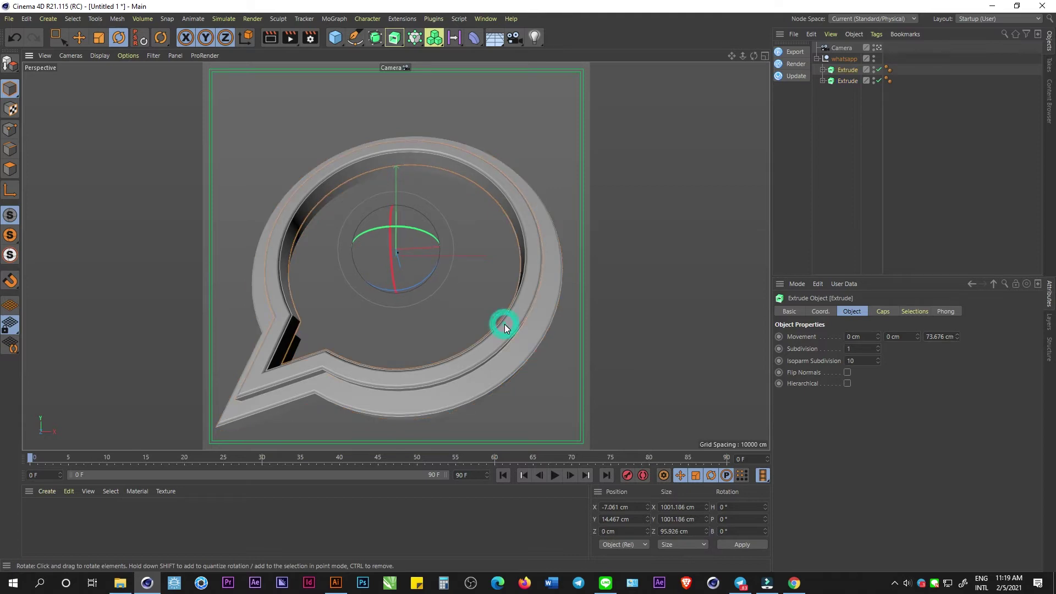
{"action": "left_click", "coordinate": [98, 37]}
{"action": "left_click_drag", "start_coordinate": [453, 209], "coordinate": [469, 199]}
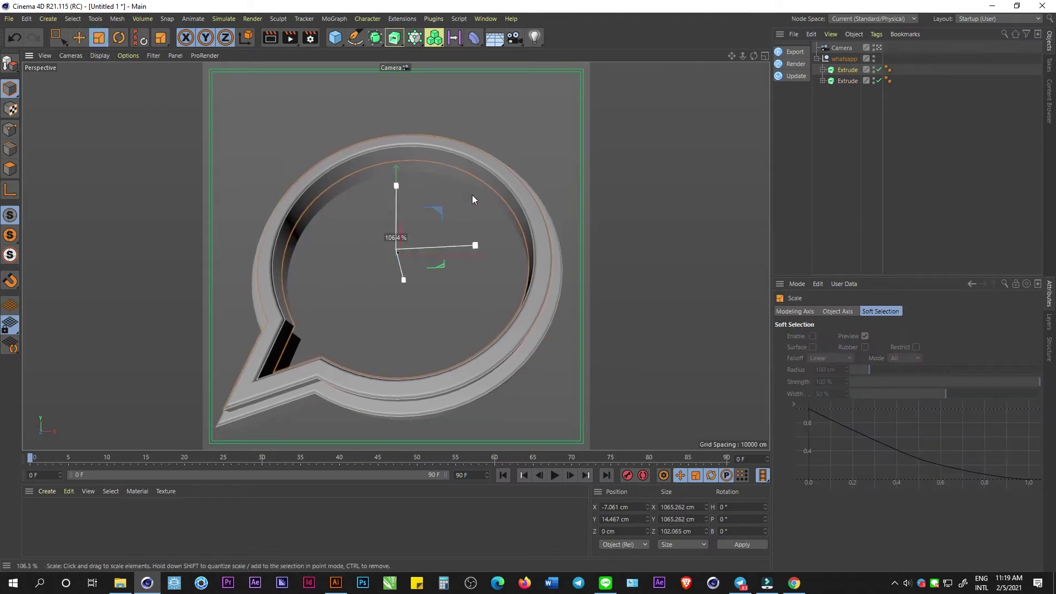
{"action": "left_click_drag", "start_coordinate": [469, 199], "coordinate": [465, 199]}
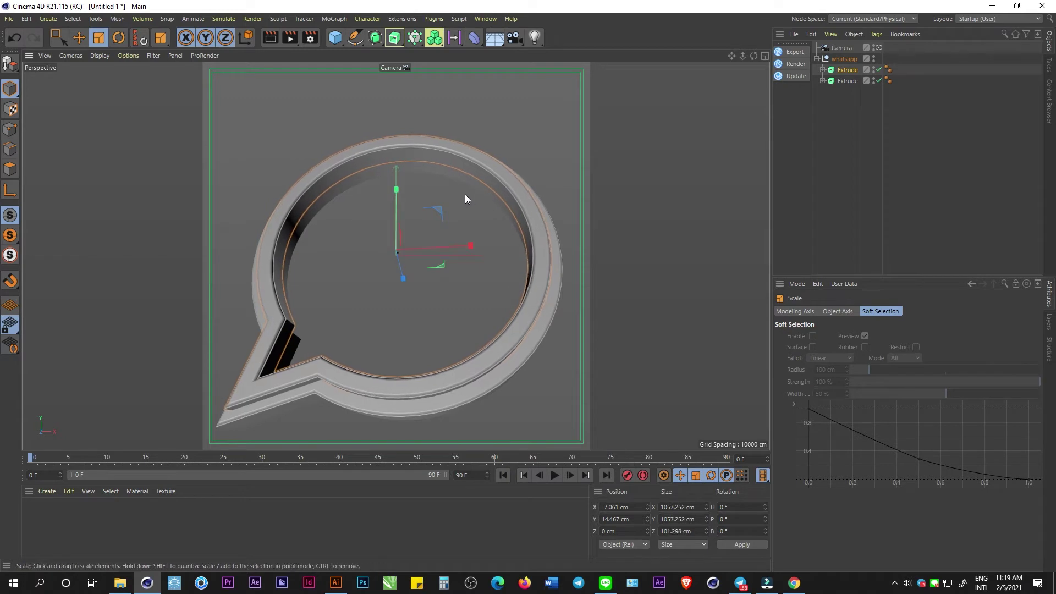
Step: Give both extruded rings a 7.3 cm cap bevel
{"action": "left_click", "coordinate": [842, 81], "text": "ctrl"}
{"action": "left_click", "coordinate": [883, 312]}
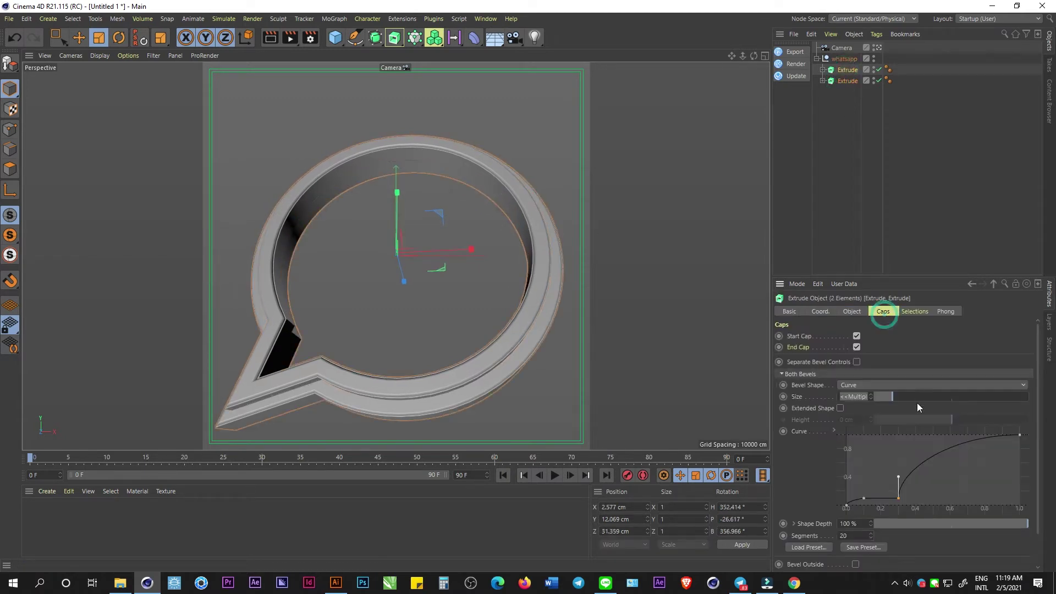
{"action": "type", "text": "1"}
{"action": "key", "text": "Return"}
{"action": "left_click", "coordinate": [879, 397]}
{"action": "left_click_drag", "start_coordinate": [883, 397], "coordinate": [886, 396]}
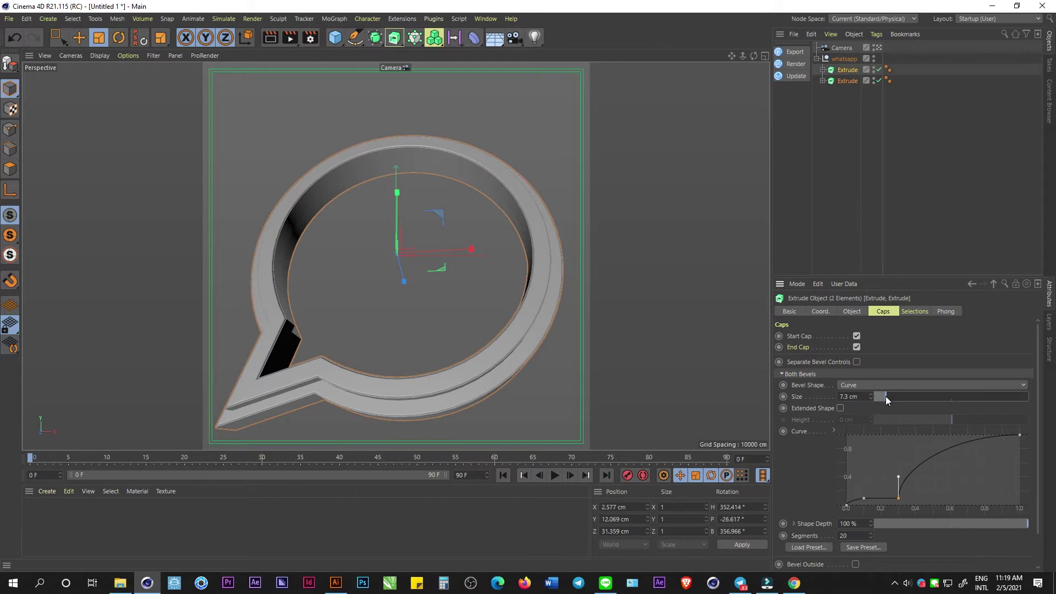
Step: Move the whatsapp group slightly higher in the camera frame
{"action": "left_click", "coordinate": [78, 37]}
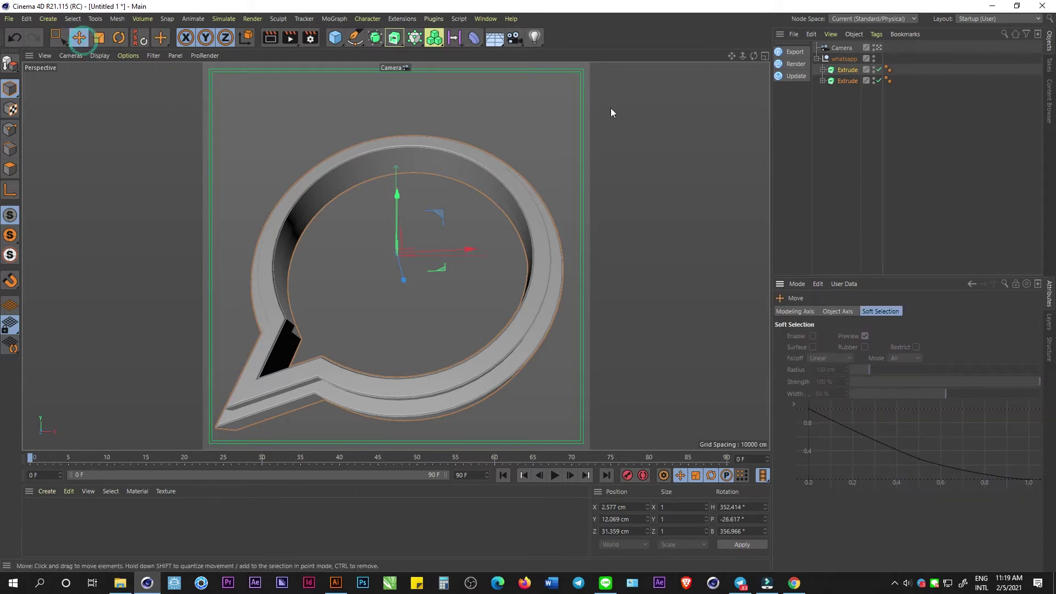
{"action": "left_click", "coordinate": [843, 59]}
{"action": "left_click_drag", "start_coordinate": [401, 205], "coordinate": [453, 223]}
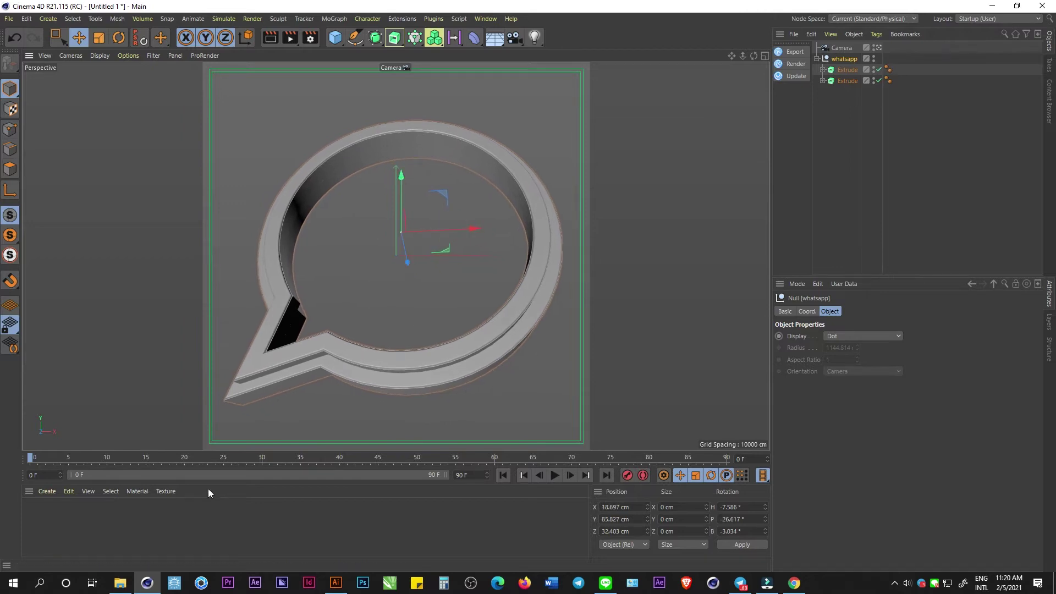
{"action": "left_click", "coordinate": [142, 507]}
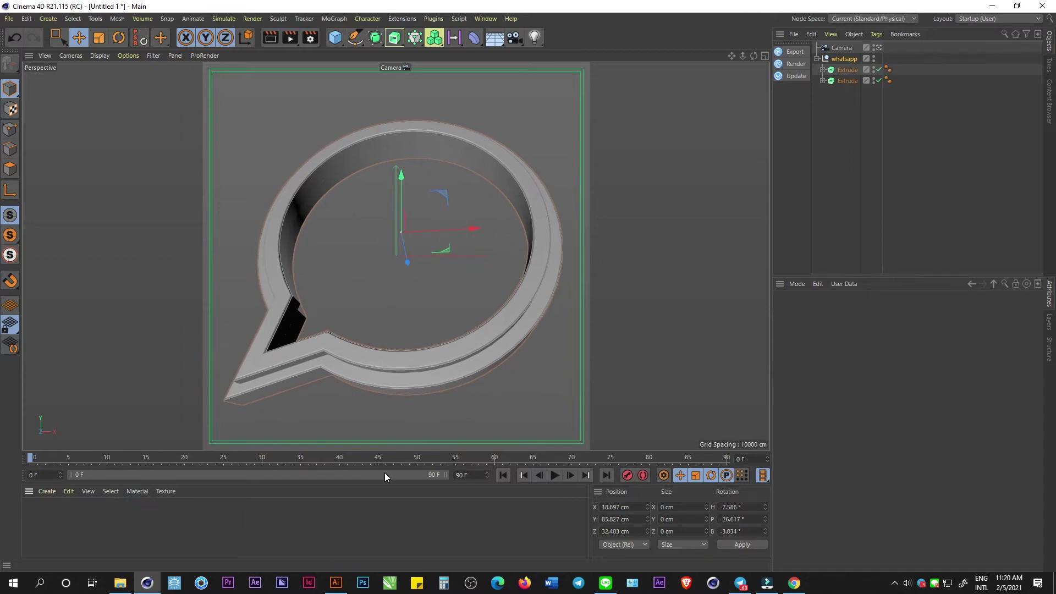
Step: Create a new material coloured saturated, full-brightness green
{"action": "left_click", "coordinate": [40, 490]}
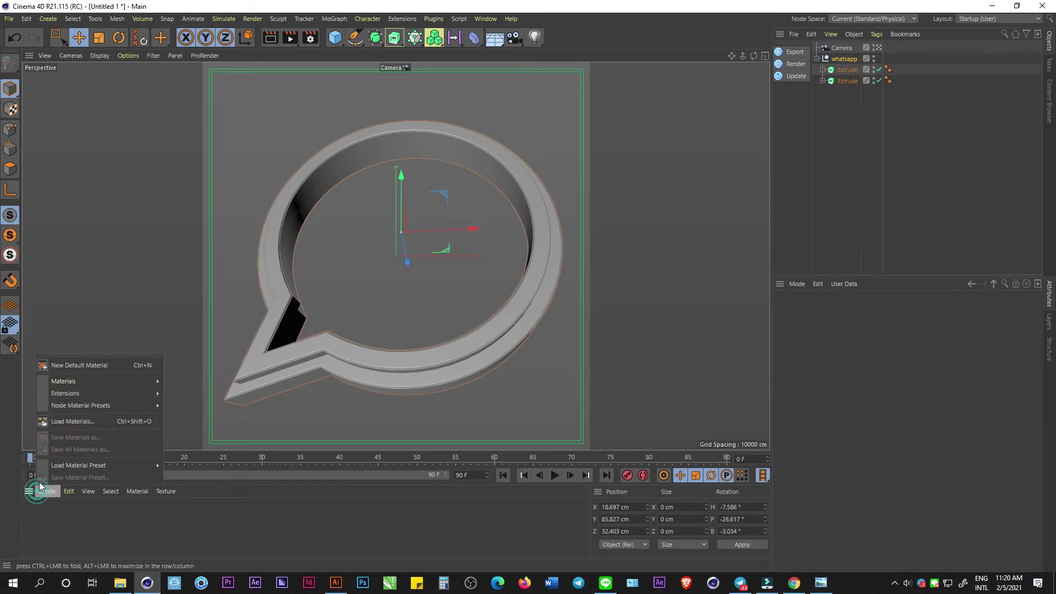
{"action": "left_click", "coordinate": [72, 366]}
{"action": "double_click", "coordinate": [36, 511]}
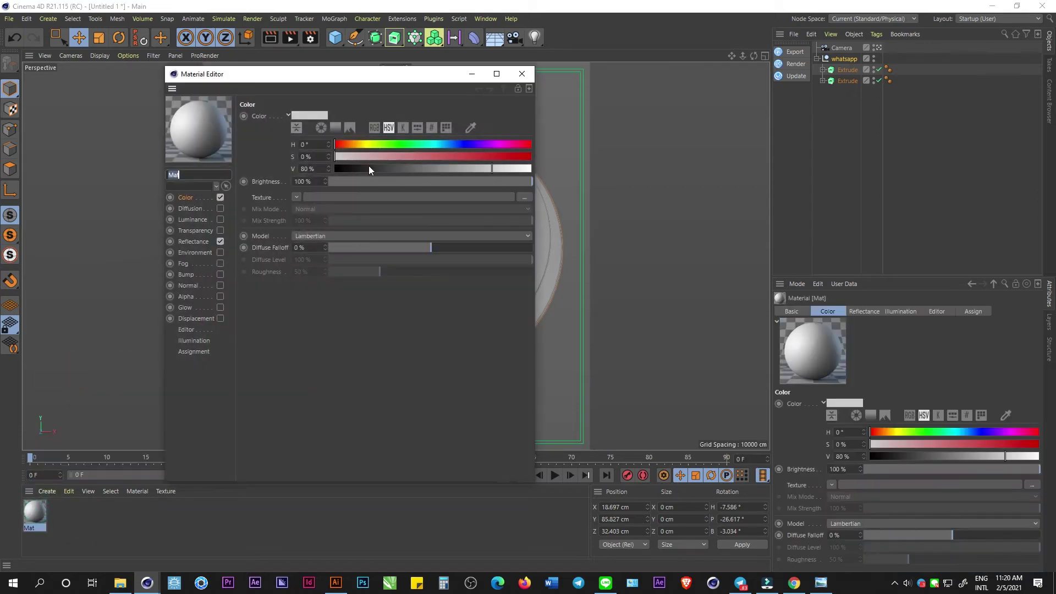
{"action": "mouse_move", "coordinate": [432, 147]}
{"action": "left_mouse_down"}
{"action": "mouse_move", "coordinate": [402, 144]}
{"action": "mouse_move", "coordinate": [577, 156]}
{"action": "left_mouse_up"}
{"action": "left_click", "coordinate": [509, 169]}
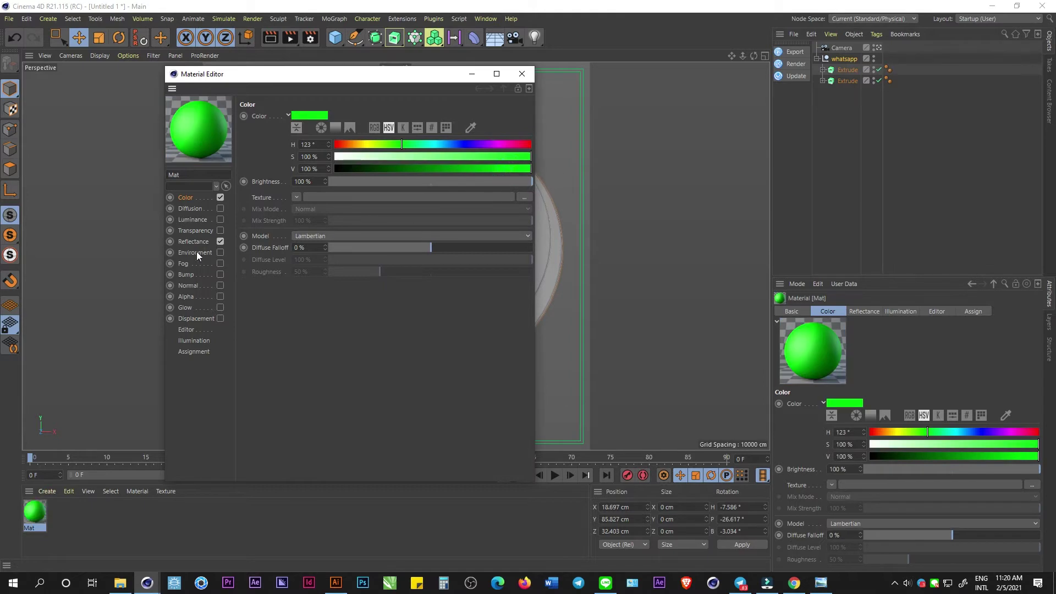
Step: Give the green material a light-green legacy reflection layer
{"action": "left_click", "coordinate": [193, 241]}
{"action": "left_click", "coordinate": [251, 140]}
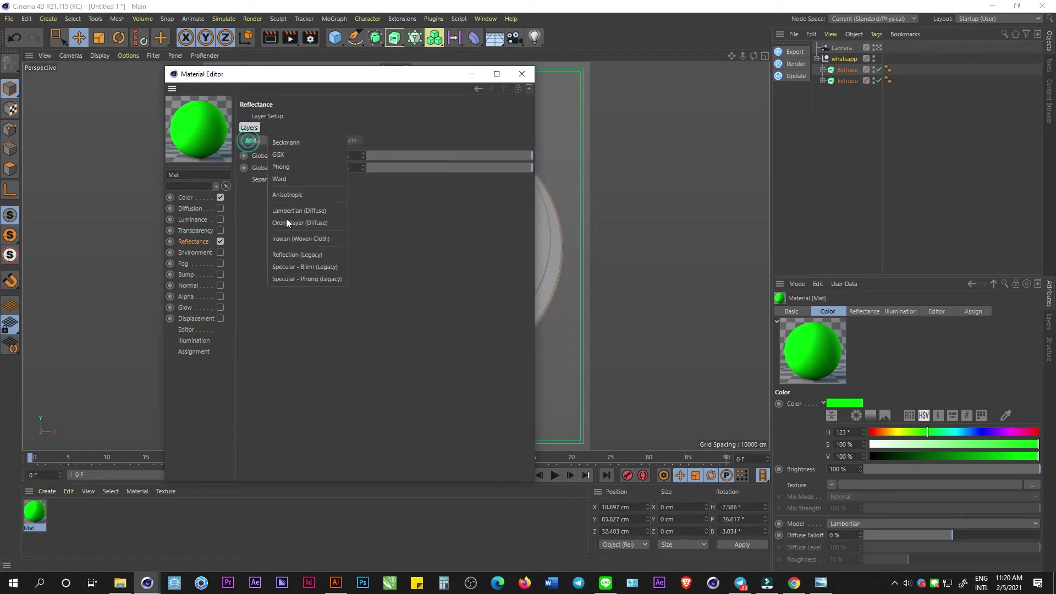
{"action": "left_click", "coordinate": [299, 254]}
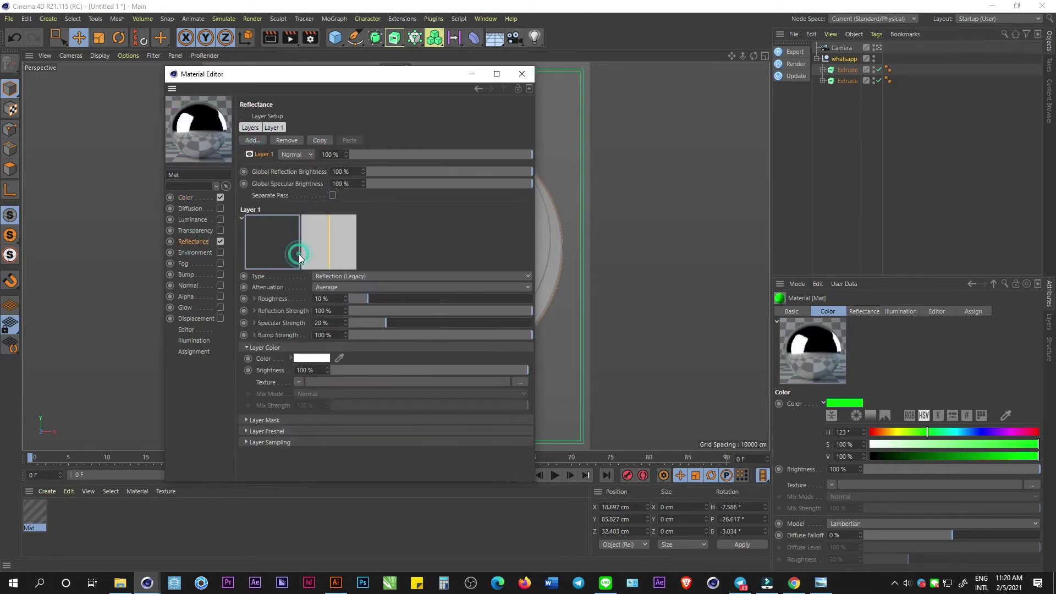
{"action": "left_click", "coordinate": [318, 358]}
{"action": "left_click_drag", "start_coordinate": [315, 358], "coordinate": [302, 372]}
{"action": "left_click", "coordinate": [296, 370]}
{"action": "left_click", "coordinate": [300, 400]}
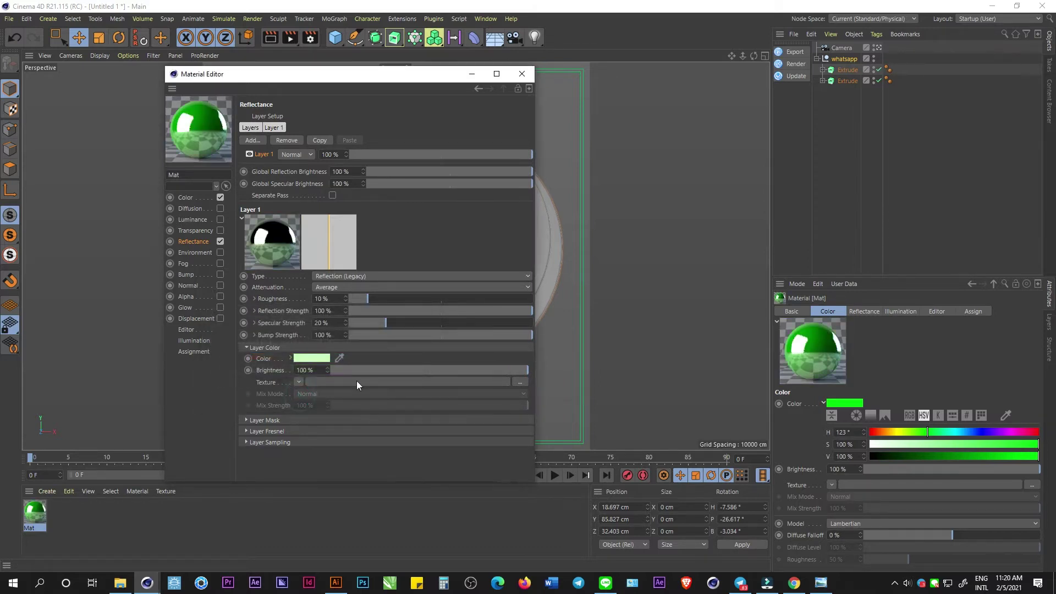
{"action": "left_click", "coordinate": [521, 74]}
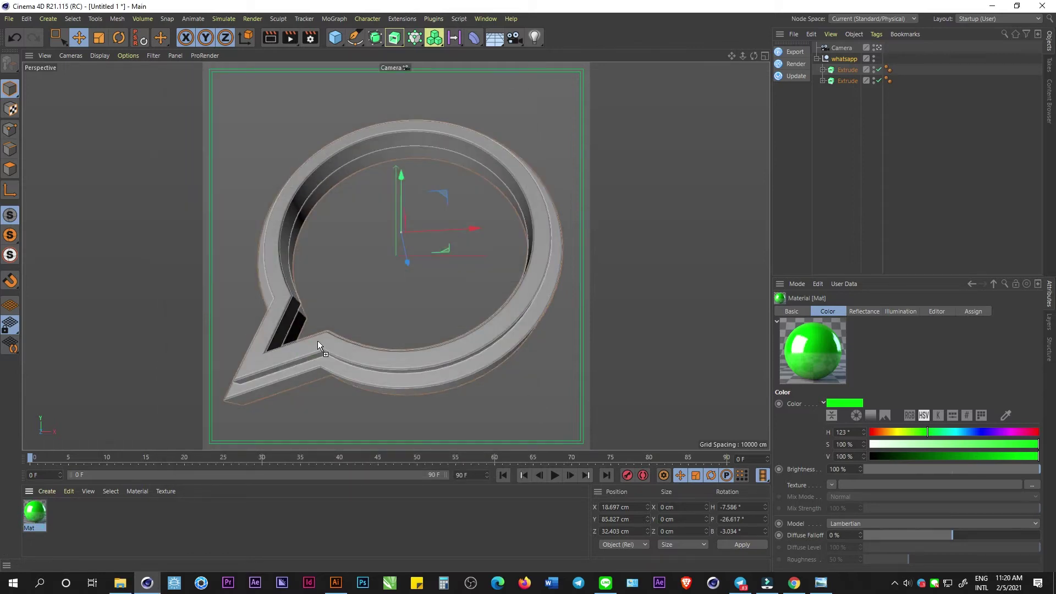
Step: Apply the green material to the front bubble layer and duplicate it with a white reflection
{"action": "left_click_drag", "start_coordinate": [34, 523], "coordinate": [318, 341]}
{"action": "key", "text": "ctrl+c"}
{"action": "key", "text": "ctrl+v"}
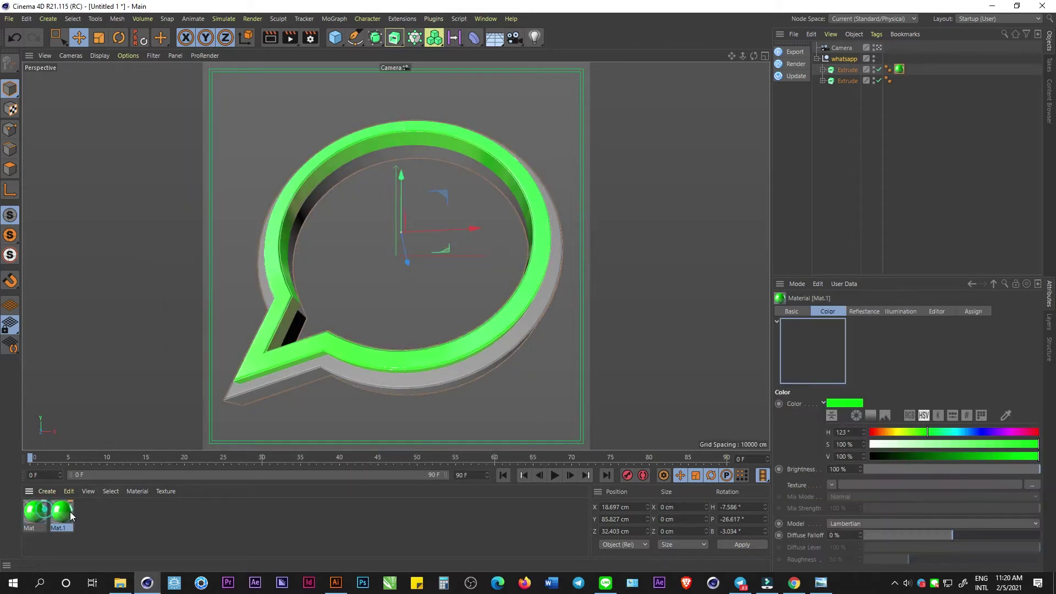
{"action": "double_click", "coordinate": [61, 512]}
{"action": "left_click", "coordinate": [302, 358]}
{"action": "left_click_drag", "start_coordinate": [250, 369], "coordinate": [236, 369]}
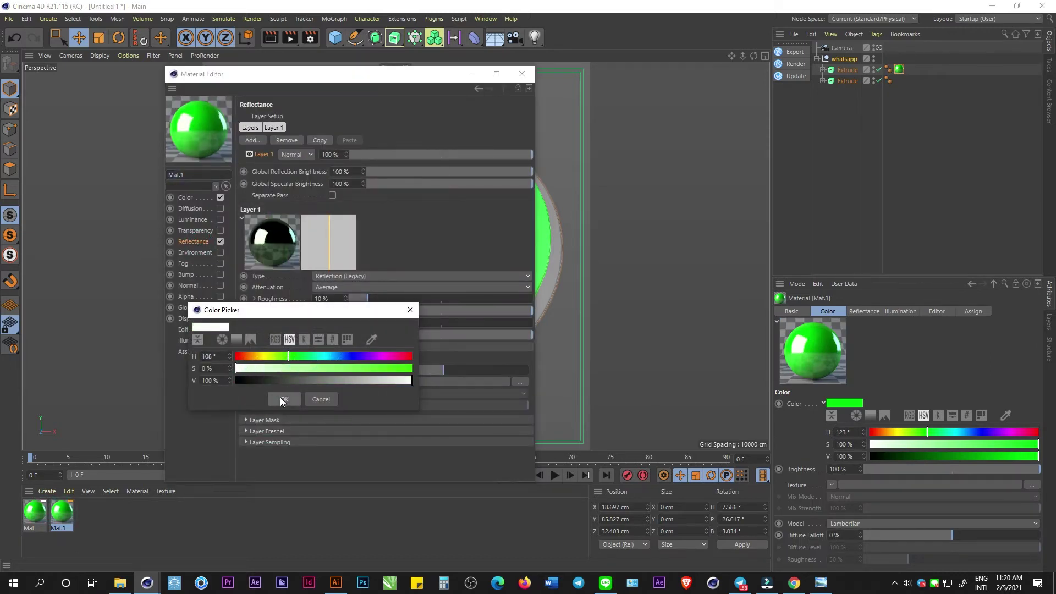
{"action": "left_click", "coordinate": [280, 399]}
Step: Make the duplicate a slightly dark grey, apply it to the back layer, and add a light
{"action": "left_click", "coordinate": [187, 197]}
{"action": "left_click_drag", "start_coordinate": [382, 163], "coordinate": [294, 173]}
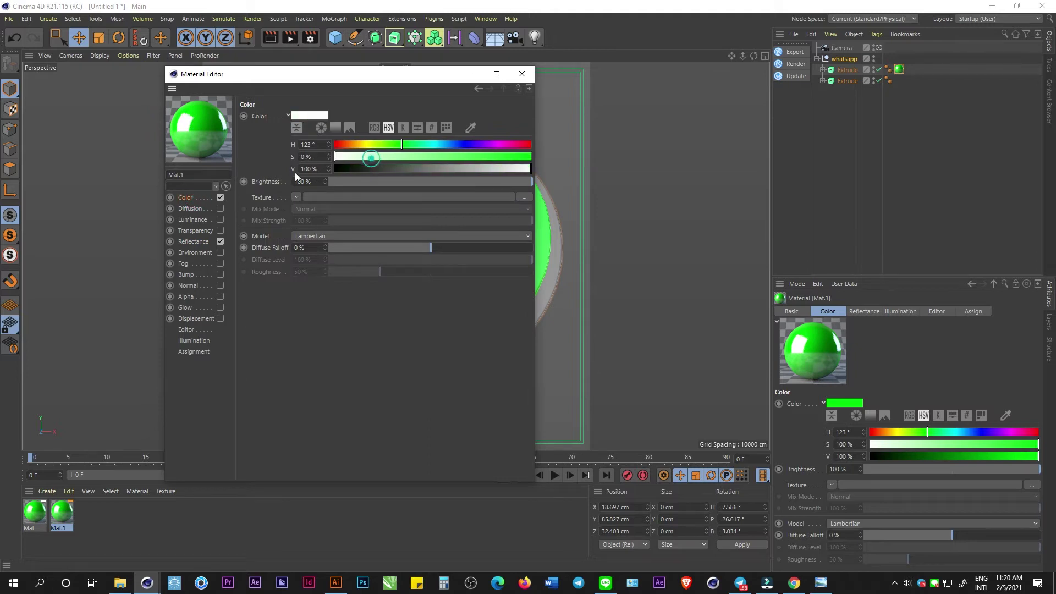
{"action": "left_click_drag", "start_coordinate": [510, 168], "coordinate": [487, 170]}
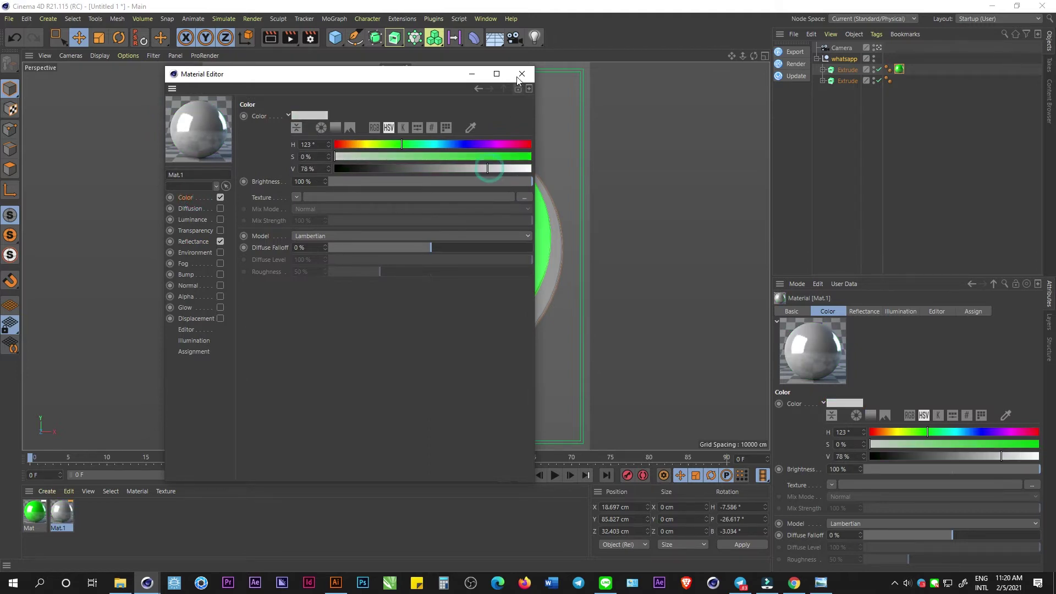
{"action": "left_click", "coordinate": [522, 74]}
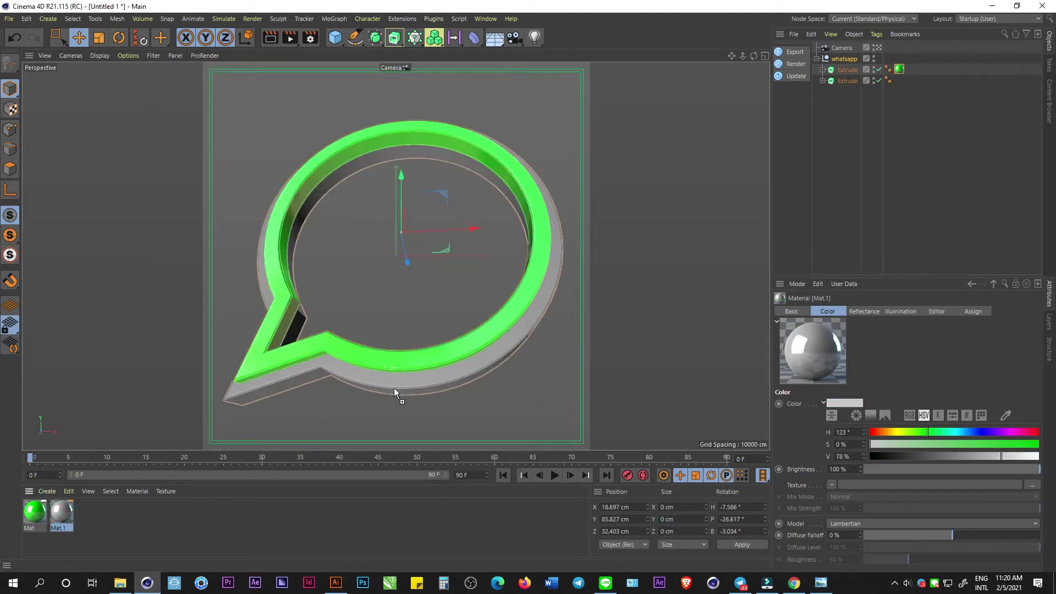
{"action": "left_click_drag", "start_coordinate": [390, 401], "coordinate": [393, 387]}
{"action": "left_click", "coordinate": [534, 38]}
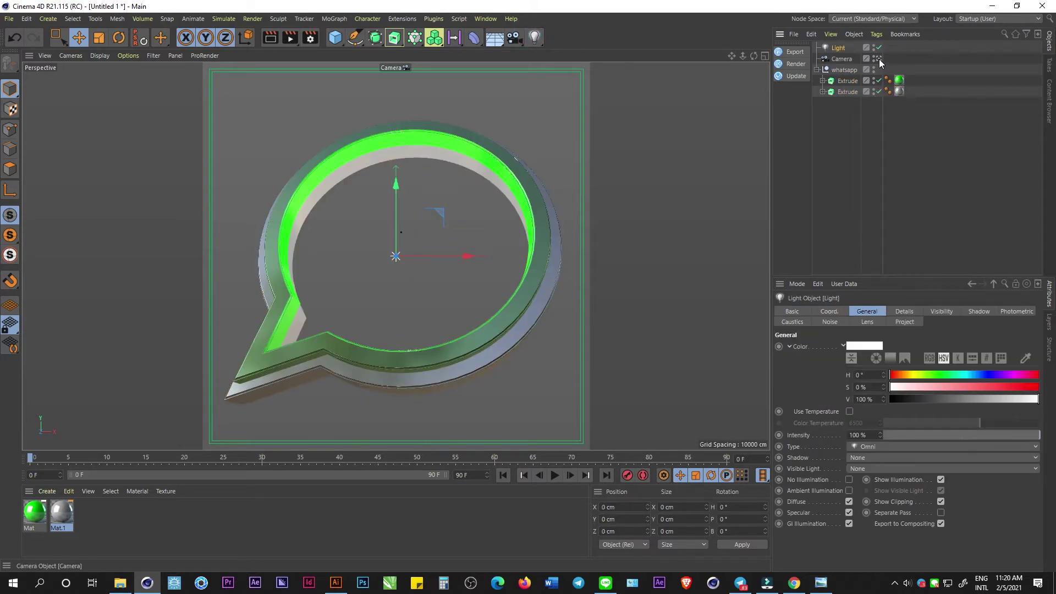
Step: Add three more lights, placing them left, right and above the logo
{"action": "left_click", "coordinate": [879, 58]}
{"action": "mouse_move", "coordinate": [460, 136]}
{"action": "left_mouse_down"}
{"action": "mouse_move", "coordinate": [409, 260]}
{"action": "mouse_move", "coordinate": [576, 177]}
{"action": "left_mouse_up"}
{"action": "left_click", "coordinate": [534, 38]}
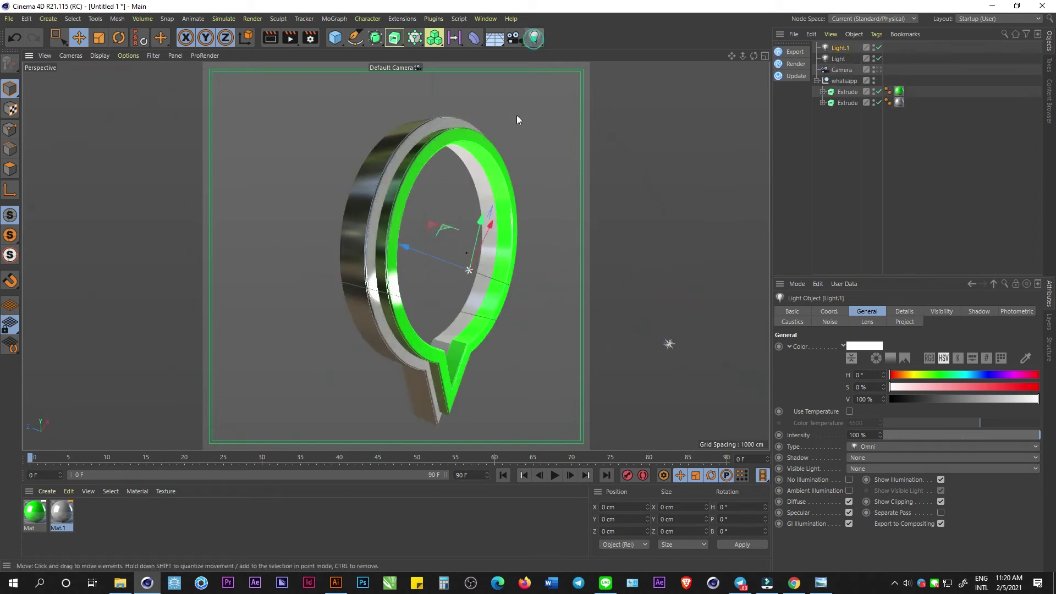
{"action": "left_click_drag", "start_coordinate": [496, 223], "coordinate": [355, 364]}
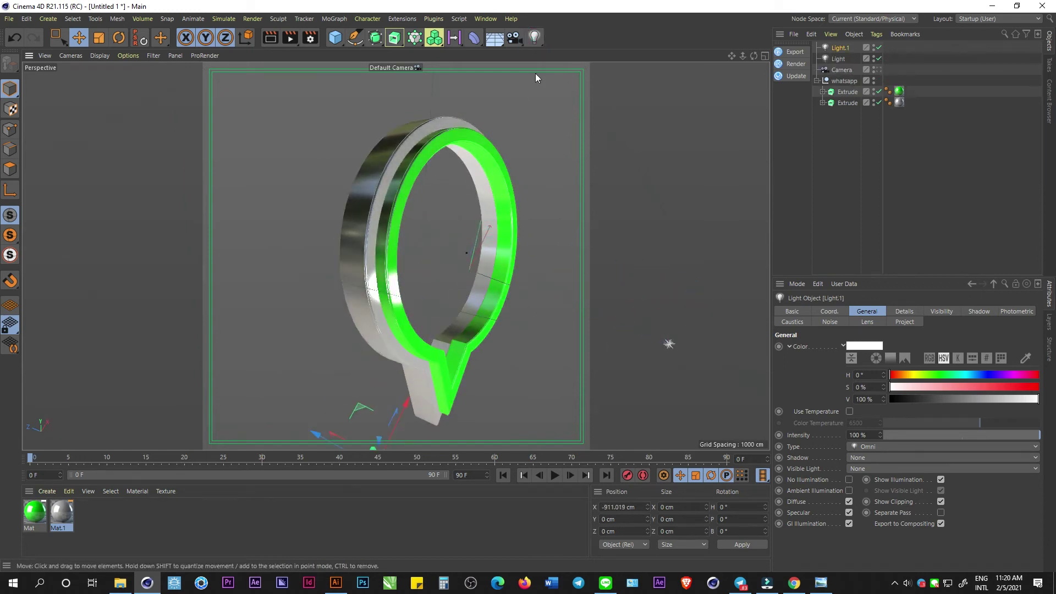
{"action": "left_click", "coordinate": [534, 38]}
{"action": "mouse_move", "coordinate": [494, 229]}
{"action": "left_mouse_down"}
{"action": "mouse_move", "coordinate": [582, 103]}
{"action": "mouse_move", "coordinate": [559, 79]}
{"action": "left_mouse_up"}
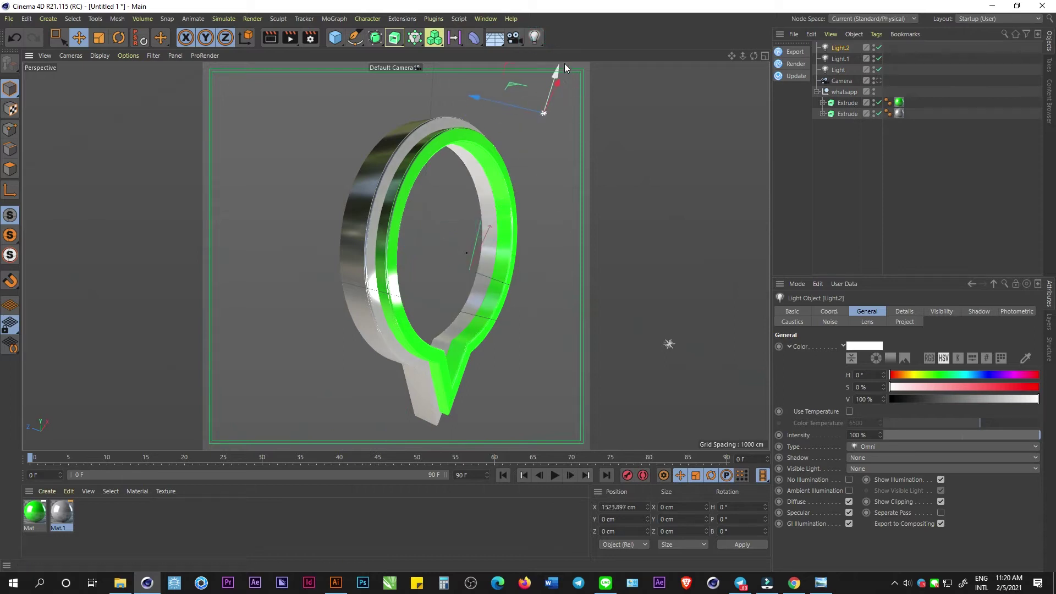
{"action": "left_click", "coordinate": [534, 37]}
{"action": "mouse_move", "coordinate": [476, 209]}
{"action": "left_mouse_down"}
{"action": "mouse_move", "coordinate": [501, 88]}
{"action": "mouse_move", "coordinate": [352, 213]}
{"action": "mouse_move", "coordinate": [413, 255]}
{"action": "mouse_move", "coordinate": [305, 212]}
{"action": "left_mouse_up"}
Step: Push the left light further left, drop the first light below the logo, and select all four
{"action": "scroll", "coordinate": [305, 213], "scroll_direction": "down", "scroll_amount": 3}
{"action": "left_click", "coordinate": [295, 250]}
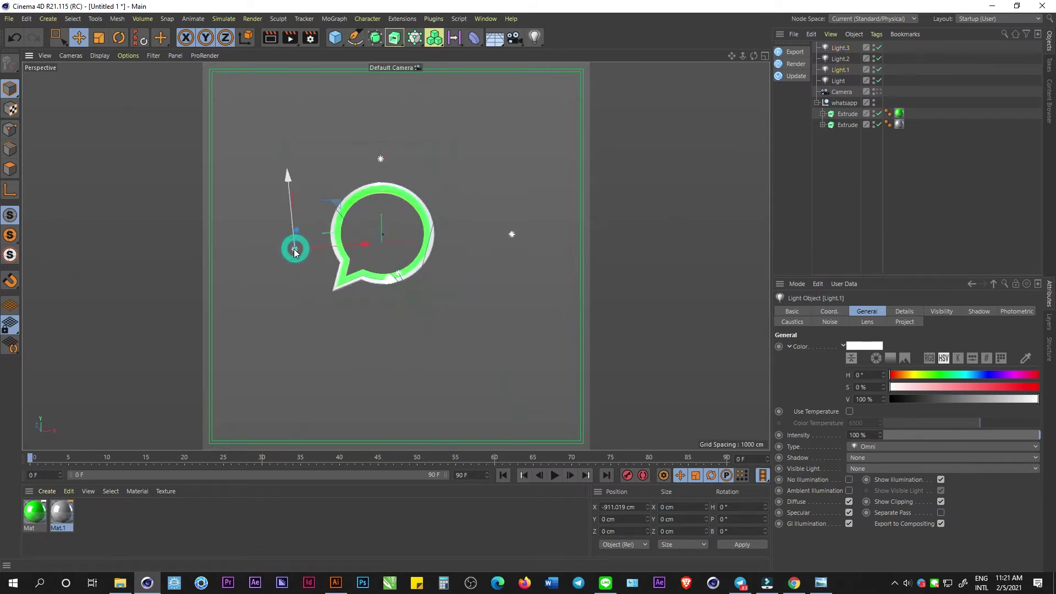
{"action": "left_click_drag", "start_coordinate": [295, 251], "coordinate": [295, 220]}
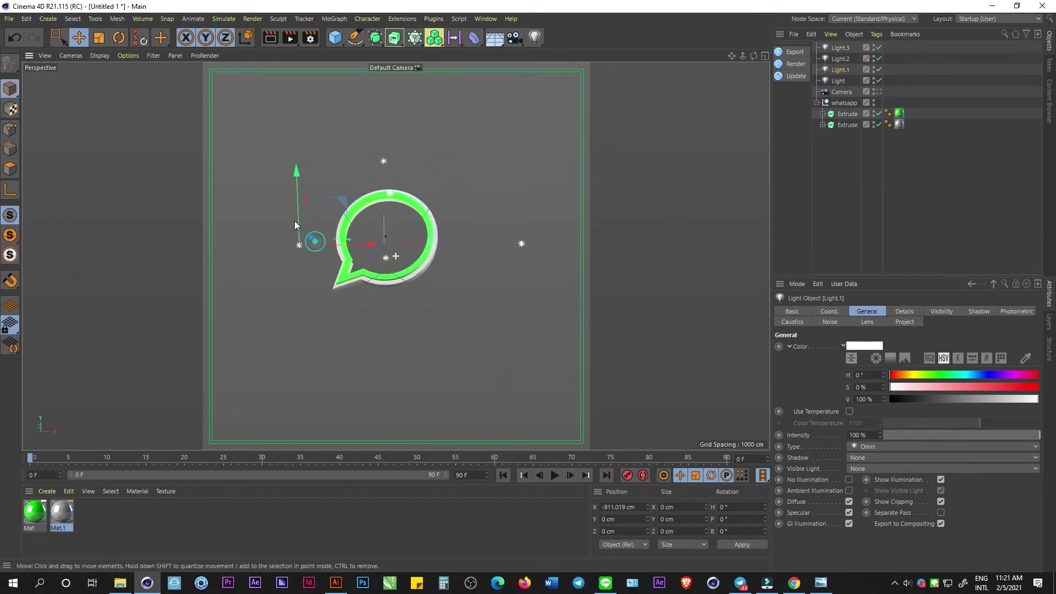
{"action": "left_click", "coordinate": [876, 92]}
{"action": "left_click_drag", "start_coordinate": [206, 260], "coordinate": [179, 260]}
{"action": "left_click", "coordinate": [396, 258]}
{"action": "left_click_drag", "start_coordinate": [396, 258], "coordinate": [423, 256]}
{"action": "left_click_drag", "start_coordinate": [431, 182], "coordinate": [437, 426]}
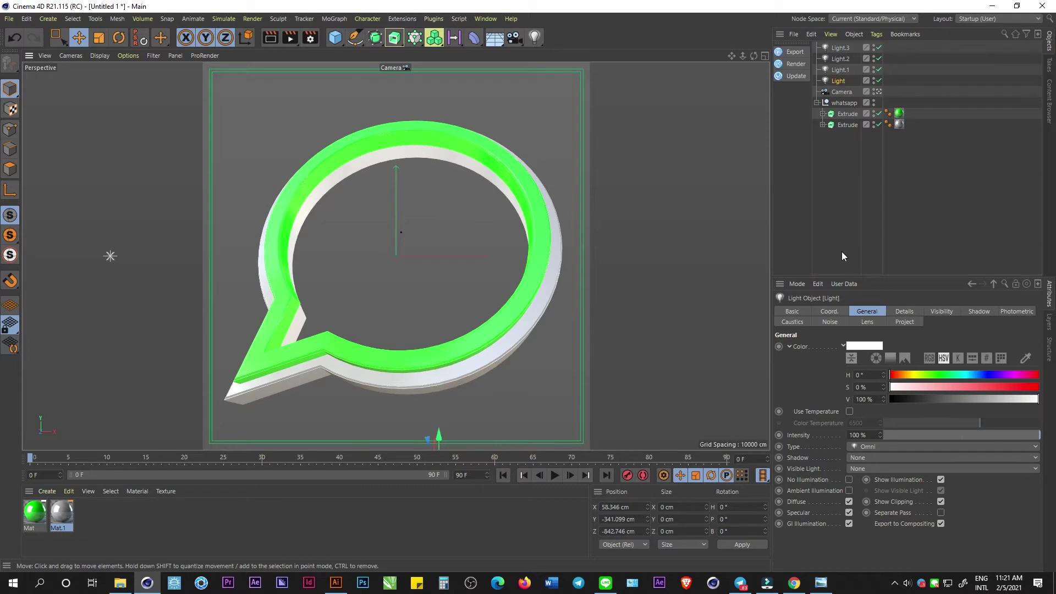
{"action": "left_click", "coordinate": [834, 80]}
{"action": "left_click", "coordinate": [842, 49], "text": "shift"}
Step: Give all four lights target tags aimed at the whatsapp group and make them soft-shadow spotlights
{"action": "right_click", "coordinate": [850, 52]}
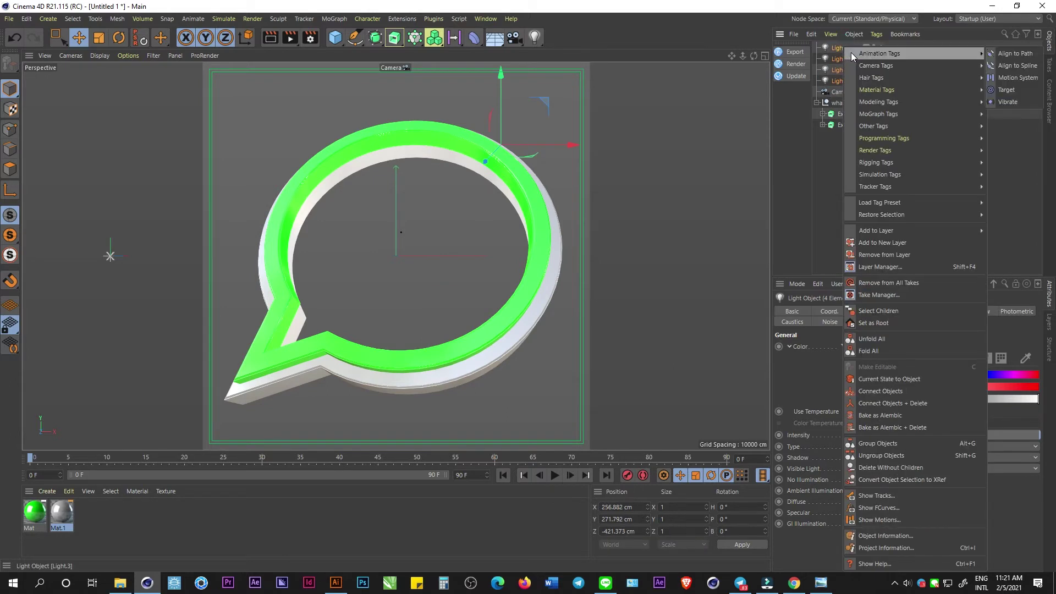
{"action": "left_click", "coordinate": [1006, 90]}
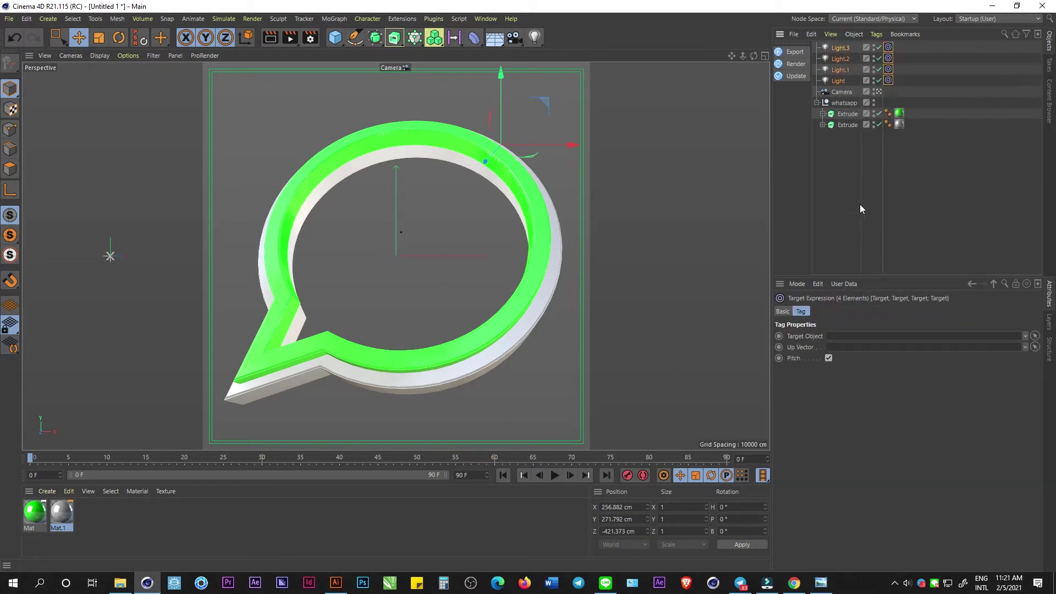
{"action": "mouse_move", "coordinate": [837, 104]}
{"action": "left_mouse_down"}
{"action": "mouse_move", "coordinate": [871, 303]}
{"action": "mouse_move", "coordinate": [856, 337]}
{"action": "left_mouse_up"}
{"action": "left_click", "coordinate": [841, 83]}
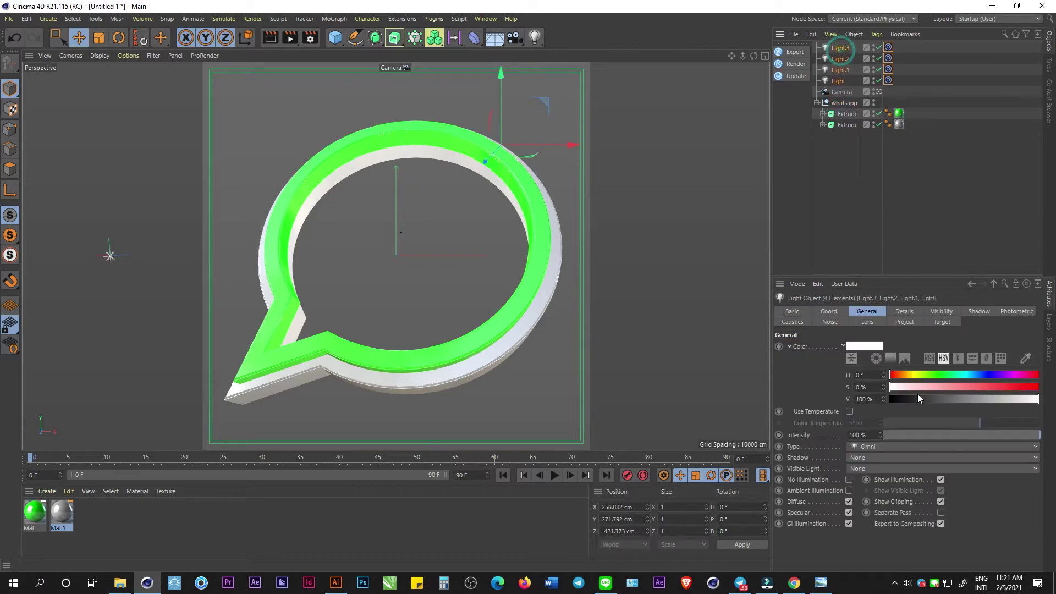
{"action": "left_click", "coordinate": [883, 447]}
{"action": "left_click", "coordinate": [877, 457]}
{"action": "left_click", "coordinate": [875, 481]}
Step: Shorten the right spotlight's cone and reshape and reaim the left spotlight
{"action": "left_click", "coordinate": [879, 91]}
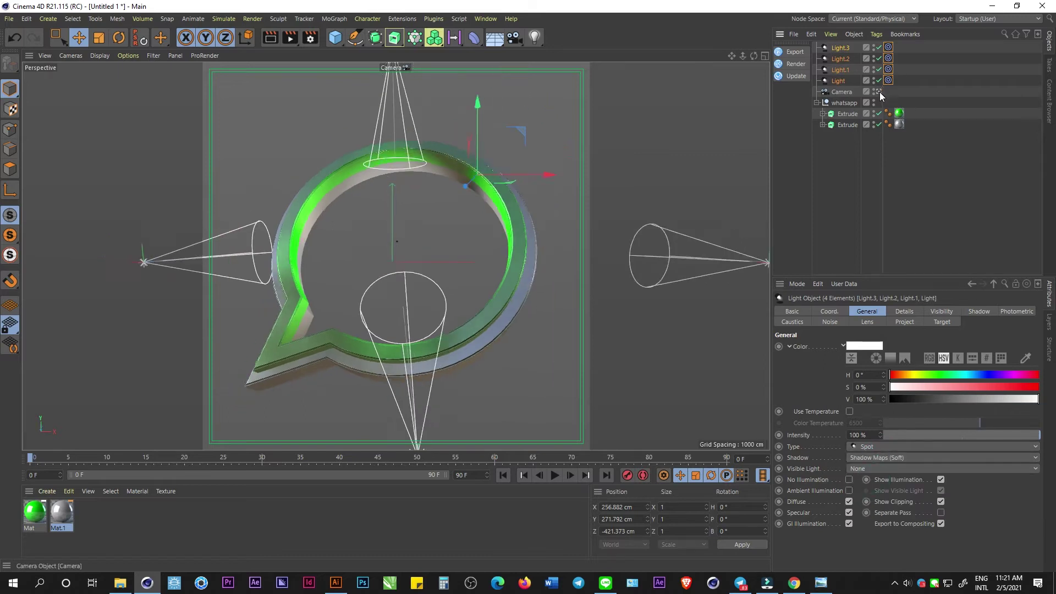
{"action": "scroll", "coordinate": [458, 204], "scroll_direction": "down", "scroll_amount": 5}
{"action": "left_click", "coordinate": [512, 242]}
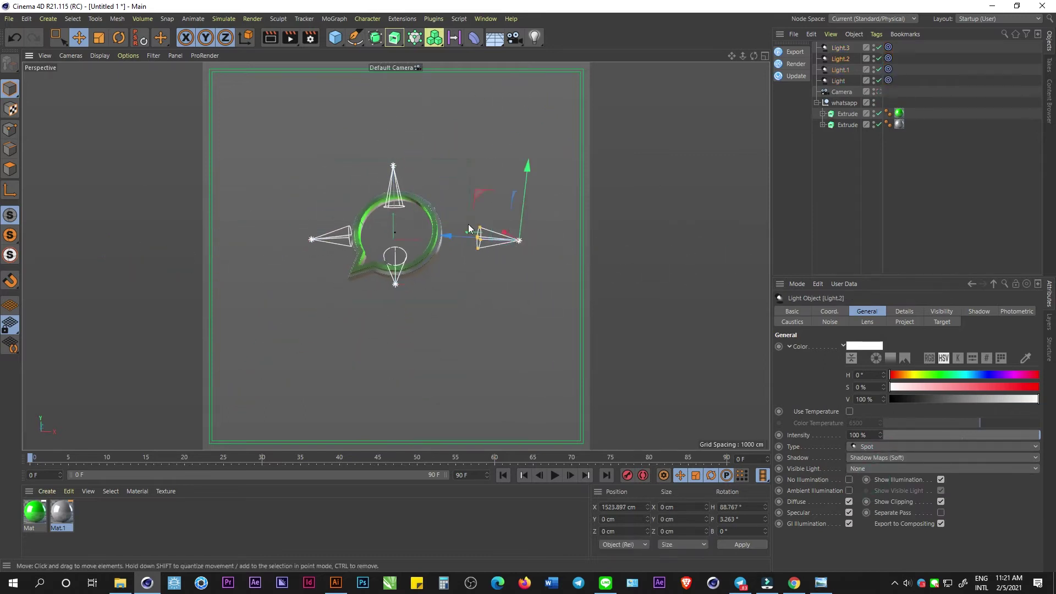
{"action": "left_click_drag", "start_coordinate": [488, 240], "coordinate": [458, 246]}
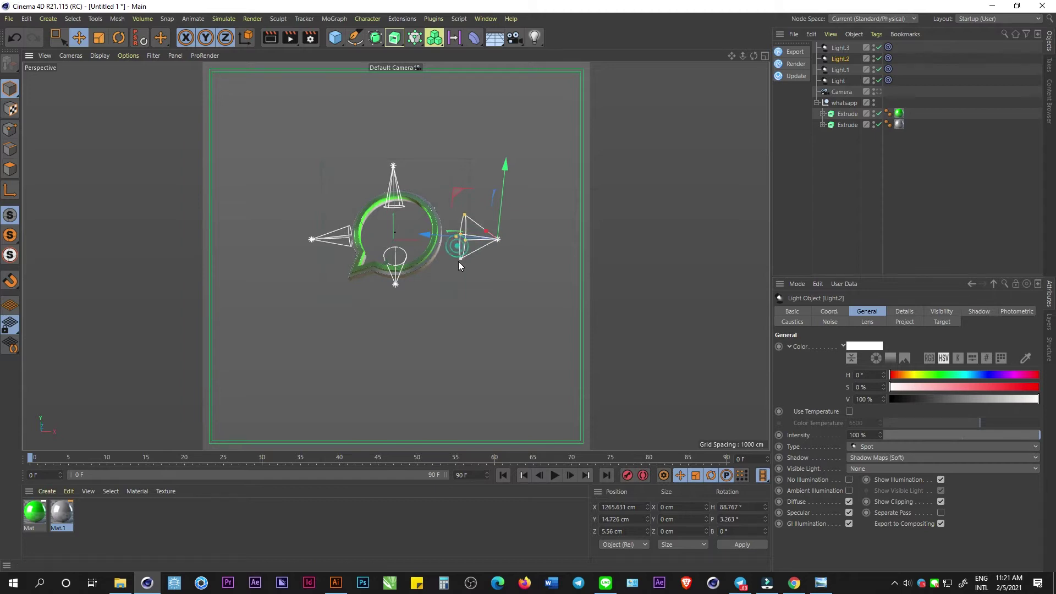
{"action": "left_click", "coordinate": [394, 285]}
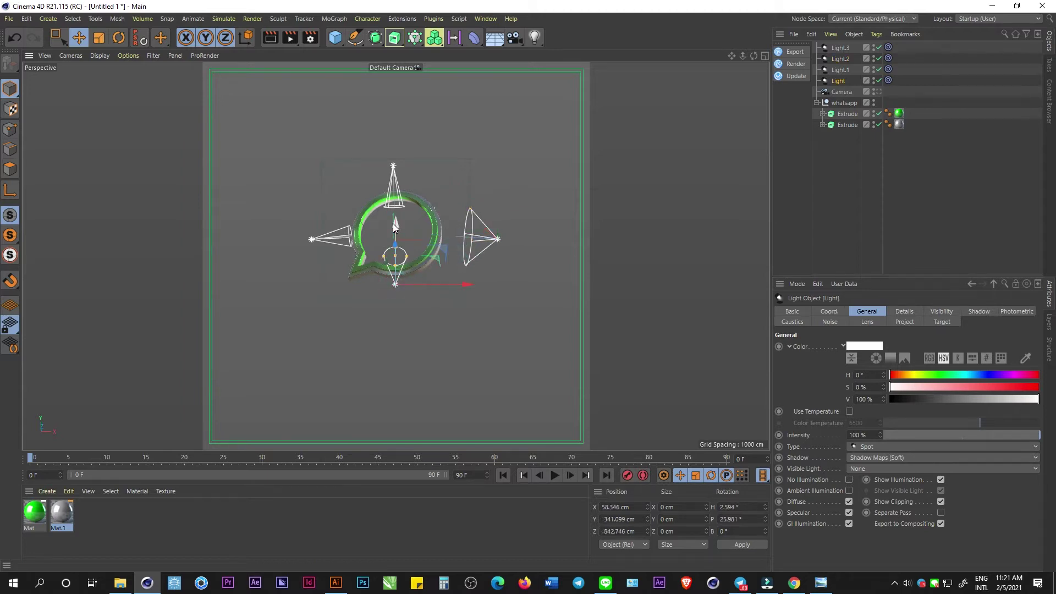
{"action": "mouse_move", "coordinate": [430, 262]}
{"action": "left_mouse_down", "text": "alt"}
{"action": "mouse_move", "coordinate": [365, 255]}
{"action": "mouse_move", "coordinate": [381, 278]}
{"action": "left_mouse_up", "text": "alt"}
{"action": "left_click", "coordinate": [286, 241]}
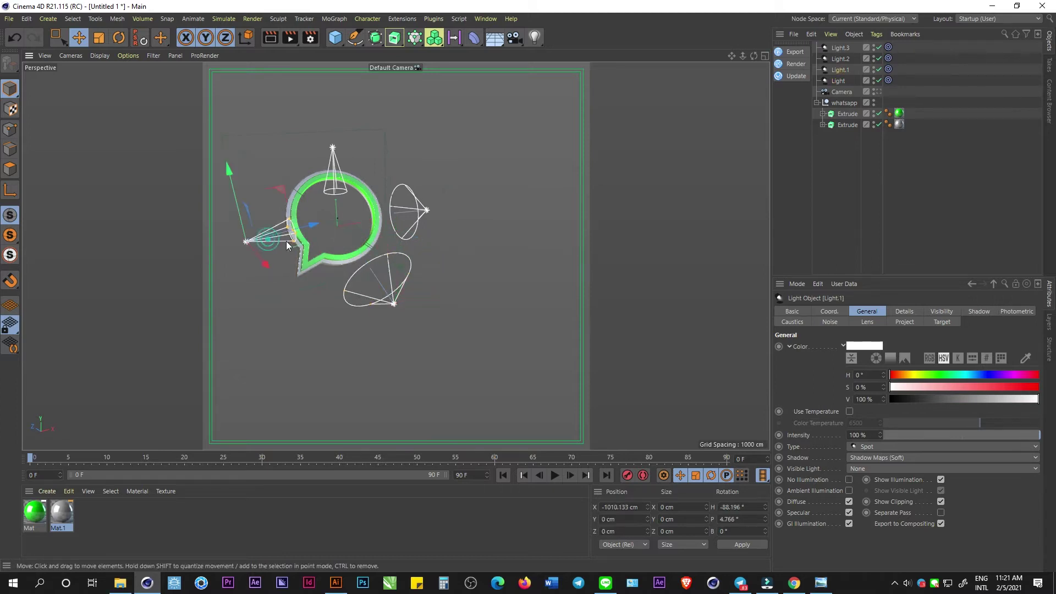
{"action": "left_click_drag", "start_coordinate": [296, 247], "coordinate": [302, 272]}
Step: Widen and raise the top spotlight, reposition the left, bottom and right spots, and view through the camera
{"action": "left_click", "coordinate": [333, 147]}
{"action": "left_click_drag", "start_coordinate": [345, 192], "coordinate": [370, 175]}
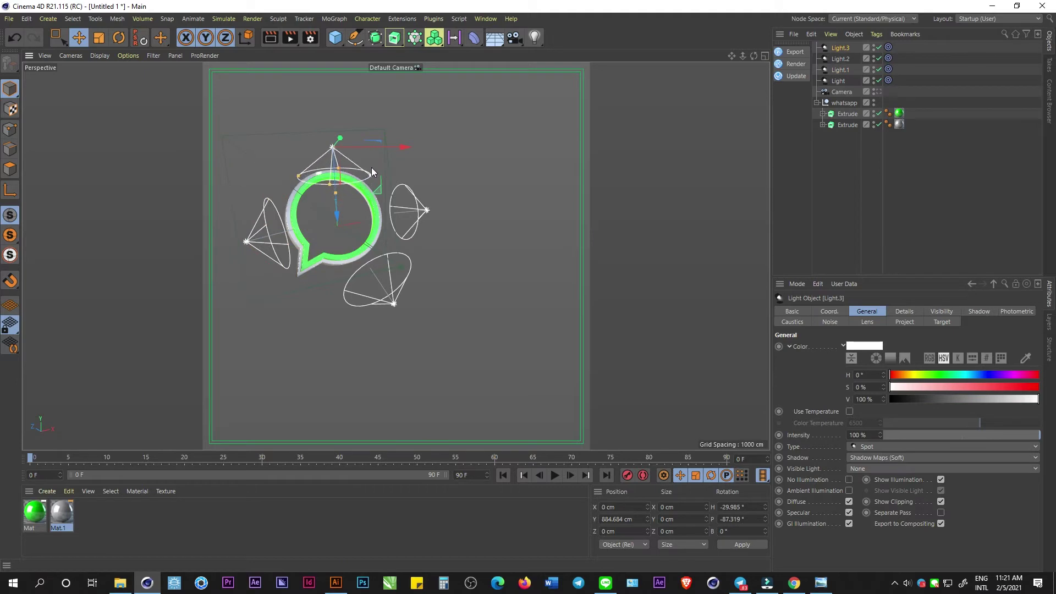
{"action": "left_click_drag", "start_coordinate": [342, 218], "coordinate": [339, 179]}
{"action": "left_click", "coordinate": [277, 241]}
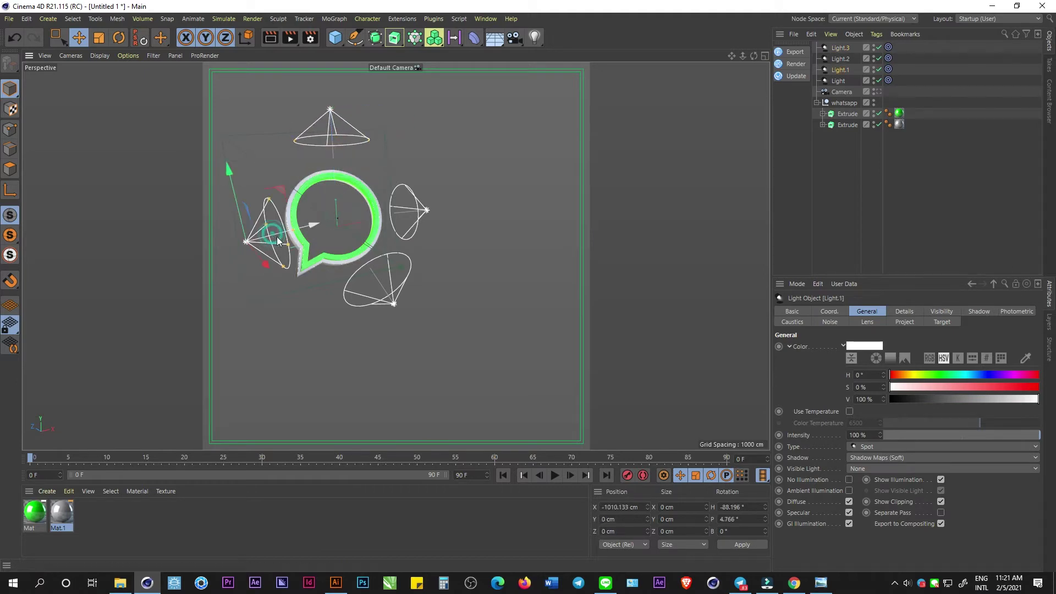
{"action": "left_click_drag", "start_coordinate": [312, 230], "coordinate": [291, 234]}
{"action": "left_click", "coordinate": [373, 265]}
{"action": "left_click_drag", "start_coordinate": [373, 265], "coordinate": [376, 270]}
{"action": "left_click", "coordinate": [404, 210]}
{"action": "left_click_drag", "start_coordinate": [404, 210], "coordinate": [387, 206]}
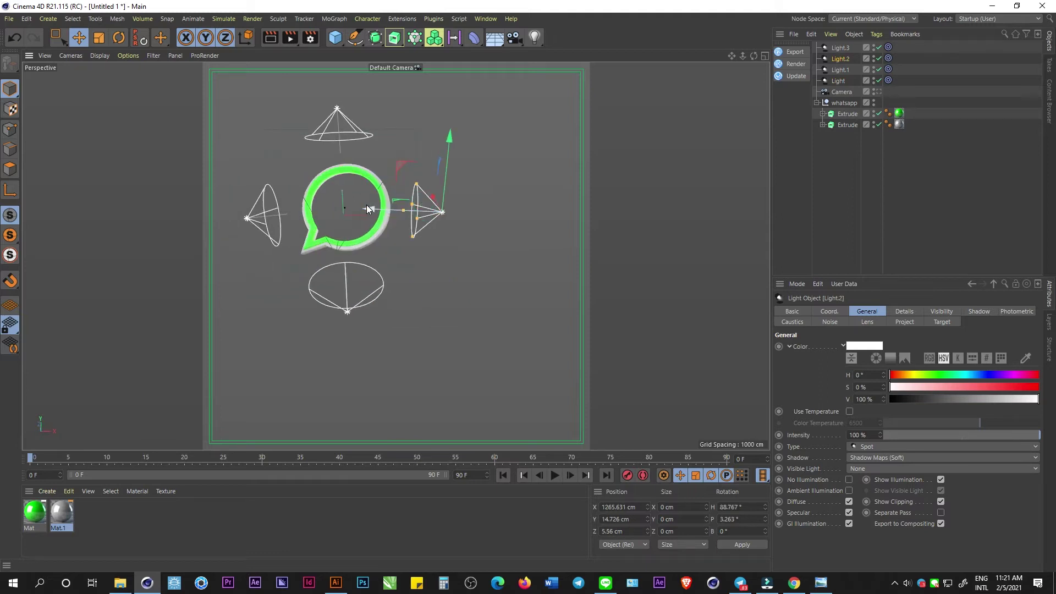
{"action": "left_click", "coordinate": [877, 92]}
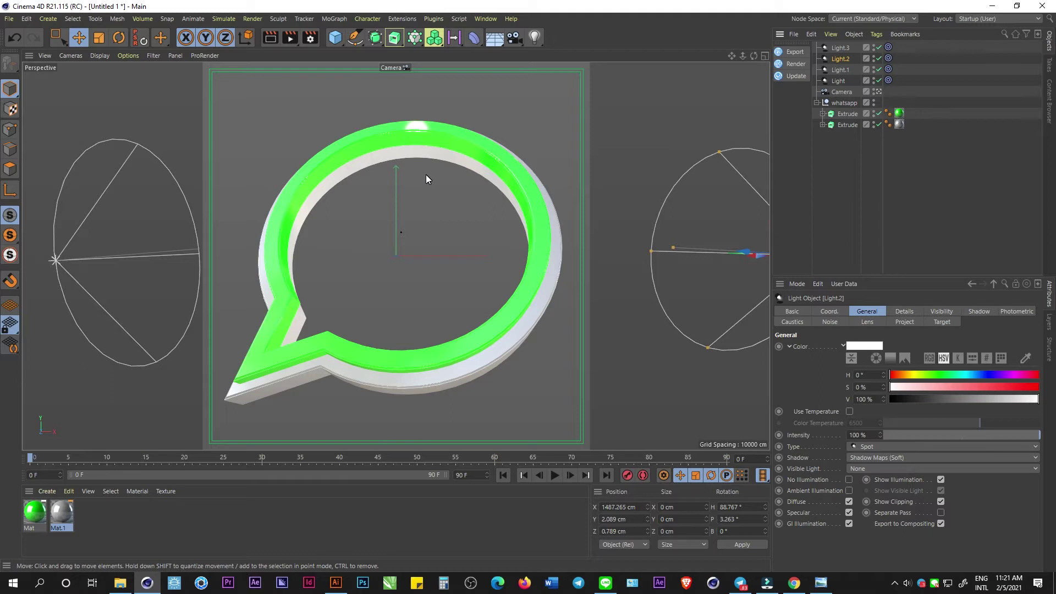
Step: Add a Sky object and duplicate a material as Mat.2 with only Luminance enabled
{"action": "left_click", "coordinate": [496, 46]}
{"action": "left_click", "coordinate": [550, 71]}
{"action": "key", "text": "ctrl+c"}
{"action": "key", "text": "ctrl+v"}
{"action": "double_click", "coordinate": [88, 513]}
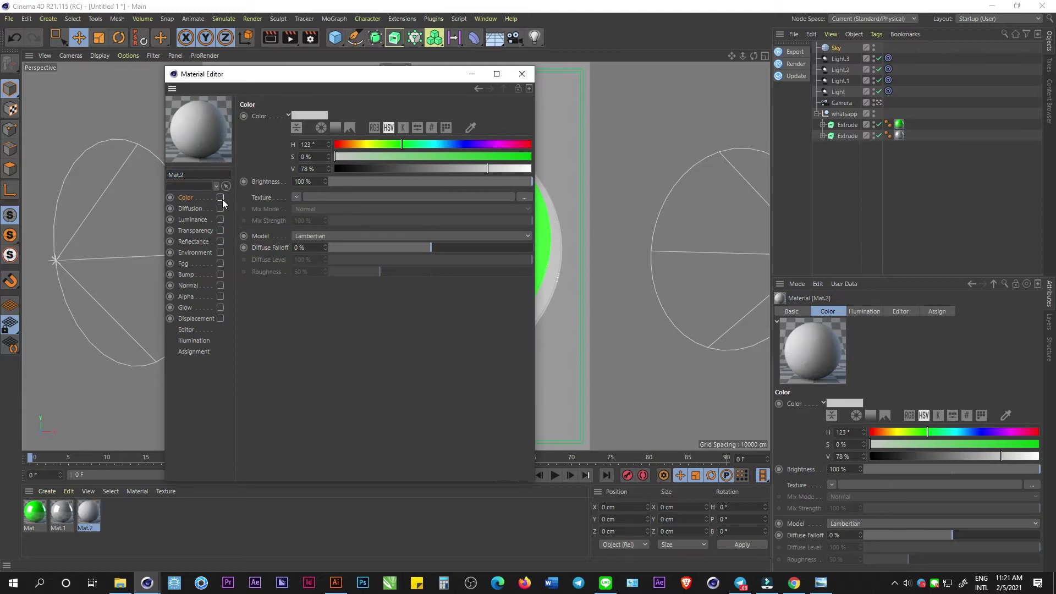
{"action": "left_click", "coordinate": [220, 197]}
{"action": "left_click", "coordinate": [220, 219]}
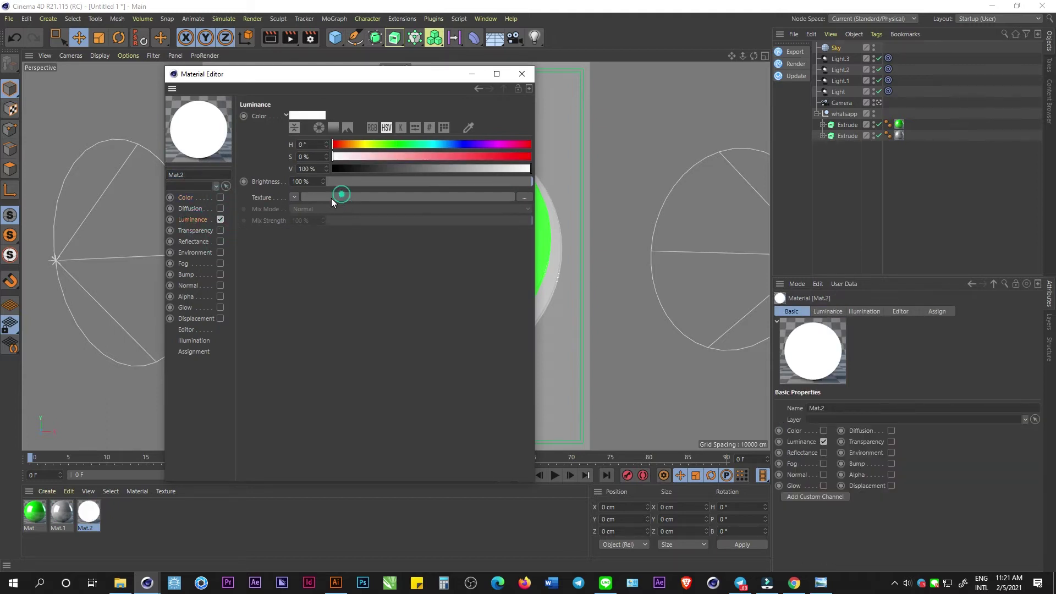
Step: Texture Mat.2's luminance with the Desktop 2.hdr image and apply it to the Sky
{"action": "left_click", "coordinate": [331, 198]}
{"action": "left_click", "coordinate": [55, 91]}
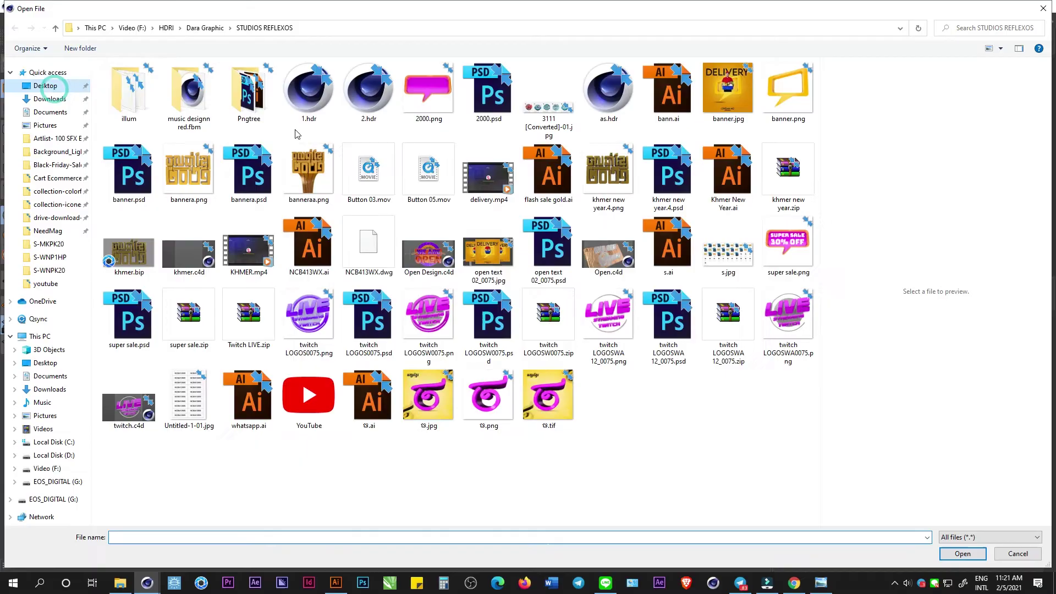
{"action": "double_click", "coordinate": [369, 104]}
{"action": "left_click", "coordinate": [610, 340]}
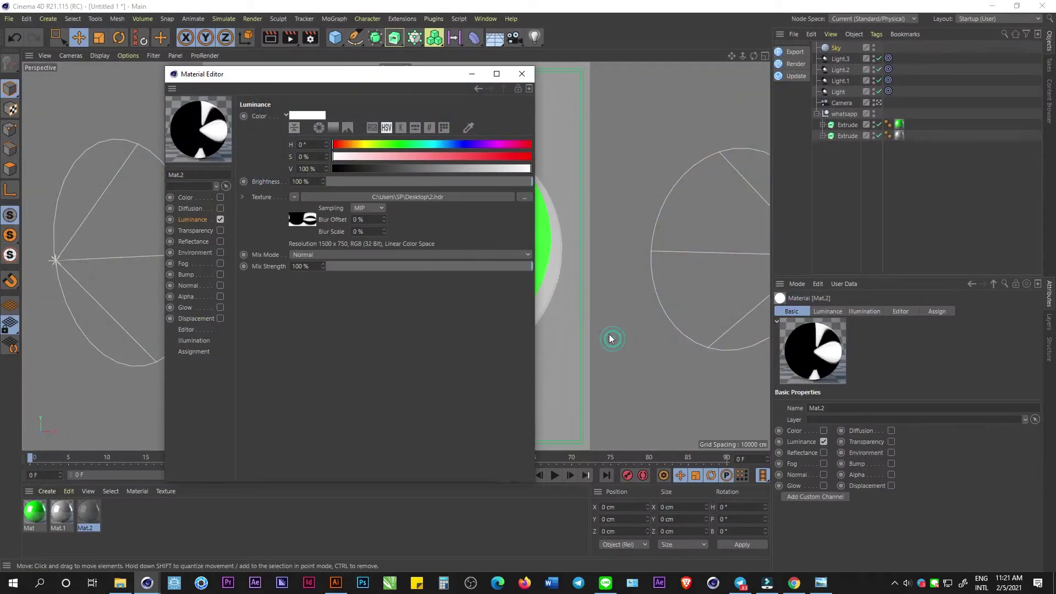
{"action": "left_click", "coordinate": [522, 74]}
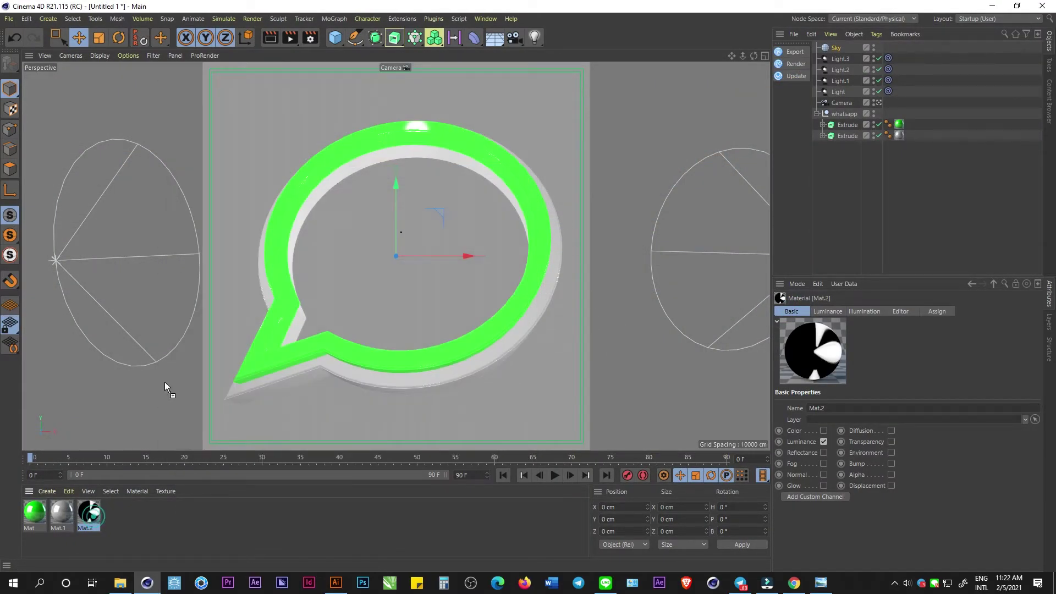
{"action": "left_click_drag", "start_coordinate": [93, 526], "coordinate": [168, 391]}
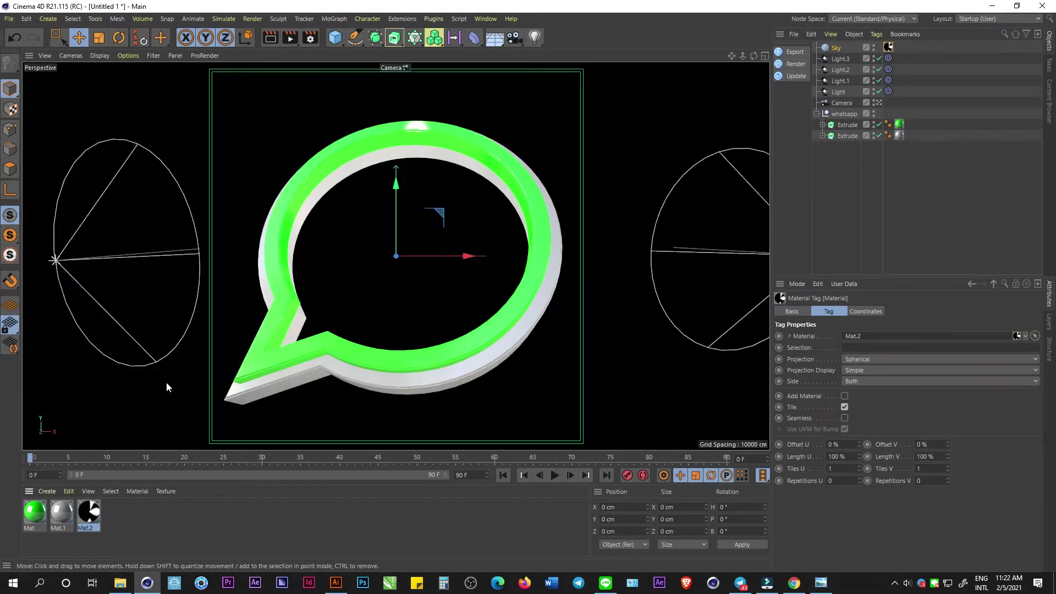
Step: Add a Compositing tag to the Sky with Seen by Camera unchecked
{"action": "right_click", "coordinate": [849, 49]}
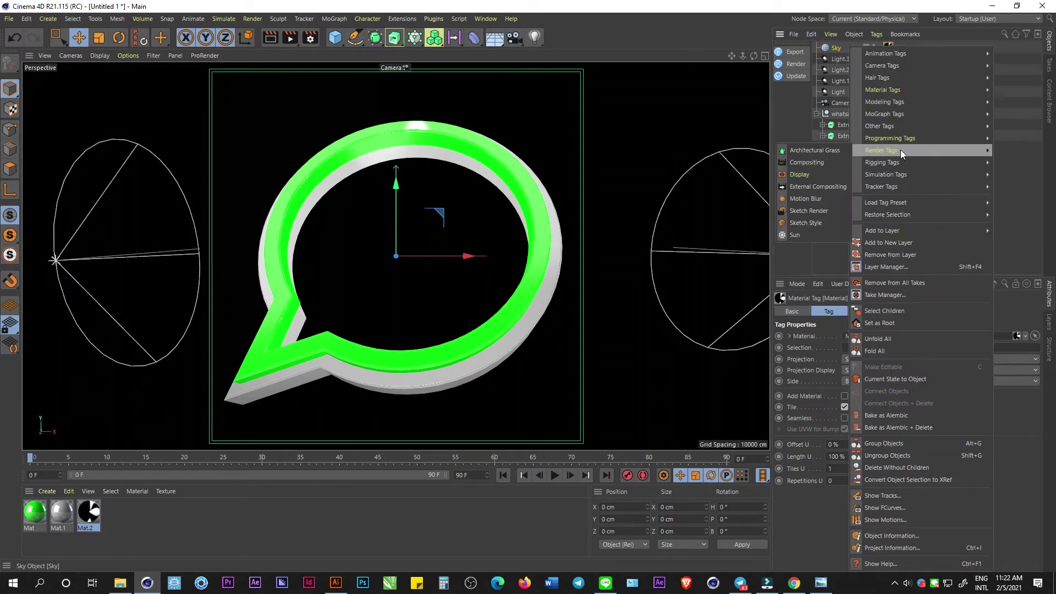
{"action": "left_click", "coordinate": [794, 164]}
{"action": "left_click", "coordinate": [838, 373]}
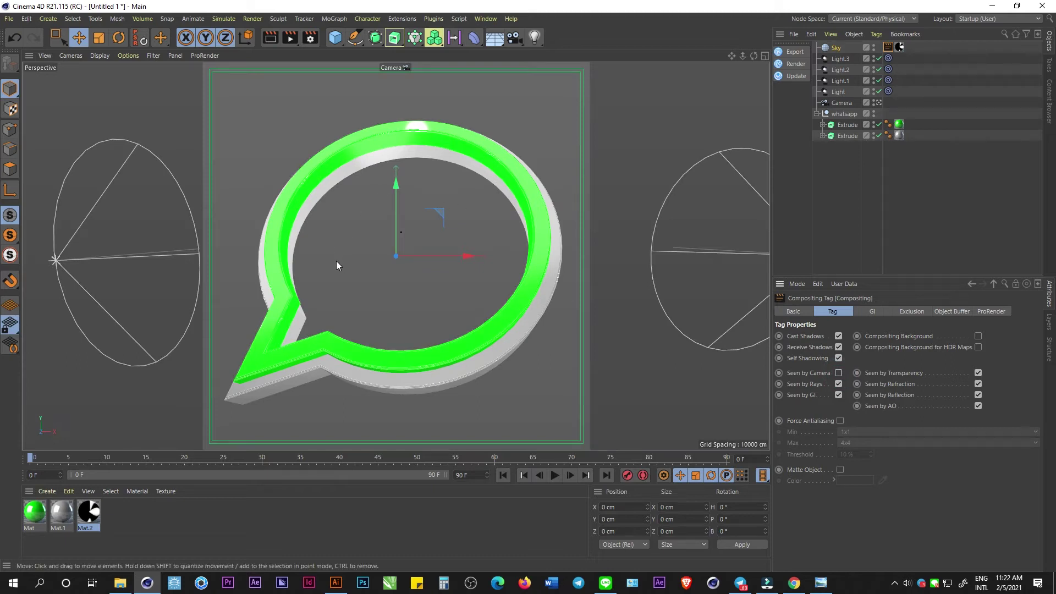
Step: Render the view, switch off the top spotlight Light.3, and render again
{"action": "left_click", "coordinate": [276, 41]}
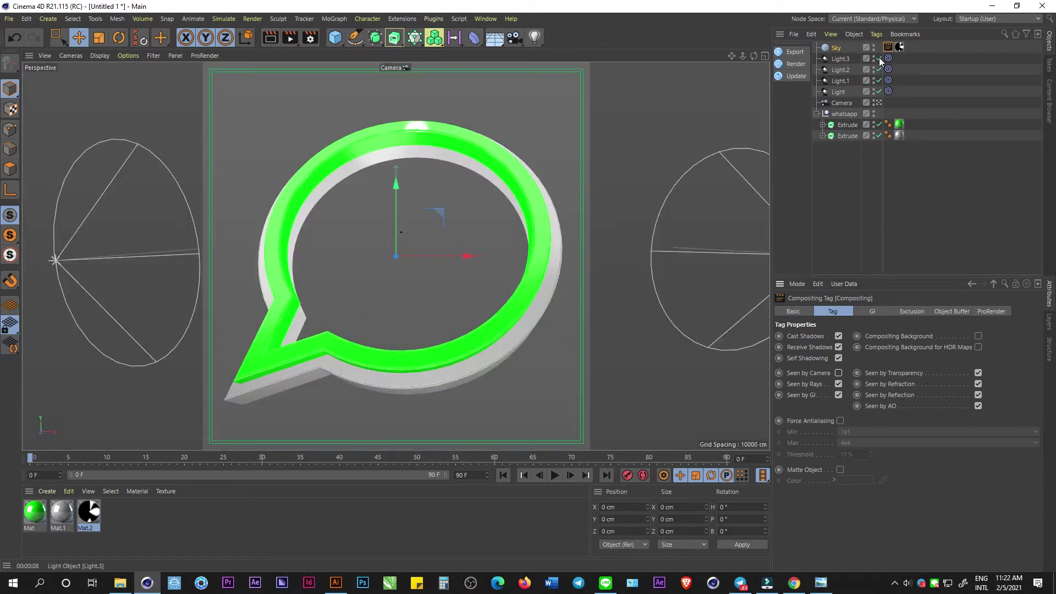
{"action": "left_click", "coordinate": [879, 58]}
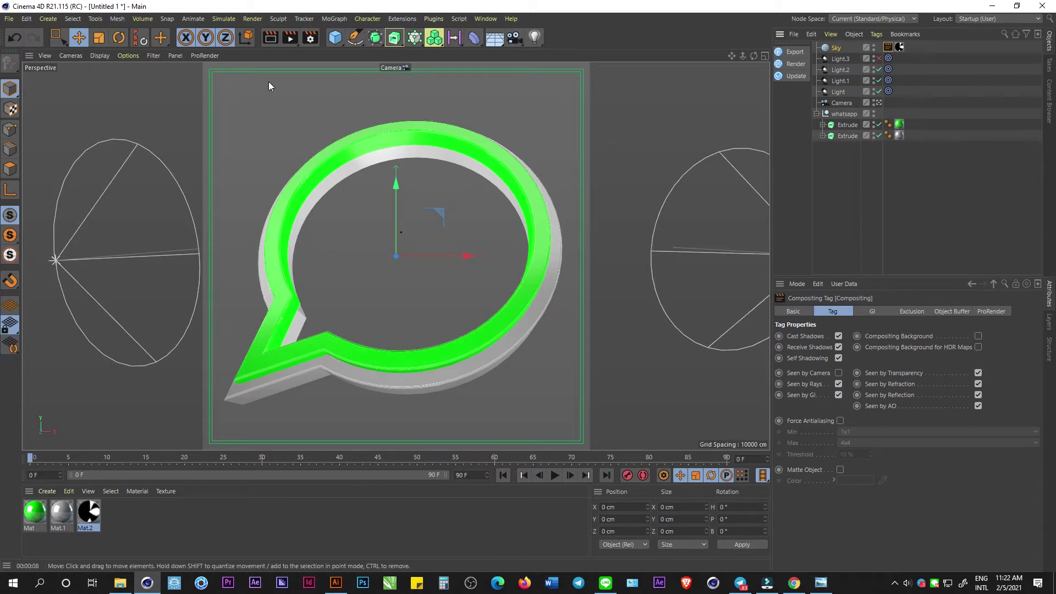
{"action": "left_click", "coordinate": [270, 38]}
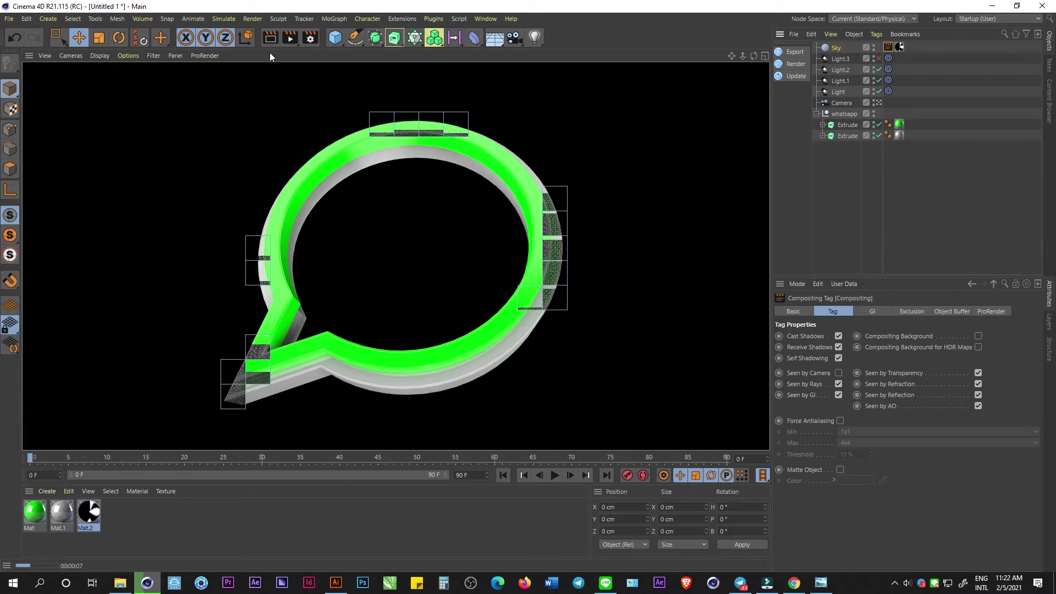
Step: Rotate the Sky object to H 71°, P 21°, B 28° in its Coord settings
{"action": "left_click", "coordinate": [401, 134]}
{"action": "left_click", "coordinate": [836, 48]}
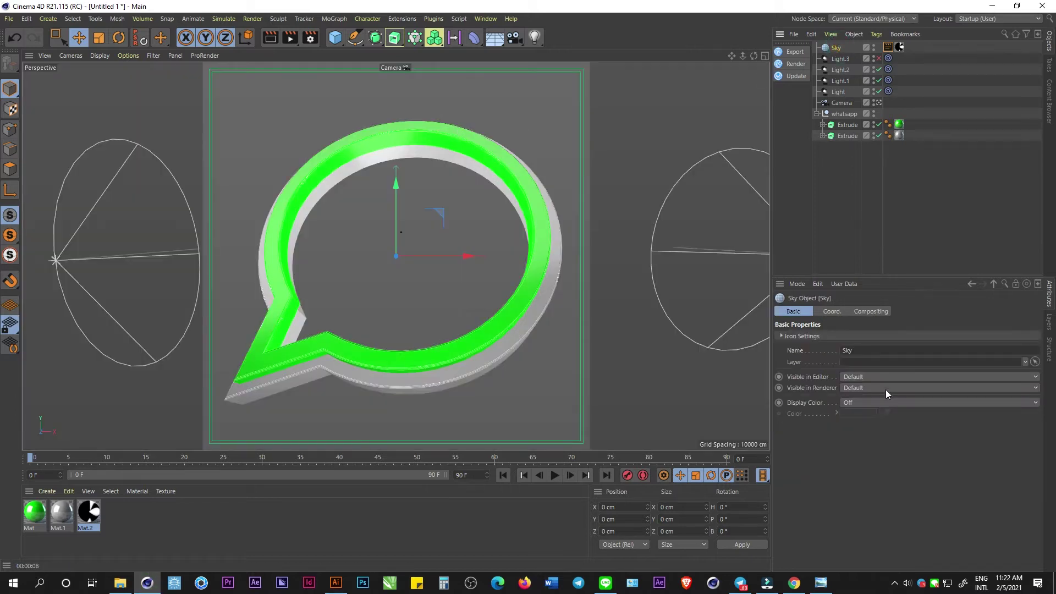
{"action": "left_click", "coordinate": [841, 313]}
{"action": "left_click_drag", "start_coordinate": [970, 337], "coordinate": [970, 308]}
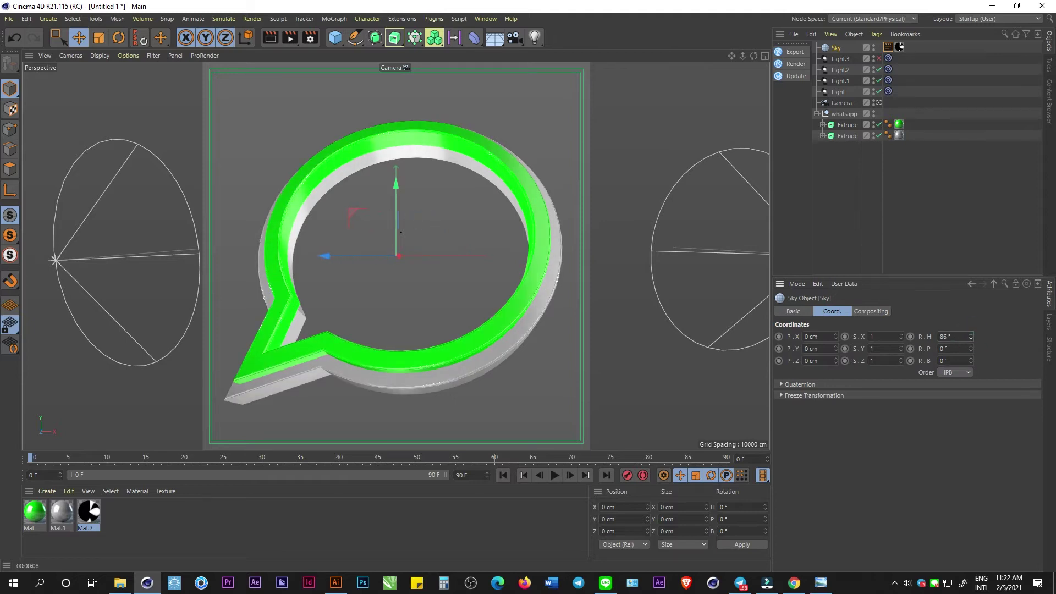
{"action": "left_click_drag", "start_coordinate": [970, 348], "coordinate": [972, 347]}
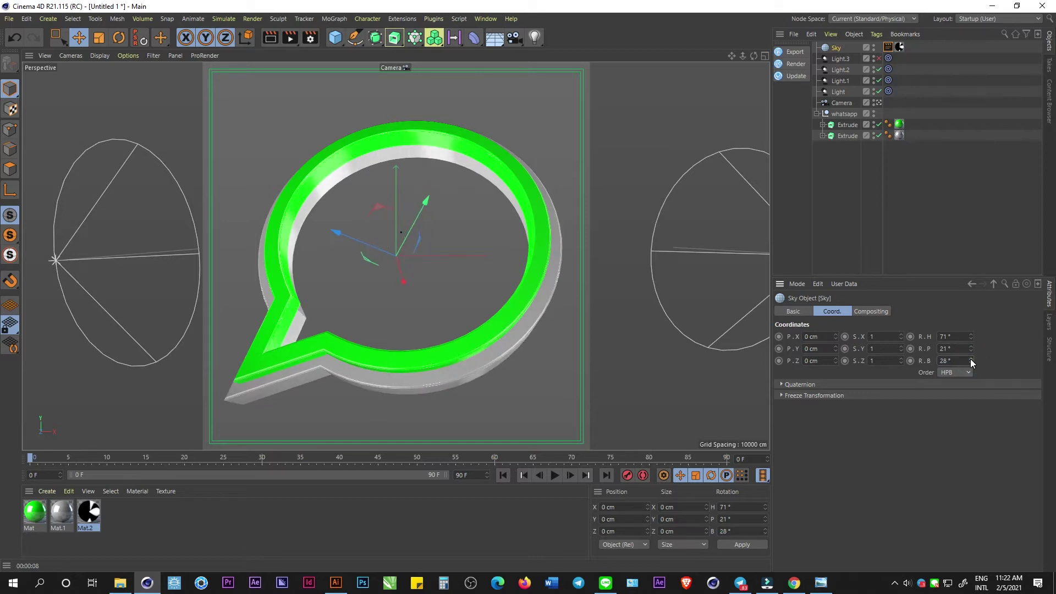
Step: Lower the green material's reflectance layer brightness to 38% and select the green extrusion
{"action": "double_click", "coordinate": [35, 511]}
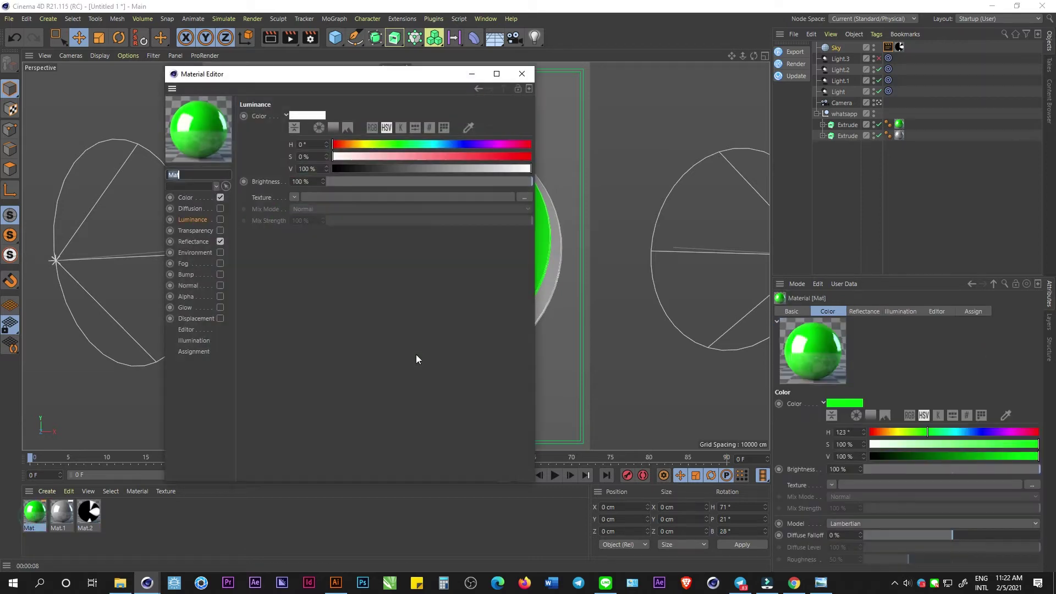
{"action": "left_click", "coordinate": [195, 241]}
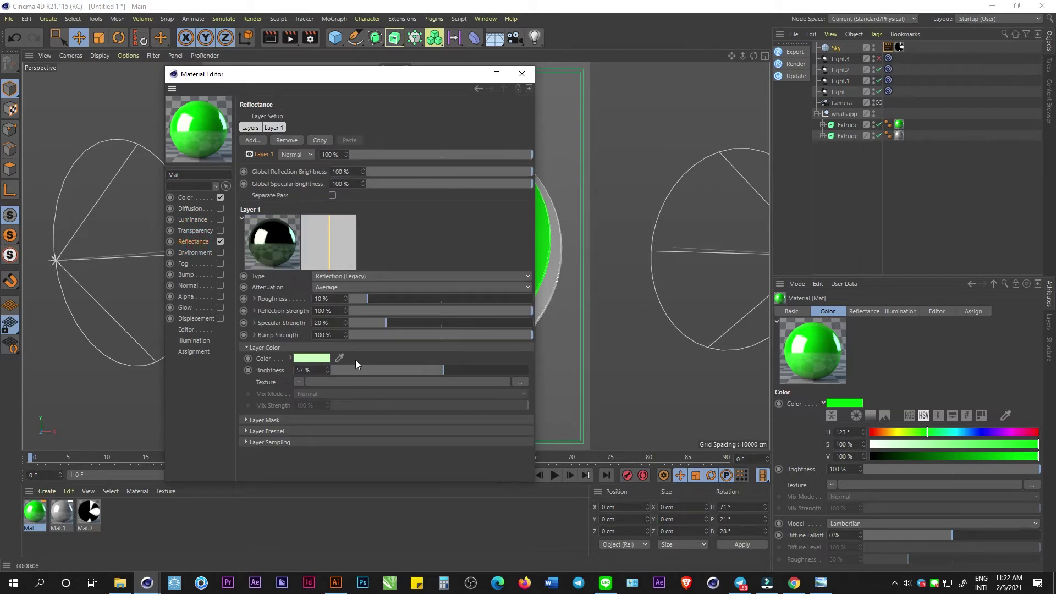
{"action": "left_click_drag", "start_coordinate": [414, 368], "coordinate": [406, 367]}
{"action": "left_click", "coordinate": [517, 76]}
{"action": "left_click", "coordinate": [847, 124]}
{"action": "left_click", "coordinate": [854, 311]}
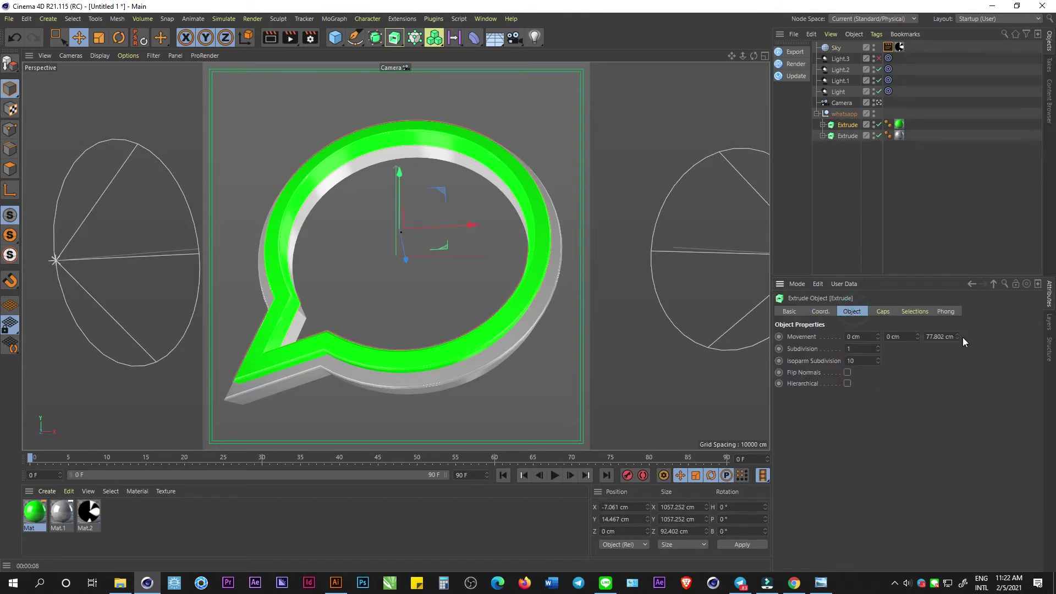
Step: Deepen the green extrusion to a 30 cm Movement Z, checking it with preview renders
{"action": "mouse_move", "coordinate": [957, 337]}
{"action": "left_mouse_down"}
{"action": "mouse_move", "coordinate": [958, 299]}
{"action": "mouse_move", "coordinate": [957, 310]}
{"action": "left_mouse_up"}
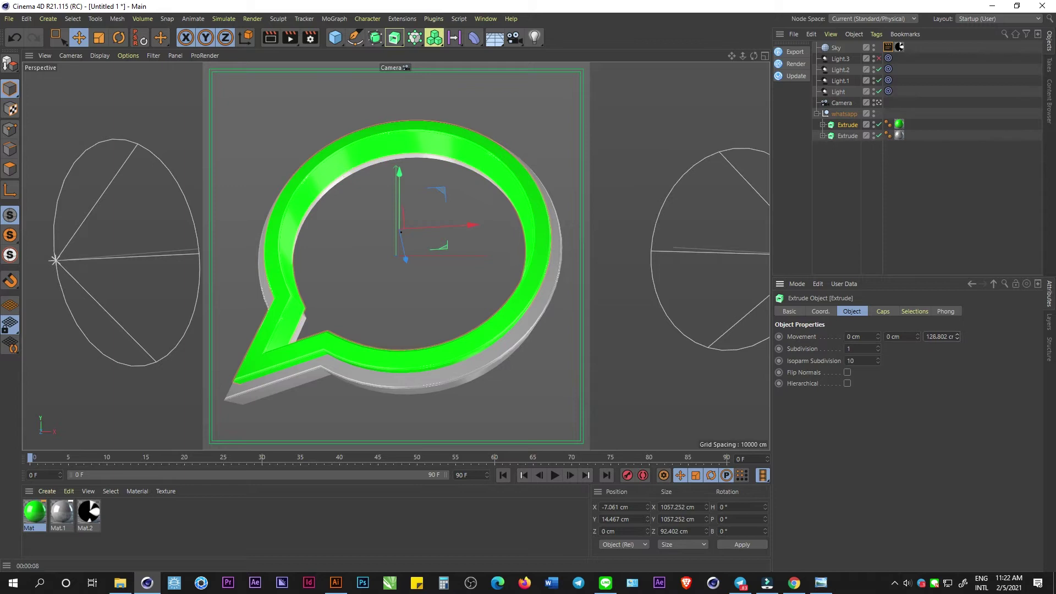
{"action": "left_click_drag", "start_coordinate": [958, 308], "coordinate": [958, 294]}
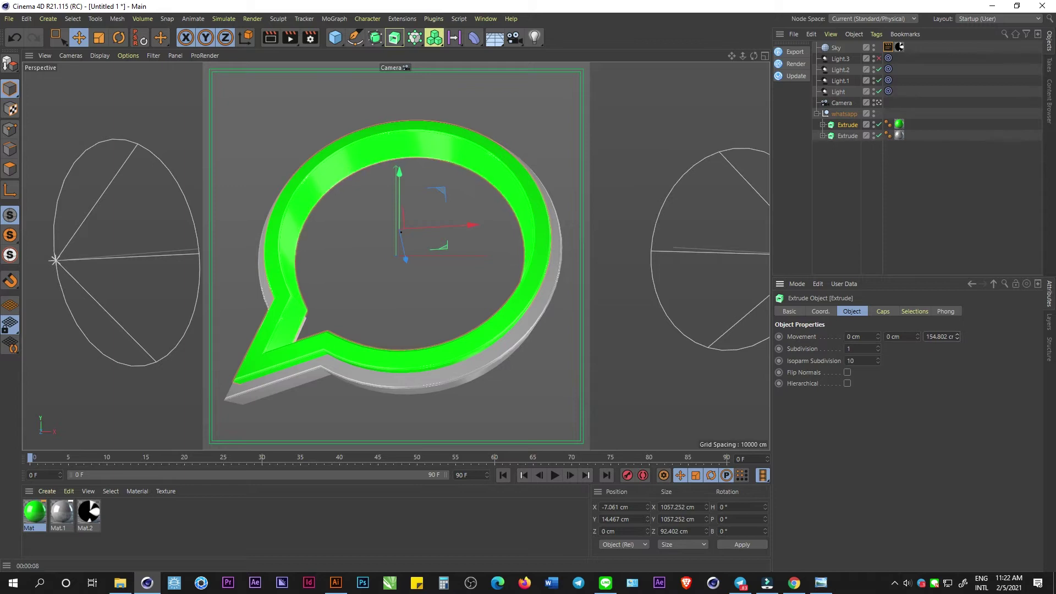
{"action": "left_click", "coordinate": [270, 38]}
{"action": "left_click", "coordinate": [270, 37]}
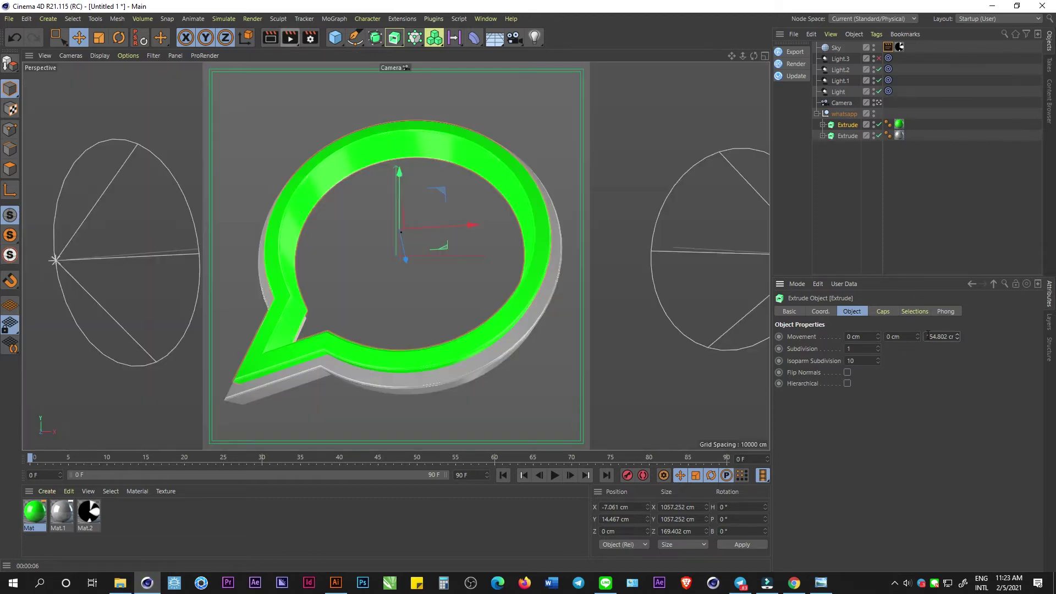
{"action": "double_click", "coordinate": [927, 336]}
{"action": "type", "text": "30"}
{"action": "key", "text": "Return"}
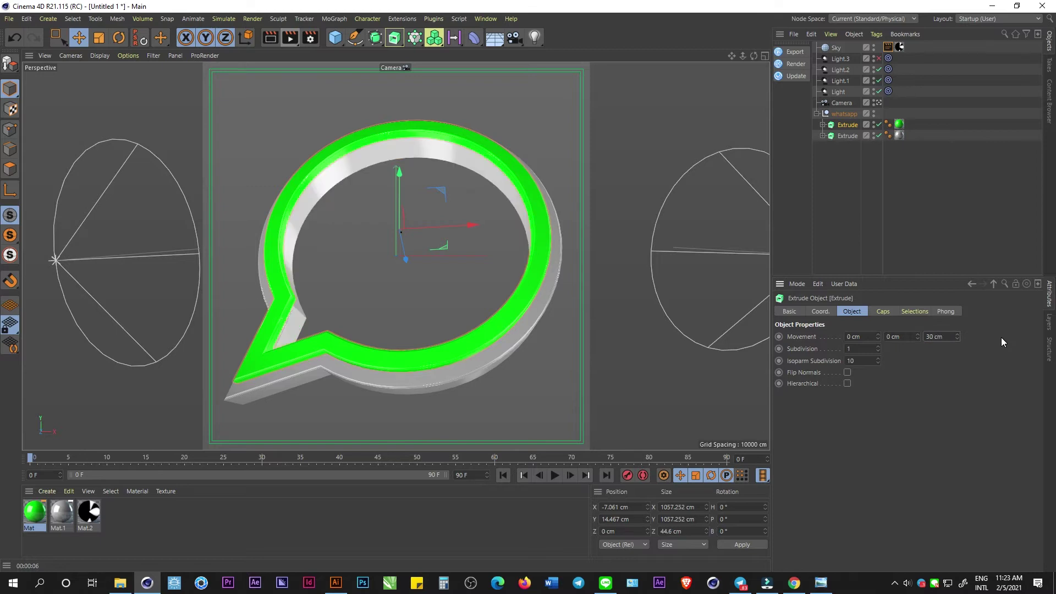
Step: Render the bubble as a final image in the Picture Viewer
{"action": "left_click", "coordinate": [291, 37]}
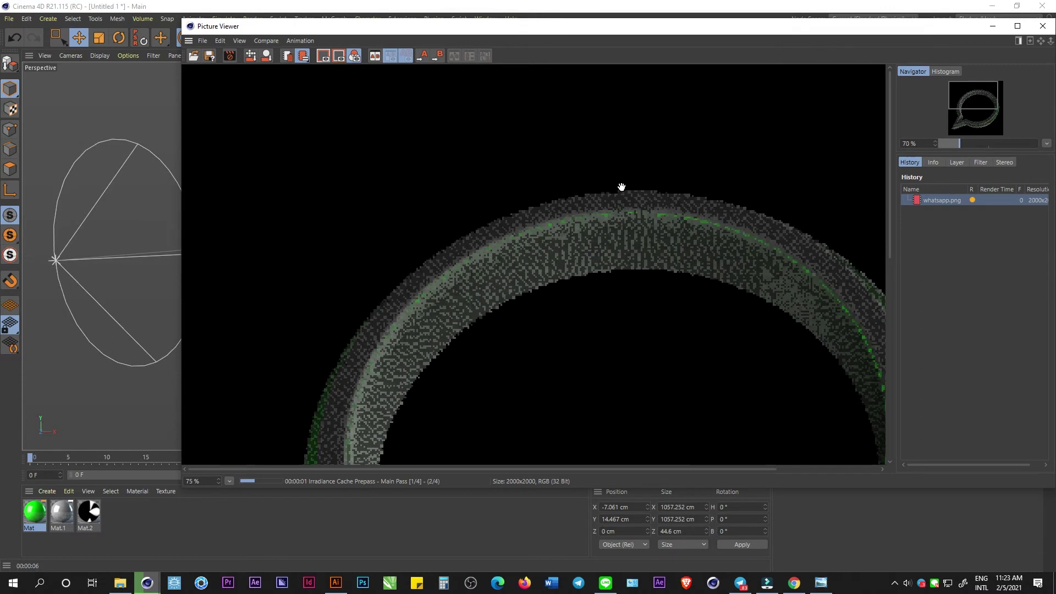
{"action": "scroll", "coordinate": [603, 196], "scroll_direction": "down", "scroll_amount": 3}
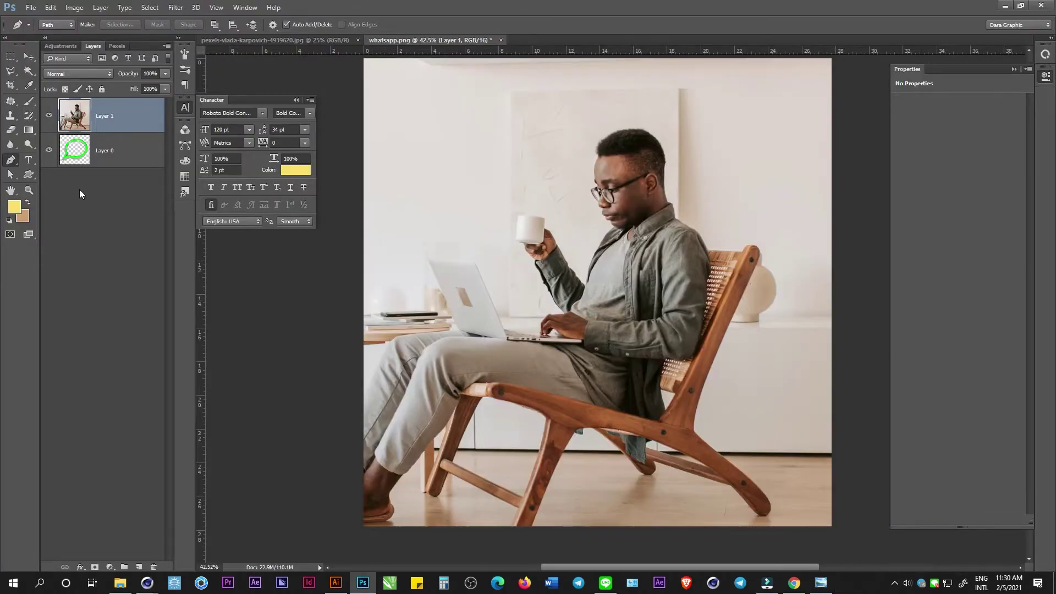
{"action": "scroll", "coordinate": [588, 254], "scroll_direction": "up", "scroll_amount": 3}
Step: Start the Pen path at the collar and trace up the chin, face, glasses and forehead
{"action": "scroll", "coordinate": [587, 254], "scroll_direction": "up", "scroll_amount": 5}
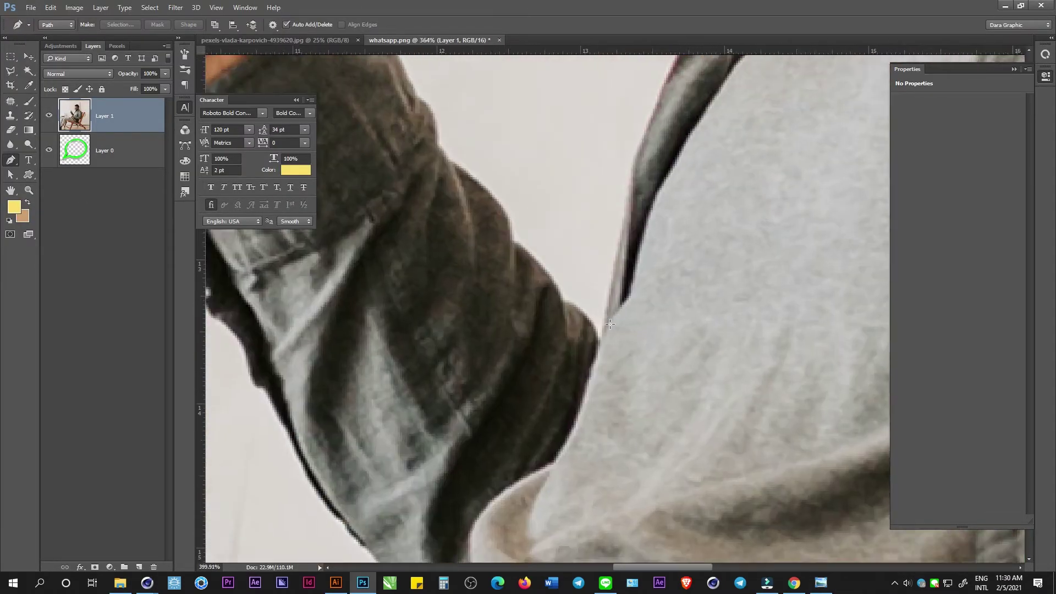
{"action": "left_click", "coordinate": [585, 411]}
{"action": "mouse_move", "coordinate": [626, 177]}
{"action": "left_mouse_down"}
{"action": "mouse_move", "coordinate": [608, 252]}
{"action": "mouse_move", "coordinate": [538, 377]}
{"action": "left_mouse_up"}
{"action": "left_click", "coordinate": [569, 308]}
{"action": "left_click", "coordinate": [617, 219]}
{"action": "mouse_move", "coordinate": [652, 160]}
{"action": "left_mouse_down"}
{"action": "mouse_move", "coordinate": [632, 252]}
{"action": "mouse_move", "coordinate": [671, 242]}
{"action": "left_mouse_up"}
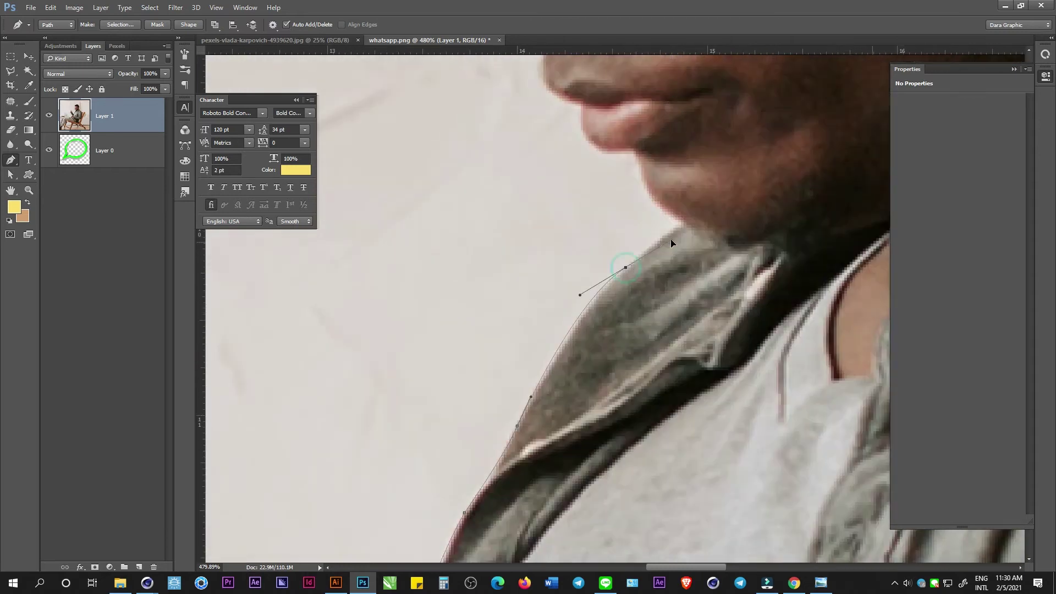
{"action": "left_click_drag", "start_coordinate": [633, 154], "coordinate": [625, 151]}
{"action": "left_click", "coordinate": [582, 108]}
{"action": "mouse_move", "coordinate": [582, 108]}
{"action": "left_mouse_down"}
{"action": "mouse_move", "coordinate": [601, 258]}
{"action": "mouse_move", "coordinate": [590, 216]}
{"action": "left_mouse_up"}
{"action": "left_click", "coordinate": [551, 117]}
{"action": "left_click_drag", "start_coordinate": [555, 126], "coordinate": [642, 320]}
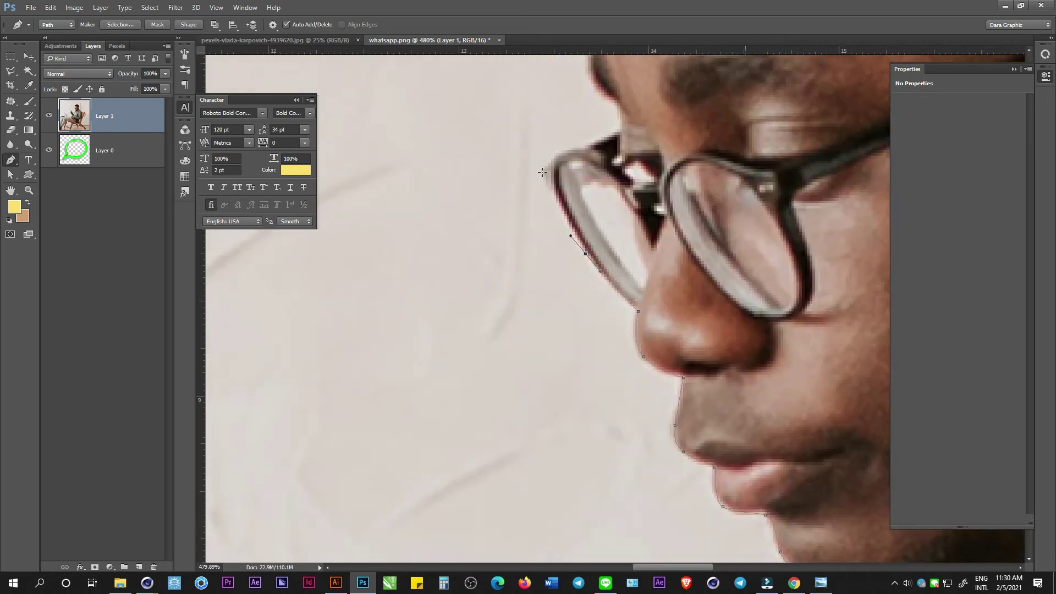
{"action": "left_click", "coordinate": [542, 172]}
{"action": "scroll", "coordinate": [543, 172], "scroll_direction": "up", "scroll_amount": 2}
{"action": "left_click", "coordinate": [588, 141]}
{"action": "left_click", "coordinate": [644, 116]}
{"action": "left_click_drag", "start_coordinate": [645, 98], "coordinate": [641, 267]}
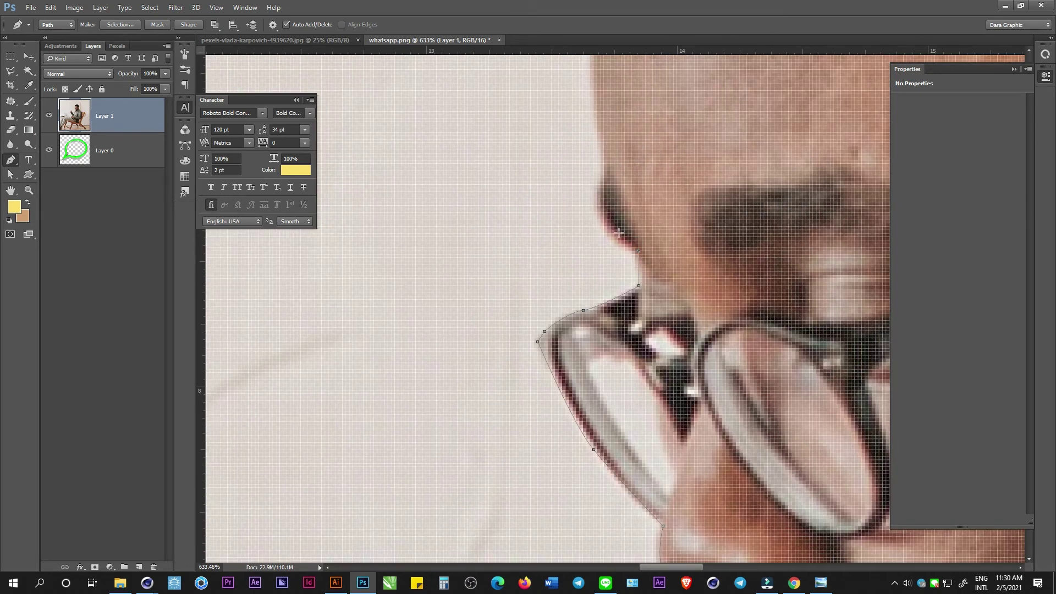
{"action": "scroll", "coordinate": [594, 201], "scroll_direction": "down", "scroll_amount": 1}
{"action": "left_click_drag", "start_coordinate": [585, 161], "coordinate": [584, 337]}
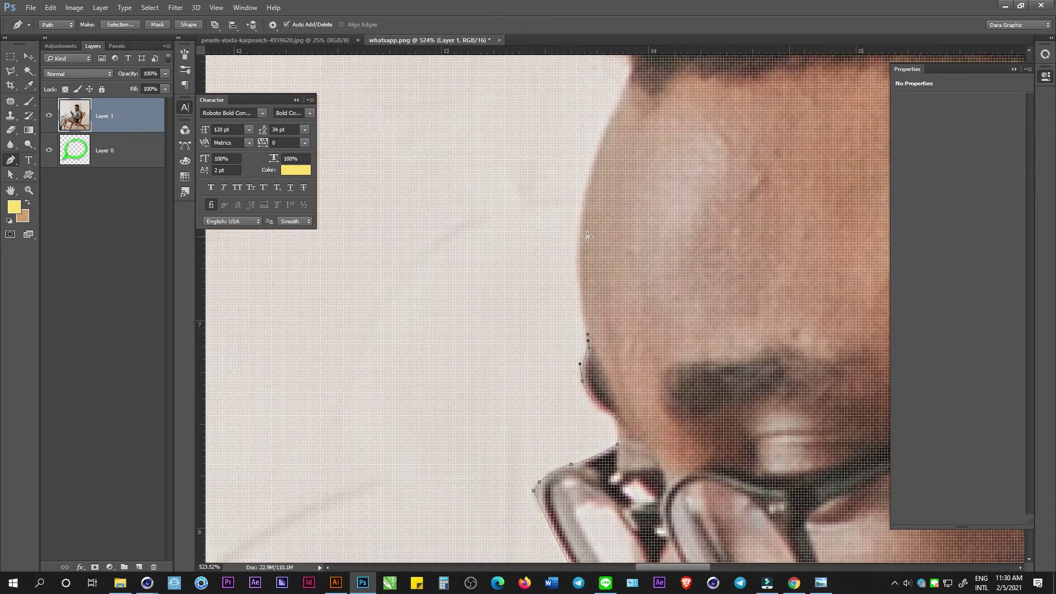
{"action": "left_click_drag", "start_coordinate": [543, 369], "coordinate": [548, 310]}
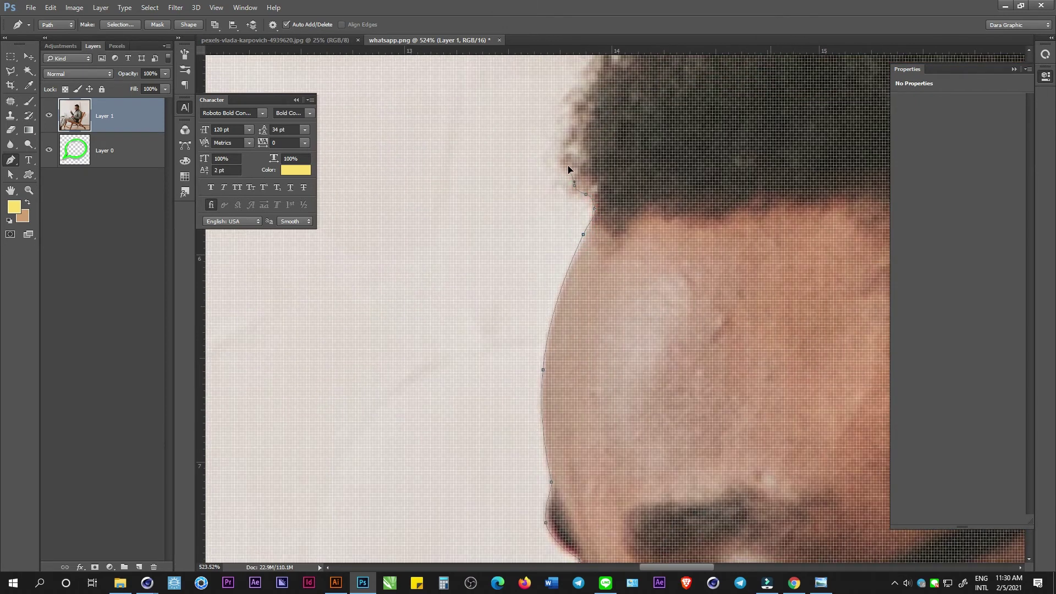
{"action": "left_click_drag", "start_coordinate": [575, 105], "coordinate": [531, 247]}
{"action": "left_click", "coordinate": [537, 231]}
{"action": "left_click_drag", "start_coordinate": [552, 207], "coordinate": [560, 199]}
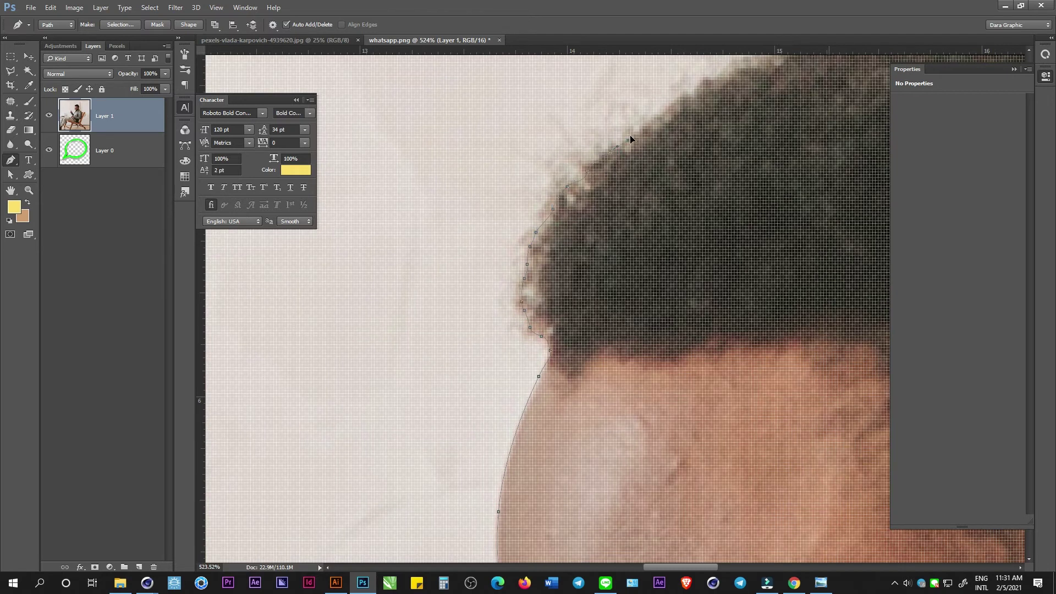
Step: Trace the path across the top of the hair and down the back of the head and neck
{"action": "scroll", "coordinate": [561, 313], "scroll_direction": "down", "scroll_amount": 2}
{"action": "scroll", "coordinate": [561, 314], "scroll_direction": "down", "scroll_amount": 3}
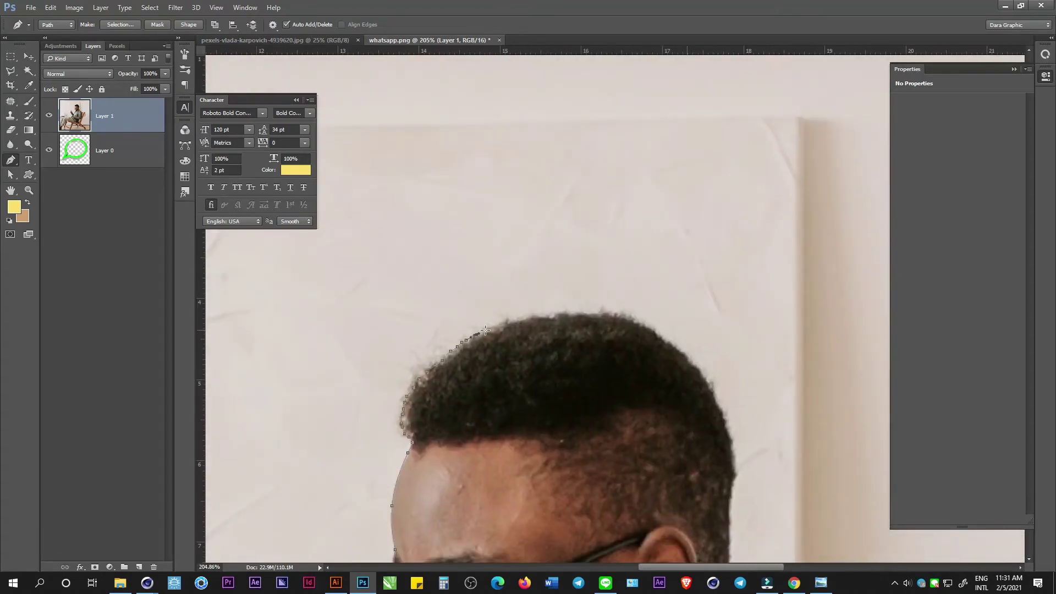
{"action": "left_click", "coordinate": [565, 314]}
{"action": "left_click", "coordinate": [578, 312]}
{"action": "left_click", "coordinate": [618, 316]}
{"action": "left_click", "coordinate": [630, 318]}
{"action": "left_click", "coordinate": [719, 404]}
{"action": "left_click", "coordinate": [727, 426]}
{"action": "left_click", "coordinate": [734, 449]}
{"action": "left_click", "coordinate": [736, 471]}
{"action": "left_click", "coordinate": [733, 512]}
{"action": "scroll", "coordinate": [731, 523], "scroll_direction": "up", "scroll_amount": 1}
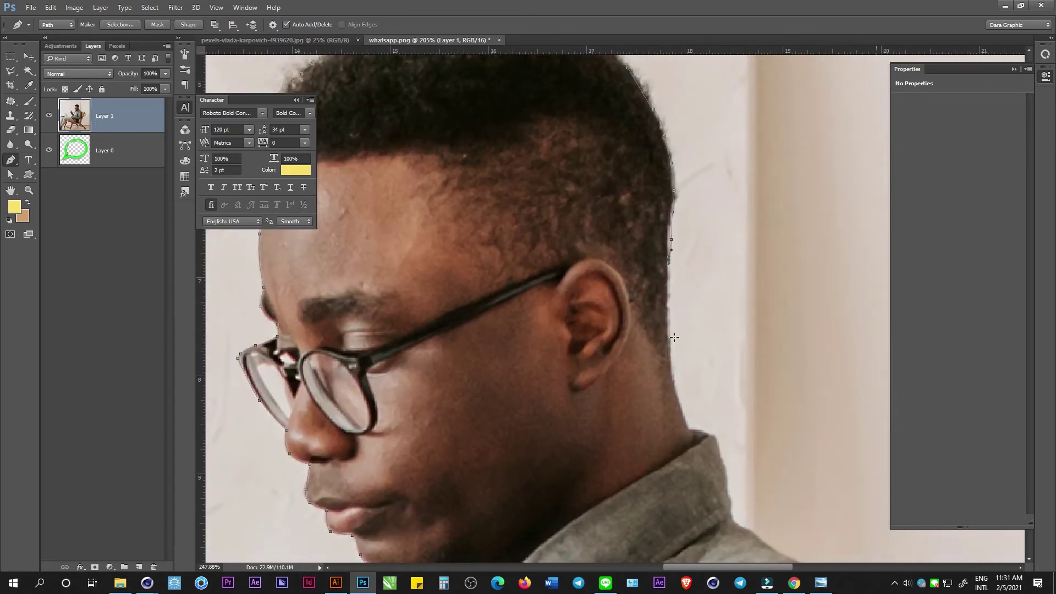
{"action": "scroll", "coordinate": [691, 431], "scroll_direction": "up", "scroll_amount": 1}
{"action": "left_click", "coordinate": [659, 387]}
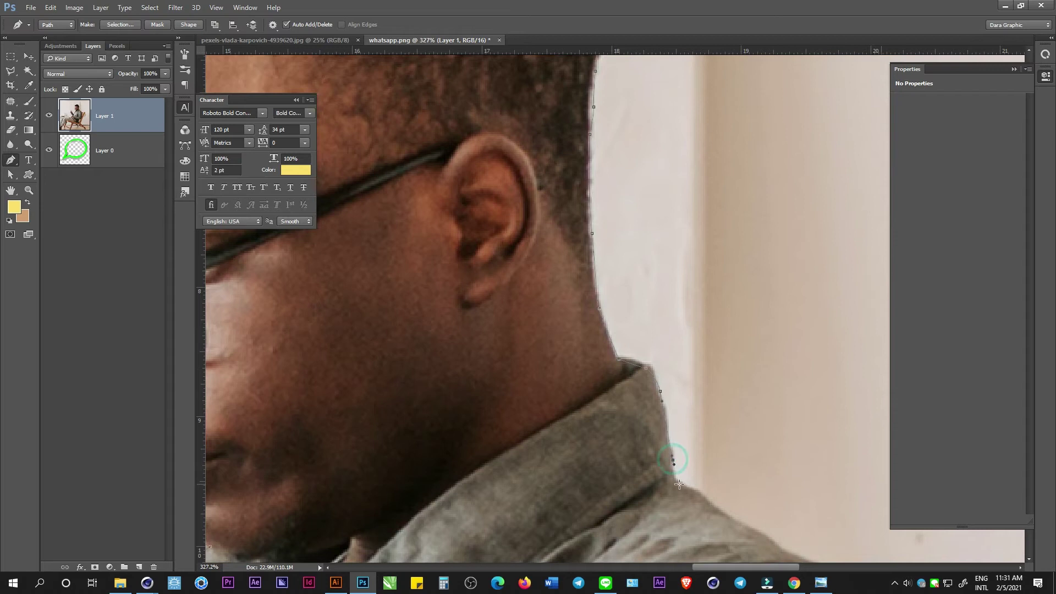
Step: Continue the outline around the chair back, lower chair and chair foot
{"action": "left_click_drag", "start_coordinate": [679, 484], "coordinate": [510, 271]}
{"action": "left_click_drag", "start_coordinate": [667, 411], "coordinate": [371, 222]}
{"action": "left_click_drag", "start_coordinate": [597, 315], "coordinate": [614, 322]}
{"action": "scroll", "coordinate": [773, 272], "scroll_direction": "down", "scroll_amount": 3}
{"action": "left_click_drag", "start_coordinate": [692, 191], "coordinate": [701, 205]}
{"action": "mouse_move", "coordinate": [615, 255]}
{"action": "left_mouse_down"}
{"action": "mouse_move", "coordinate": [659, 99]}
{"action": "mouse_move", "coordinate": [615, 254]}
{"action": "mouse_move", "coordinate": [644, 21]}
{"action": "left_mouse_up"}
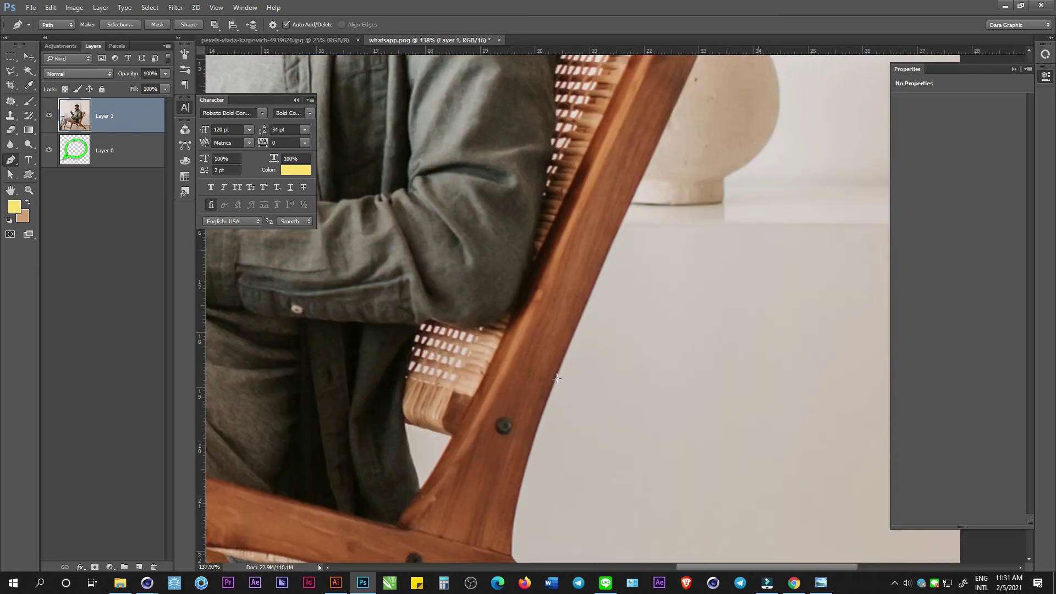
{"action": "scroll", "coordinate": [533, 451], "scroll_direction": "up", "scroll_amount": 2}
{"action": "left_click_drag", "start_coordinate": [497, 369], "coordinate": [515, 406]}
{"action": "scroll", "coordinate": [515, 405], "scroll_direction": "down", "scroll_amount": 5}
{"action": "left_click_drag", "start_coordinate": [557, 300], "coordinate": [602, 333]}
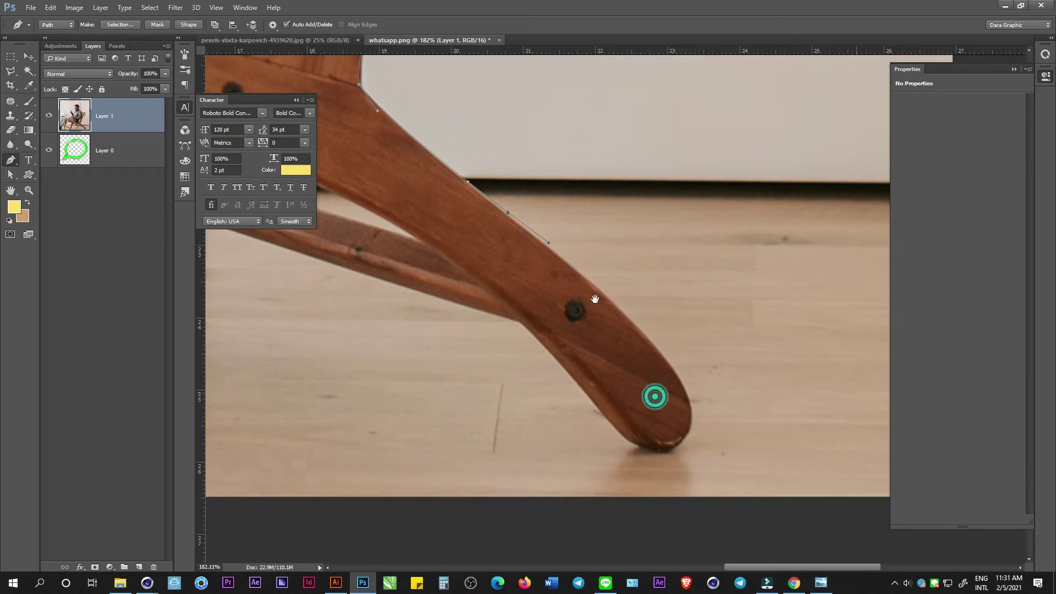
{"action": "scroll", "coordinate": [655, 396], "scroll_direction": "down", "scroll_amount": 3}
{"action": "left_click_drag", "start_coordinate": [684, 393], "coordinate": [708, 443]}
{"action": "left_click", "coordinate": [663, 456]}
{"action": "left_click", "coordinate": [631, 451]}
{"action": "left_click_drag", "start_coordinate": [568, 381], "coordinate": [551, 362]}
{"action": "left_click", "coordinate": [546, 357]}
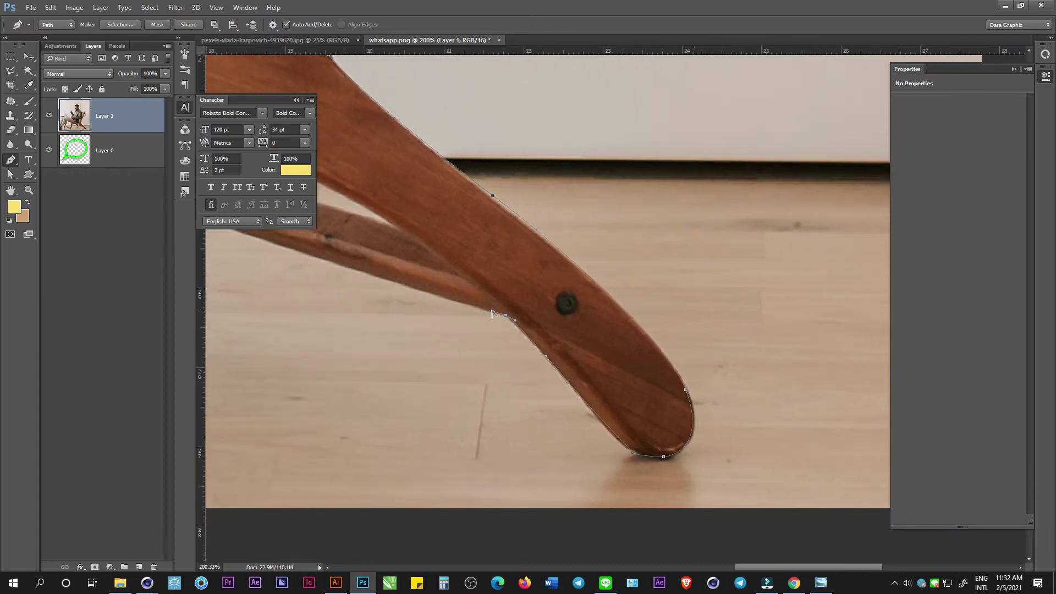
Step: Outline under the seat, around the hanging shirt hem and below the chair leg
{"action": "scroll", "coordinate": [493, 314], "scroll_direction": "up", "scroll_amount": 3}
{"action": "scroll", "coordinate": [497, 311], "scroll_direction": "left", "scroll_amount": 6}
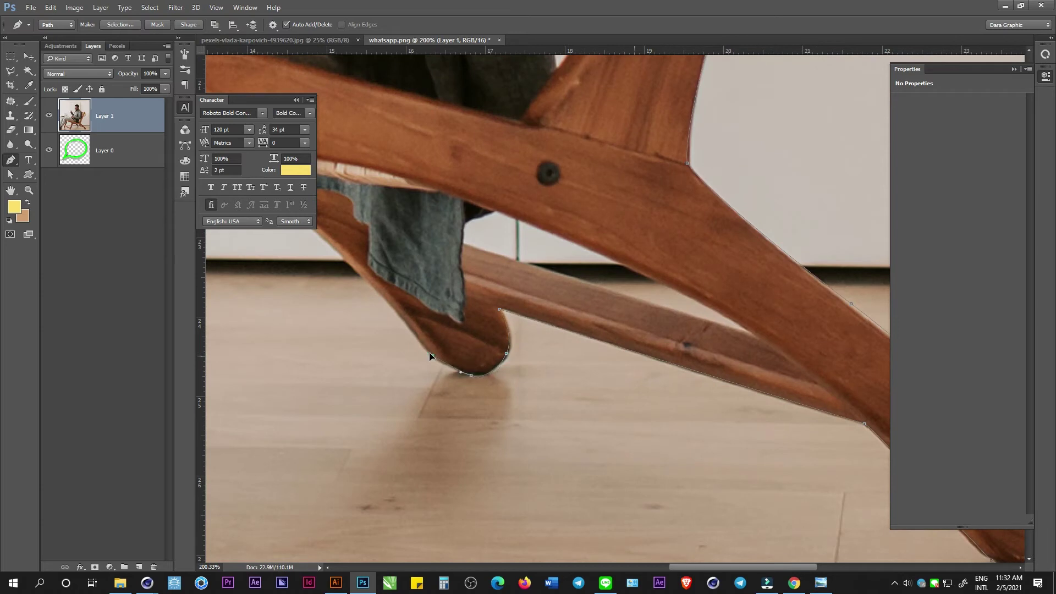
{"action": "scroll", "coordinate": [430, 356], "scroll_direction": "up", "scroll_amount": 3}
{"action": "scroll", "coordinate": [430, 357], "scroll_direction": "left", "scroll_amount": 5}
{"action": "left_click_drag", "start_coordinate": [515, 297], "coordinate": [490, 282]}
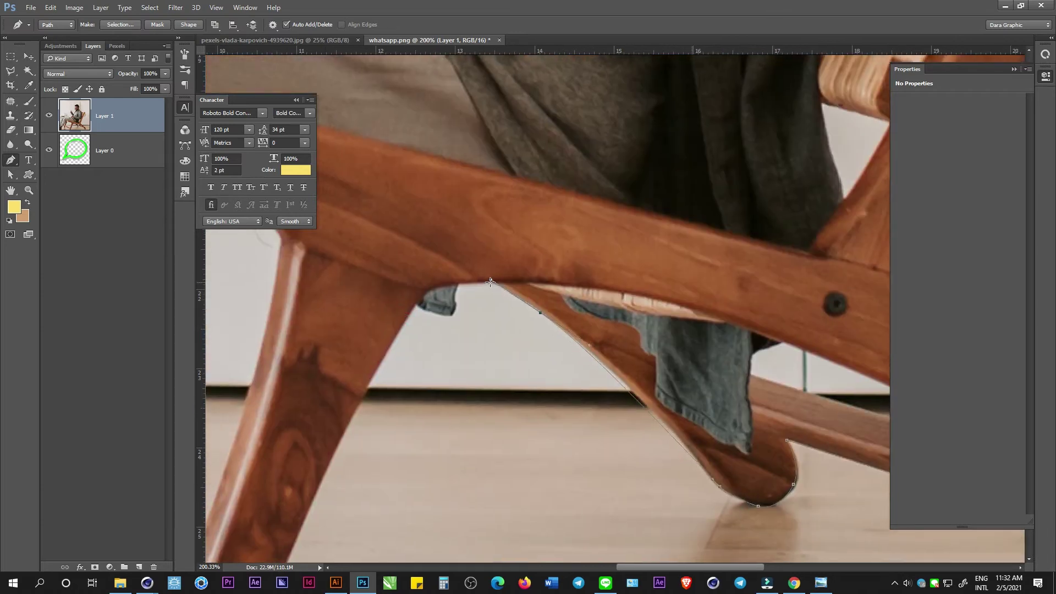
{"action": "scroll", "coordinate": [437, 286], "scroll_direction": "up", "scroll_amount": 2, "text": "alt"}
{"action": "left_click", "coordinate": [468, 281]}
{"action": "left_click", "coordinate": [462, 321]}
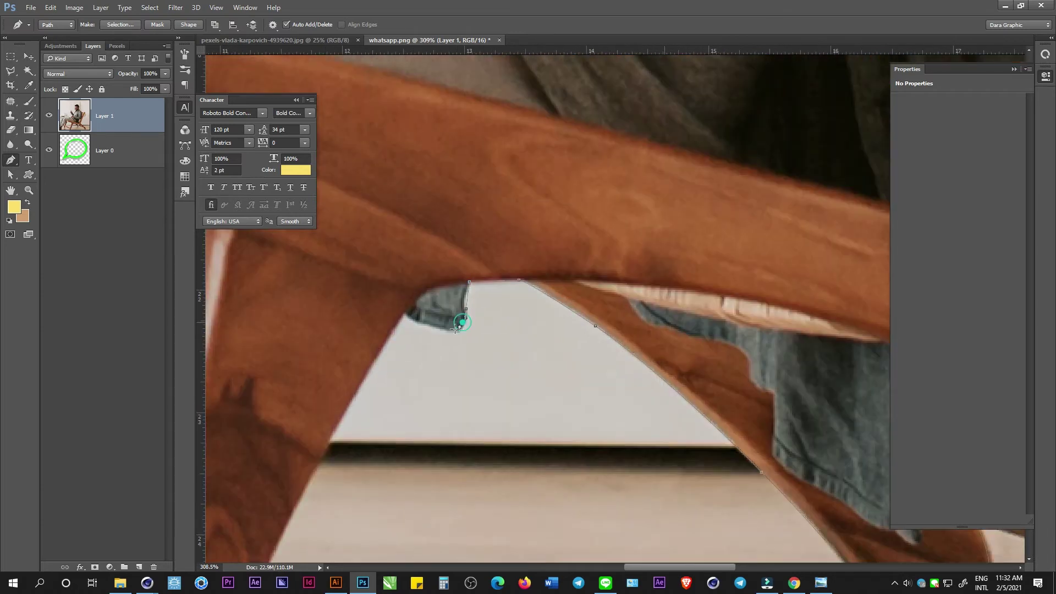
{"action": "scroll", "coordinate": [407, 308], "scroll_direction": "down", "scroll_amount": 4, "text": "alt"}
{"action": "scroll", "coordinate": [440, 385], "scroll_direction": "down", "scroll_amount": 4}
{"action": "left_click", "coordinate": [485, 484]}
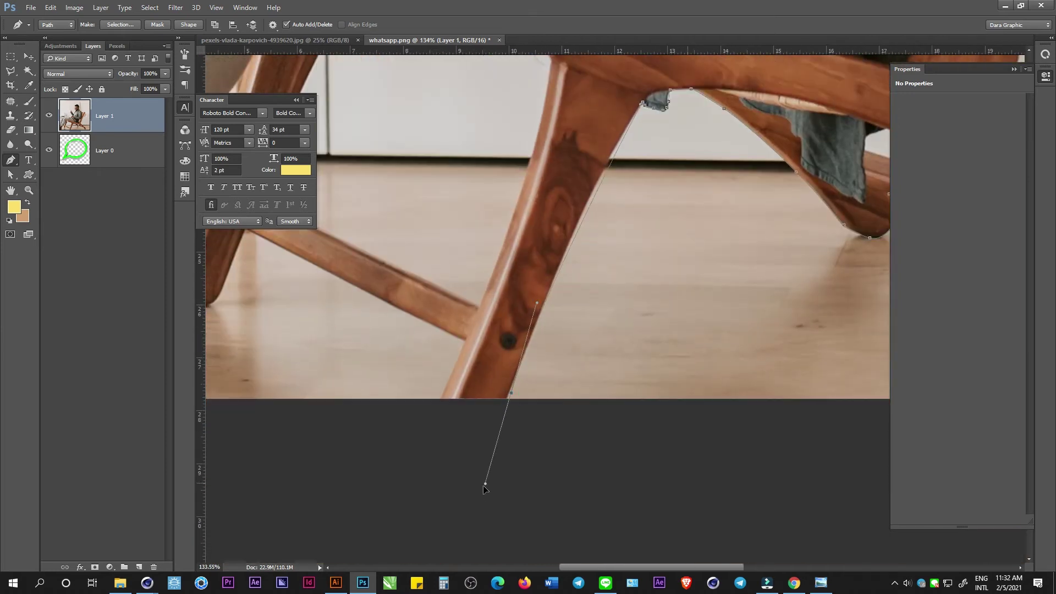
{"action": "scroll", "coordinate": [538, 282], "scroll_direction": "down", "scroll_amount": 2, "text": "alt"}
{"action": "left_click_drag", "start_coordinate": [503, 391], "coordinate": [524, 341]}
{"action": "scroll", "coordinate": [341, 248], "scroll_direction": "left", "scroll_amount": 5}
{"action": "scroll", "coordinate": [341, 248], "scroll_direction": "up", "scroll_amount": 1}
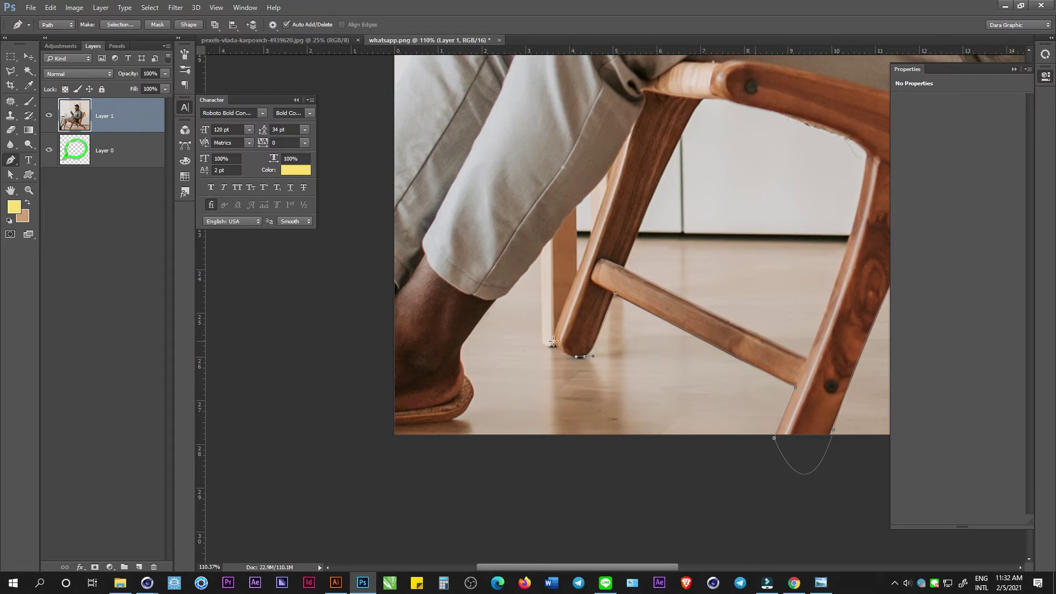
Step: Trace around the sandal and foot, along the thigh and up the laptop lid corners
{"action": "left_click", "coordinate": [468, 392]}
{"action": "left_click", "coordinate": [418, 427]}
{"action": "scroll", "coordinate": [418, 427], "scroll_direction": "down", "scroll_amount": 2, "text": "alt"}
{"action": "left_click", "coordinate": [400, 284]}
{"action": "scroll", "coordinate": [467, 126], "scroll_direction": "up", "scroll_amount": 1, "text": "alt"}
{"action": "scroll", "coordinate": [467, 125], "scroll_direction": "up", "scroll_amount": 3}
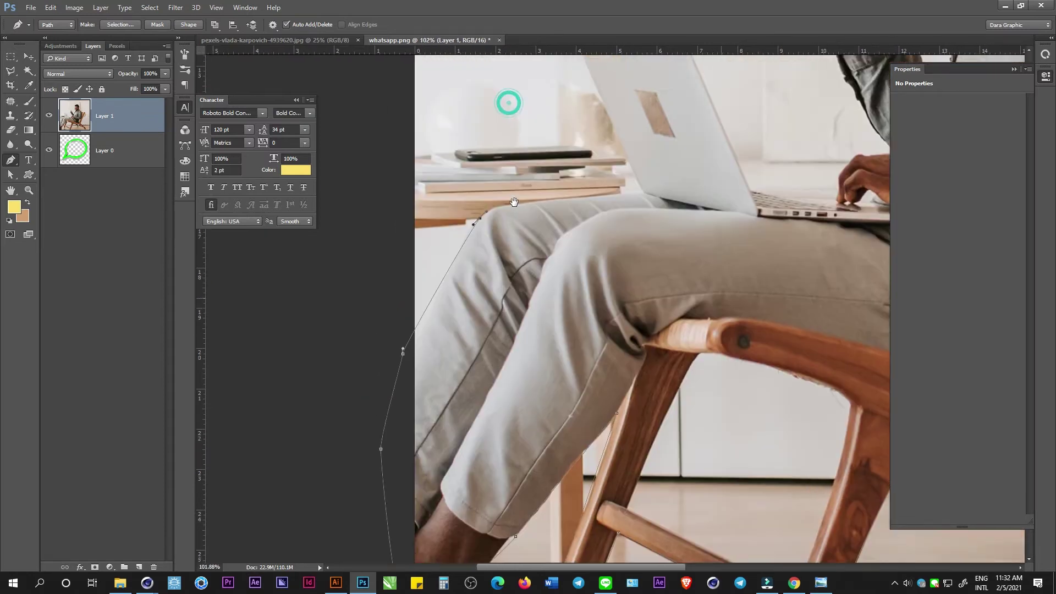
{"action": "left_click", "coordinate": [460, 207]}
{"action": "left_click", "coordinate": [551, 187]}
{"action": "left_click", "coordinate": [614, 184]}
{"action": "scroll", "coordinate": [615, 240], "scroll_direction": "up", "scroll_amount": 2, "text": "alt"}
{"action": "left_click_drag", "start_coordinate": [614, 235], "coordinate": [595, 184]}
{"action": "left_click", "coordinate": [566, 122]}
{"action": "scroll", "coordinate": [564, 118], "scroll_direction": "up", "scroll_amount": 1, "text": "alt"}
{"action": "scroll", "coordinate": [561, 118], "scroll_direction": "up", "scroll_amount": 1, "text": "alt"}
{"action": "left_click_drag", "start_coordinate": [568, 124], "coordinate": [596, 123]}
{"action": "scroll", "coordinate": [597, 123], "scroll_direction": "right", "scroll_amount": 4}
{"action": "scroll", "coordinate": [597, 123], "scroll_direction": "down", "scroll_amount": 1}
{"action": "left_click_drag", "start_coordinate": [562, 73], "coordinate": [571, 83]}
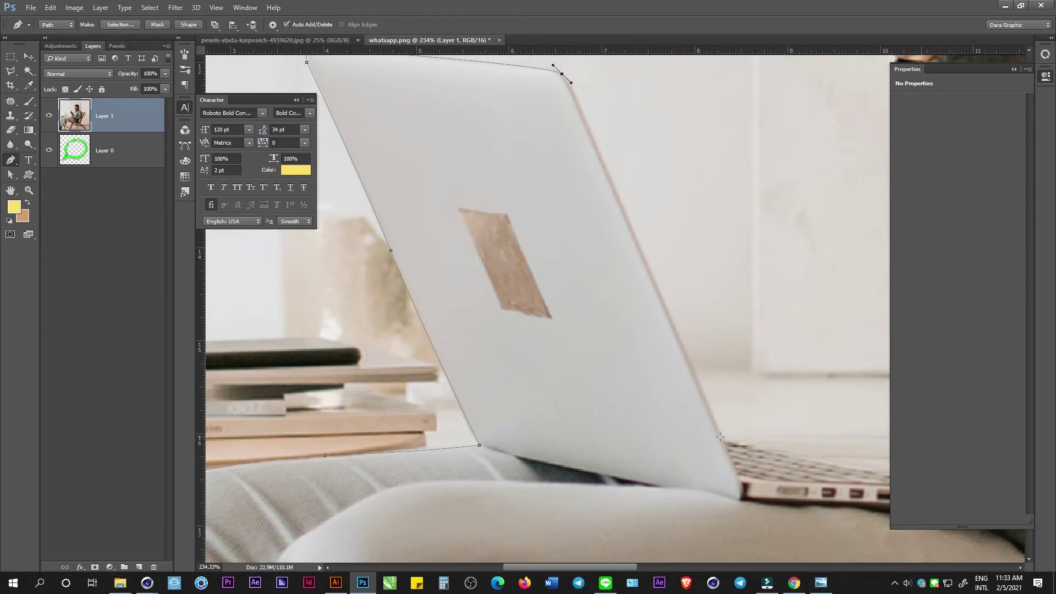
{"action": "left_click", "coordinate": [720, 436]}
Step: Continue the path along the hand and up the sleeve edge
{"action": "scroll", "coordinate": [719, 436], "scroll_direction": "up", "scroll_amount": 1, "text": "alt"}
{"action": "scroll", "coordinate": [702, 434], "scroll_direction": "up", "scroll_amount": 1, "text": "alt"}
{"action": "left_click", "coordinate": [700, 455]}
{"action": "mouse_move", "coordinate": [713, 400]}
{"action": "left_mouse_down"}
{"action": "mouse_move", "coordinate": [729, 381]}
{"action": "mouse_move", "coordinate": [701, 389]}
{"action": "left_mouse_up"}
{"action": "scroll", "coordinate": [759, 350], "scroll_direction": "right", "scroll_amount": 3}
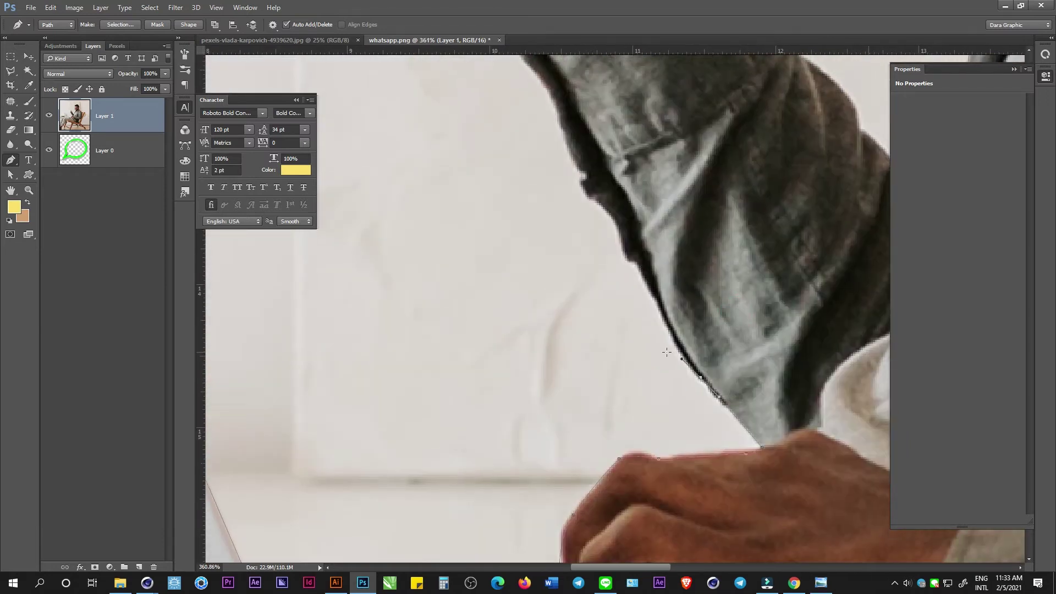
{"action": "left_click_drag", "start_coordinate": [625, 262], "coordinate": [622, 253]}
{"action": "left_click_drag", "start_coordinate": [587, 198], "coordinate": [572, 162]}
{"action": "left_click_drag", "start_coordinate": [537, 94], "coordinate": [614, 306]}
{"action": "left_click_drag", "start_coordinate": [548, 59], "coordinate": [572, 172]}
{"action": "left_click_drag", "start_coordinate": [577, 281], "coordinate": [557, 254]}
Step: Outline the mug, wrist and forearm, closing the path along the sleeve
{"action": "left_click_drag", "start_coordinate": [480, 173], "coordinate": [535, 305]}
{"action": "left_click_drag", "start_coordinate": [511, 230], "coordinate": [513, 200]}
{"action": "left_click", "coordinate": [527, 76]}
{"action": "scroll", "coordinate": [526, 77], "scroll_direction": "up", "scroll_amount": 2}
{"action": "left_click_drag", "start_coordinate": [772, 111], "coordinate": [818, 134]}
{"action": "left_click", "coordinate": [774, 161]}
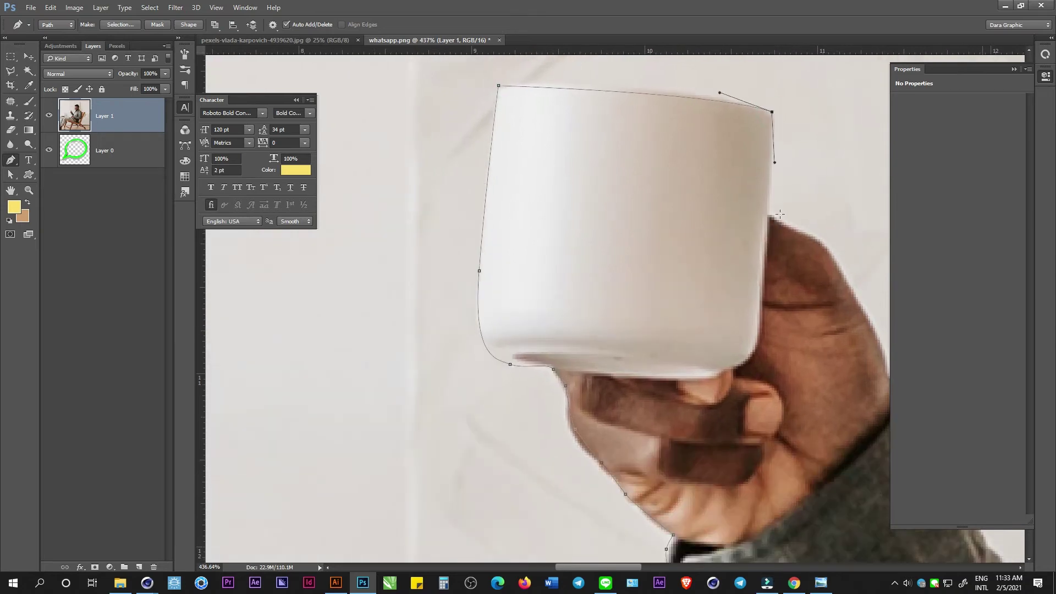
{"action": "left_click", "coordinate": [770, 213]}
{"action": "left_click_drag", "start_coordinate": [787, 240], "coordinate": [561, 201]}
{"action": "left_click_drag", "start_coordinate": [664, 335], "coordinate": [694, 366]}
{"action": "left_click_drag", "start_coordinate": [754, 502], "coordinate": [594, 345]}
{"action": "left_click_drag", "start_coordinate": [647, 456], "coordinate": [554, 316]}
{"action": "left_click", "coordinate": [609, 356]}
{"action": "left_click", "coordinate": [634, 393]}
{"action": "left_click", "coordinate": [667, 440]}
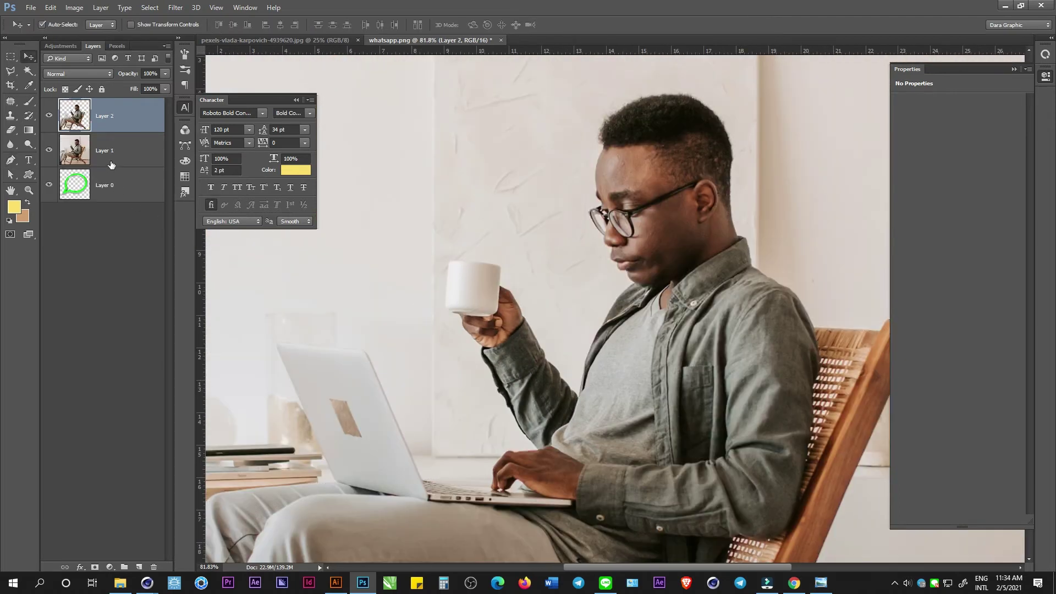
Step: Move the photo layer below the green bubble layer and select the cut-out man layer
{"action": "left_click_drag", "start_coordinate": [111, 164], "coordinate": [110, 204]}
{"action": "scroll", "coordinate": [531, 319], "scroll_direction": "down", "scroll_amount": 3}
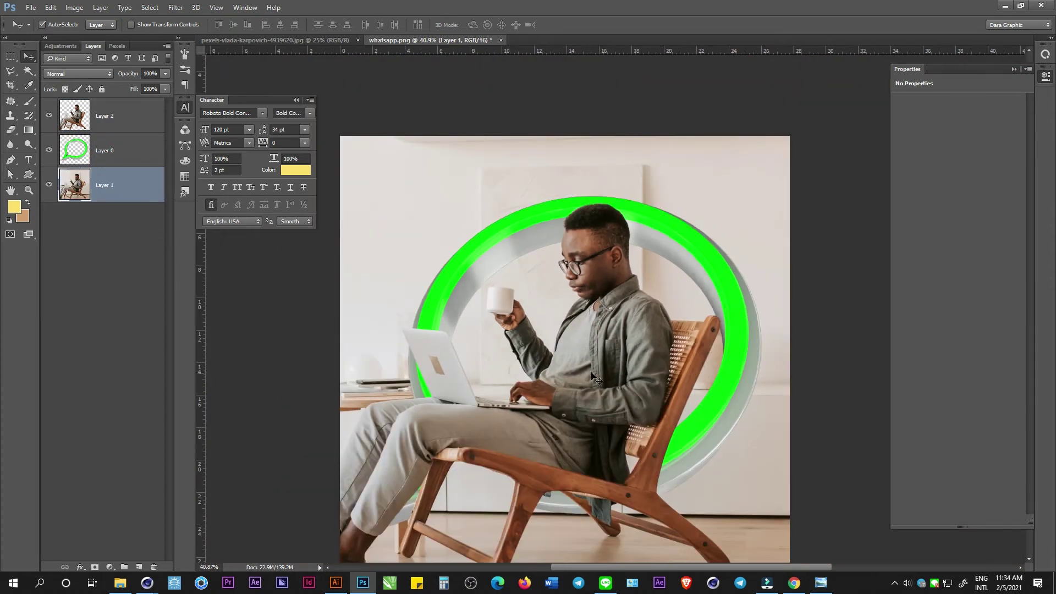
{"action": "left_click", "coordinate": [609, 385]}
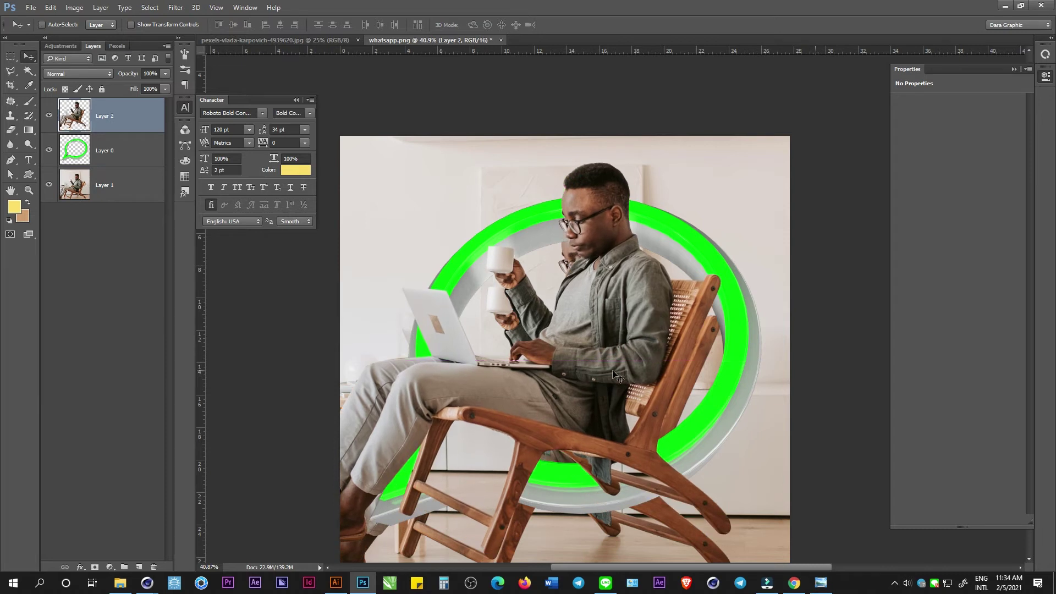
{"action": "left_click_drag", "start_coordinate": [606, 381], "coordinate": [607, 323]}
{"action": "scroll", "coordinate": [593, 394], "scroll_direction": "down", "scroll_amount": 1}
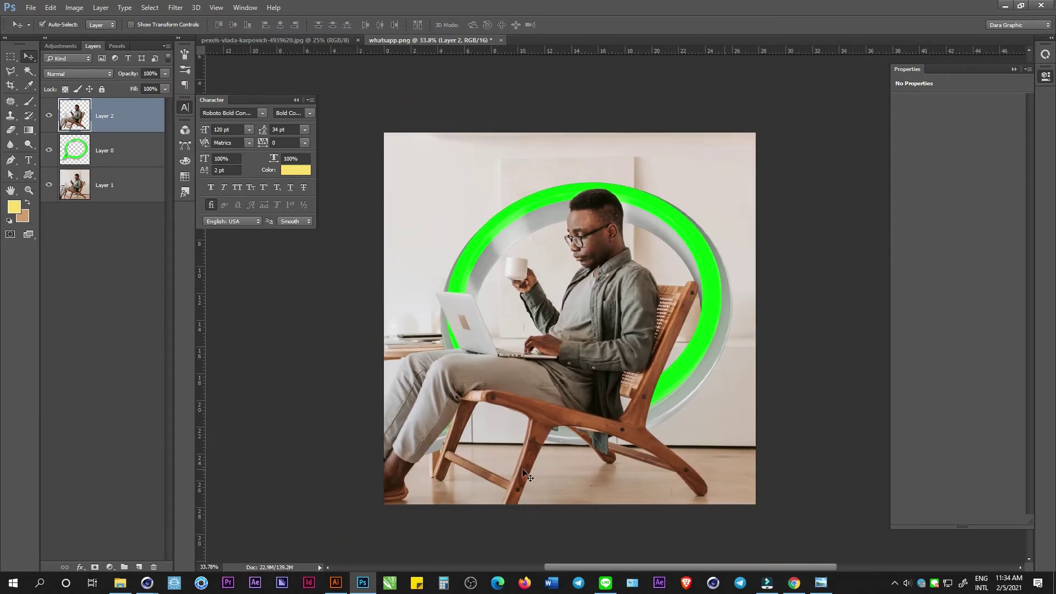
Step: Shift the photo and cut-out layers up together, then load the bubble outline as a selection
{"action": "left_click", "coordinate": [118, 190], "text": "ctrl"}
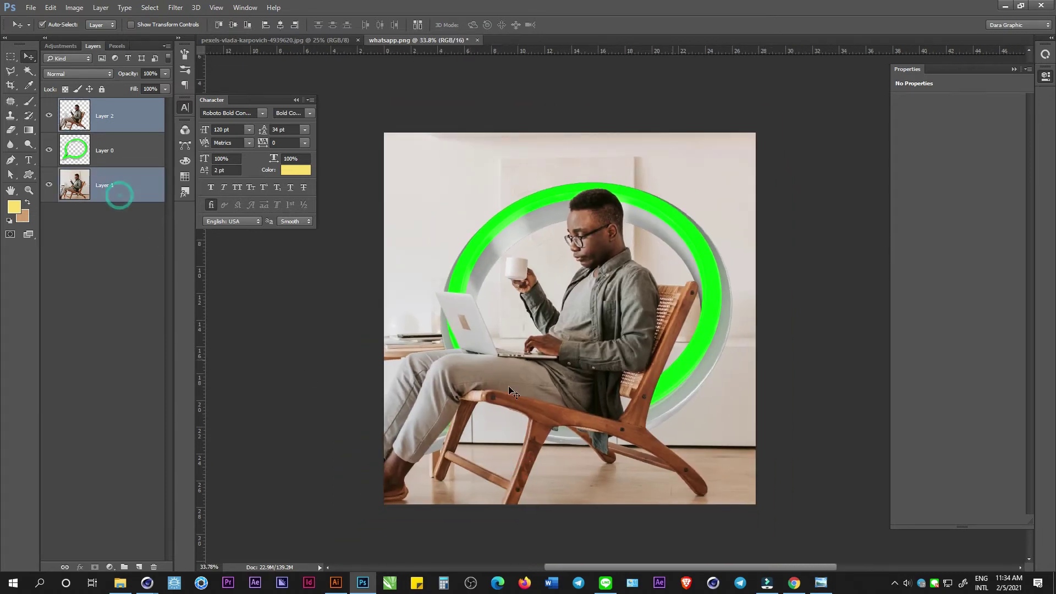
{"action": "left_click_drag", "start_coordinate": [529, 479], "coordinate": [546, 438]}
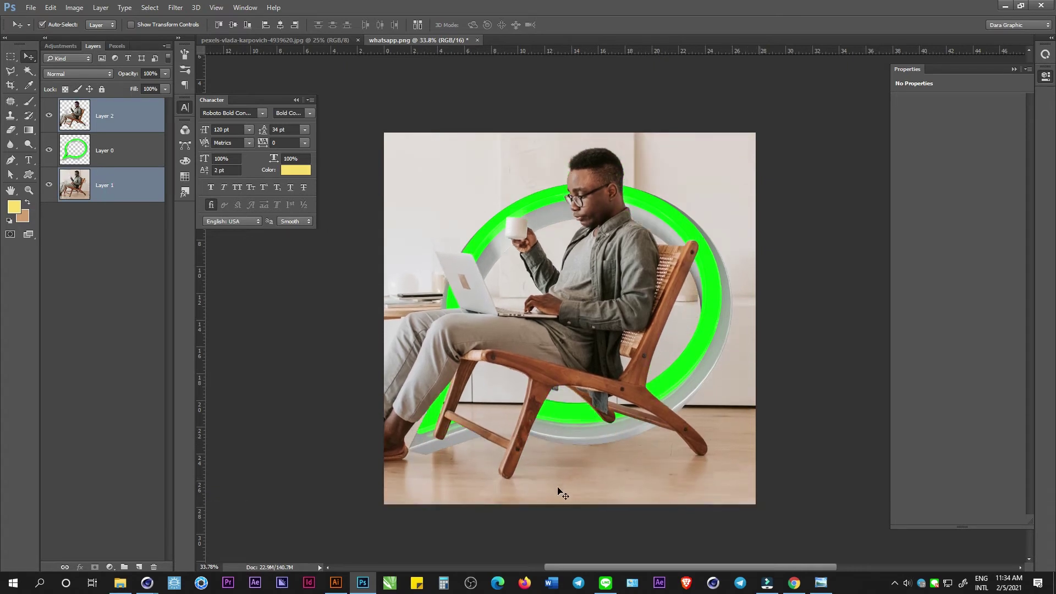
{"action": "left_click", "coordinate": [507, 522]}
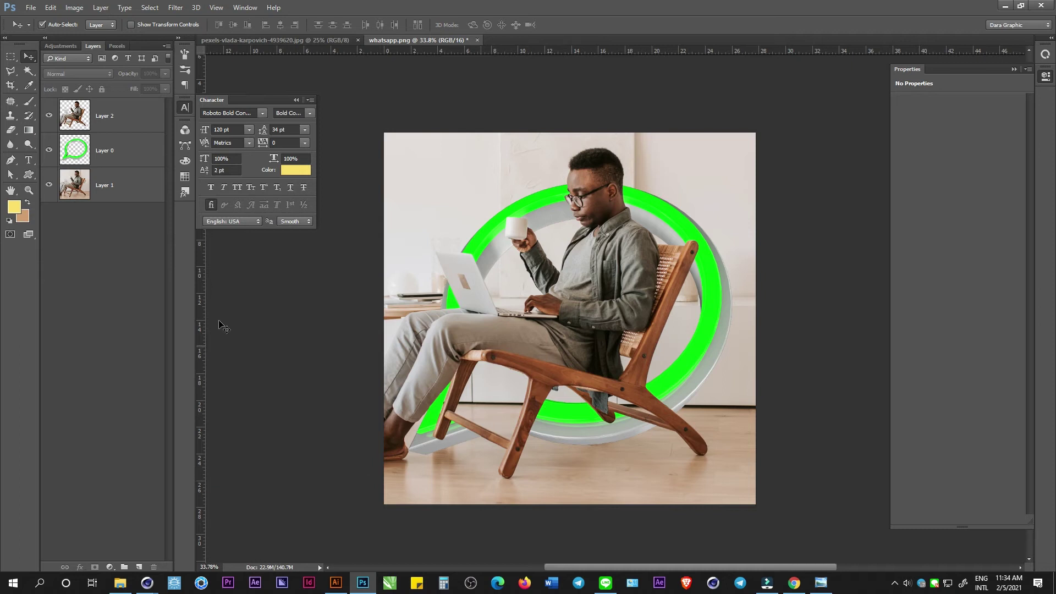
{"action": "left_click", "coordinate": [79, 153], "text": "ctrl"}
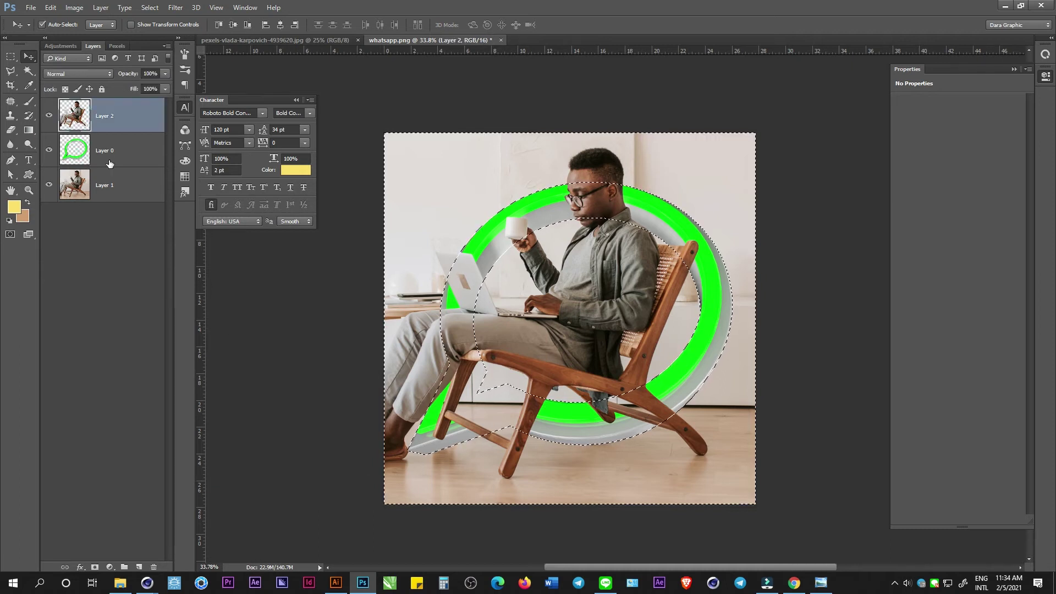
Step: Undo the selection-based mask and give Layer 2 a blank white layer mask instead
{"action": "key", "text": "ctrl+shift+i"}
{"action": "key", "text": "b"}
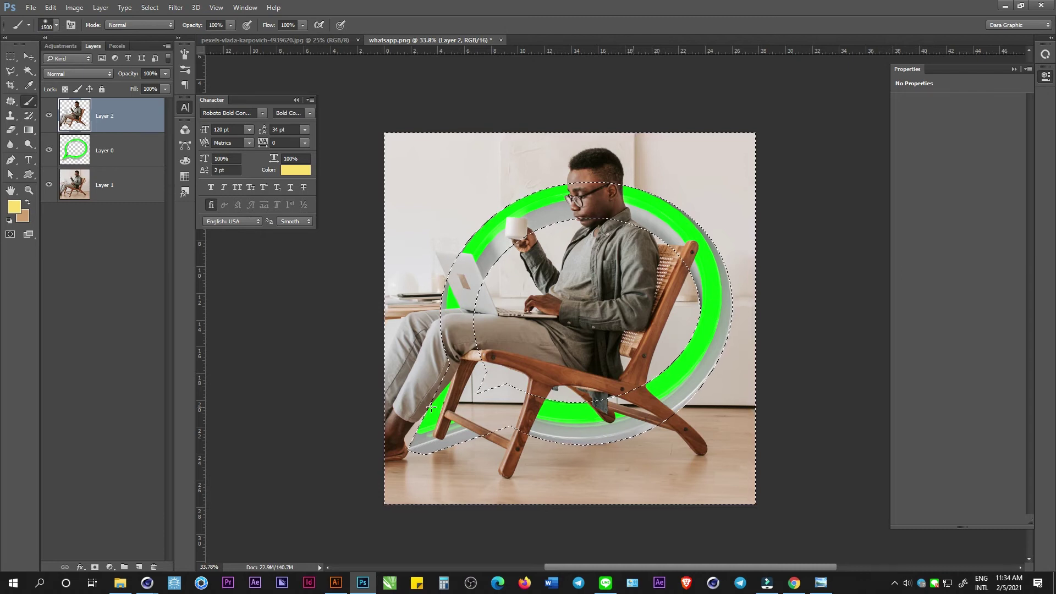
{"action": "left_click", "coordinate": [94, 566]}
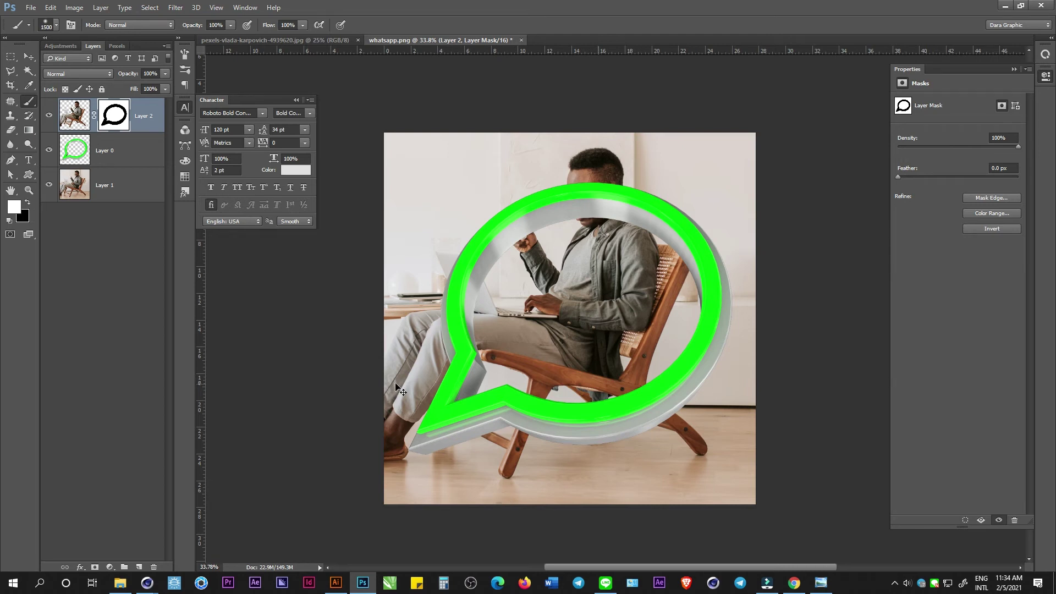
{"action": "key", "text": "ctrl+z"}
{"action": "key", "text": "ctrl+d"}
{"action": "left_click", "coordinate": [95, 568]}
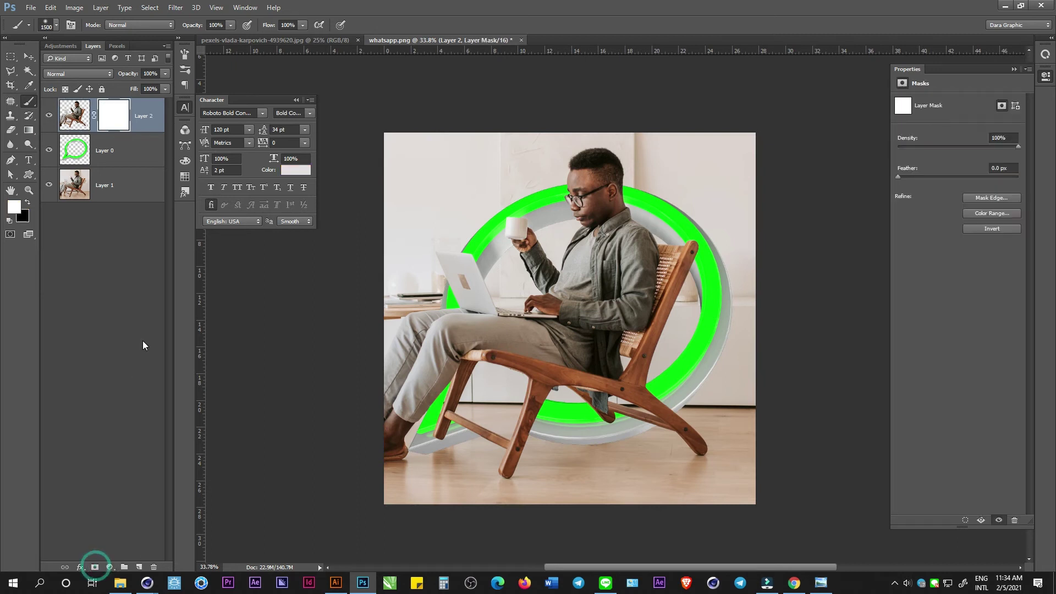
Step: Load the bubble selection and paint black on Layer 2's mask over the man's legs
{"action": "left_click", "coordinate": [75, 149], "text": "ctrl"}
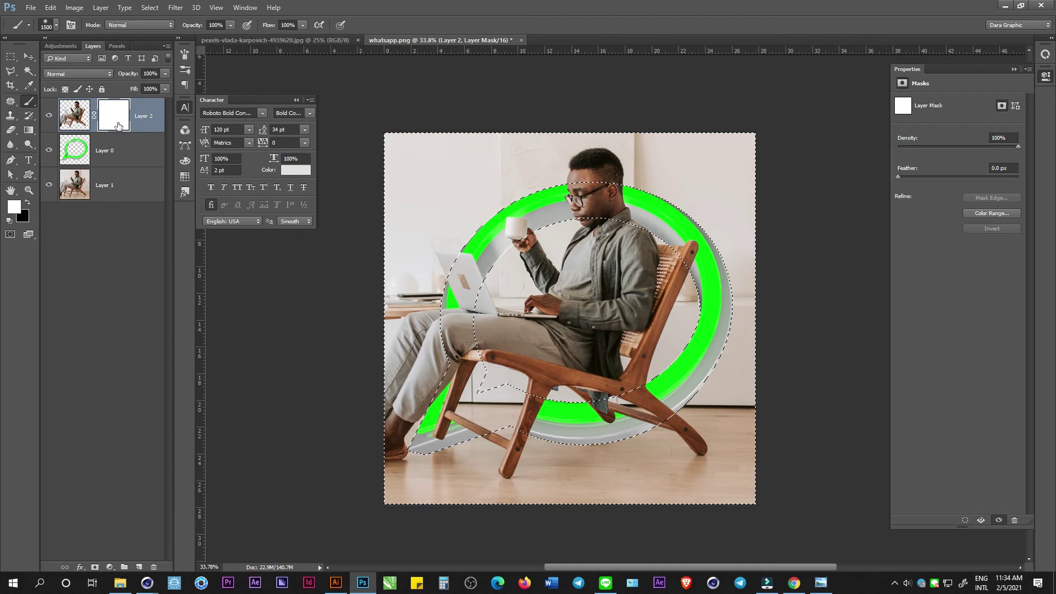
{"action": "key", "text": "x"}
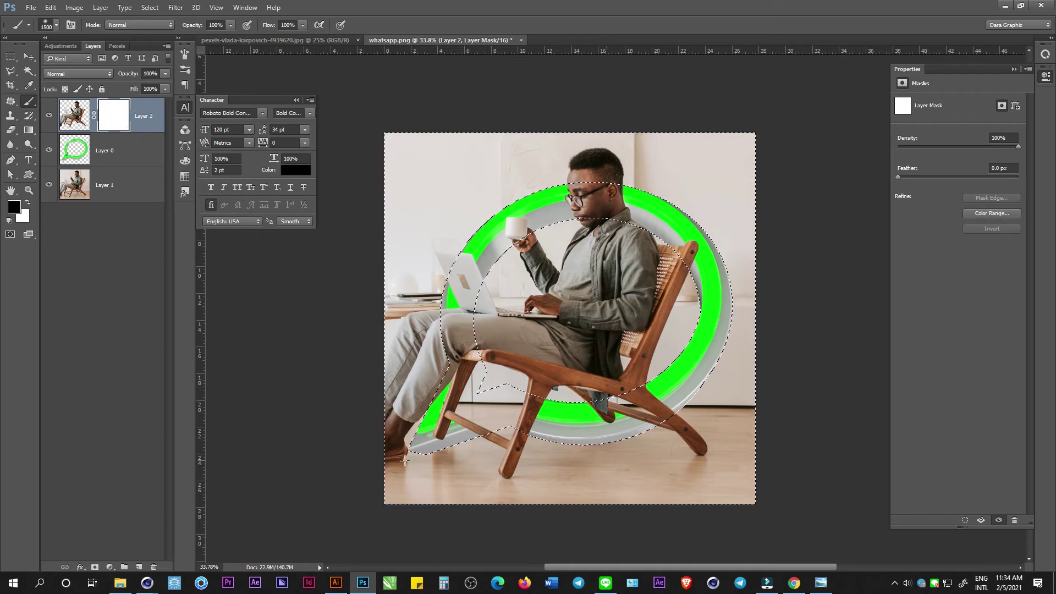
{"action": "left_click", "coordinate": [410, 364]}
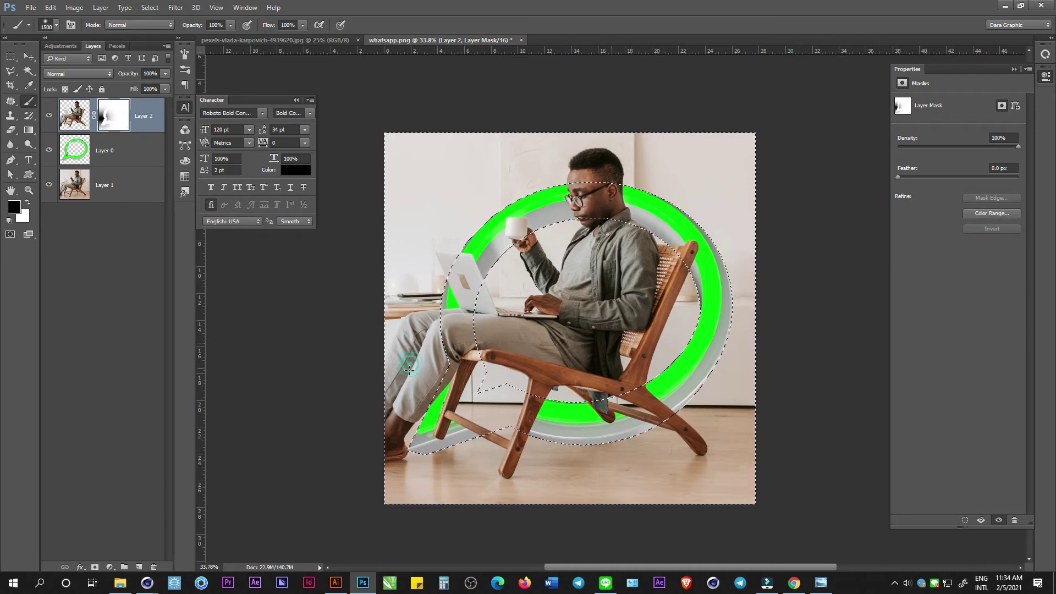
{"action": "mouse_move", "coordinate": [410, 374]}
{"action": "left_mouse_down"}
{"action": "mouse_move", "coordinate": [440, 412]}
{"action": "mouse_move", "coordinate": [465, 419]}
{"action": "left_mouse_up"}
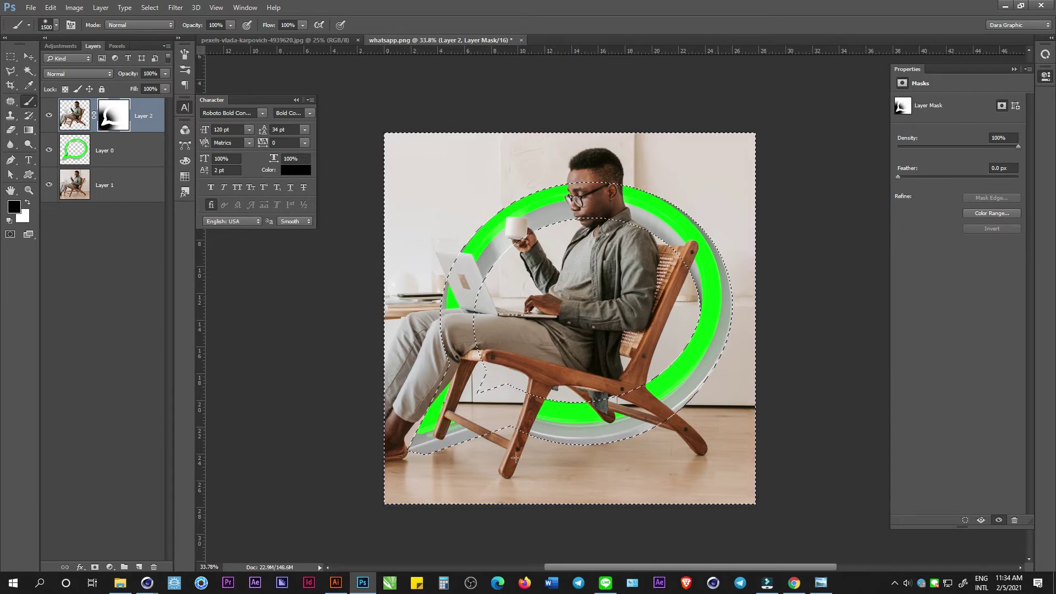
{"action": "left_click_drag", "start_coordinate": [365, 361], "coordinate": [439, 342]}
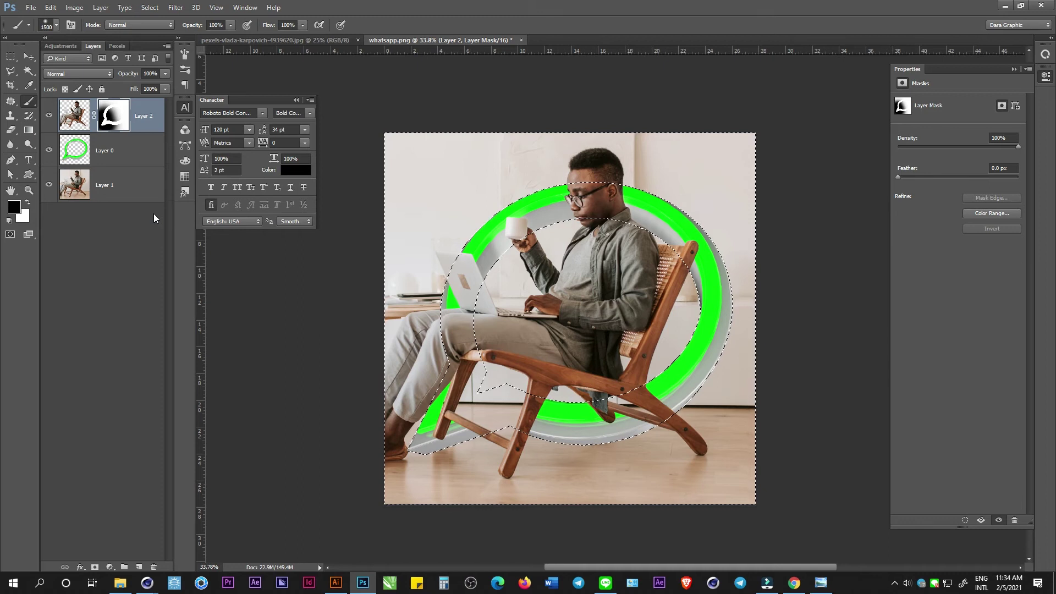
Step: Deselect and drag Layer 2's mask to the trash
{"action": "key", "text": "ctrl+d"}
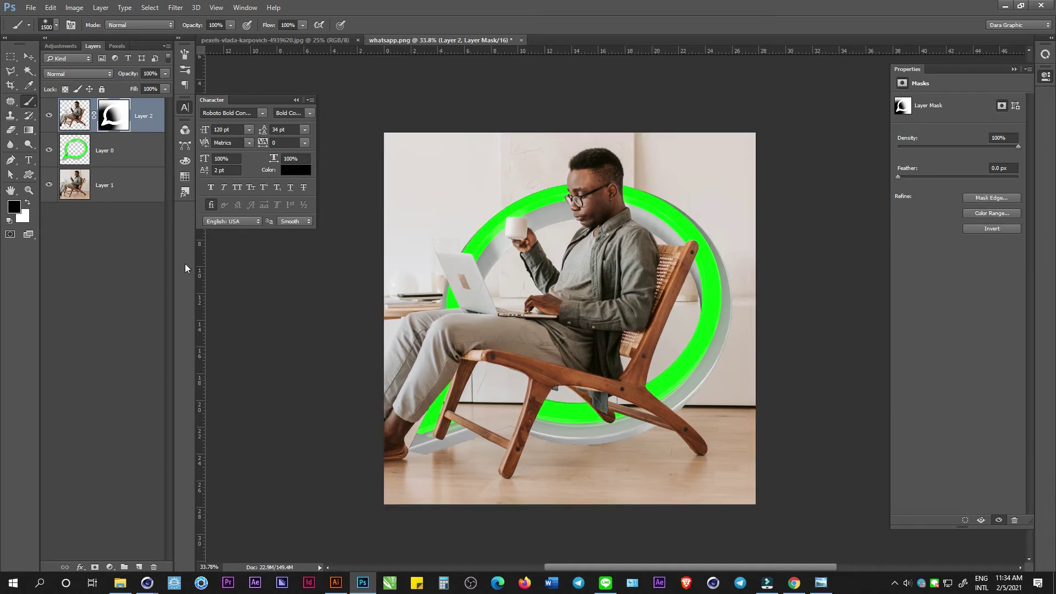
{"action": "left_click", "coordinate": [76, 148], "text": "ctrl"}
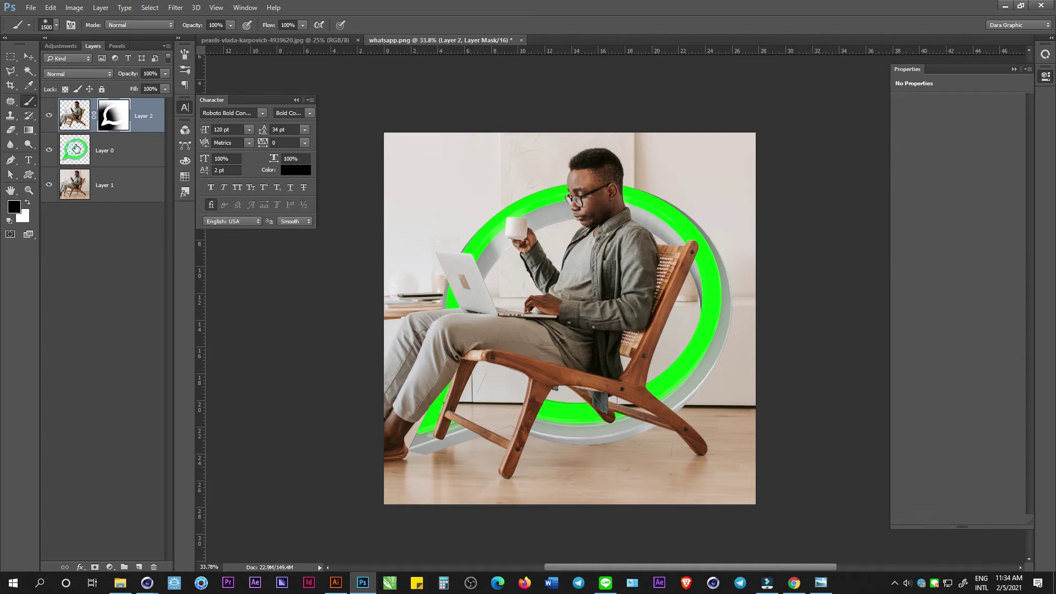
{"action": "left_click_drag", "start_coordinate": [113, 115], "coordinate": [155, 567]}
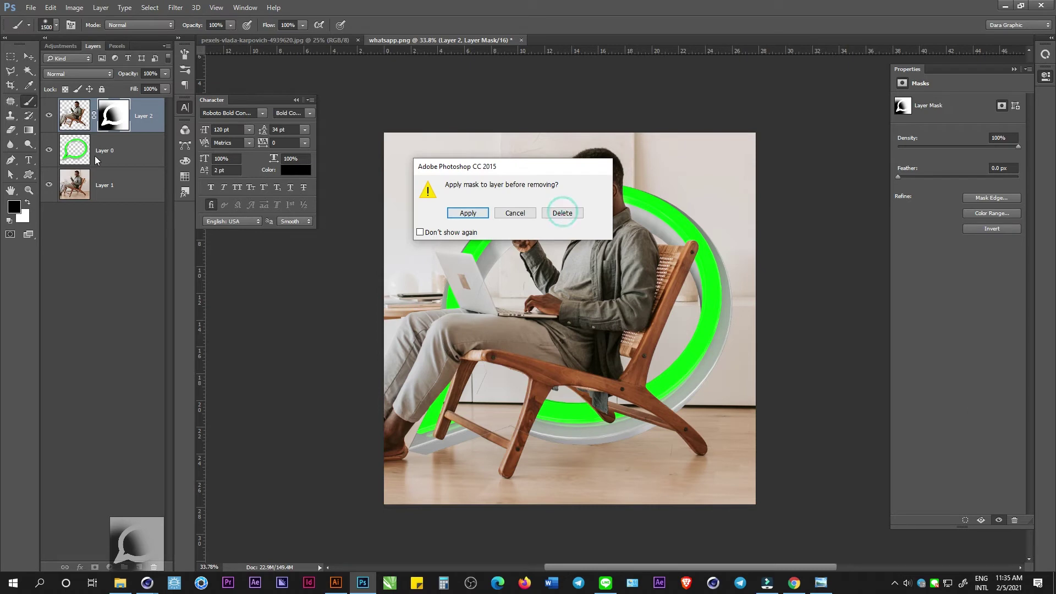
Step: Undo the accidental mask deletion and apply Layer 2's mask permanently instead
{"action": "left_click", "coordinate": [562, 215]}
{"action": "left_click", "coordinate": [562, 214]}
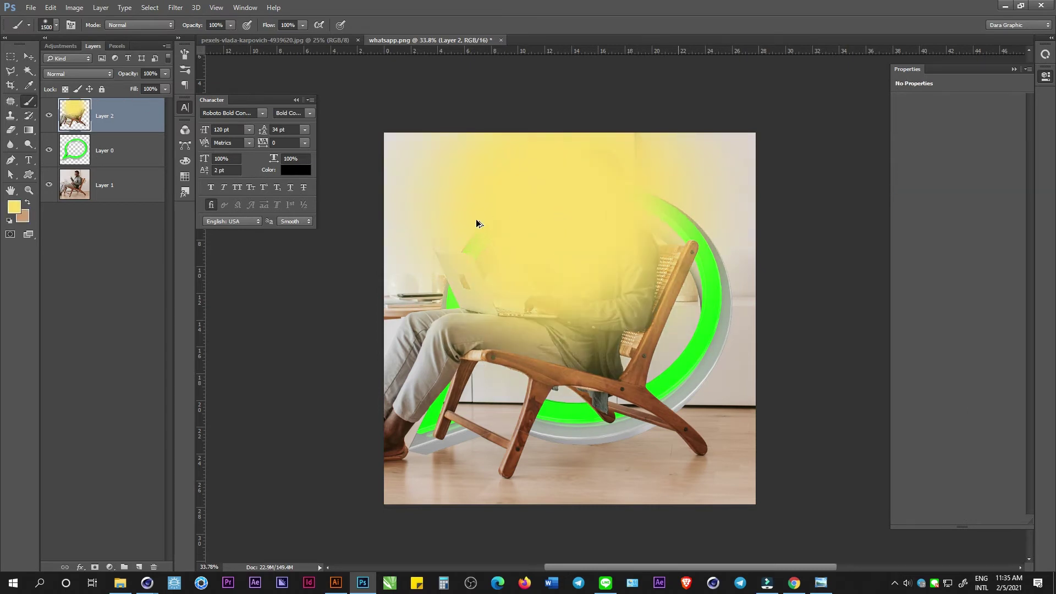
{"action": "key", "text": "ctrl+alt+z"}
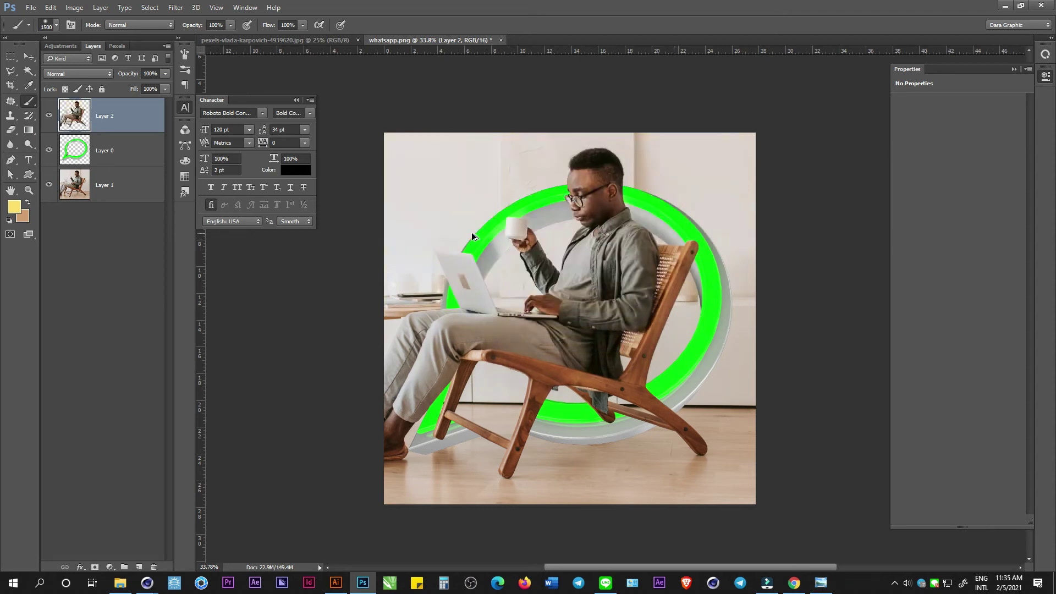
{"action": "key", "text": "ctrl+alt+z"}
{"action": "key", "text": "ctrl+shift+z"}
Step: Load the bubble layer as a selection, invert it, then deselect
{"action": "left_click", "coordinate": [74, 148], "text": "ctrl"}
{"action": "key", "text": "super+space"}
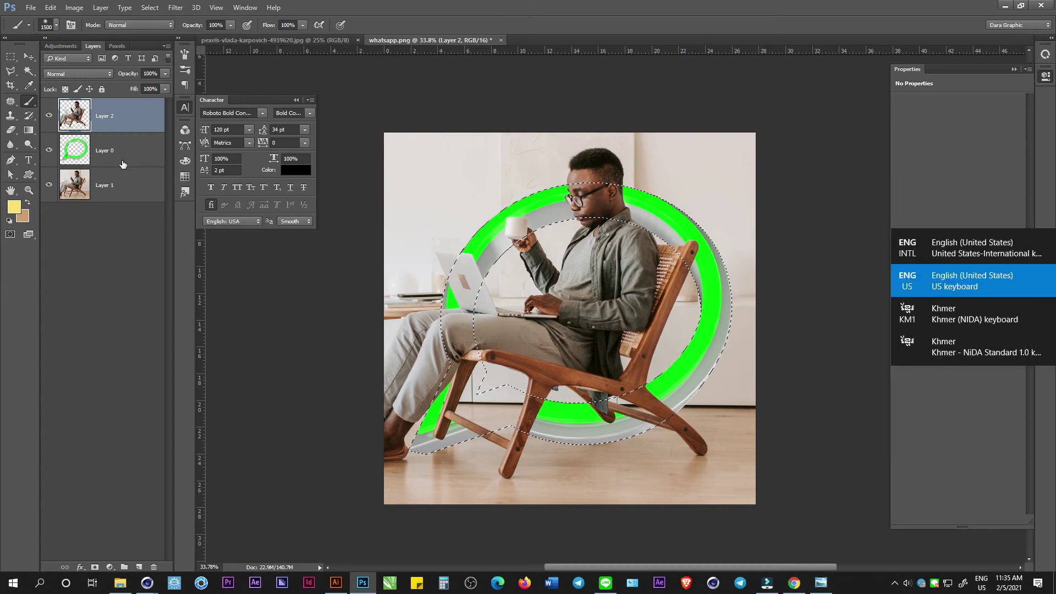
{"action": "key", "text": "ctrl+shift+i"}
{"action": "key", "text": "ctrl+d"}
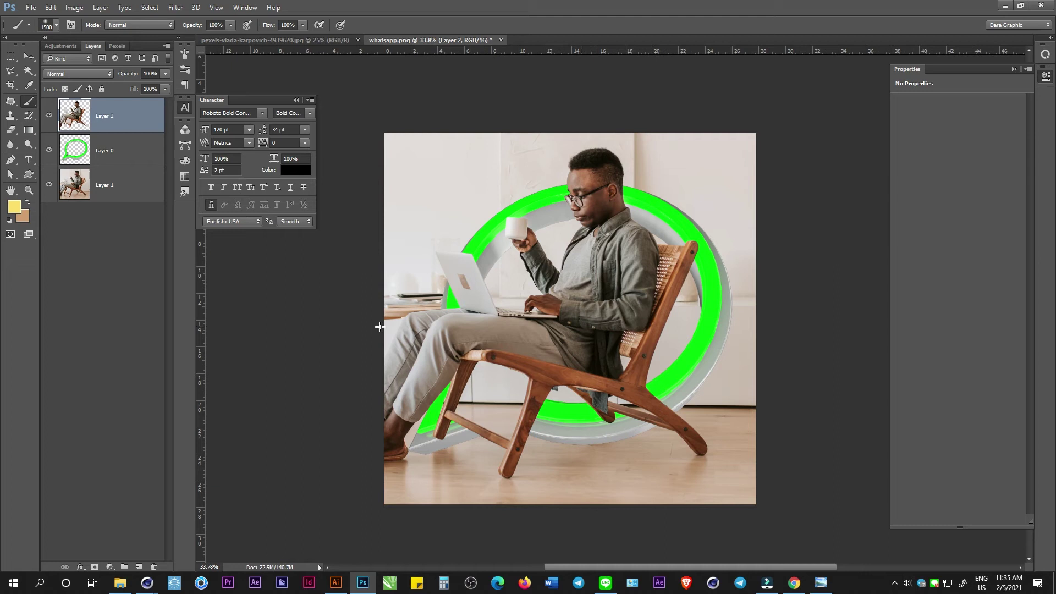
Step: Trace a closed Pen path around the bubble's tail and lower-left area
{"action": "key", "text": "p"}
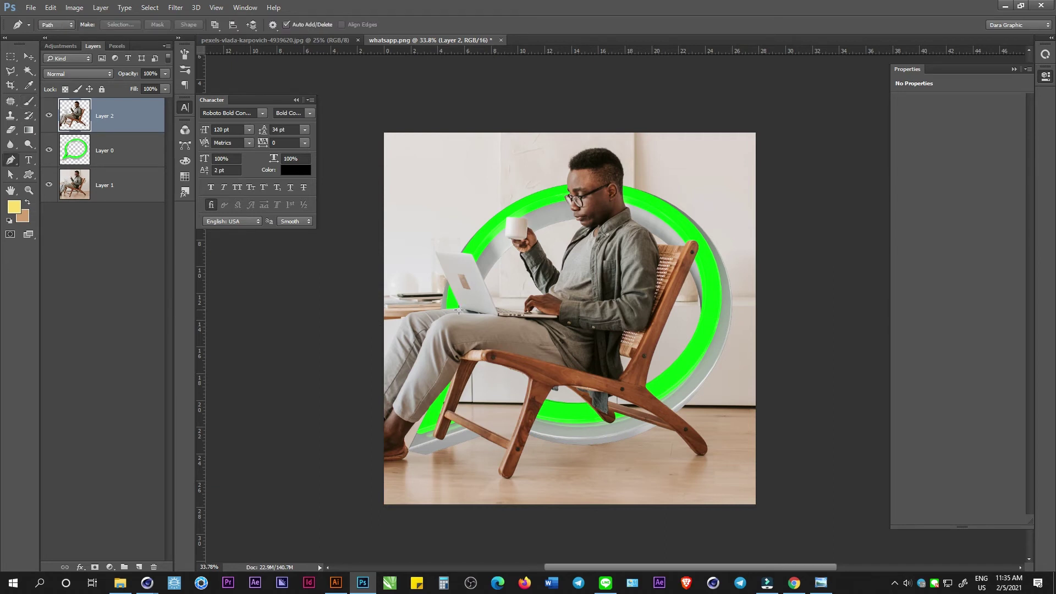
{"action": "left_click", "coordinate": [456, 304]}
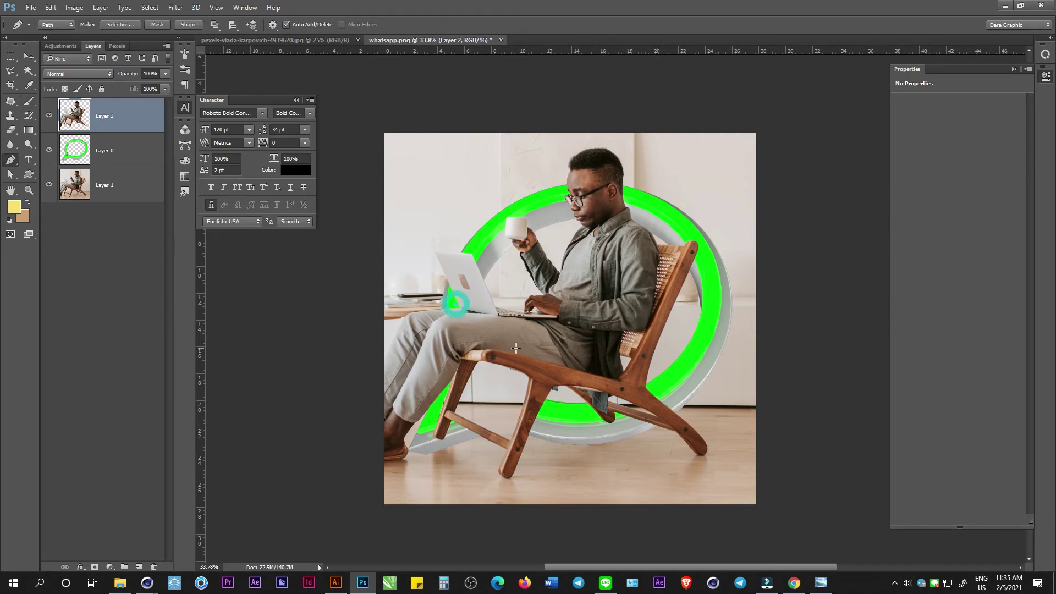
{"action": "left_click_drag", "start_coordinate": [573, 404], "coordinate": [675, 416]}
{"action": "left_click", "coordinate": [596, 479]}
{"action": "left_click", "coordinate": [493, 518]}
{"action": "left_click", "coordinate": [422, 530]}
{"action": "left_click", "coordinate": [346, 528]}
{"action": "left_click", "coordinate": [295, 468]}
{"action": "left_click_drag", "start_coordinate": [297, 393], "coordinate": [329, 351]}
{"action": "left_click", "coordinate": [329, 351]}
{"action": "left_click", "coordinate": [357, 320]}
{"action": "left_click", "coordinate": [379, 305]}
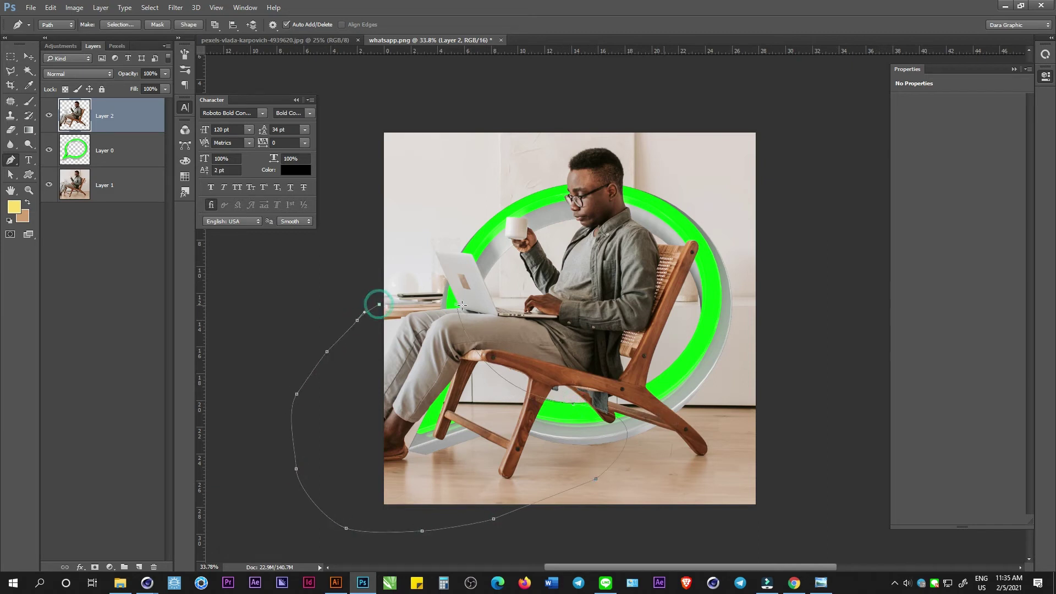
{"action": "left_click_drag", "start_coordinate": [455, 304], "coordinate": [480, 341]}
Step: Convert the path to a selection and delete Layer 2's man photo inside it
{"action": "key", "text": "ctrl+Return"}
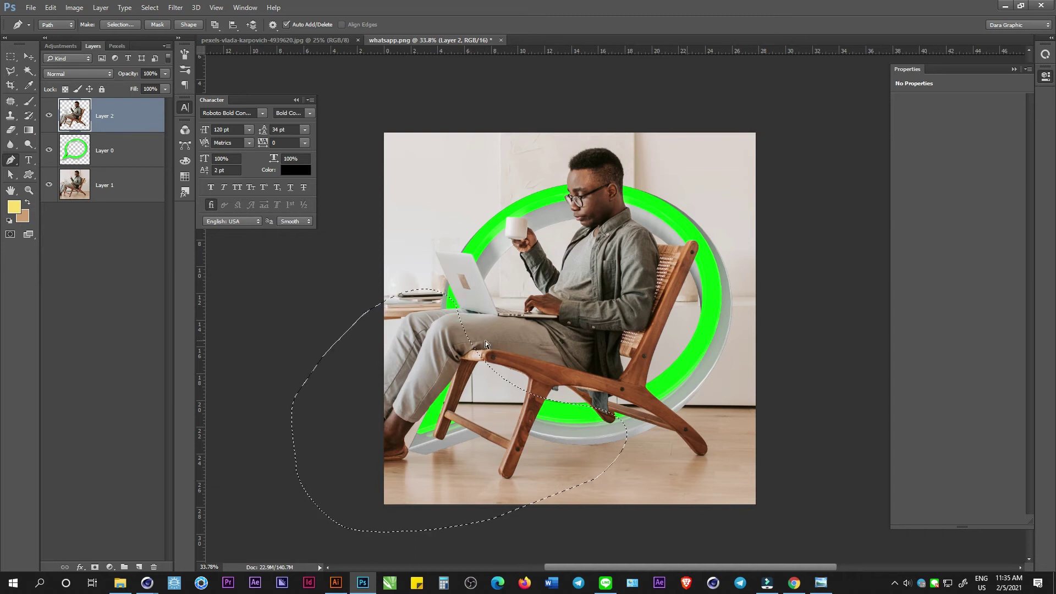
{"action": "key", "text": "Delete"}
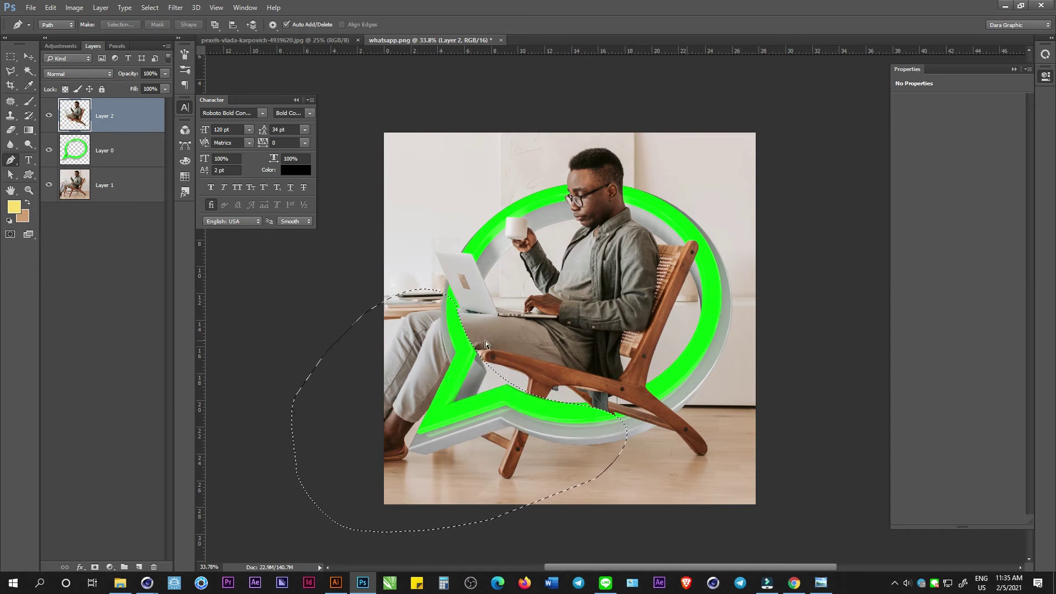
{"action": "key", "text": "ctrl+d"}
{"action": "scroll", "coordinate": [453, 312], "scroll_direction": "up", "scroll_amount": 1}
{"action": "scroll", "coordinate": [453, 312], "scroll_direction": "up", "scroll_amount": 4}
{"action": "scroll", "coordinate": [467, 316], "scroll_direction": "up", "scroll_amount": 4}
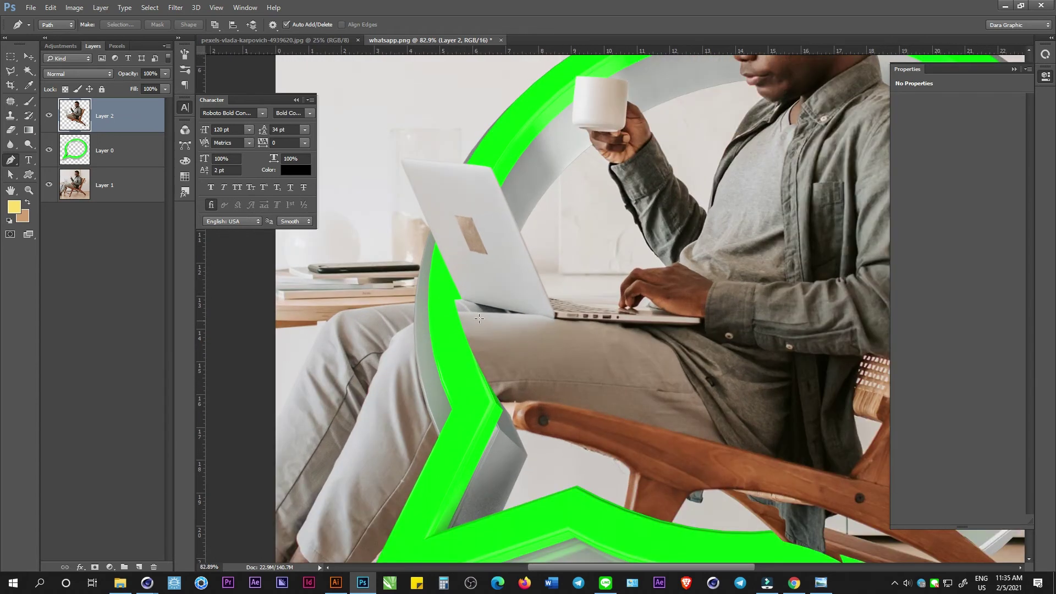
Step: Trace a second Pen path along the ring's left side with Layer 2 faded out
{"action": "left_click", "coordinate": [523, 227]}
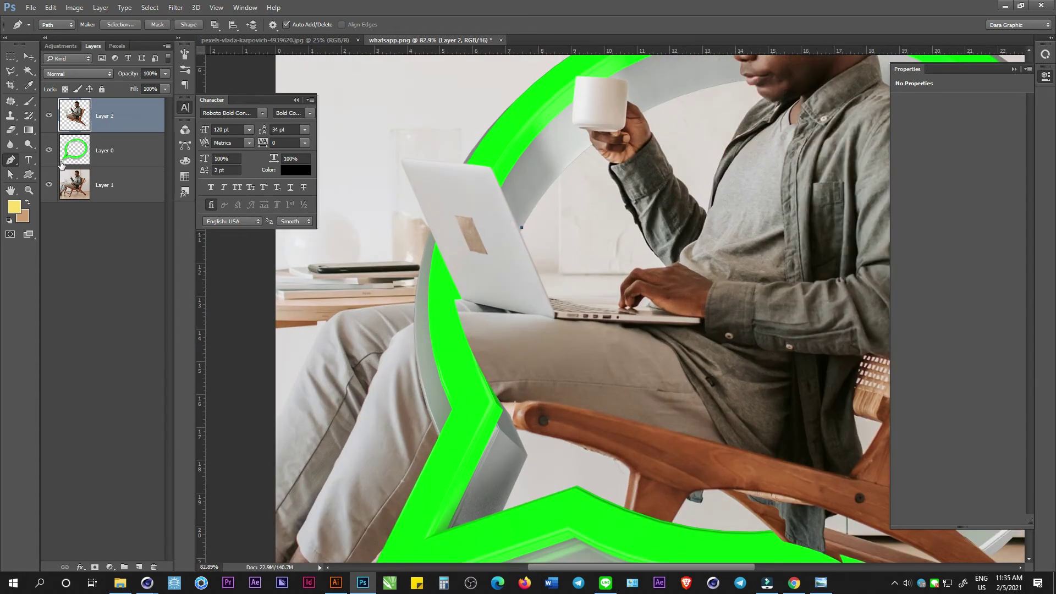
{"action": "left_click_drag", "start_coordinate": [126, 76], "coordinate": [113, 76]}
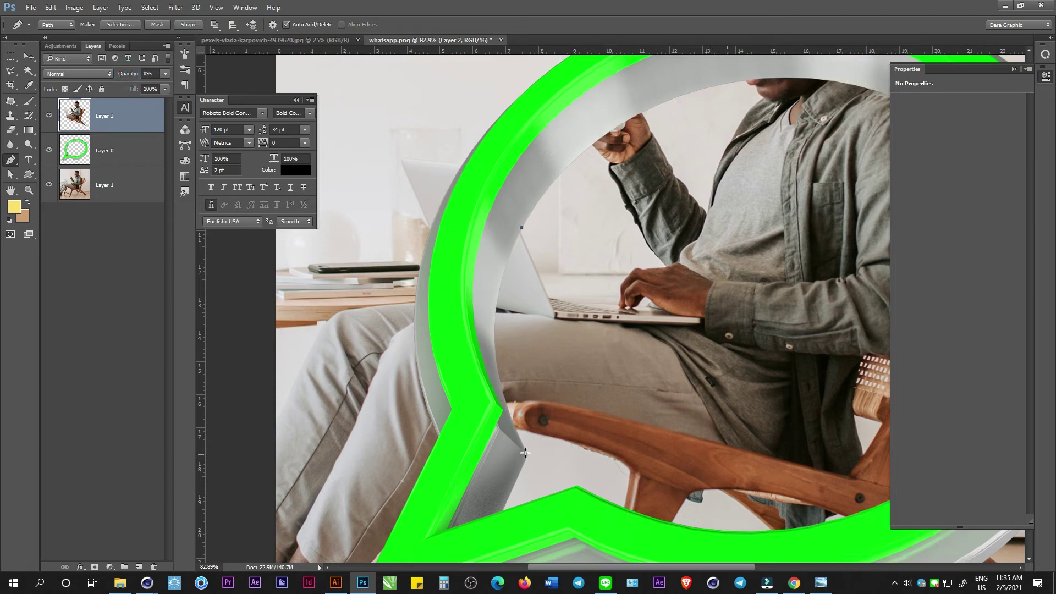
{"action": "left_click_drag", "start_coordinate": [493, 344], "coordinate": [497, 400]}
{"action": "left_click_drag", "start_coordinate": [528, 455], "coordinate": [529, 467]}
{"action": "left_click_drag", "start_coordinate": [364, 301], "coordinate": [358, 325]}
{"action": "left_click_drag", "start_coordinate": [408, 231], "coordinate": [435, 223]}
{"action": "left_click", "coordinate": [521, 228]}
Step: Convert the second path to a selection, toggle Layer 2's opacity to check, then deselect
{"action": "key", "text": "ctrl+Return"}
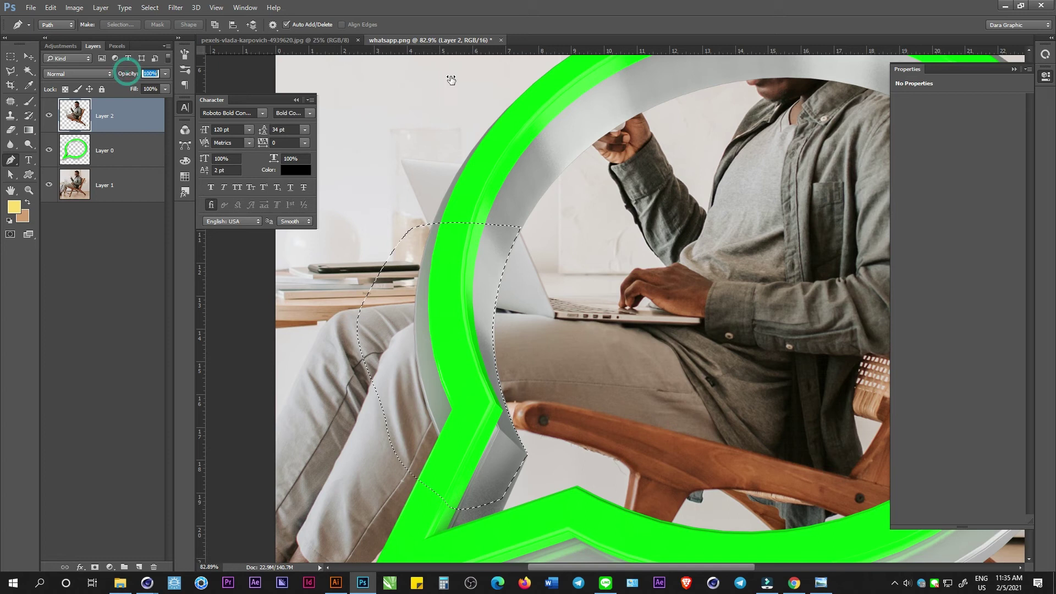
{"action": "key", "text": "0"}
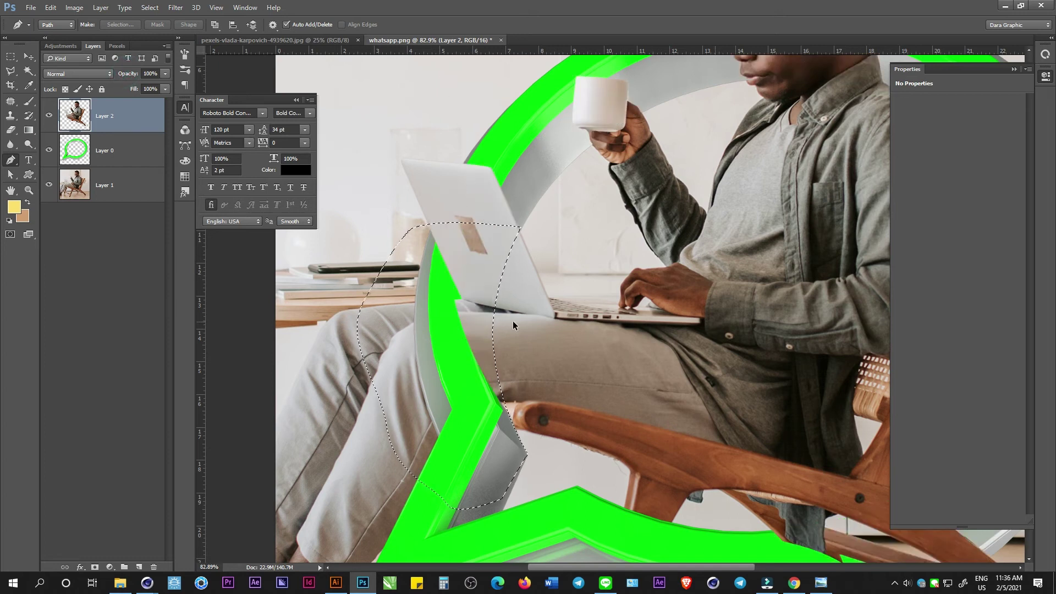
{"action": "key", "text": "0"}
{"action": "key", "text": "0"}
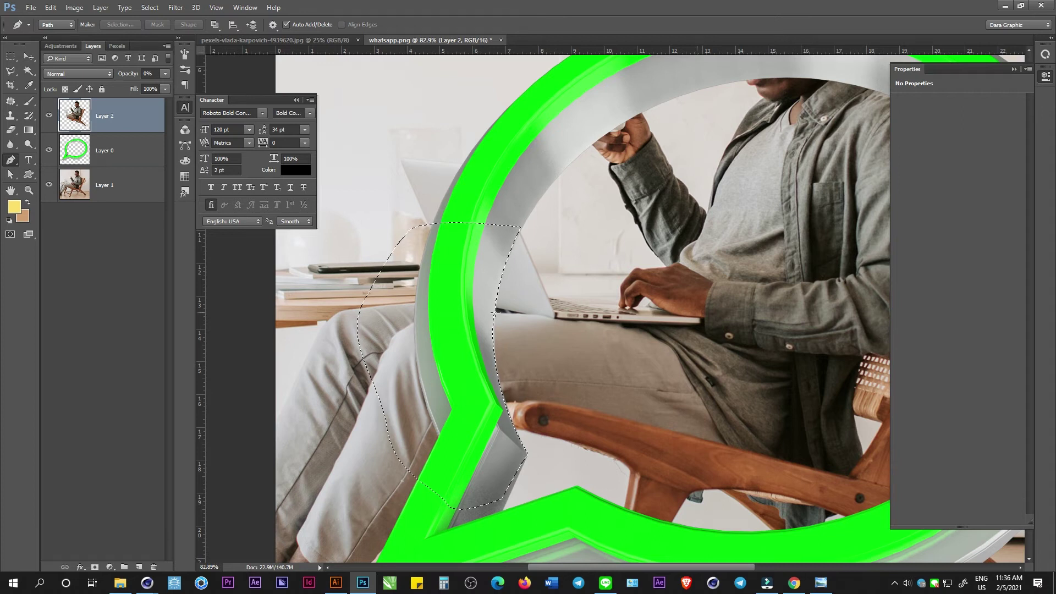
{"action": "key", "text": "ctrl+d"}
Step: Trace a third Pen path around the knee and turn it into a selection
{"action": "left_click", "coordinate": [495, 307]}
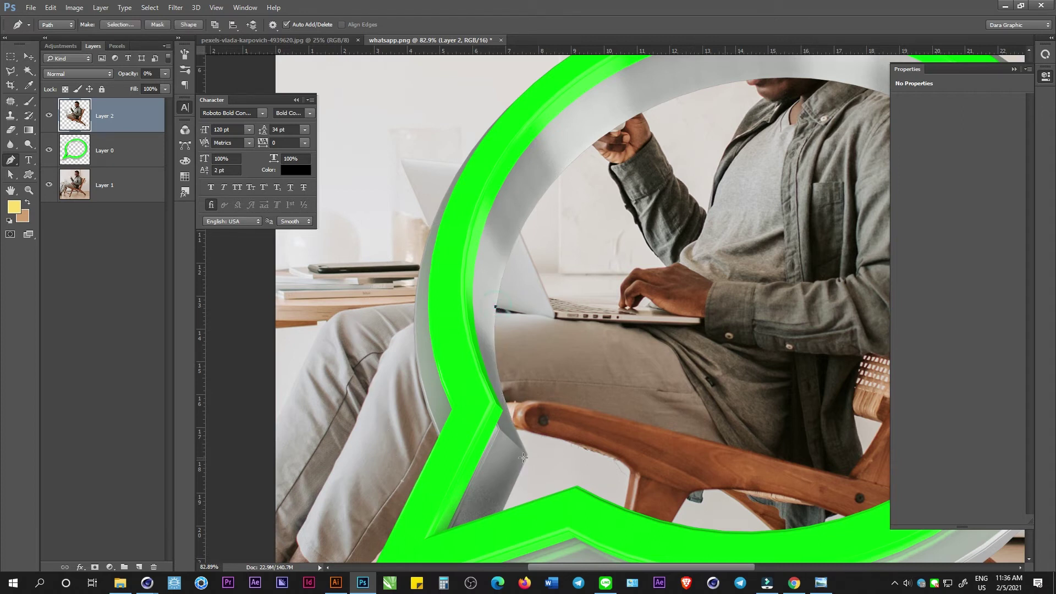
{"action": "left_click_drag", "start_coordinate": [527, 456], "coordinate": [569, 518]}
{"action": "left_click", "coordinate": [375, 499]}
{"action": "left_click_drag", "start_coordinate": [346, 379], "coordinate": [350, 359]}
{"action": "left_click_drag", "start_coordinate": [496, 307], "coordinate": [570, 370]}
{"action": "key", "text": "ctrl+Return"}
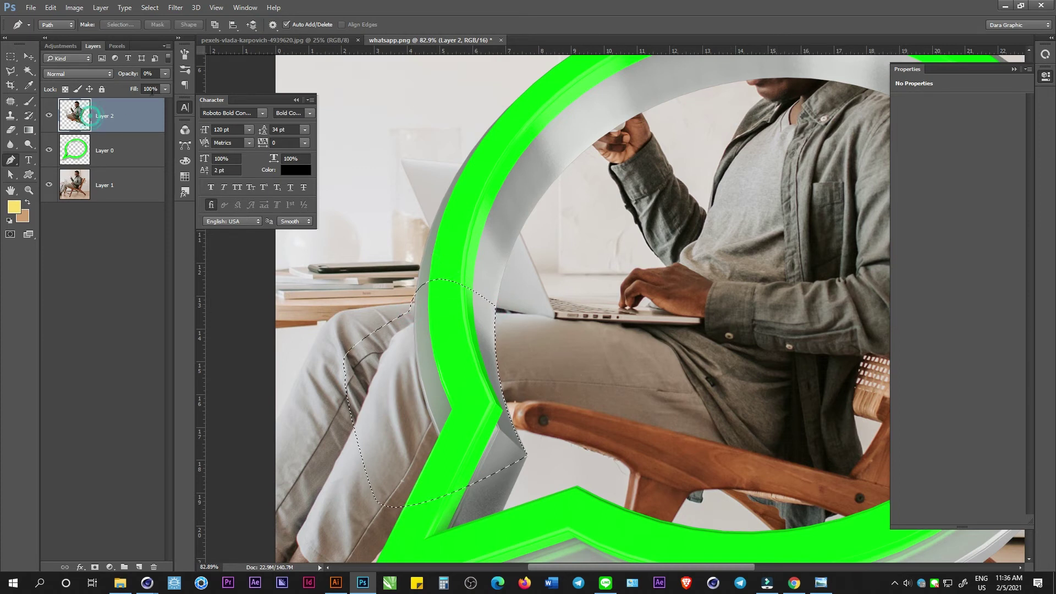
Step: Restore Layer 2 to full opacity, try deleting inside the selection, undo, and invert it
{"action": "left_click_drag", "start_coordinate": [130, 74], "coordinate": [160, 73]}
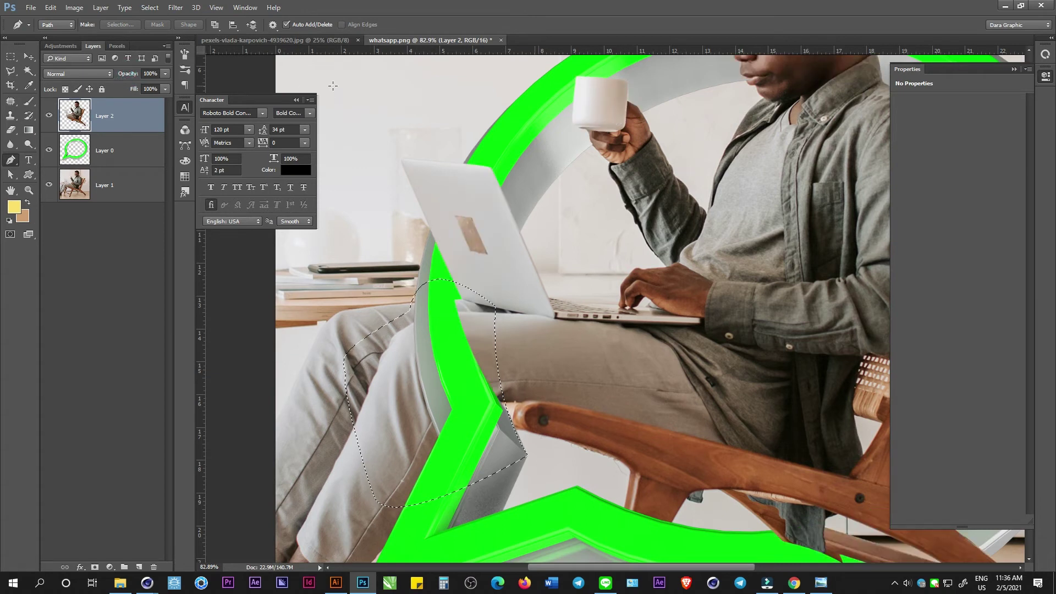
{"action": "key", "text": "Delete"}
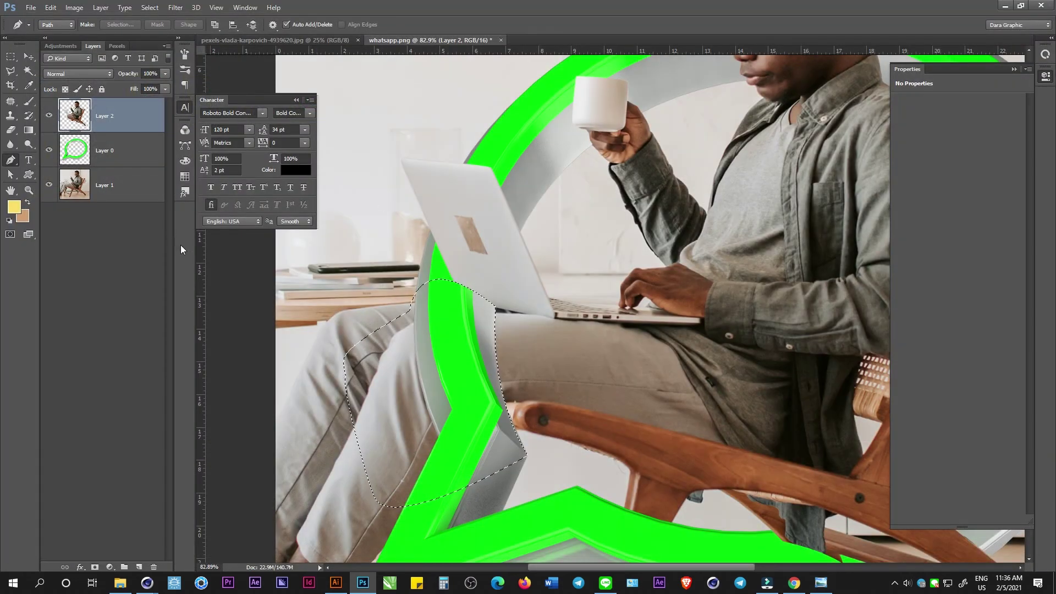
{"action": "key", "text": "ctrl+z"}
{"action": "key", "text": "ctrl+shift+i"}
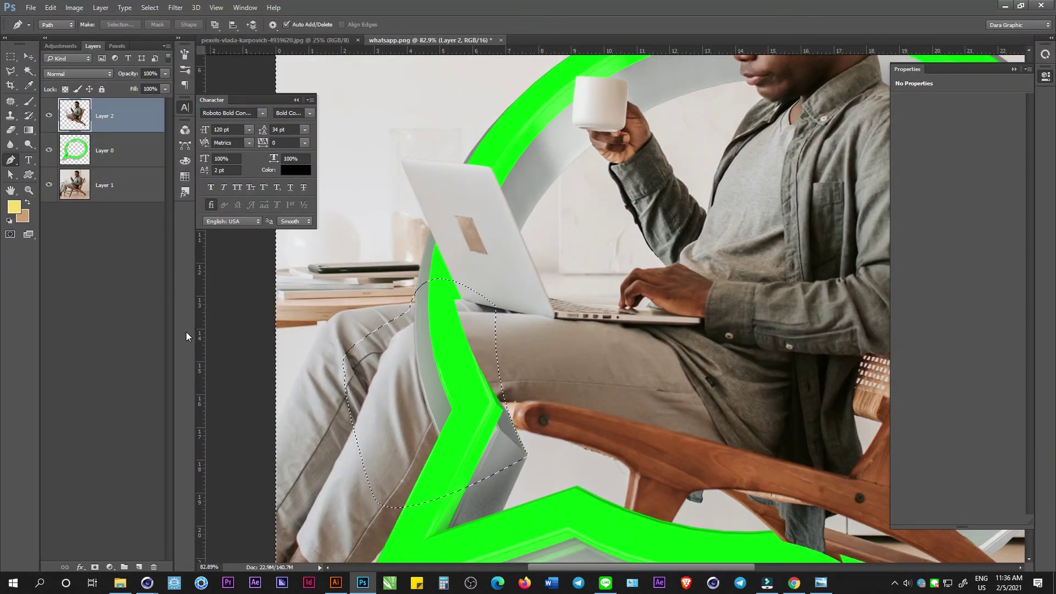
Step: Mask Layer 2 from the inverted selection and ready the Brush with white
{"action": "left_click", "coordinate": [95, 567]}
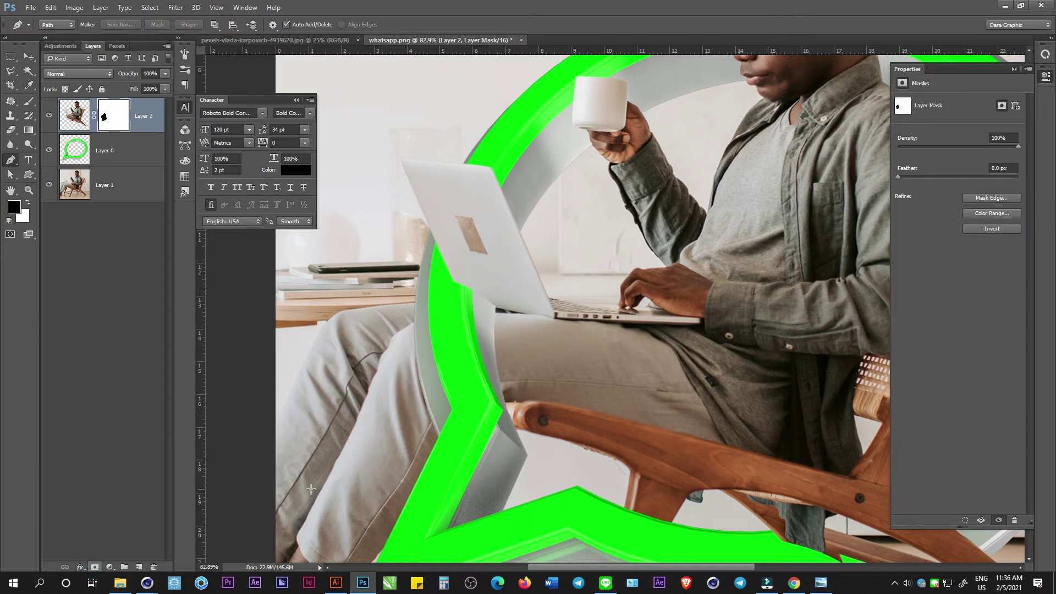
{"action": "scroll", "coordinate": [503, 318], "scroll_direction": "up", "scroll_amount": 2}
{"action": "scroll", "coordinate": [504, 317], "scroll_direction": "up", "scroll_amount": 2}
{"action": "scroll", "coordinate": [504, 317], "scroll_direction": "up", "scroll_amount": 1}
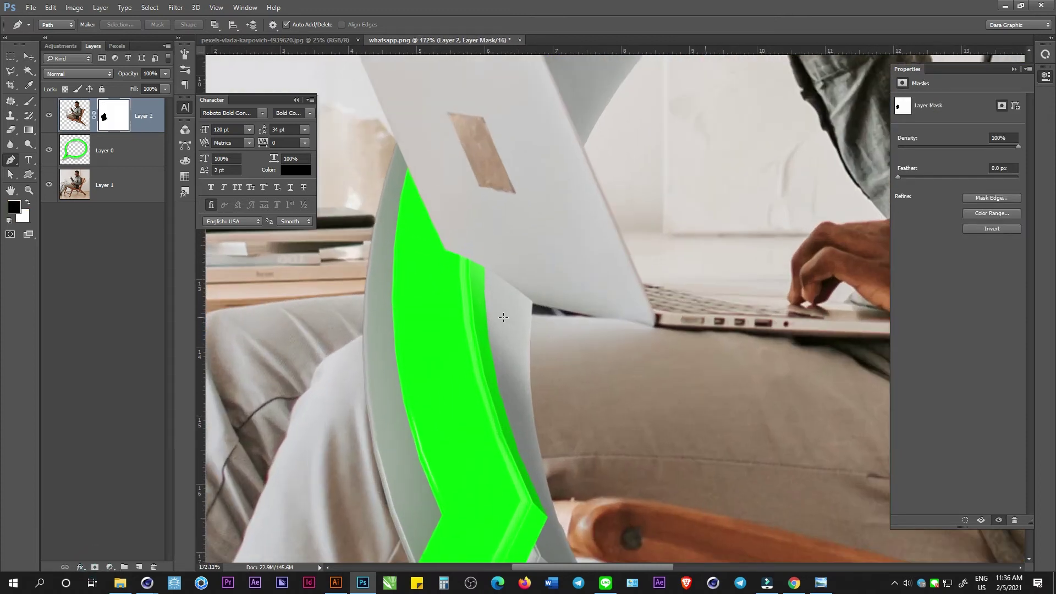
{"action": "key", "text": "b"}
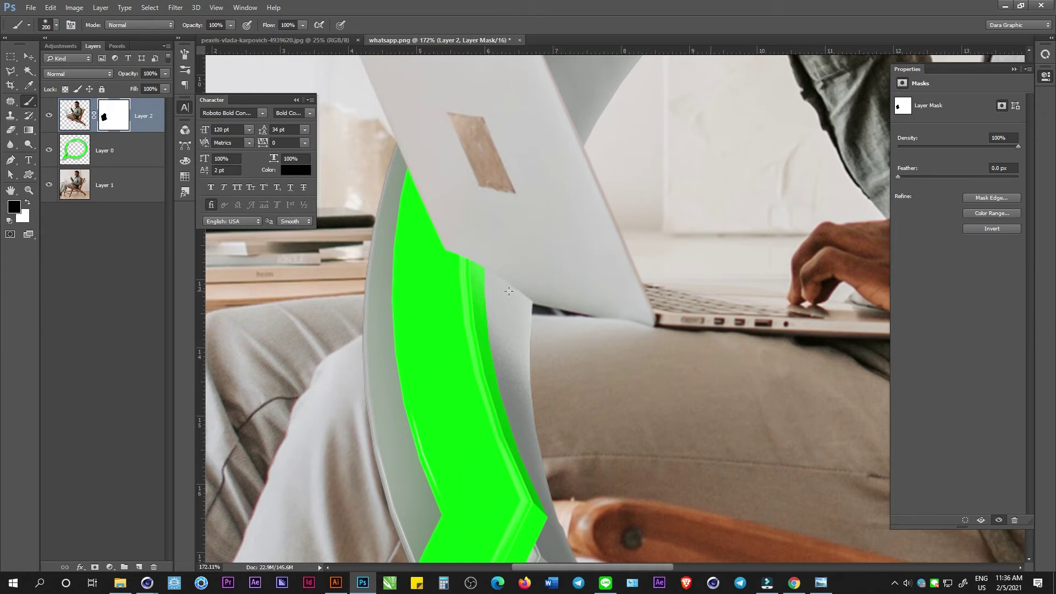
{"action": "key", "text": "z"}
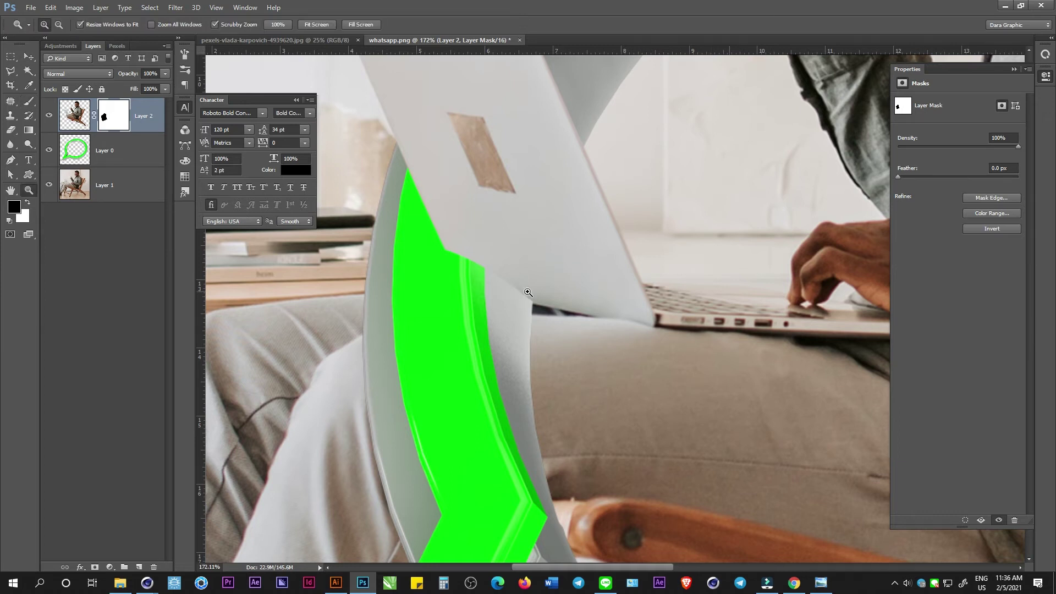
{"action": "key", "text": "b"}
{"action": "key", "text": "x"}
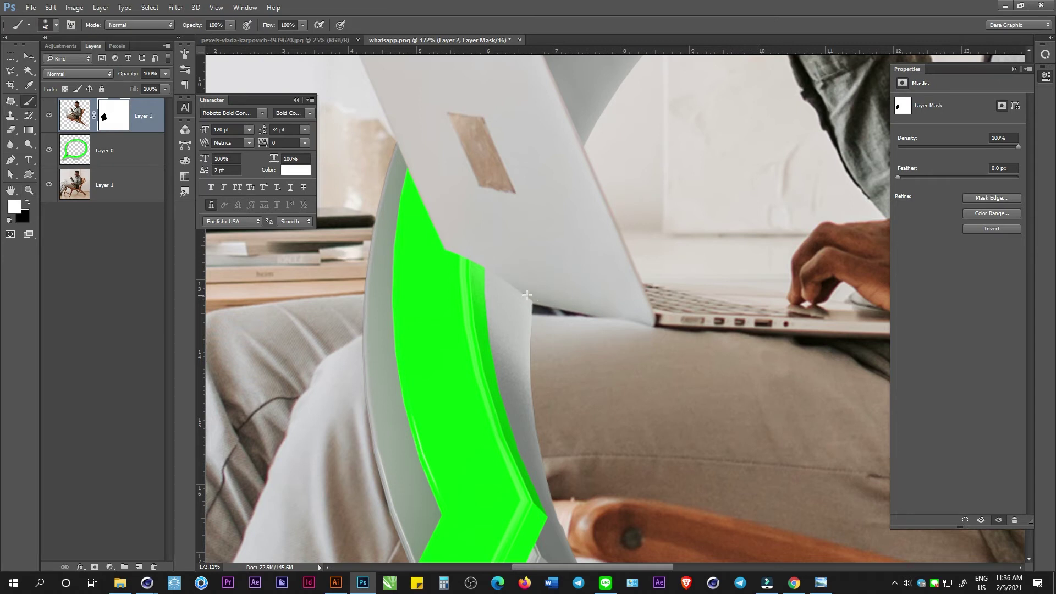
Step: Paint the mask white then black along the laptop edge over the green rim, then zoom out
{"action": "mouse_move", "coordinate": [525, 292]}
{"action": "left_mouse_down"}
{"action": "mouse_move", "coordinate": [515, 302]}
{"action": "mouse_move", "coordinate": [478, 259]}
{"action": "mouse_move", "coordinate": [487, 273]}
{"action": "mouse_move", "coordinate": [471, 275]}
{"action": "left_mouse_up"}
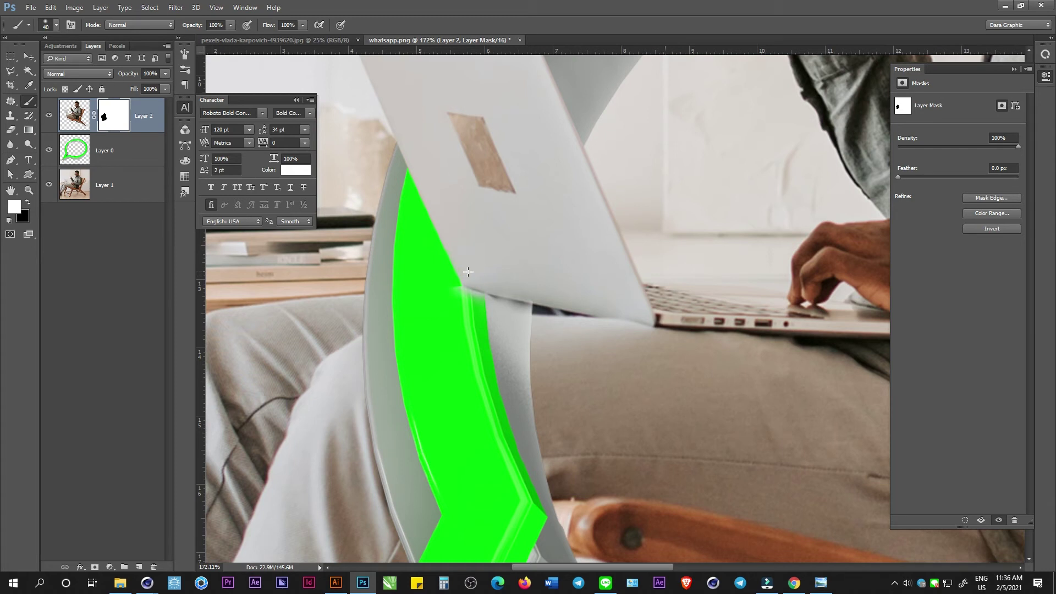
{"action": "key", "text": "x"}
{"action": "left_click_drag", "start_coordinate": [469, 305], "coordinate": [493, 317]}
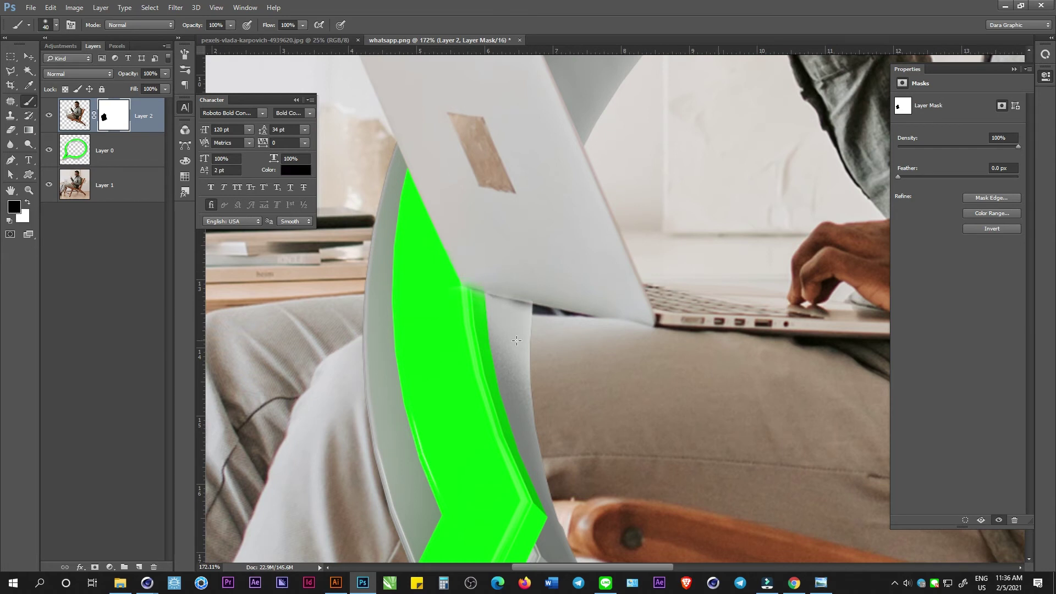
{"action": "scroll", "coordinate": [517, 341], "scroll_direction": "down", "scroll_amount": 2}
{"action": "scroll", "coordinate": [523, 352], "scroll_direction": "down", "scroll_amount": 2}
{"action": "scroll", "coordinate": [533, 368], "scroll_direction": "down", "scroll_amount": 1}
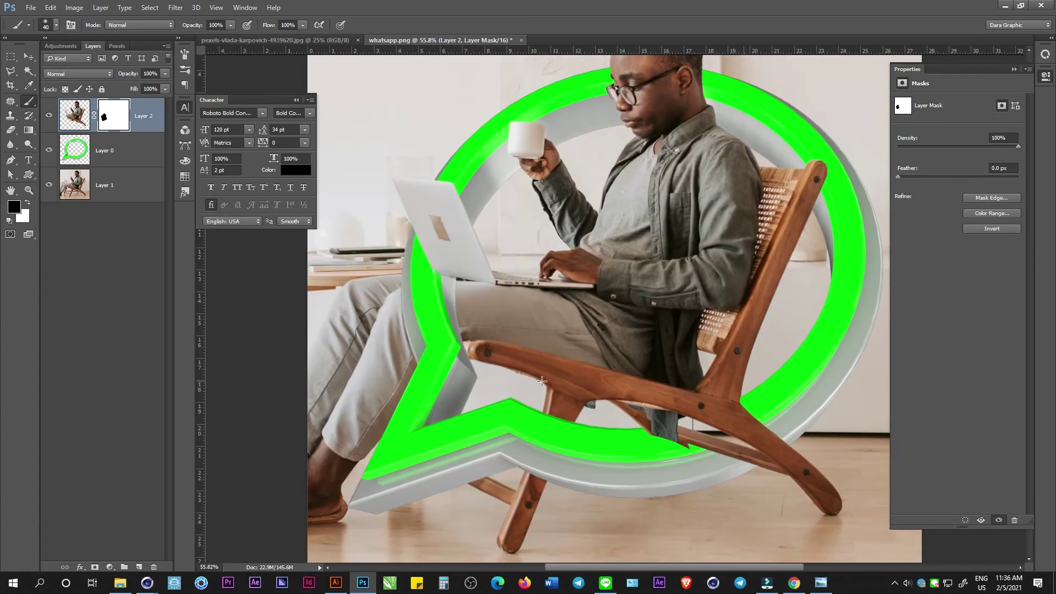
{"action": "scroll", "coordinate": [542, 380], "scroll_direction": "down", "scroll_amount": 2}
Step: Scale the photo, bubble and man layers together to about 82.7%, then add a white mask to Layer 1
{"action": "key", "text": "v"}
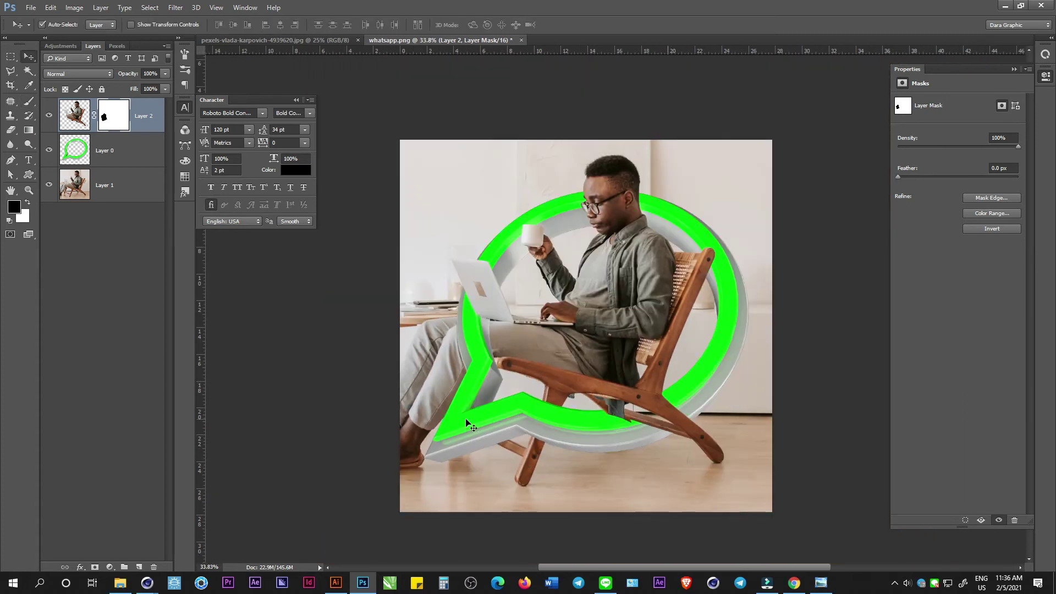
{"action": "left_click", "coordinate": [114, 185]}
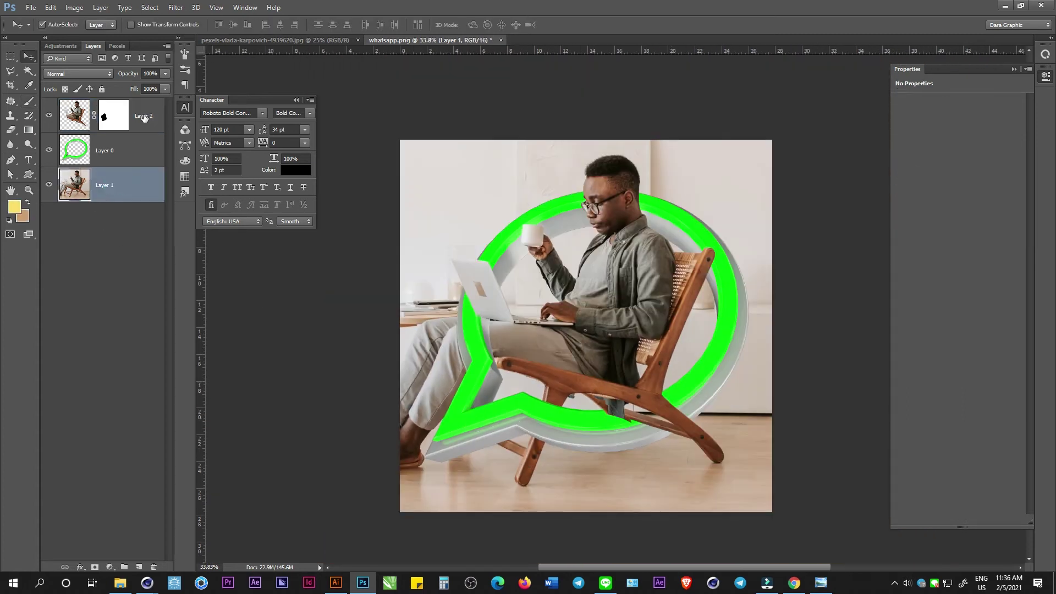
{"action": "left_click", "coordinate": [143, 116], "text": "shift"}
{"action": "key", "text": "ctrl+t"}
{"action": "scroll", "coordinate": [679, 214], "scroll_direction": "down", "scroll_amount": 3}
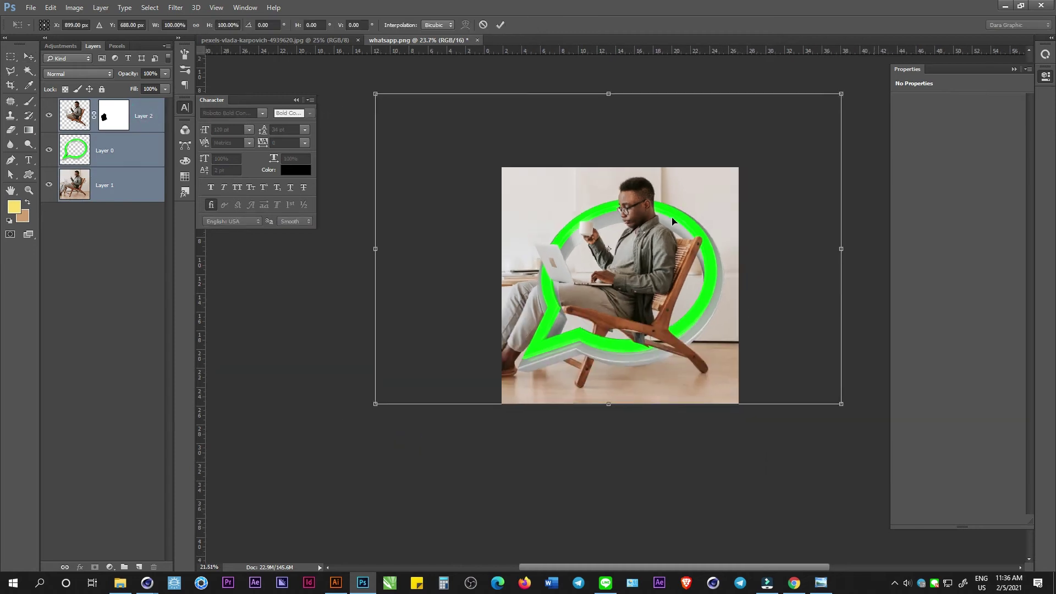
{"action": "left_click_drag", "start_coordinate": [801, 122], "coordinate": [771, 144]}
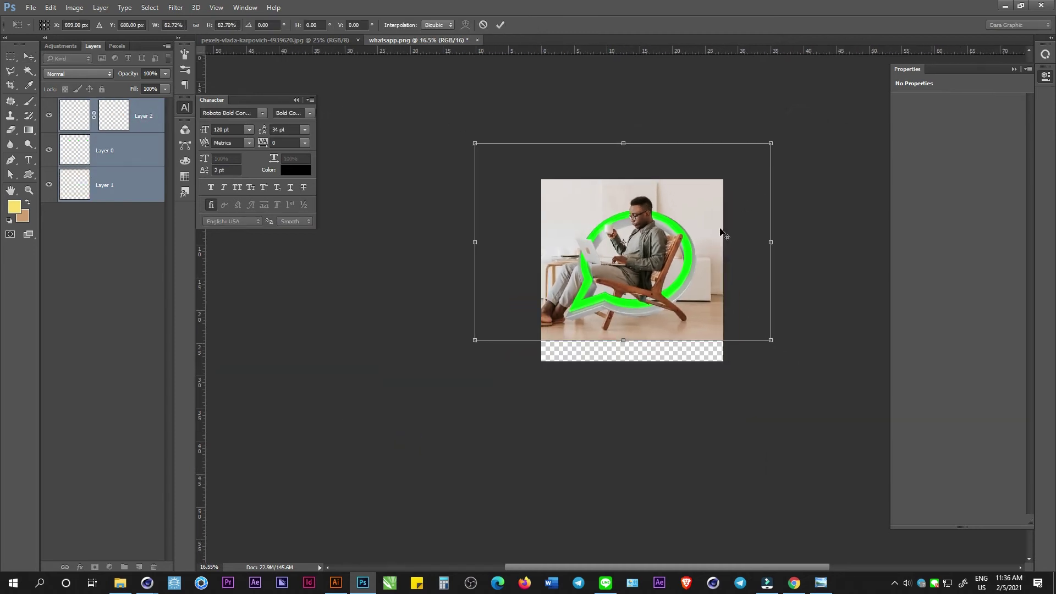
{"action": "left_click_drag", "start_coordinate": [673, 280], "coordinate": [675, 282]}
{"action": "key", "text": "Return"}
{"action": "left_click", "coordinate": [99, 188]}
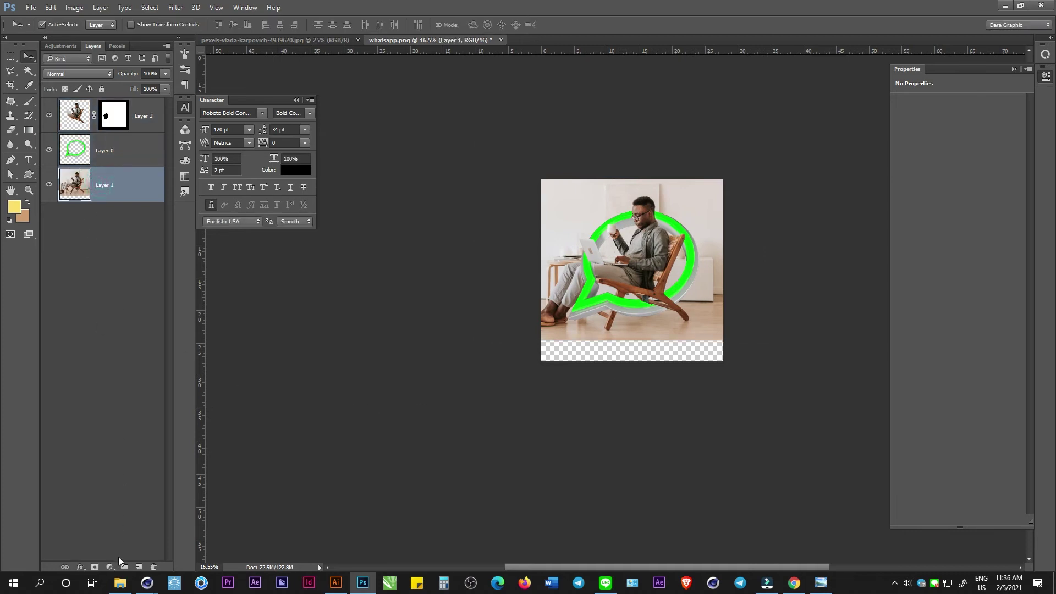
{"action": "left_click", "coordinate": [95, 567]}
Step: Fade Layer 1's edges with a 700 px soft black brush on its mask, then add empty Layer 3
{"action": "key", "text": "b"}
{"action": "scroll", "coordinate": [607, 342], "scroll_direction": "up", "scroll_amount": 2}
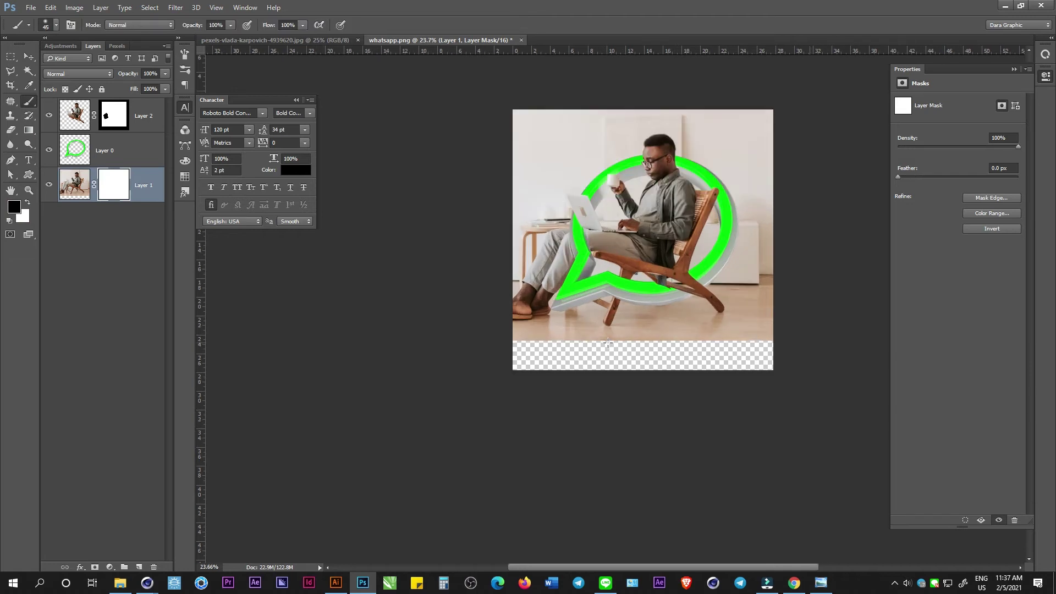
{"action": "key", "text": "bracketright"}
{"action": "key", "text": "bracketright"}
{"action": "key", "text": "bracketright"}
{"action": "mouse_move", "coordinate": [524, 395]}
{"action": "left_mouse_down"}
{"action": "mouse_move", "coordinate": [850, 255]}
{"action": "mouse_move", "coordinate": [505, 142]}
{"action": "mouse_move", "coordinate": [498, 325]}
{"action": "left_mouse_up"}
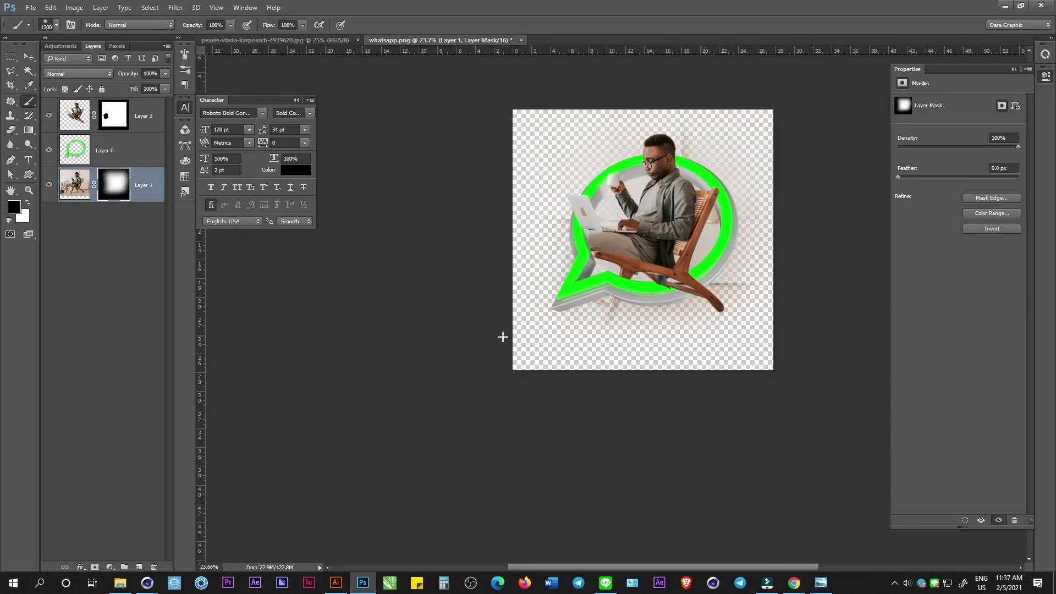
{"action": "scroll", "coordinate": [523, 269], "scroll_direction": "up", "scroll_amount": 2}
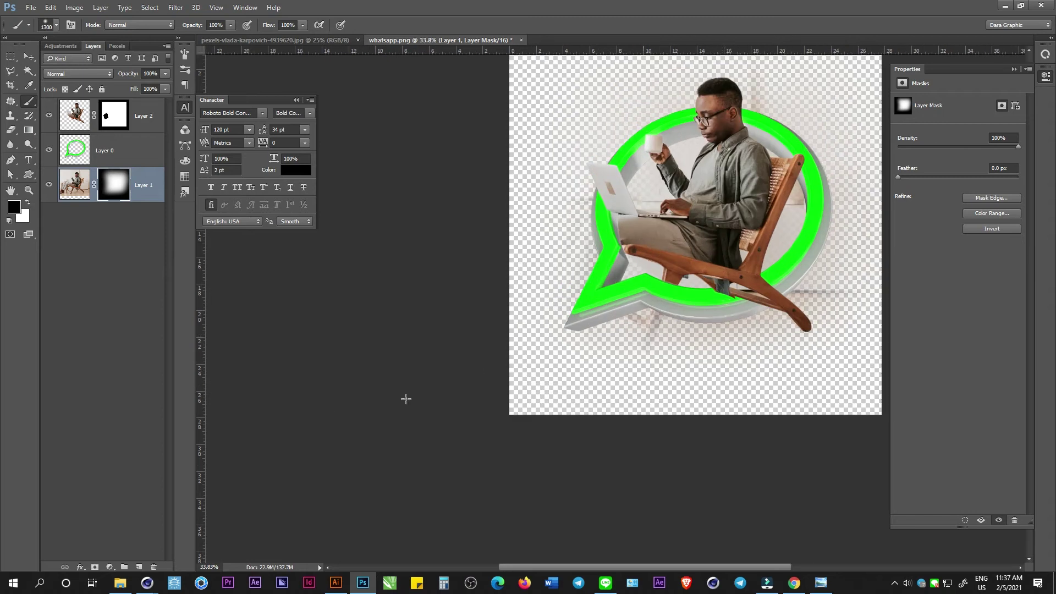
{"action": "left_click", "coordinate": [139, 567]}
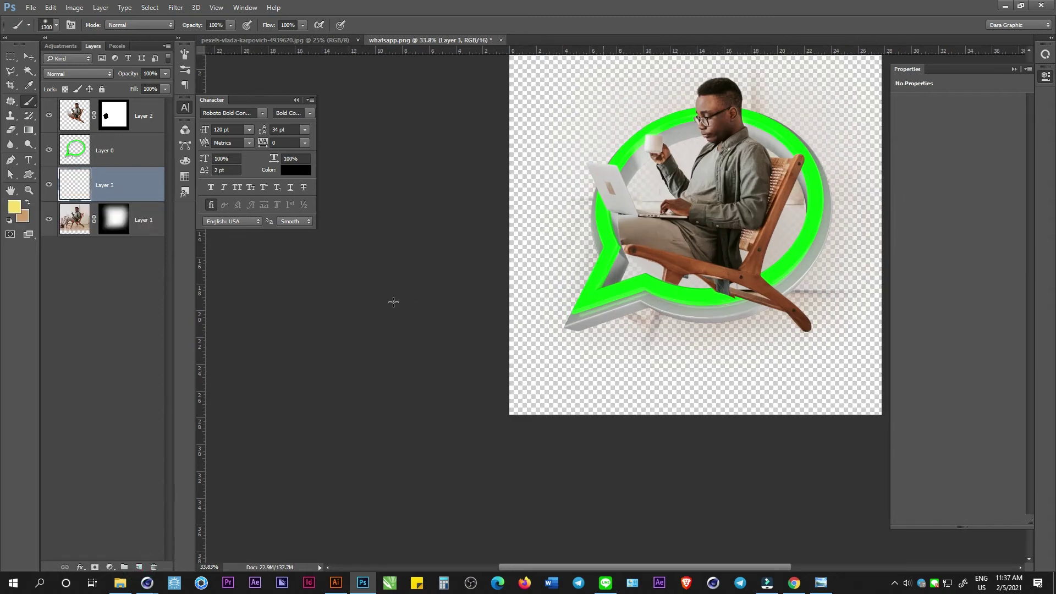
Step: Fill Layer 3 with tan and place it beneath the faded photo layer
{"action": "key", "text": "alt+BackSpace"}
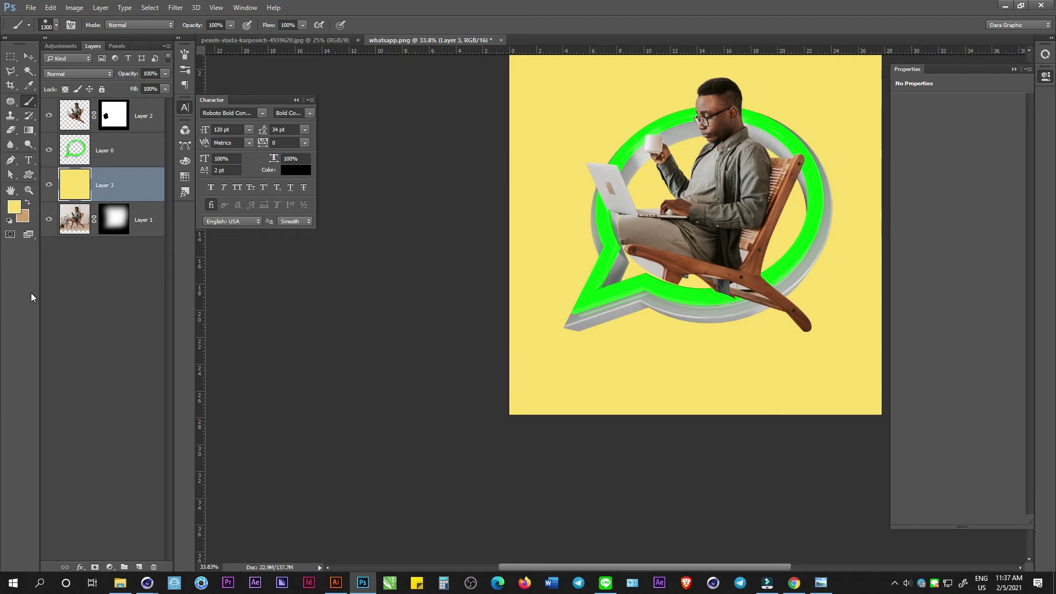
{"action": "key", "text": "ctrl+bracketleft"}
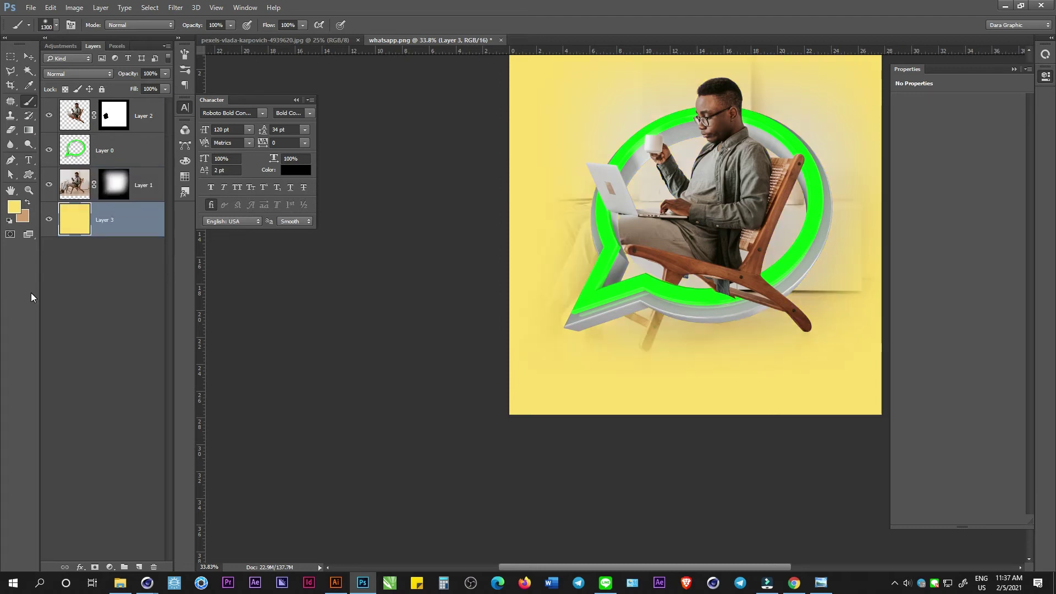
{"action": "key", "text": "ctrl+BackSpace"}
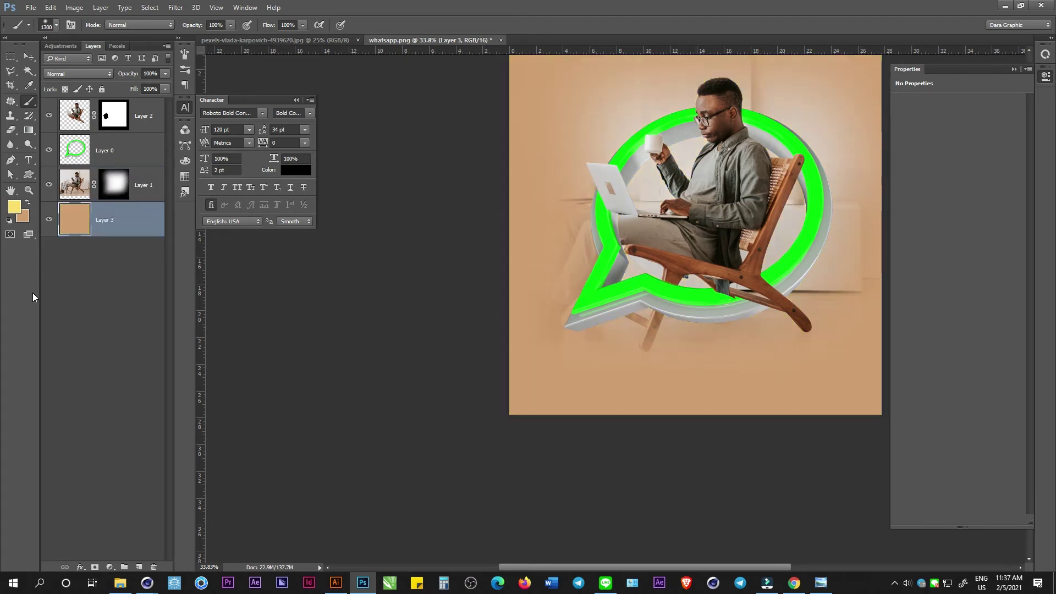
Step: Crop the canvas to its full frame, discarding pixels beyond its edges
{"action": "key", "text": "v"}
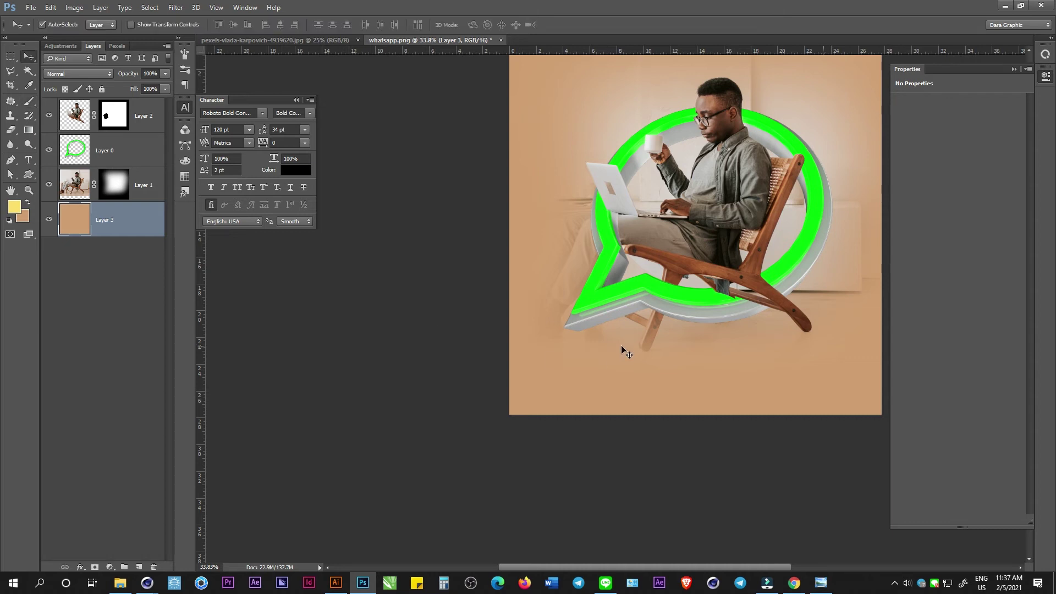
{"action": "scroll", "coordinate": [676, 286], "scroll_direction": "down", "scroll_amount": 3}
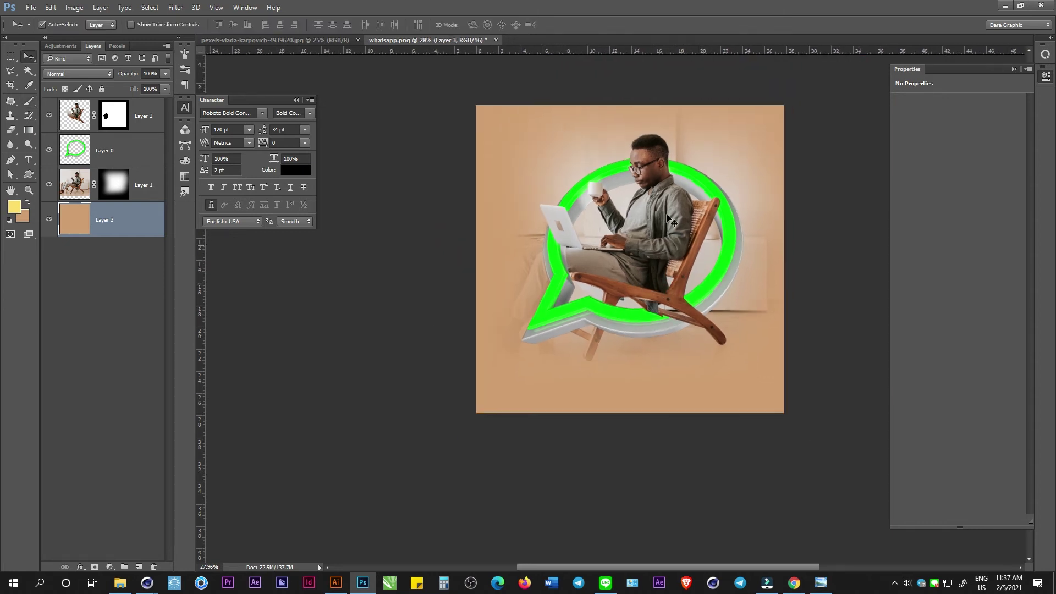
{"action": "scroll", "coordinate": [668, 219], "scroll_direction": "up", "scroll_amount": 3}
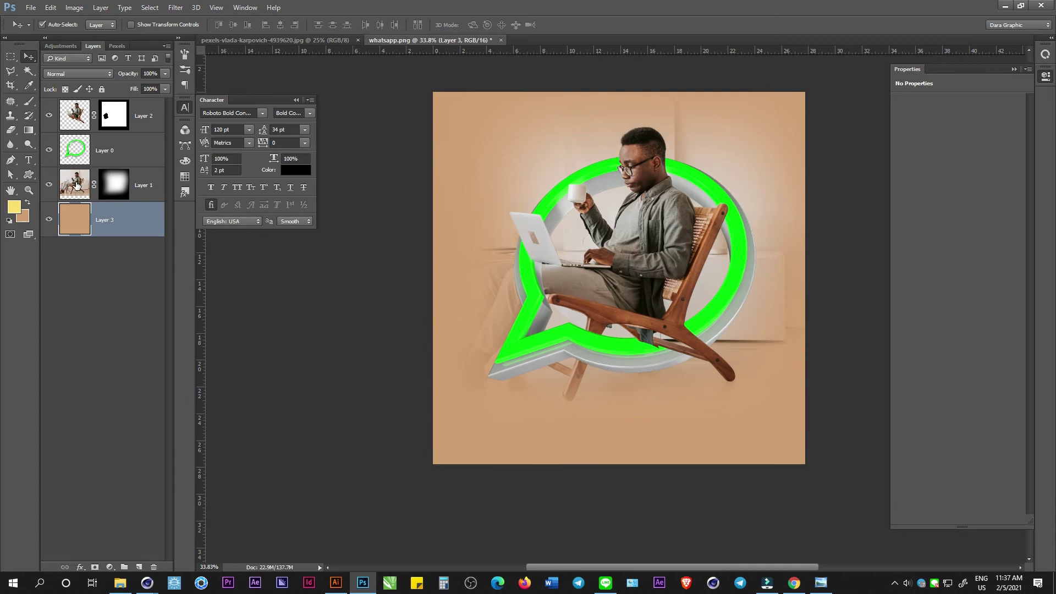
{"action": "left_click", "coordinate": [77, 185]}
{"action": "key", "text": "c"}
{"action": "scroll", "coordinate": [429, 231], "scroll_direction": "down", "scroll_amount": 2}
{"action": "left_click_drag", "start_coordinate": [439, 110], "coordinate": [786, 469]}
{"action": "key", "text": "Return"}
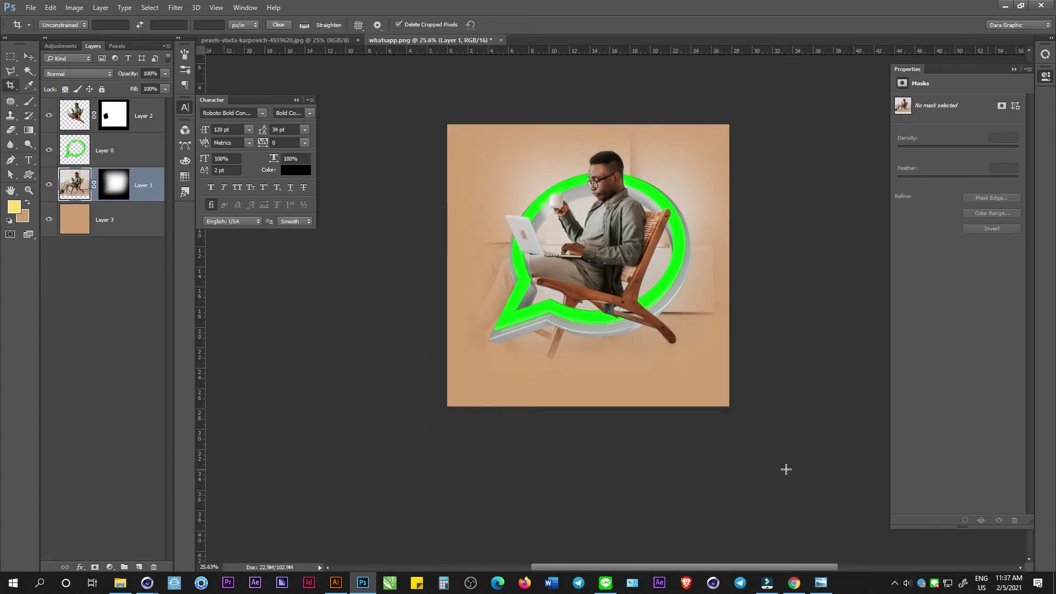
Step: Scale Layers 2, 0 and 1 together to about 94.4% and shift them slightly left
{"action": "key", "text": "v"}
{"action": "left_click", "coordinate": [147, 117], "text": "shift"}
{"action": "scroll", "coordinate": [638, 245], "scroll_direction": "up", "scroll_amount": 2}
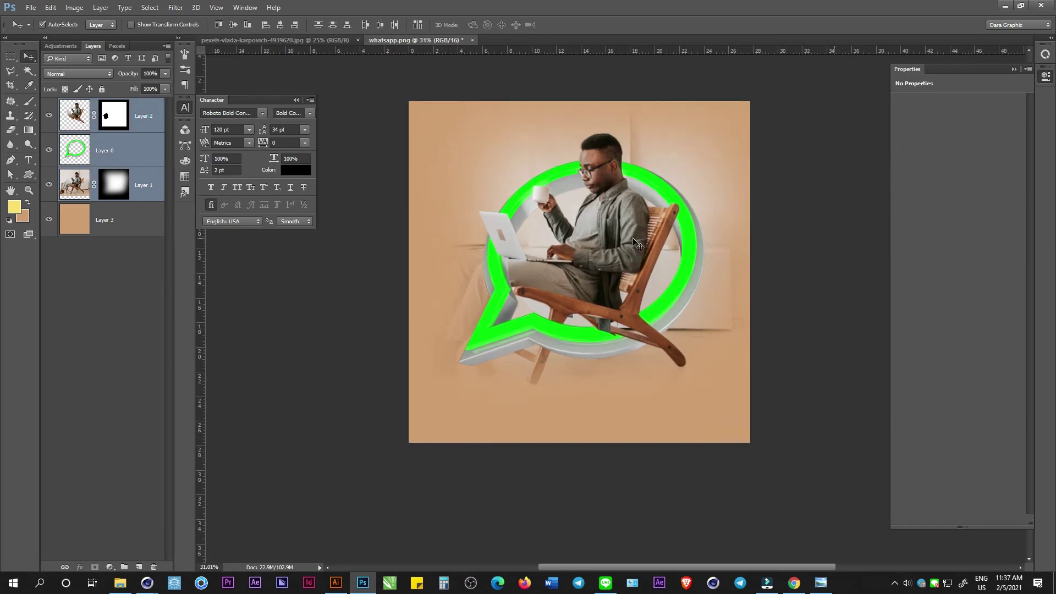
{"action": "key", "text": "ctrl+t"}
{"action": "left_click_drag", "start_coordinate": [751, 102], "coordinate": [741, 110]}
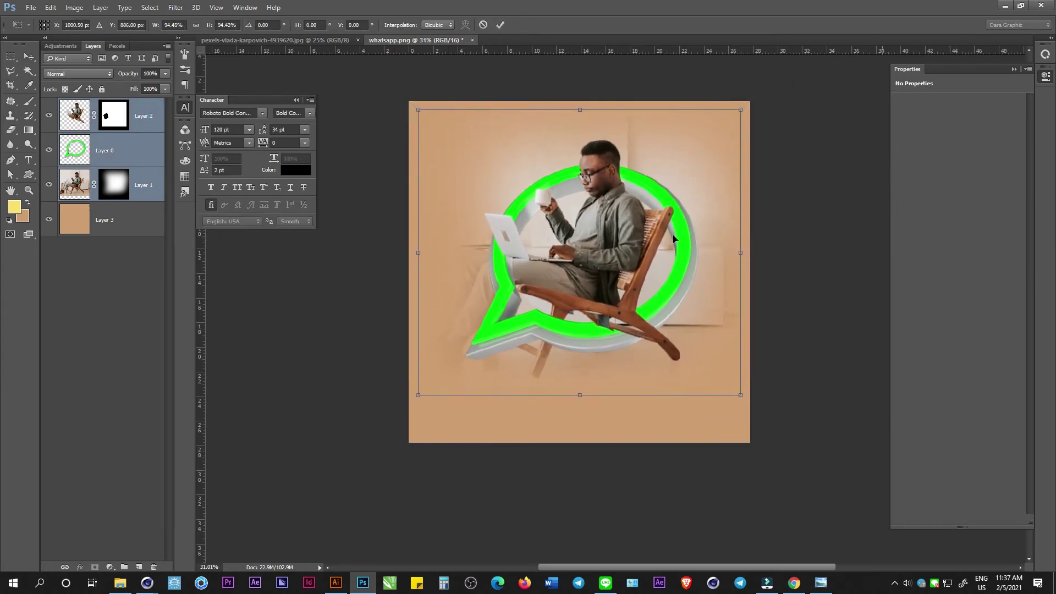
{"action": "left_click_drag", "start_coordinate": [674, 238], "coordinate": [678, 244]}
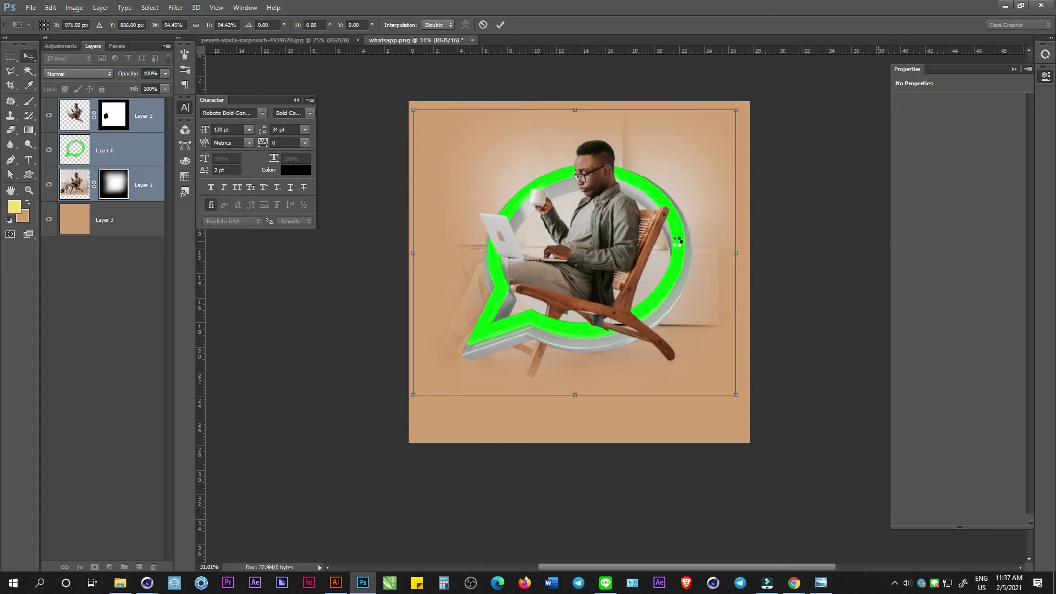
{"action": "key", "text": "Return"}
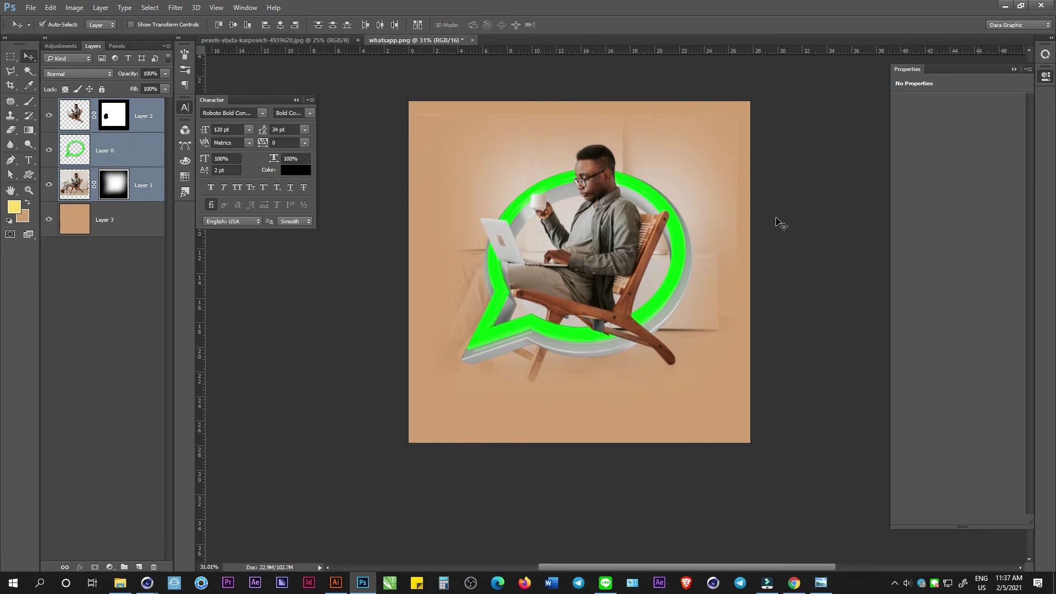
Step: Select Layer 1's mask and ready the Brush with default black and white colours
{"action": "left_click", "coordinate": [113, 185]}
{"action": "key", "text": "d"}
{"action": "key", "text": "b"}
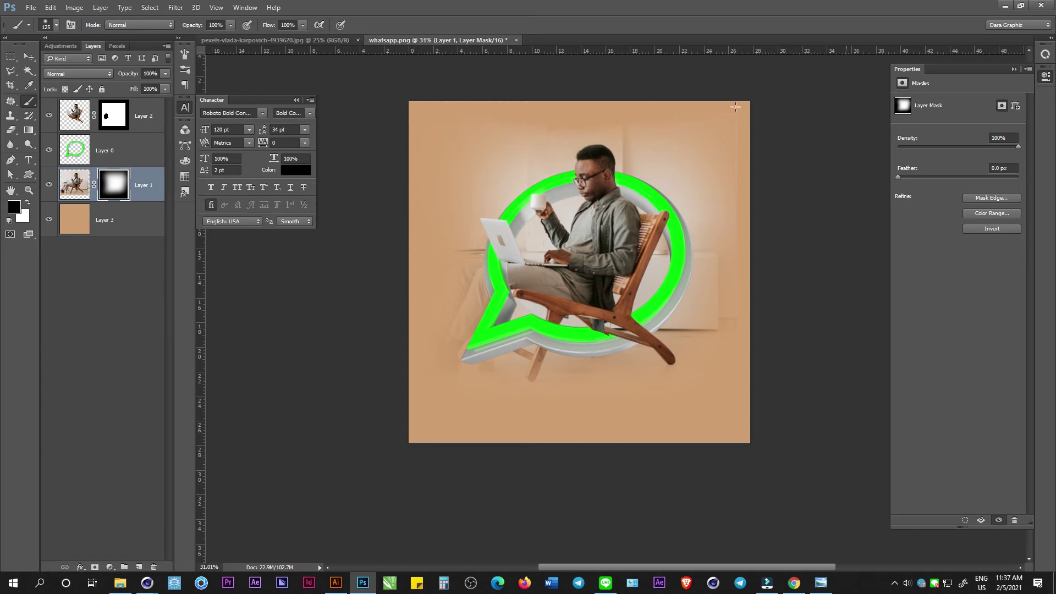
Step: Paint Layer 1's mask black to fade the light wall right of the ring and the photo's bottom edge
{"action": "key", "text": "ctrl+2"}
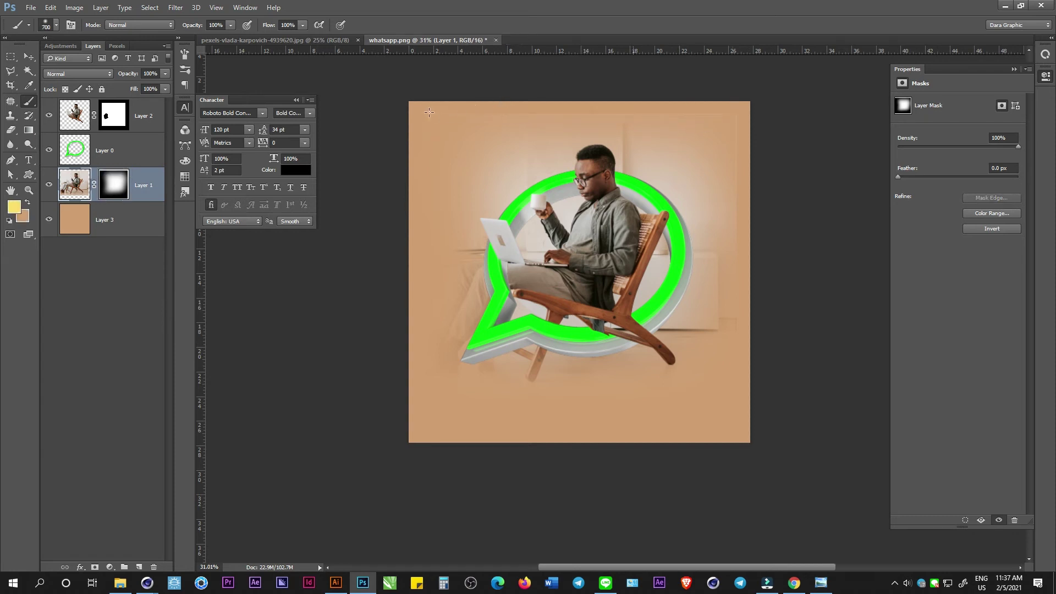
{"action": "left_click_drag", "start_coordinate": [429, 112], "coordinate": [707, 85]}
{"action": "key", "text": "ctrl+z"}
{"action": "left_click", "coordinate": [114, 187]}
{"action": "left_click", "coordinate": [677, 101]}
{"action": "left_click", "coordinate": [750, 210]}
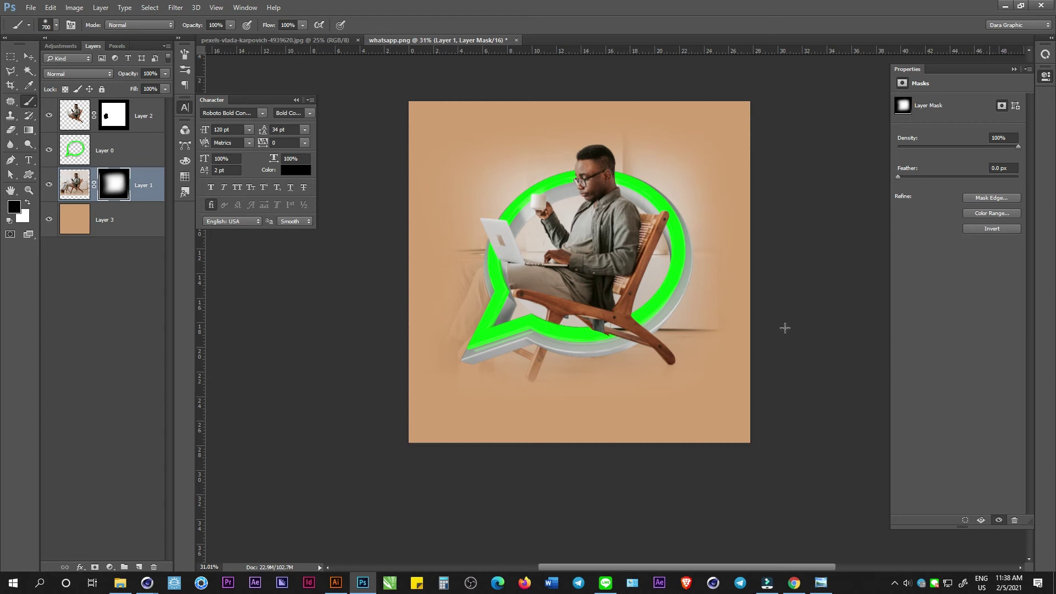
{"action": "left_click", "coordinate": [683, 442]}
Step: Free Transform Layers 2, 0 and 1 together and commit the transform
{"action": "scroll", "coordinate": [503, 295], "scroll_direction": "up", "scroll_amount": 2}
{"action": "key", "text": "v"}
{"action": "scroll", "coordinate": [605, 231], "scroll_direction": "down", "scroll_amount": 2}
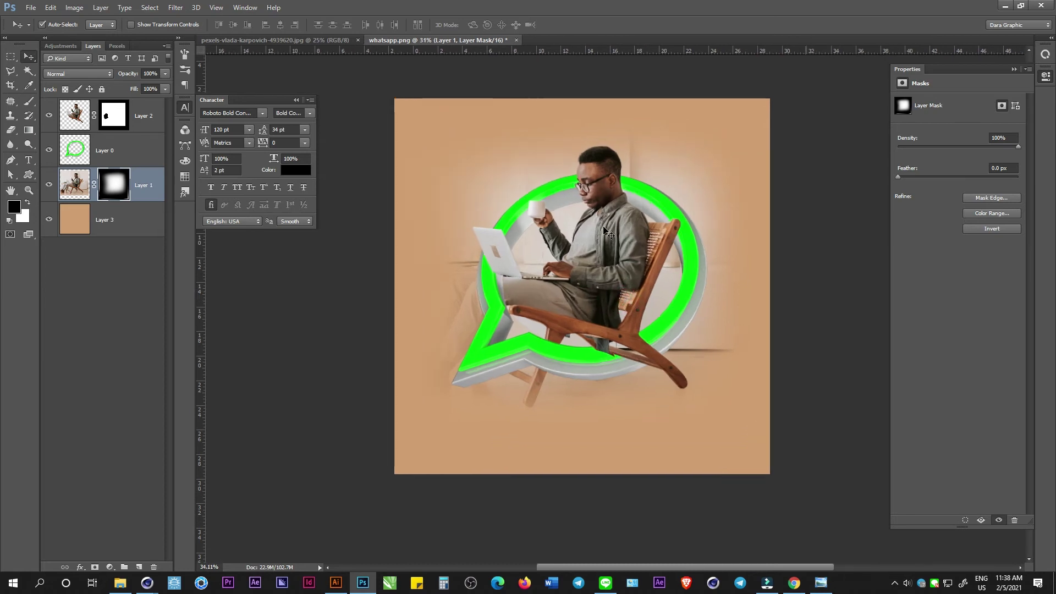
{"action": "scroll", "coordinate": [605, 231], "scroll_direction": "up", "scroll_amount": 1}
{"action": "left_click", "coordinate": [133, 117], "text": "shift"}
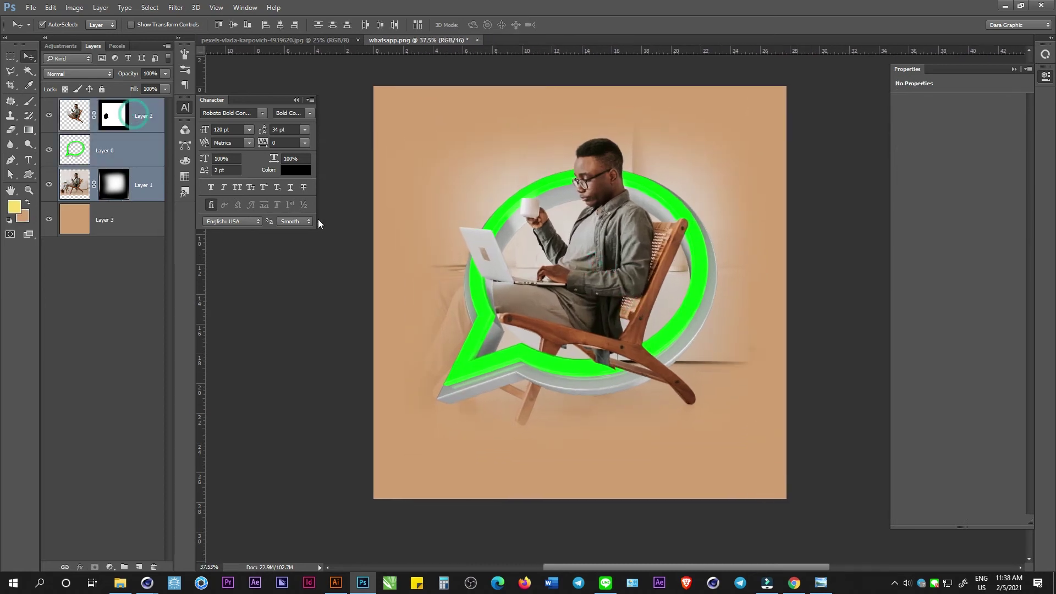
{"action": "key", "text": "ctrl+t"}
{"action": "double_click", "coordinate": [612, 312]}
Step: On a new layer, draw a three-line wave custom shape in the lower-right corner
{"action": "left_click", "coordinate": [140, 567]}
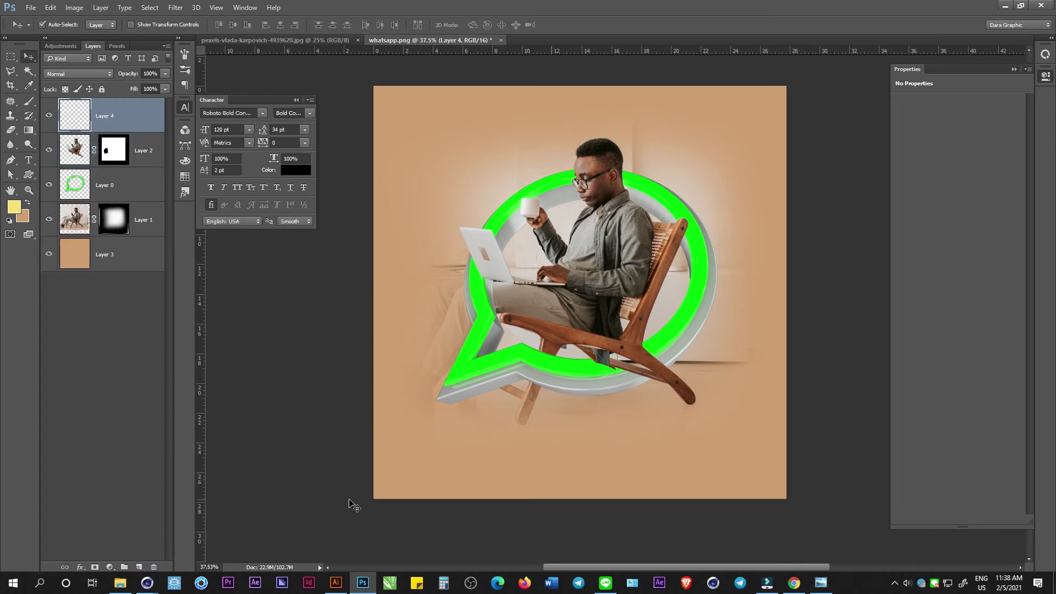
{"action": "right_click", "coordinate": [29, 174]}
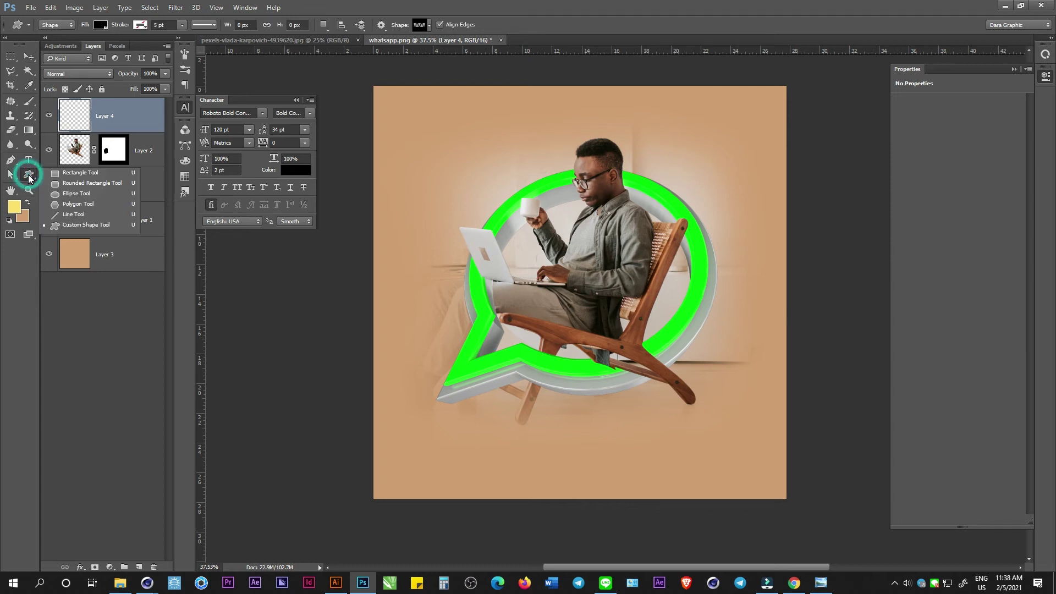
{"action": "left_click", "coordinate": [71, 228]}
{"action": "mouse_move", "coordinate": [662, 433]}
{"action": "left_mouse_down"}
{"action": "mouse_move", "coordinate": [798, 473]}
{"action": "mouse_move", "coordinate": [806, 463]}
{"action": "left_mouse_up"}
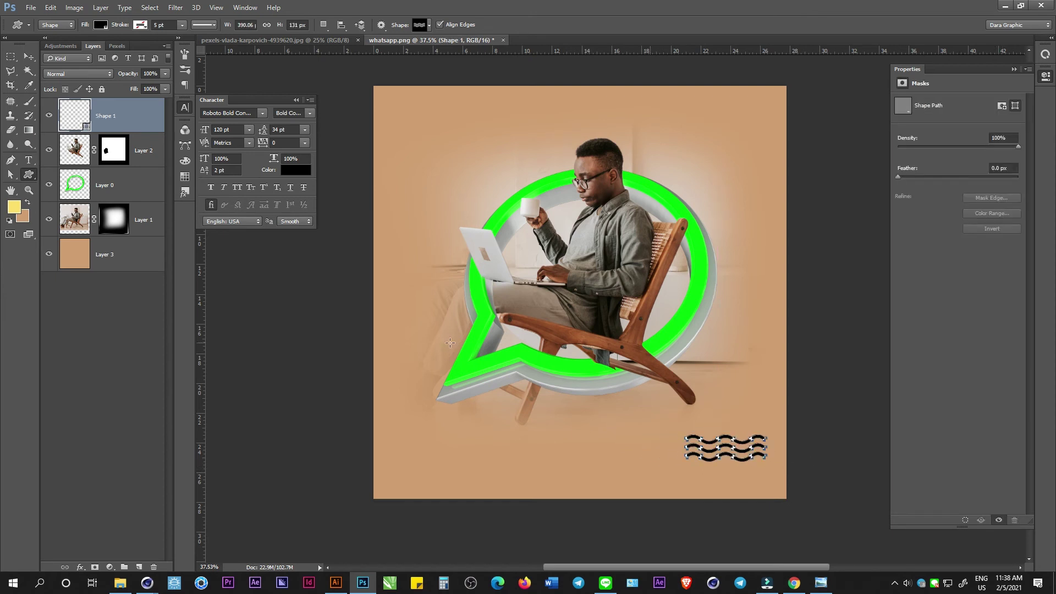
{"action": "left_click", "coordinate": [28, 57]}
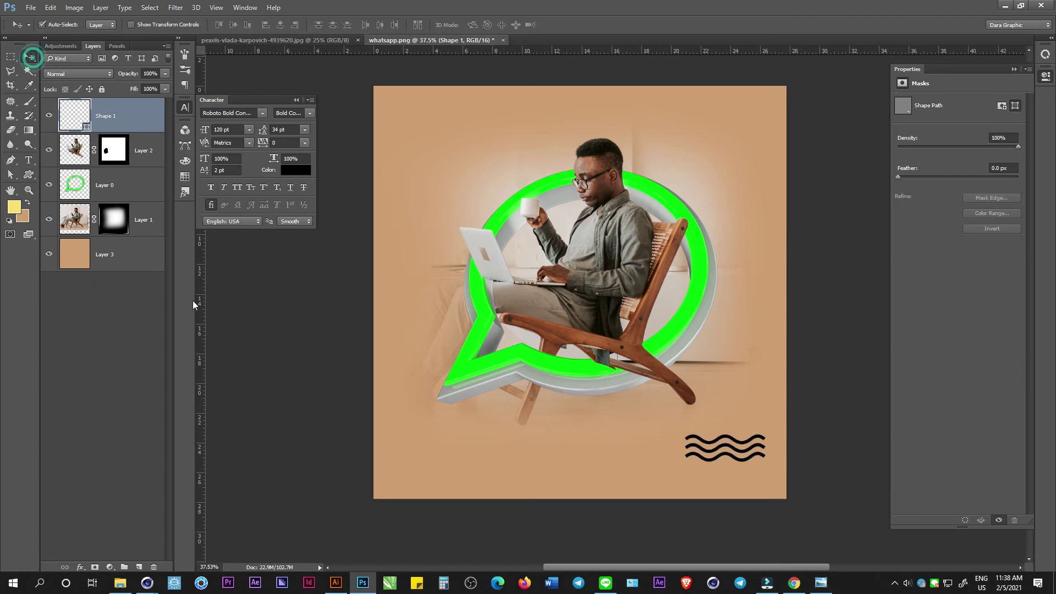
Step: Give the wave shape a white #ffffff Color Overlay layer style
{"action": "left_click", "coordinate": [84, 567]}
{"action": "left_click", "coordinate": [110, 504]}
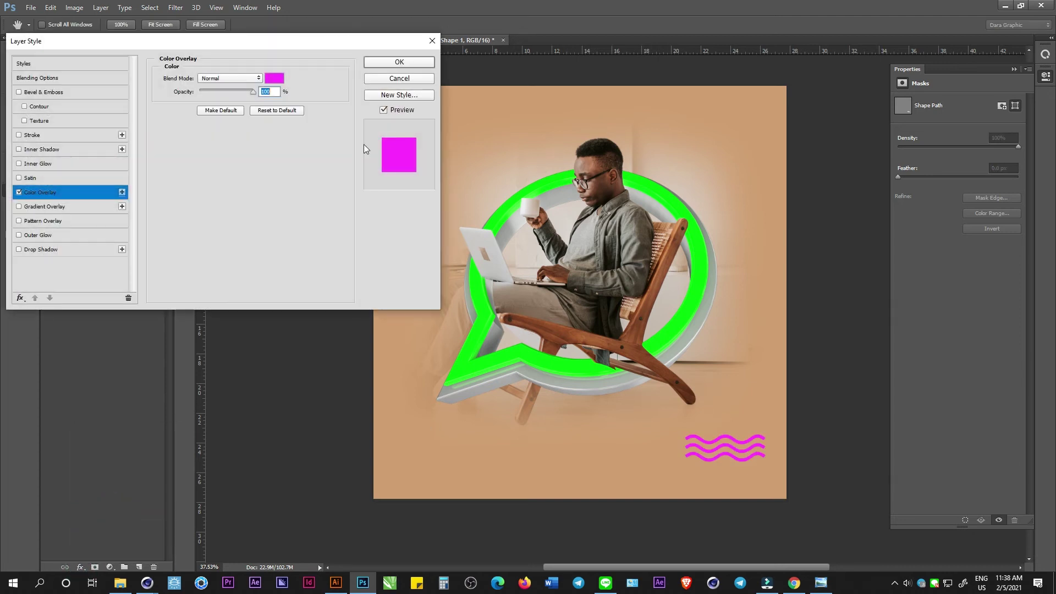
{"action": "left_click", "coordinate": [274, 78]}
{"action": "type", "text": "ffffff"}
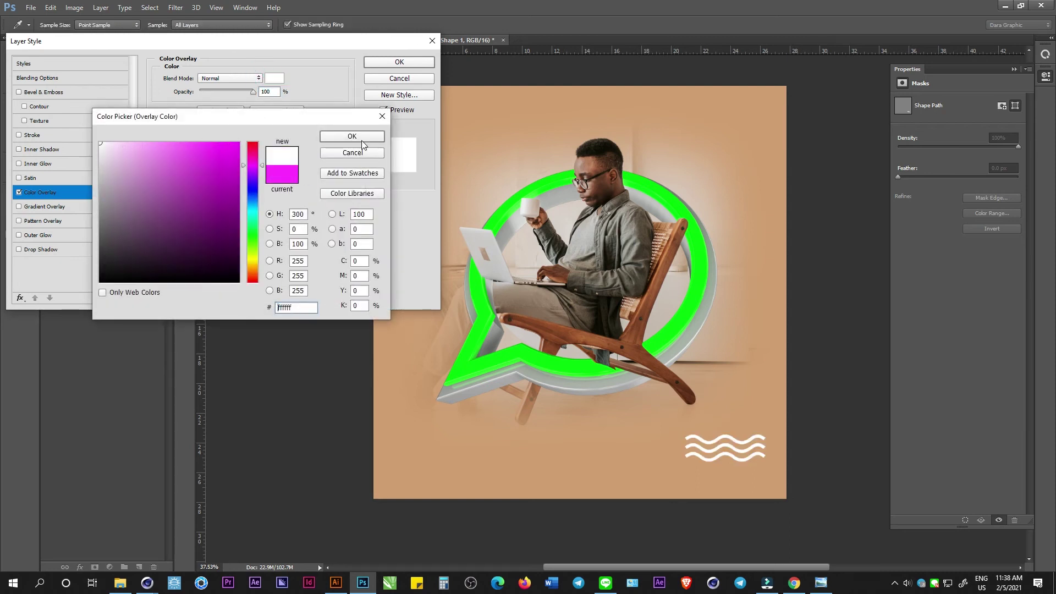
{"action": "left_click", "coordinate": [357, 135]}
{"action": "left_click", "coordinate": [399, 62]}
{"action": "scroll", "coordinate": [748, 438], "scroll_direction": "up", "scroll_amount": 3}
Step: Free Transform the wave shape to make it wider
{"action": "key", "text": "ctrl+t"}
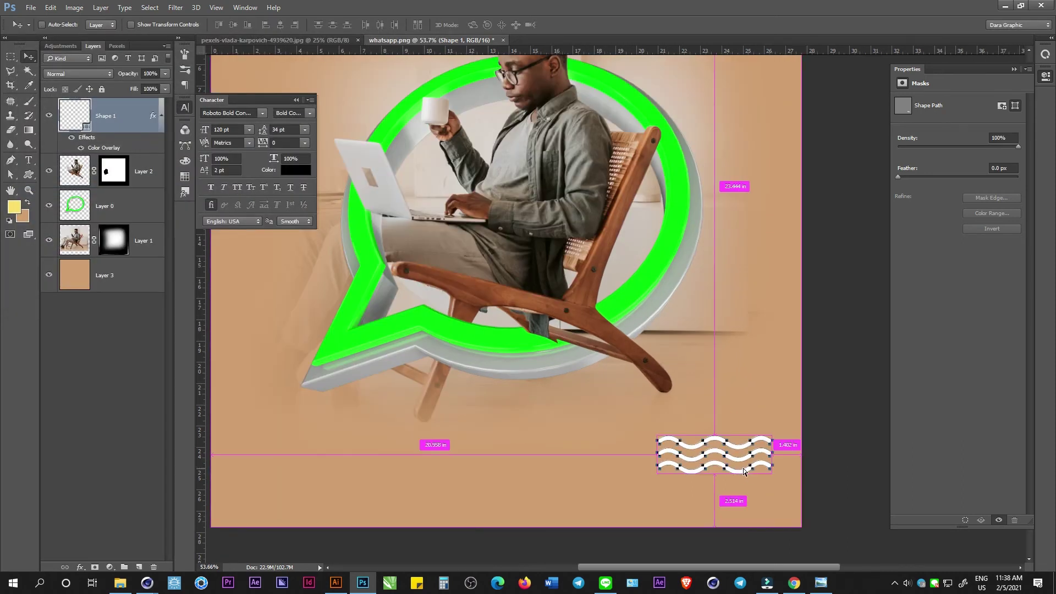
{"action": "left_click_drag", "start_coordinate": [656, 474], "coordinate": [640, 480]}
{"action": "key", "text": "Return"}
{"action": "left_click_drag", "start_coordinate": [748, 472], "coordinate": [781, 432]}
{"action": "scroll", "coordinate": [781, 433], "scroll_direction": "down", "scroll_amount": 3}
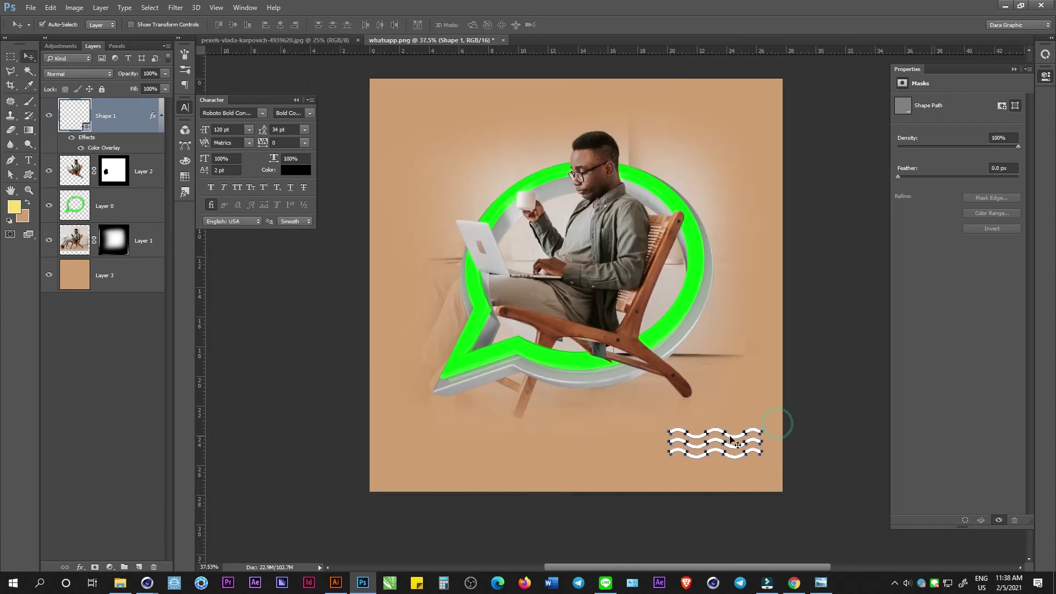
Step: Duplicate the waves with Ctrl+J and move the copy to the top-left corner
{"action": "key", "text": "ctrl+j"}
{"action": "key", "text": "ctrl+t"}
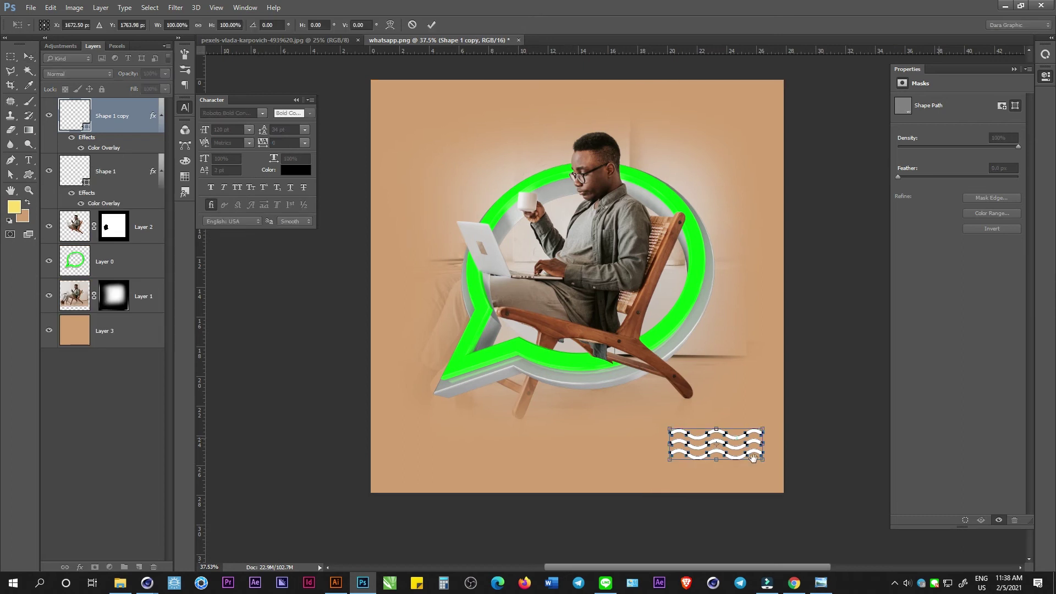
{"action": "left_click_drag", "start_coordinate": [759, 476], "coordinate": [468, 137]}
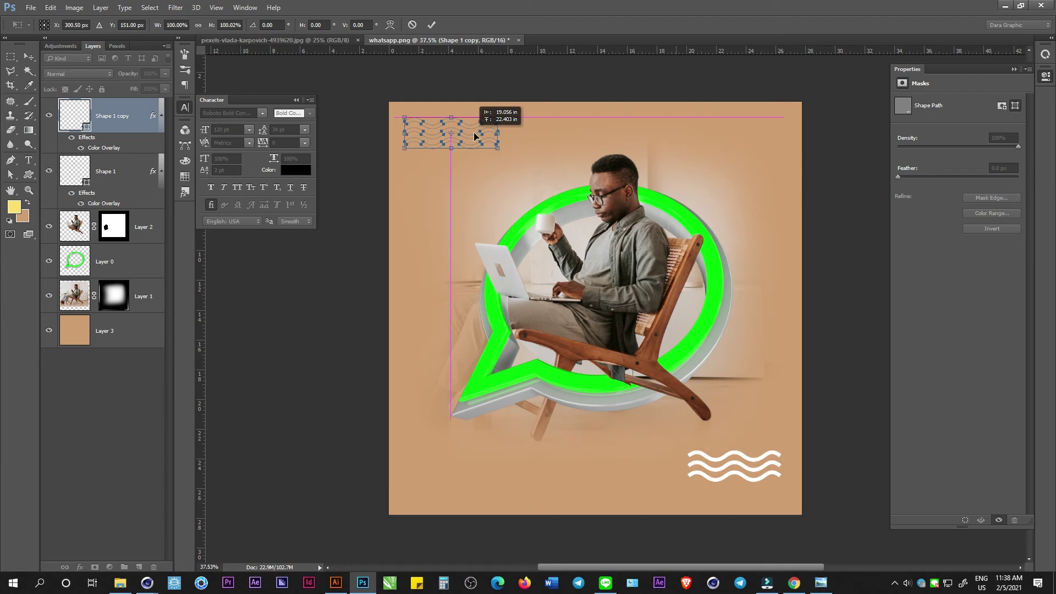
{"action": "left_click_drag", "start_coordinate": [468, 137], "coordinate": [477, 139]}
{"action": "key", "text": "Return"}
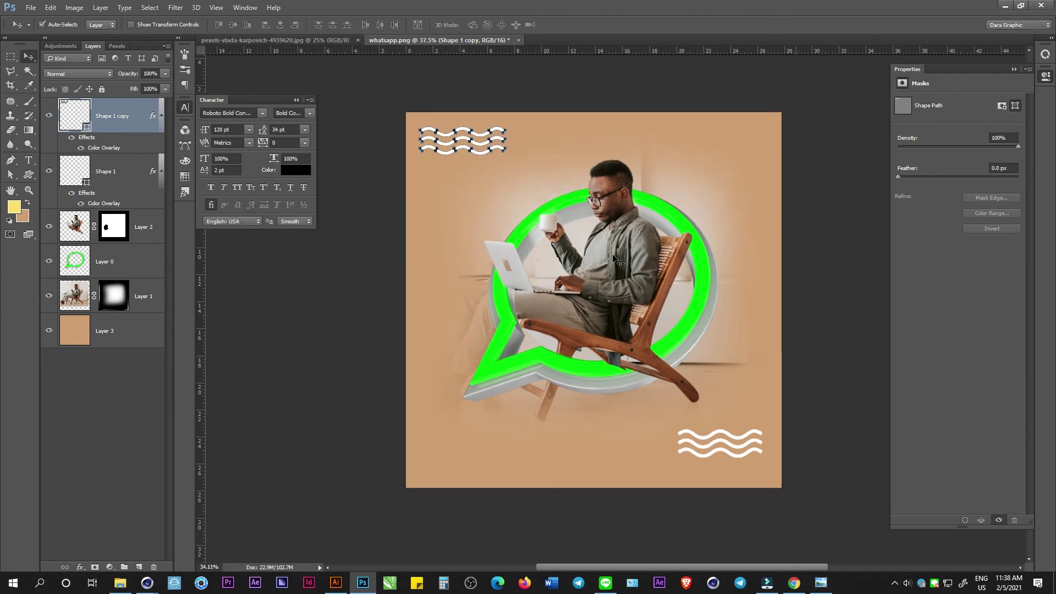
{"action": "scroll", "coordinate": [682, 358], "scroll_direction": "down", "scroll_amount": 3}
{"action": "scroll", "coordinate": [652, 361], "scroll_direction": "up", "scroll_amount": 1}
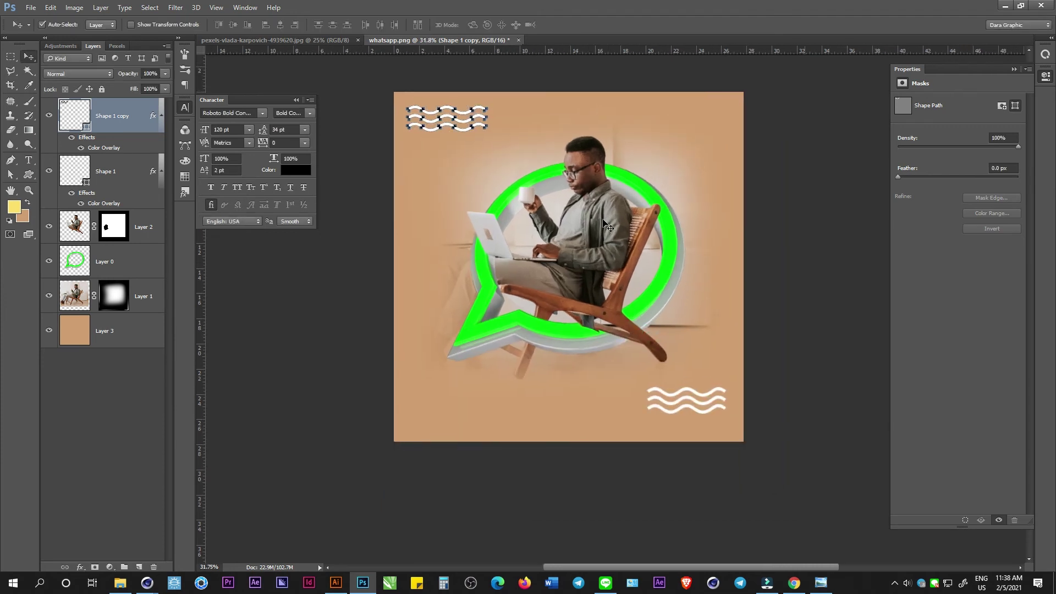
{"action": "scroll", "coordinate": [605, 227], "scroll_direction": "up", "scroll_amount": 2}
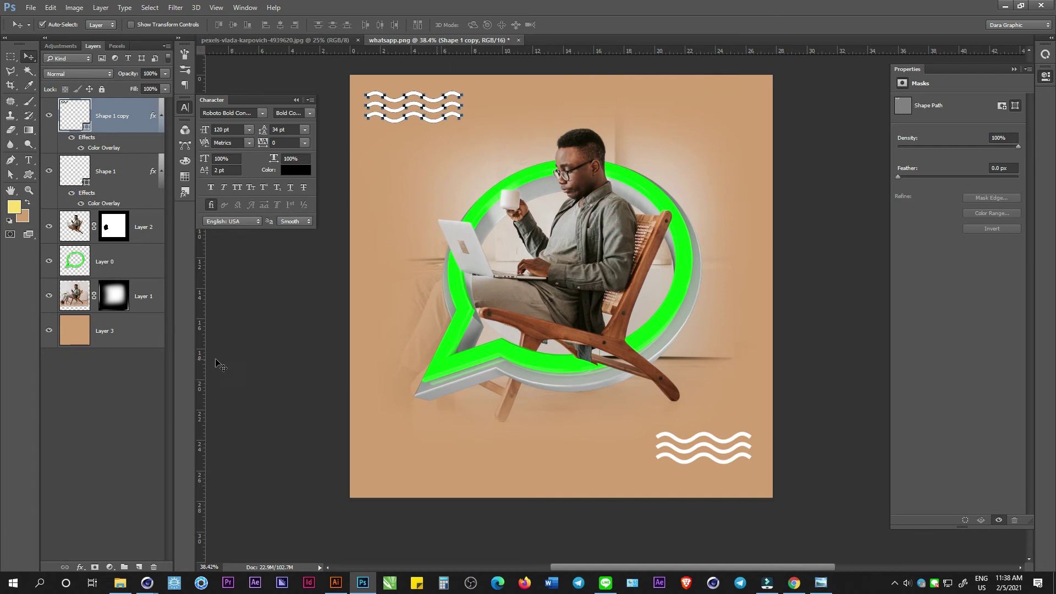
Step: Add a Curves adjustment raising highlights 192→208 and lowering shadows 62→50
{"action": "left_click", "coordinate": [111, 567]}
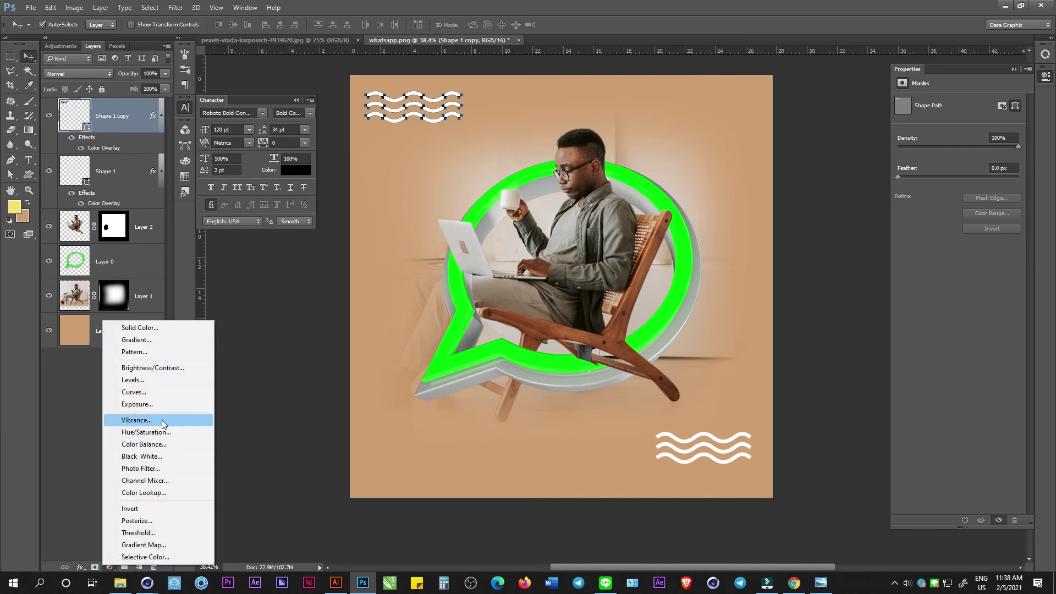
{"action": "left_click", "coordinate": [160, 393]}
{"action": "left_click_drag", "start_coordinate": [991, 151], "coordinate": [991, 145]}
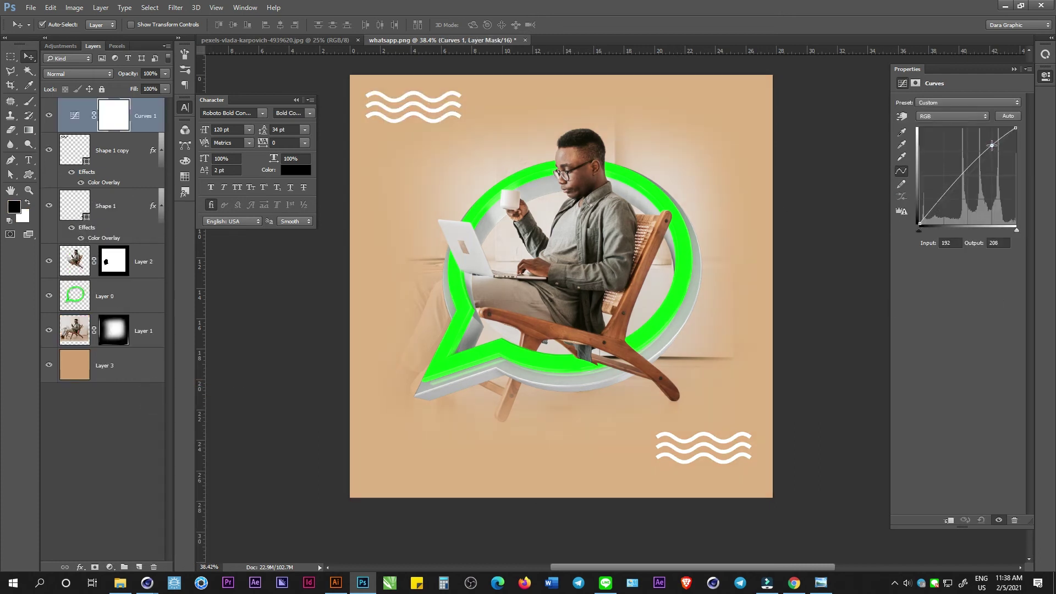
{"action": "left_click", "coordinate": [943, 205]}
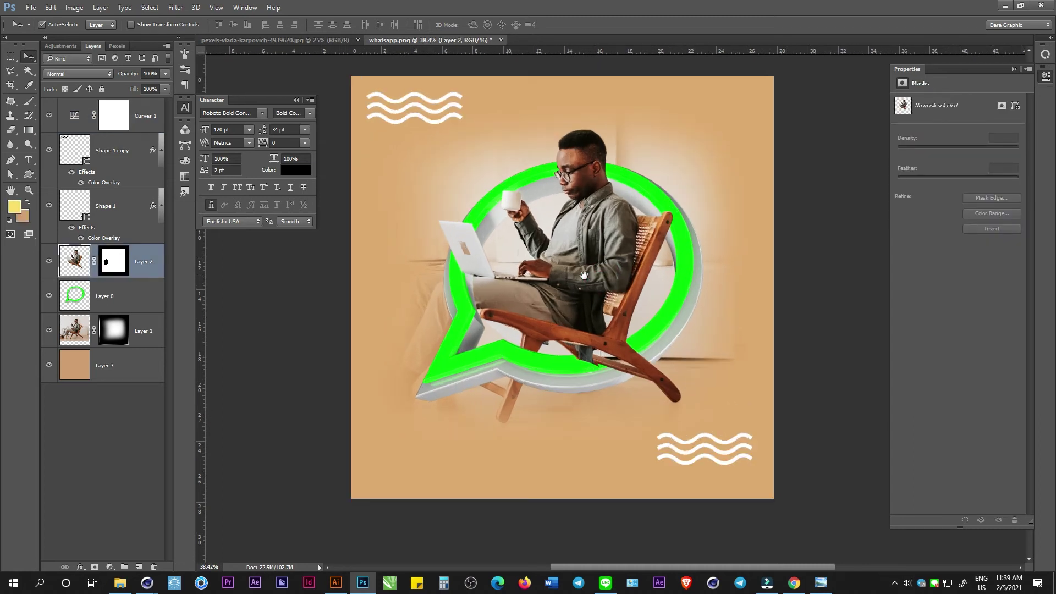
{"action": "left_click_drag", "start_coordinate": [580, 284], "coordinate": [600, 283]}
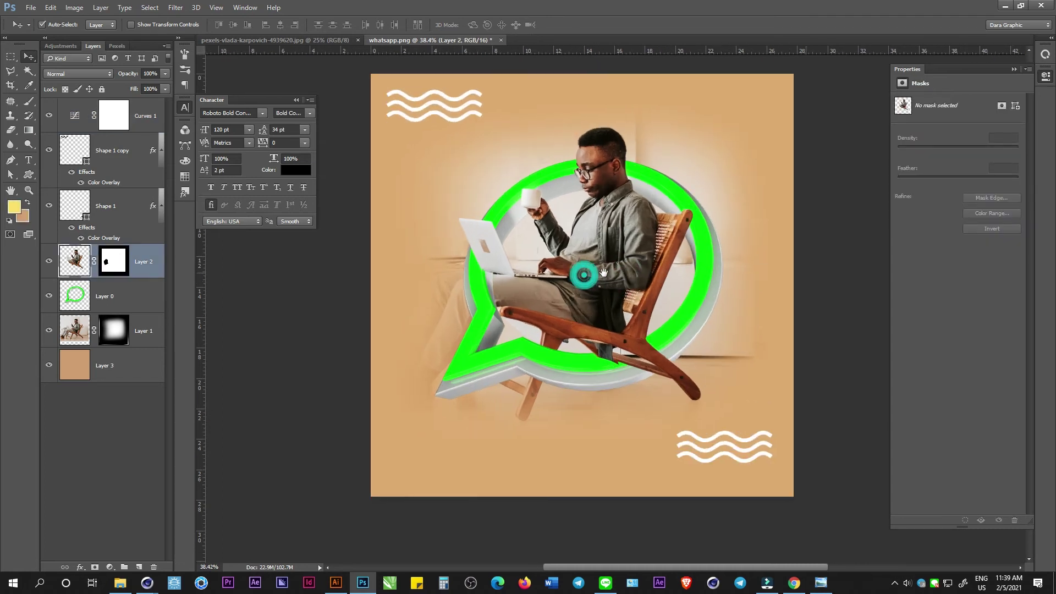
{"action": "scroll", "coordinate": [600, 283], "scroll_direction": "up", "scroll_amount": 1}
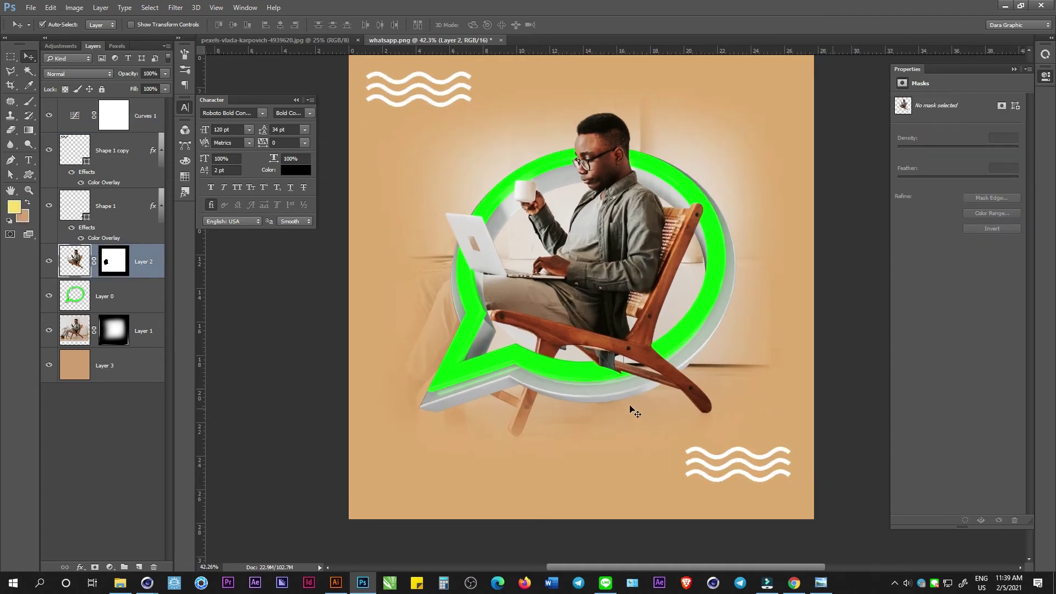
{"action": "scroll", "coordinate": [630, 399], "scroll_direction": "up", "scroll_amount": 3}
{"action": "scroll", "coordinate": [628, 392], "scroll_direction": "up", "scroll_amount": 1}
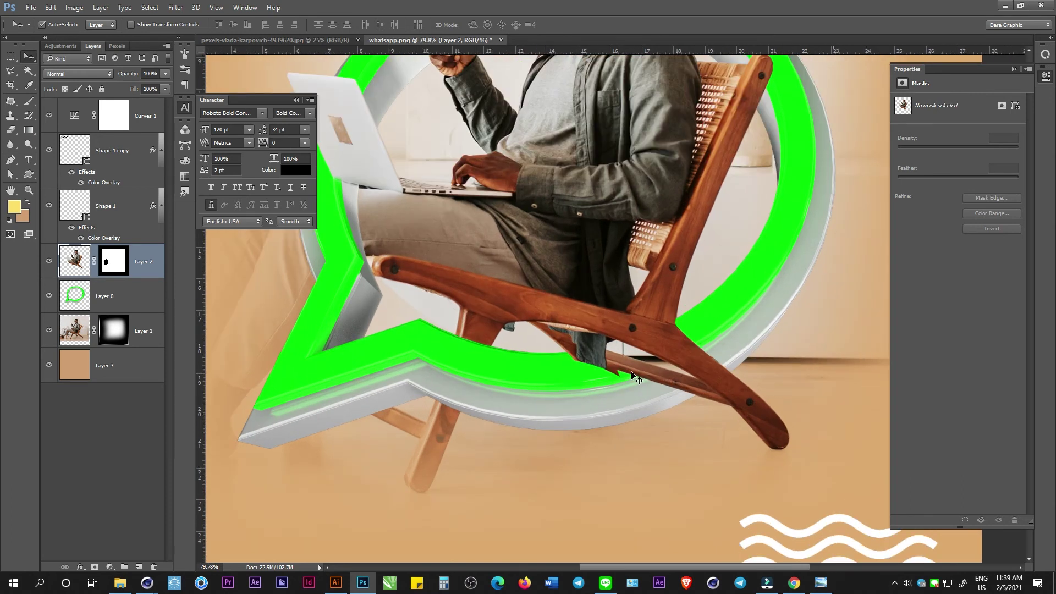
{"action": "scroll", "coordinate": [630, 385], "scroll_direction": "down", "scroll_amount": 1}
{"action": "scroll", "coordinate": [632, 374], "scroll_direction": "down", "scroll_amount": 1}
{"action": "scroll", "coordinate": [619, 377], "scroll_direction": "down", "scroll_amount": 1}
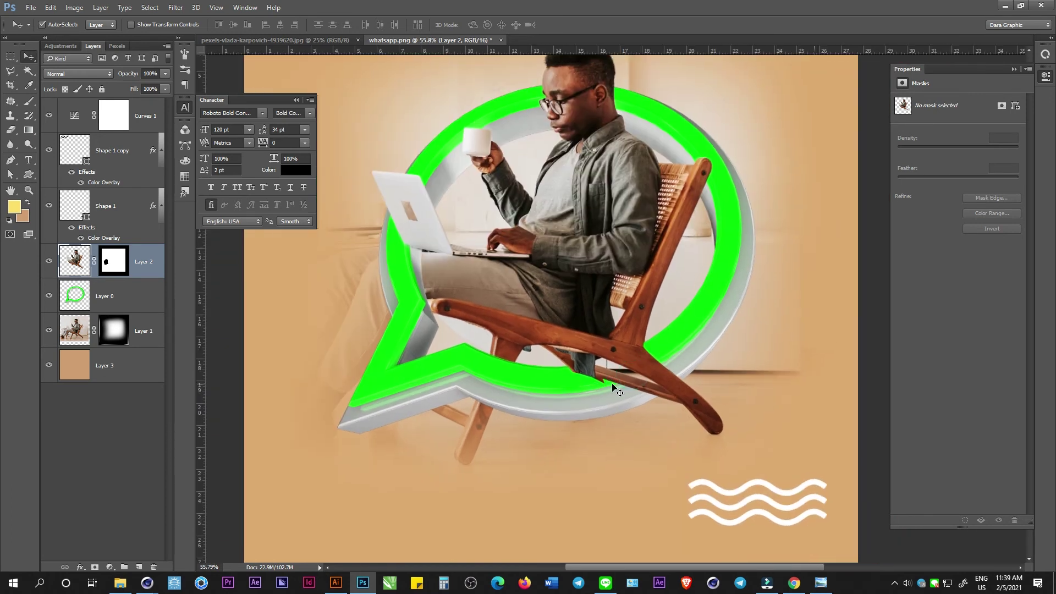
{"action": "scroll", "coordinate": [627, 352], "scroll_direction": "down", "scroll_amount": 1}
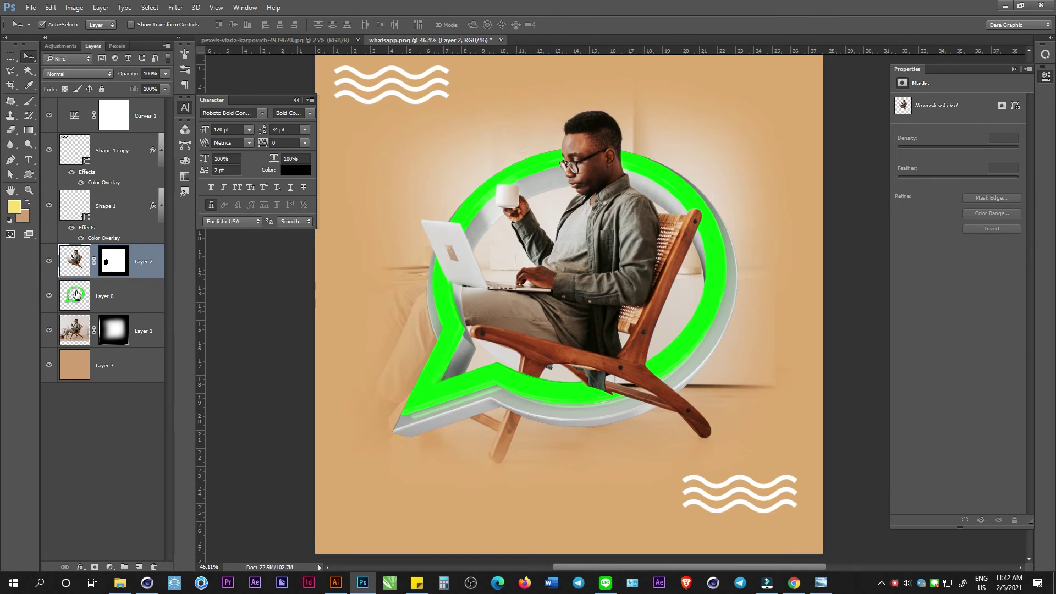
Step: Sample the ring's green with the eyedropper and fill background Layer 3 with it
{"action": "left_click", "coordinate": [76, 294]}
{"action": "key", "text": "i"}
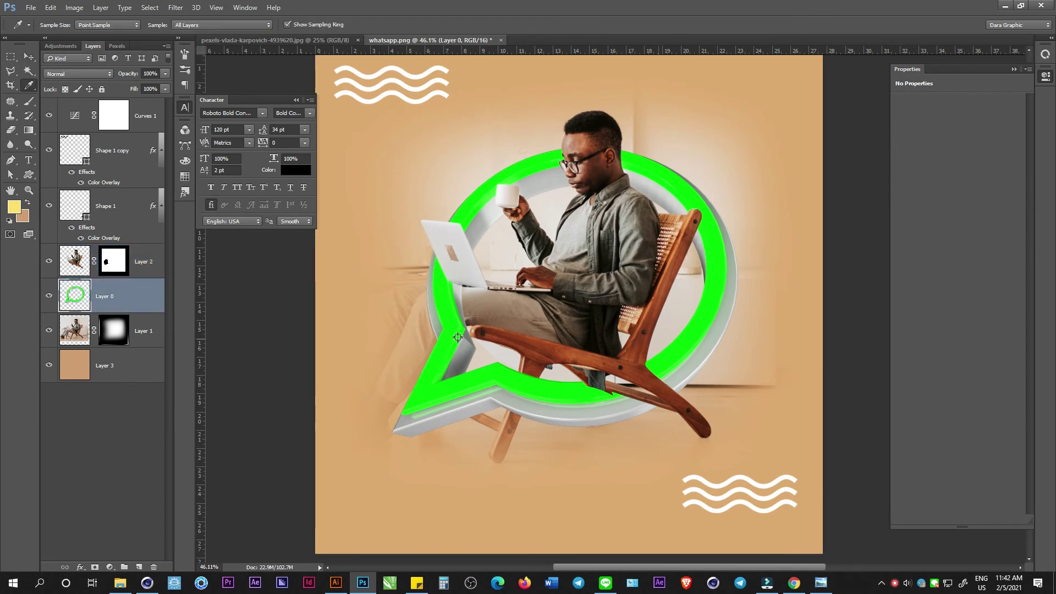
{"action": "left_click", "coordinate": [458, 337]}
{"action": "left_click", "coordinate": [130, 373]}
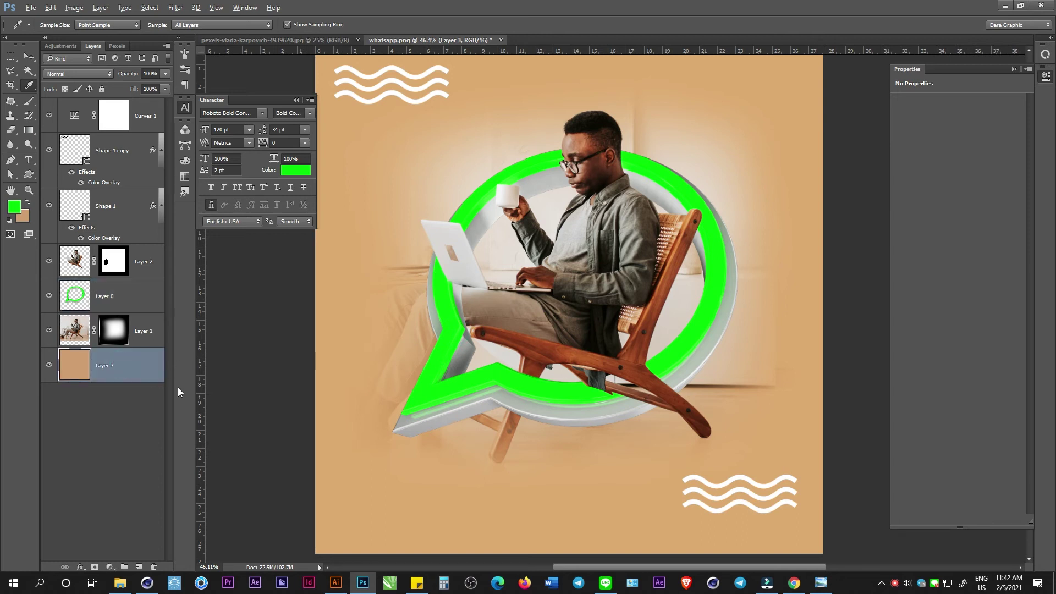
{"action": "key", "text": "alt+BackSpace"}
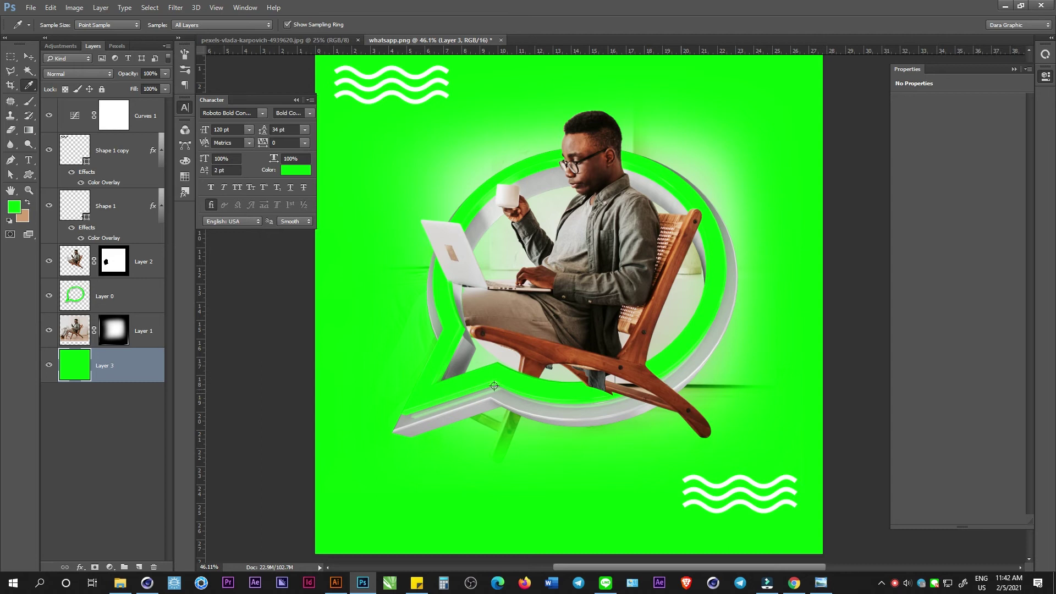
{"action": "key", "text": "v"}
{"action": "scroll", "coordinate": [546, 471], "scroll_direction": "down", "scroll_amount": 1}
{"action": "scroll", "coordinate": [546, 472], "scroll_direction": "up", "scroll_amount": 1}
{"action": "scroll", "coordinate": [547, 471], "scroll_direction": "up", "scroll_amount": 1}
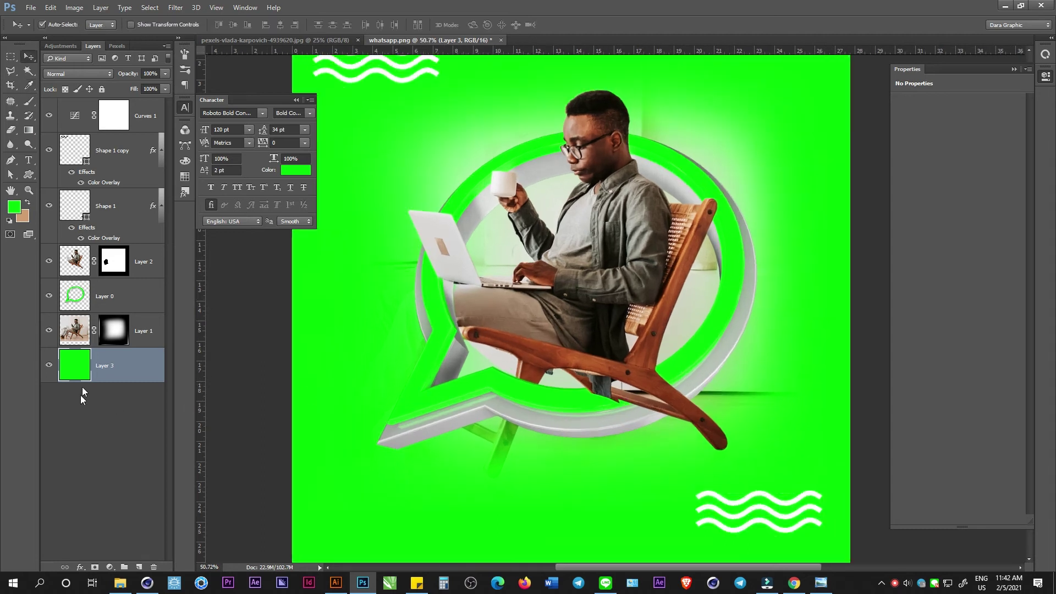
{"action": "scroll", "coordinate": [148, 379], "scroll_direction": "down", "scroll_amount": 1}
{"action": "scroll", "coordinate": [162, 355], "scroll_direction": "down", "scroll_amount": 1}
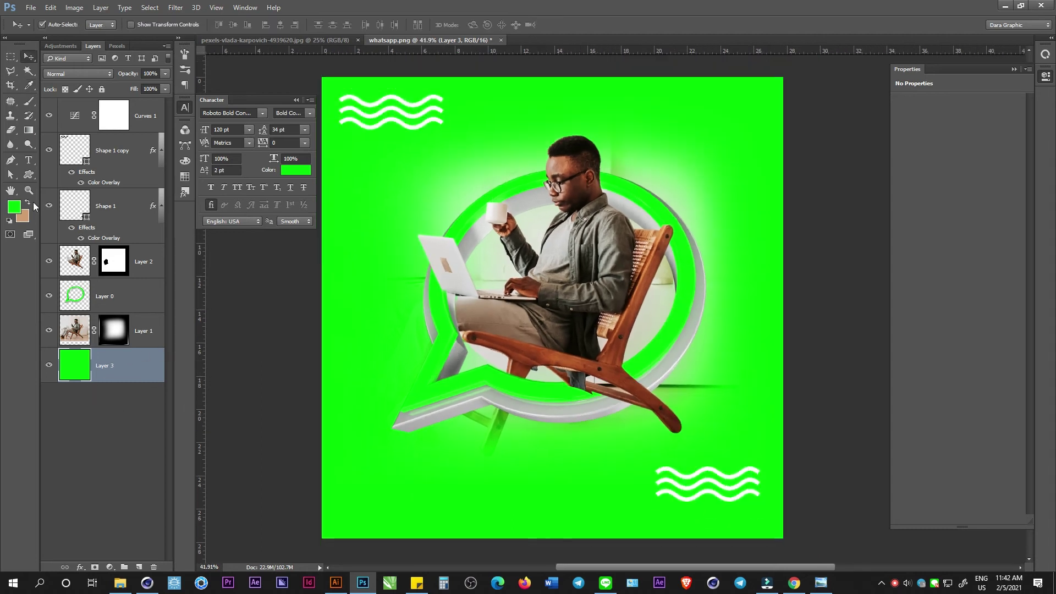
Step: Set the foreground colour to #08710b and fill Layer 3 with it
{"action": "left_click", "coordinate": [14, 207]}
{"action": "left_click", "coordinate": [230, 220]}
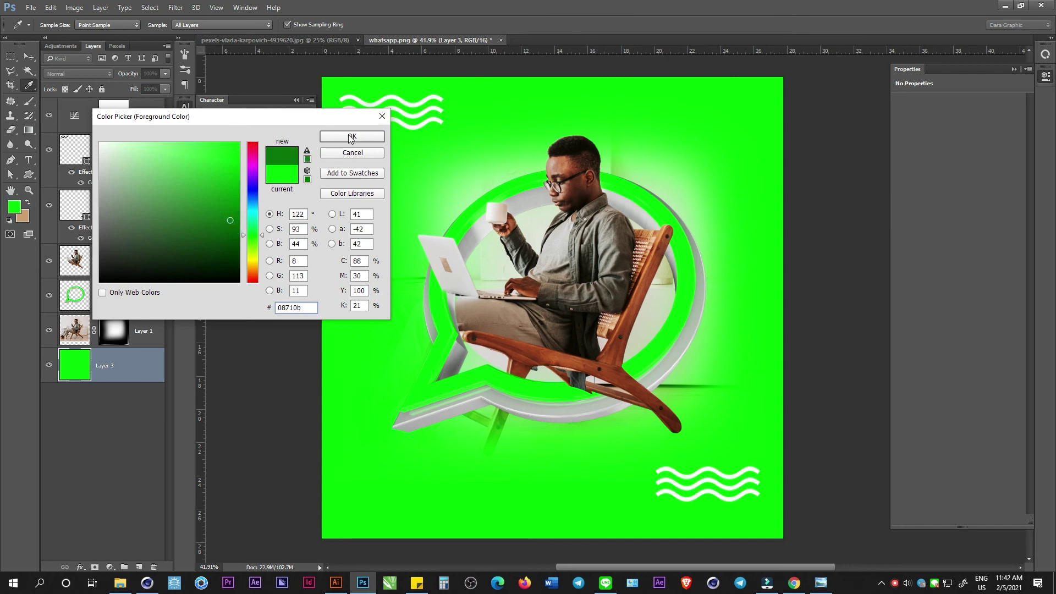
{"action": "left_click", "coordinate": [350, 137]}
{"action": "key", "text": "alt+BackSpace"}
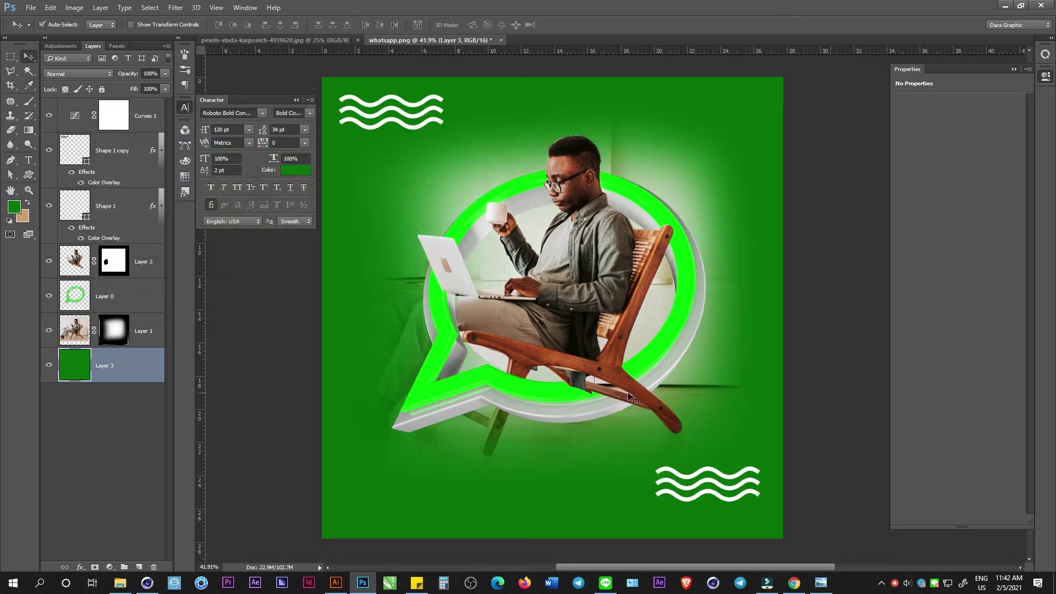
{"action": "scroll", "coordinate": [550, 308], "scroll_direction": "up", "scroll_amount": 1}
{"action": "scroll", "coordinate": [642, 380], "scroll_direction": "down", "scroll_amount": 2}
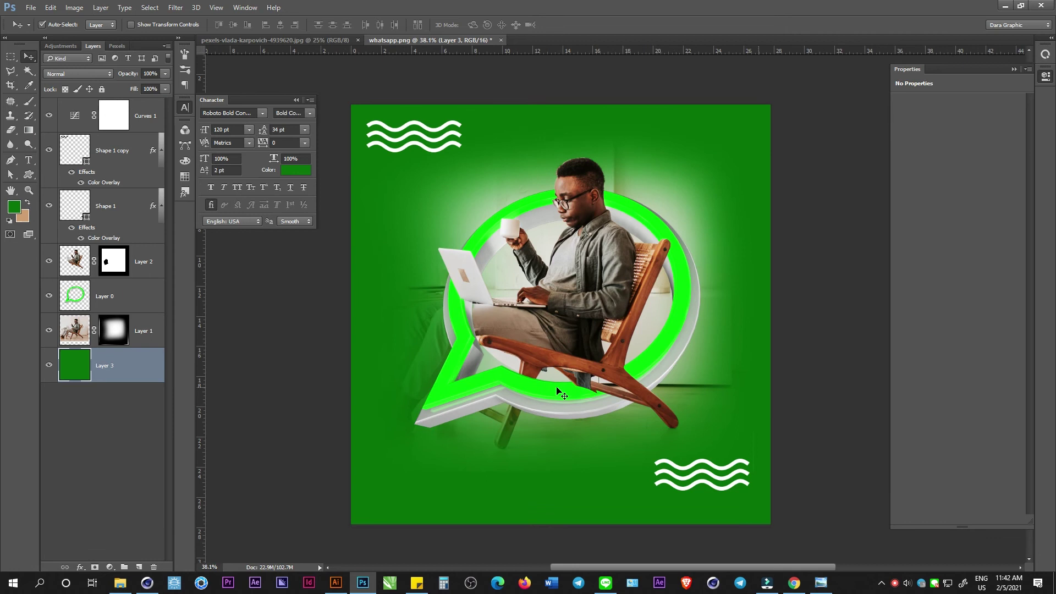
Step: Target Layer 1's mask with a black/white brush and try revealing floor below the chair
{"action": "left_click", "coordinate": [531, 451]}
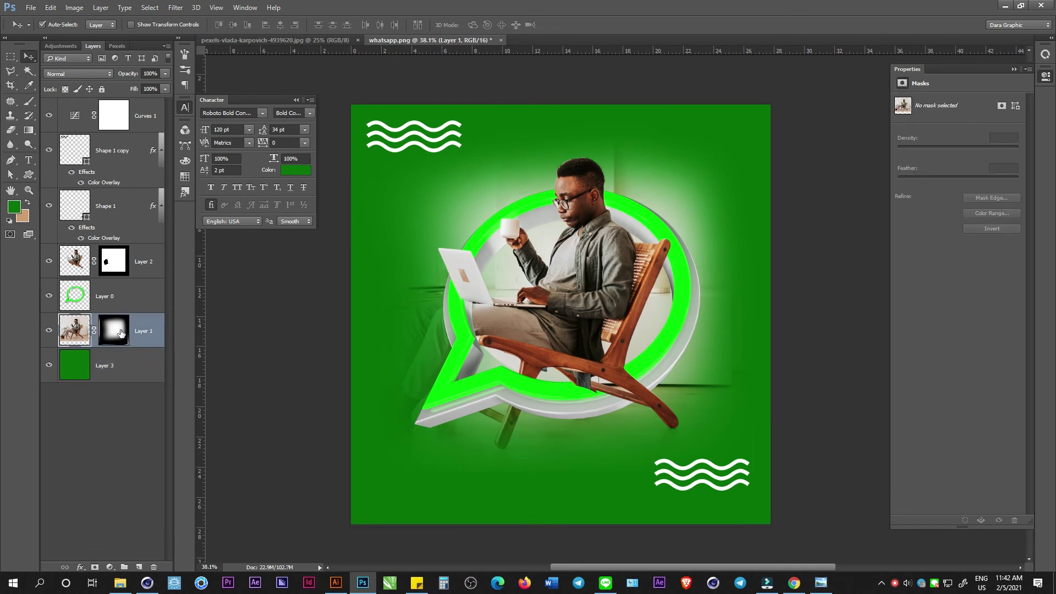
{"action": "key", "text": "d"}
{"action": "key", "text": "b"}
{"action": "key", "text": "x"}
{"action": "left_click", "coordinate": [569, 412]}
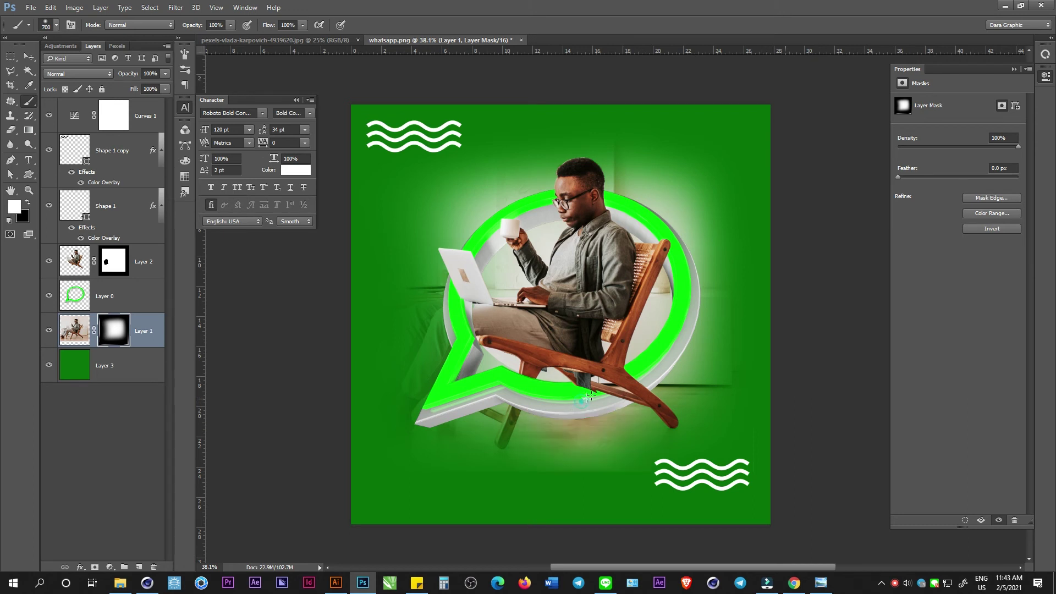
{"action": "key", "text": "ctrl+z"}
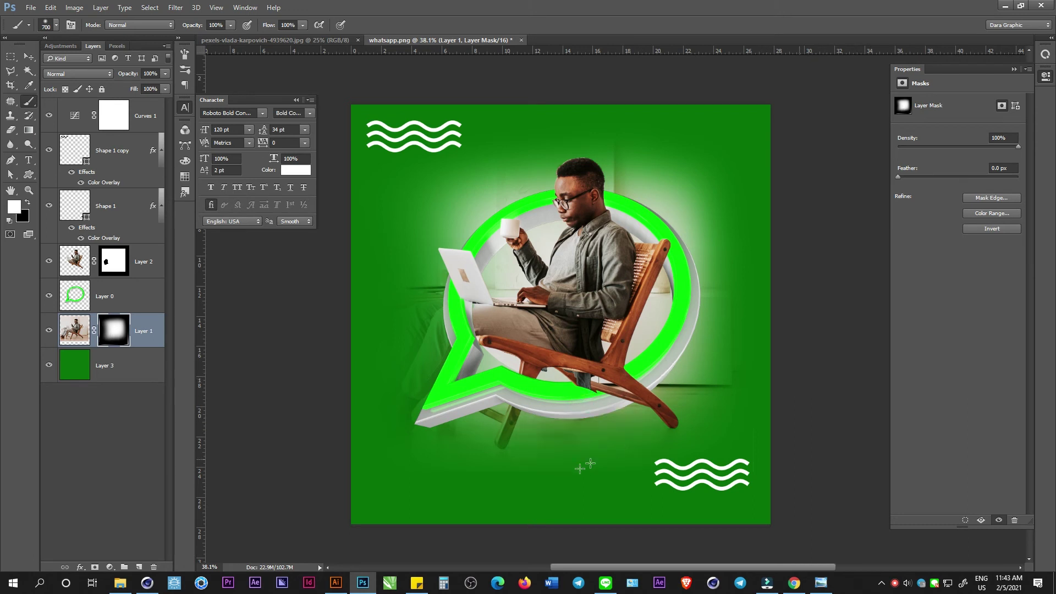
{"action": "key", "text": "x"}
Step: Paint black to hide glow beside the ring, then white to brighten glow right of and below it
{"action": "left_click", "coordinate": [451, 494]}
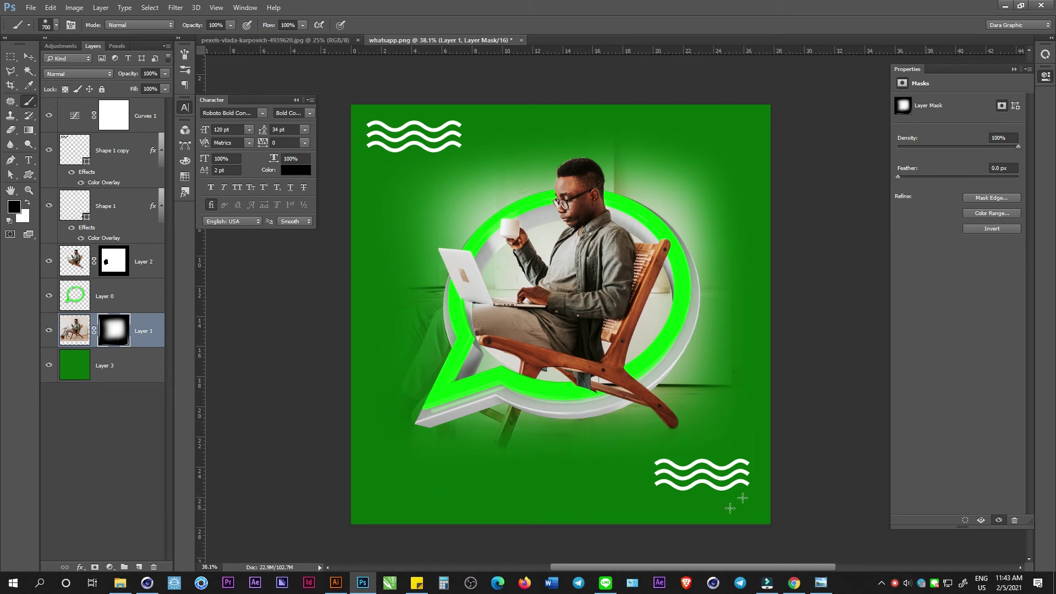
{"action": "left_click_drag", "start_coordinate": [744, 432], "coordinate": [787, 252]}
{"action": "key", "text": "x"}
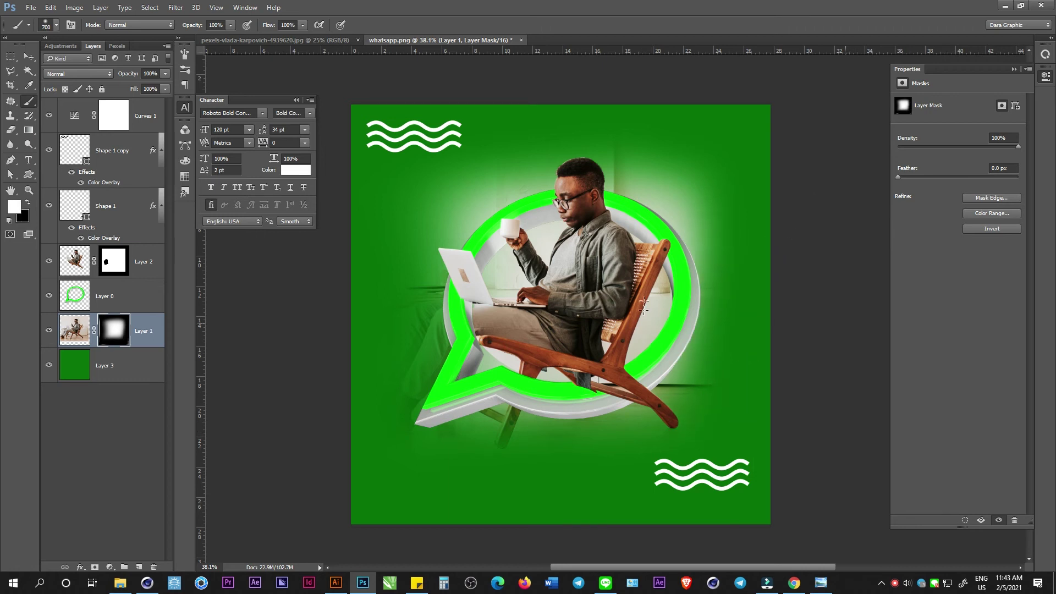
{"action": "left_click_drag", "start_coordinate": [651, 275], "coordinate": [647, 330]}
{"action": "mouse_move", "coordinate": [558, 374]}
{"action": "left_mouse_down"}
{"action": "mouse_move", "coordinate": [495, 353]}
{"action": "mouse_move", "coordinate": [495, 286]}
{"action": "left_mouse_up"}
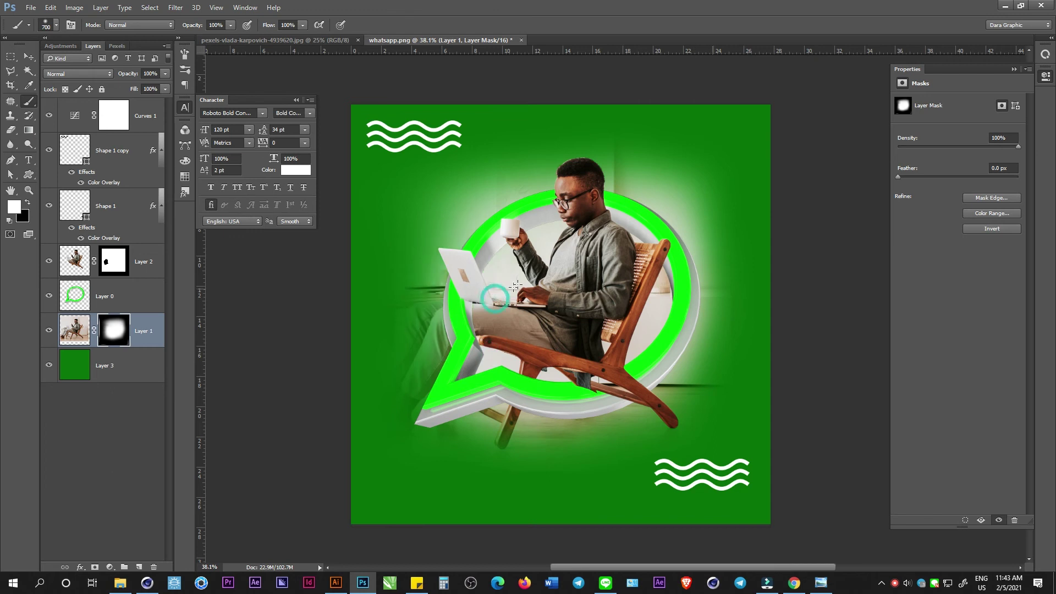
{"action": "key", "text": "x"}
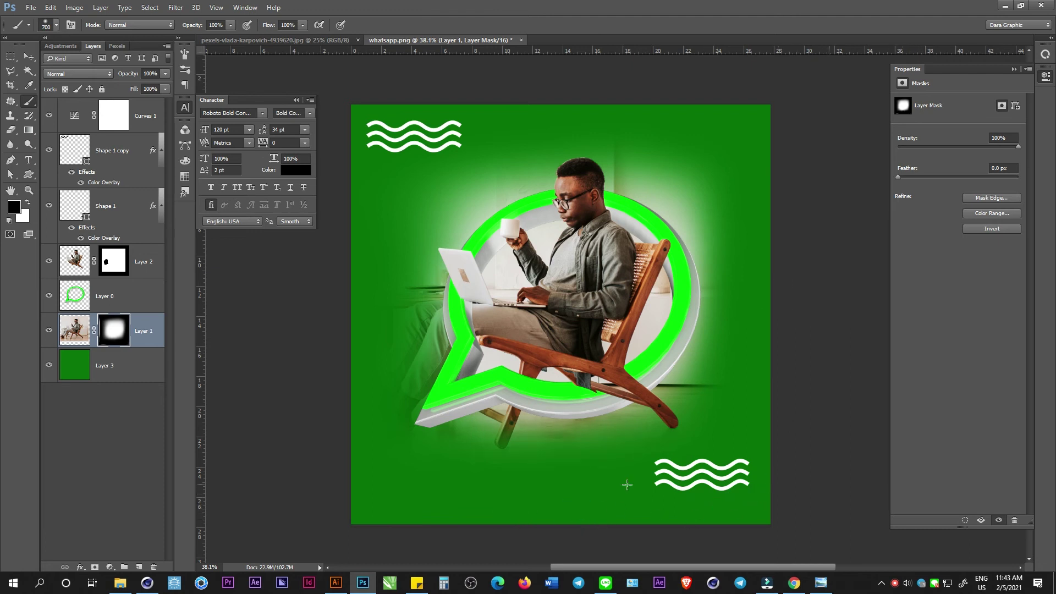
Step: Create a centre-aligned text layer reading STAY CONNECTED WITH US from pasted lines
{"action": "key", "text": "v"}
{"action": "key", "text": "t"}
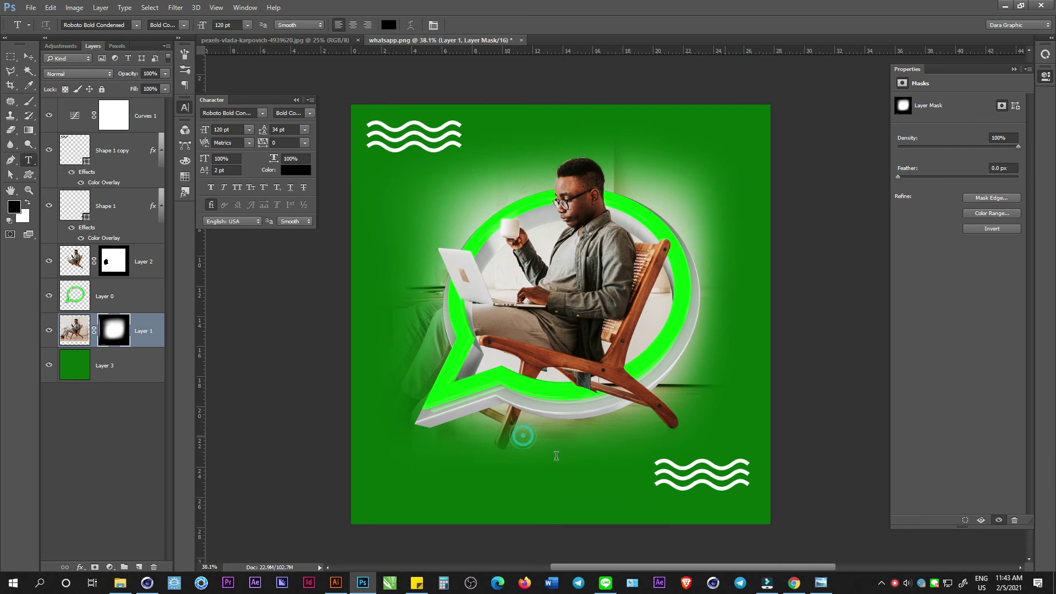
{"action": "left_click", "coordinate": [524, 434]}
{"action": "key", "text": "ctrl+v"}
{"action": "left_click", "coordinate": [535, 456]}
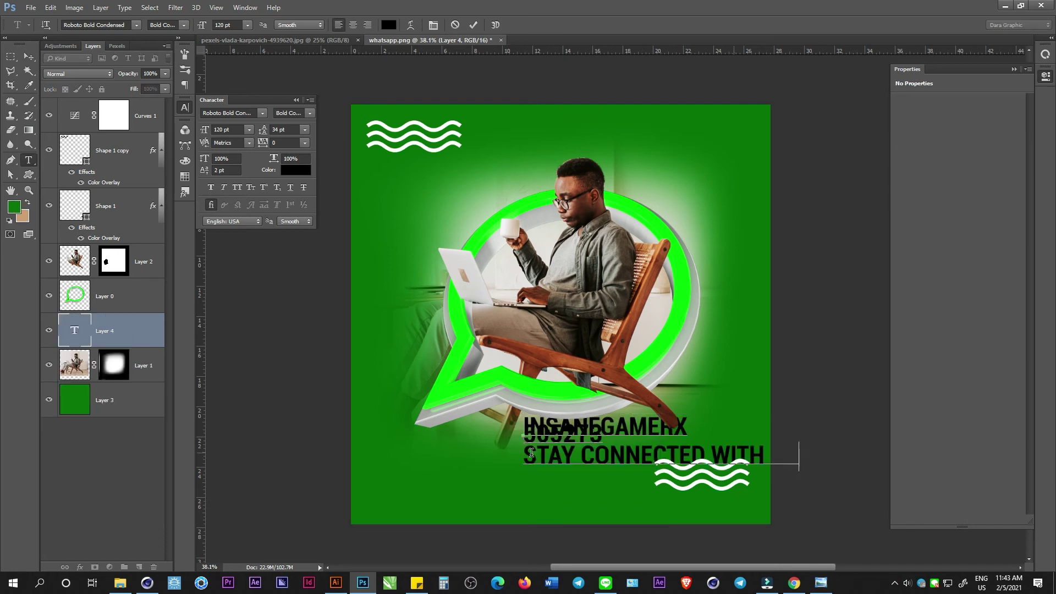
{"action": "left_click_drag", "start_coordinate": [526, 457], "coordinate": [521, 416]}
{"action": "key", "text": "BackSpace"}
{"action": "key", "text": "ctrl+a"}
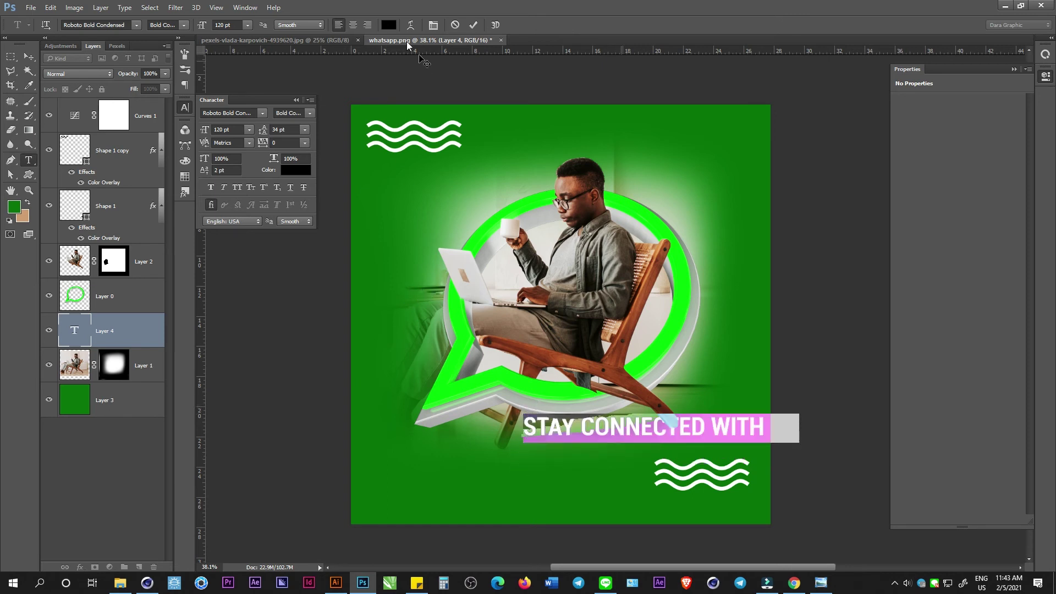
{"action": "left_click", "coordinate": [352, 25]}
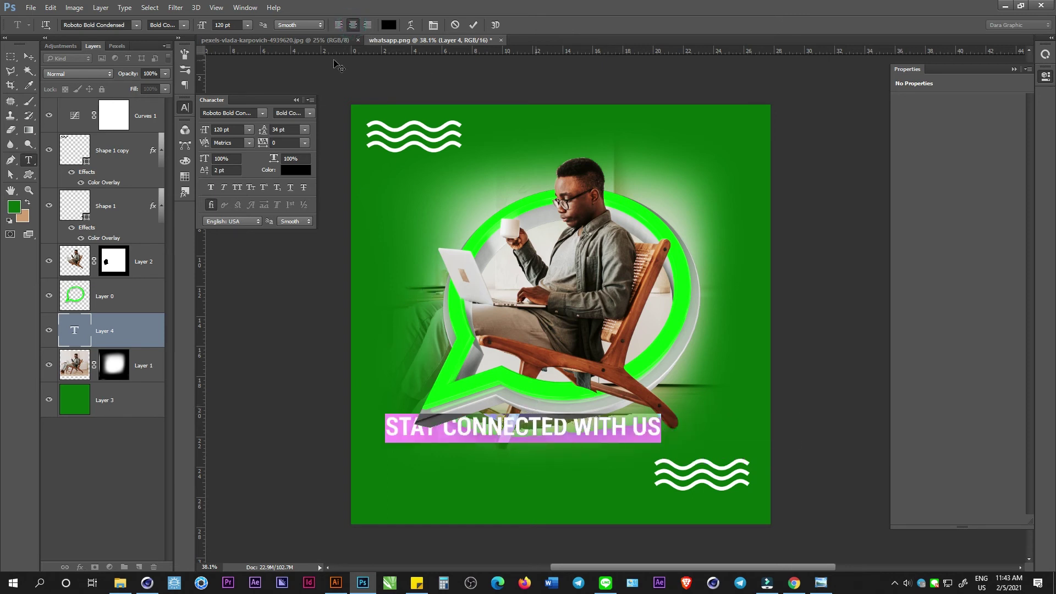
{"action": "left_click", "coordinate": [29, 57]}
{"action": "key", "text": "ctrl+shift+bracketright"}
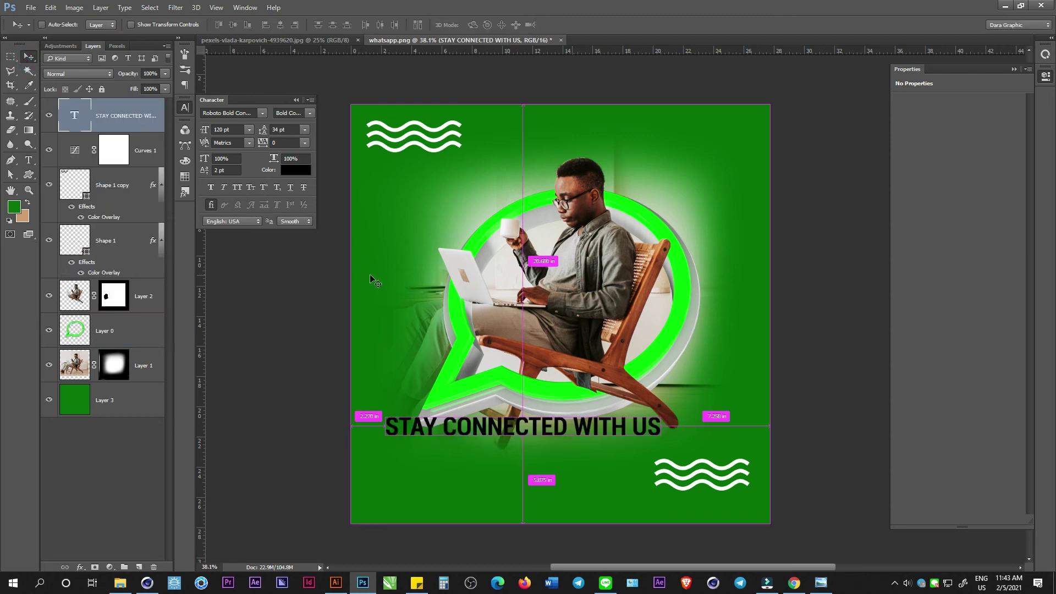
Step: Shrink the headline slightly and centre it horizontally on the canvas
{"action": "key", "text": "ctrl+t"}
{"action": "left_click_drag", "start_coordinate": [608, 434], "coordinate": [665, 447]}
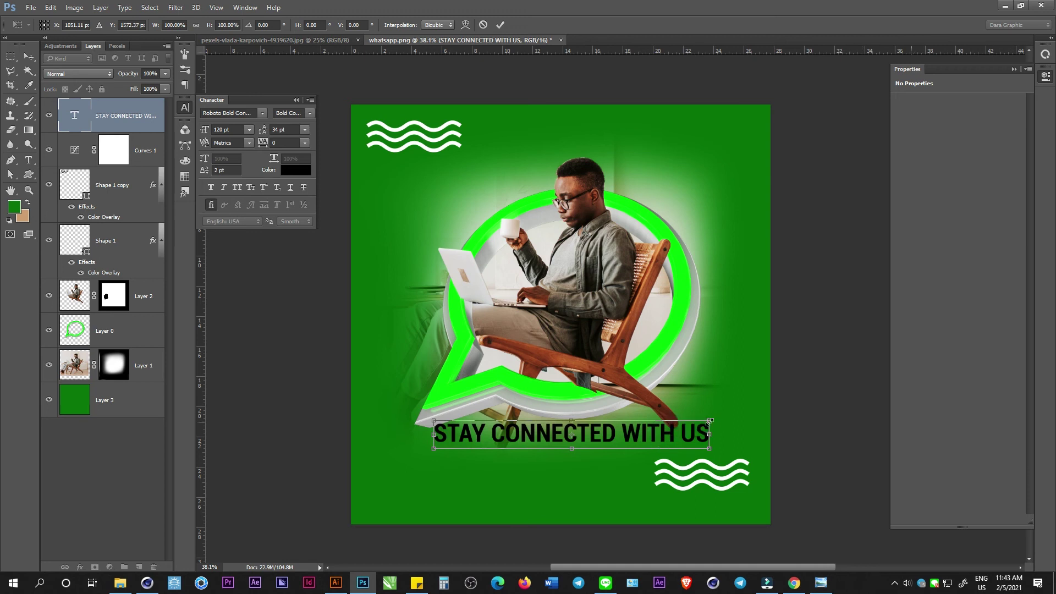
{"action": "left_click_drag", "start_coordinate": [709, 421], "coordinate": [697, 422]}
{"action": "key", "text": "Return"}
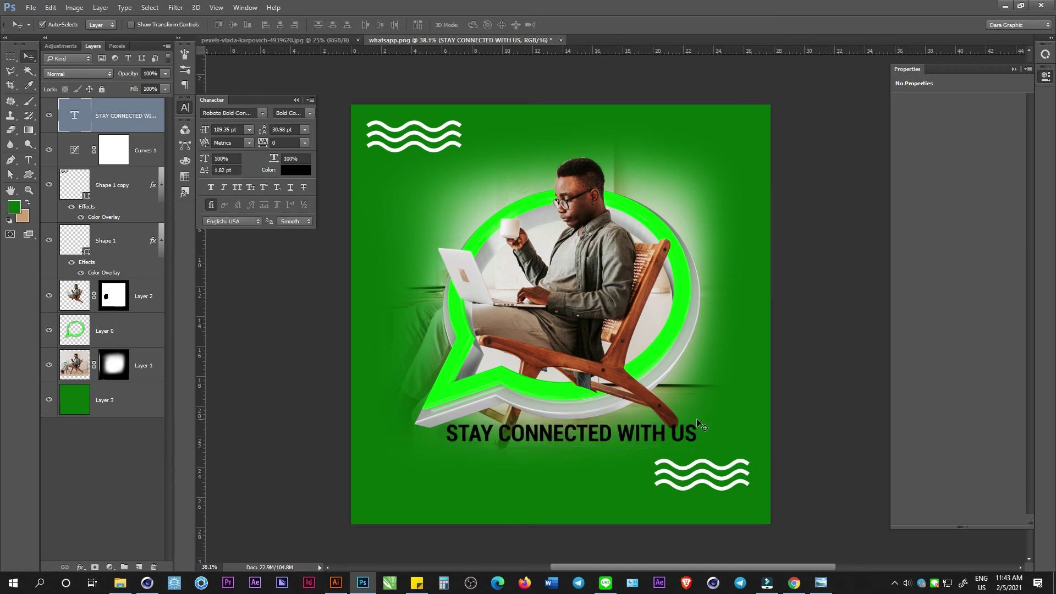
{"action": "key", "text": "ctrl+a"}
{"action": "left_click", "coordinate": [280, 25]}
Step: Fill the headline with white
{"action": "left_click", "coordinate": [14, 207]}
{"action": "left_click", "coordinate": [99, 144]}
{"action": "left_click", "coordinate": [344, 139]}
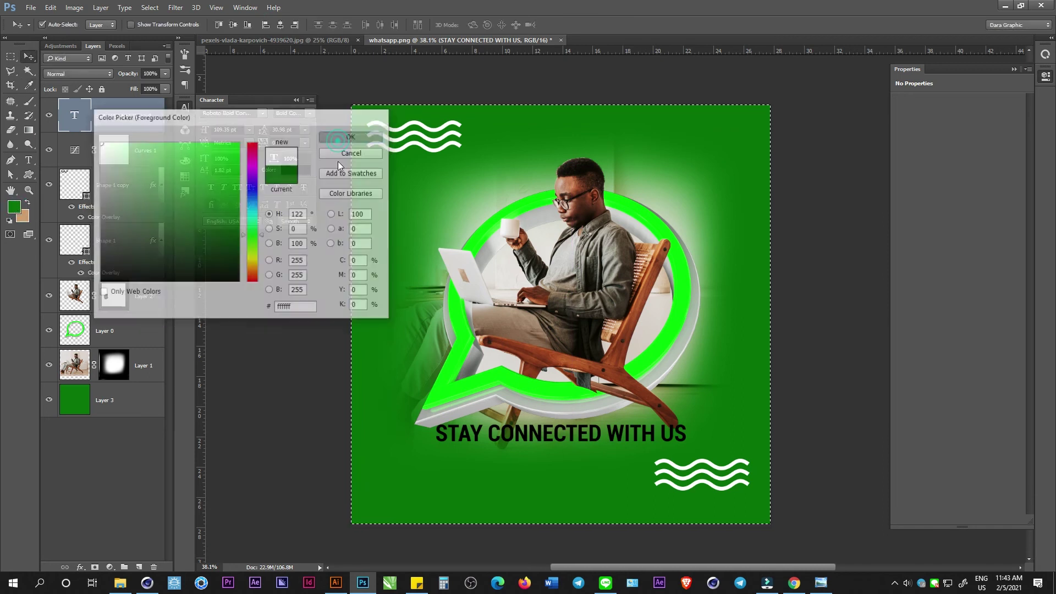
{"action": "key", "text": "ctrl+d"}
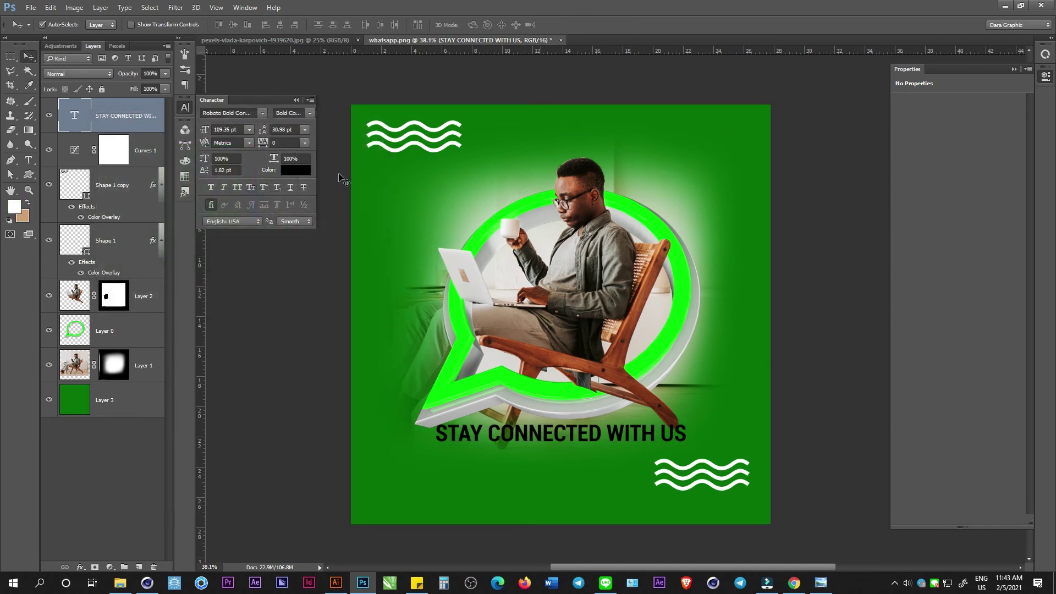
{"action": "key", "text": "alt+BackSpace"}
{"action": "key", "text": "ctrl"}
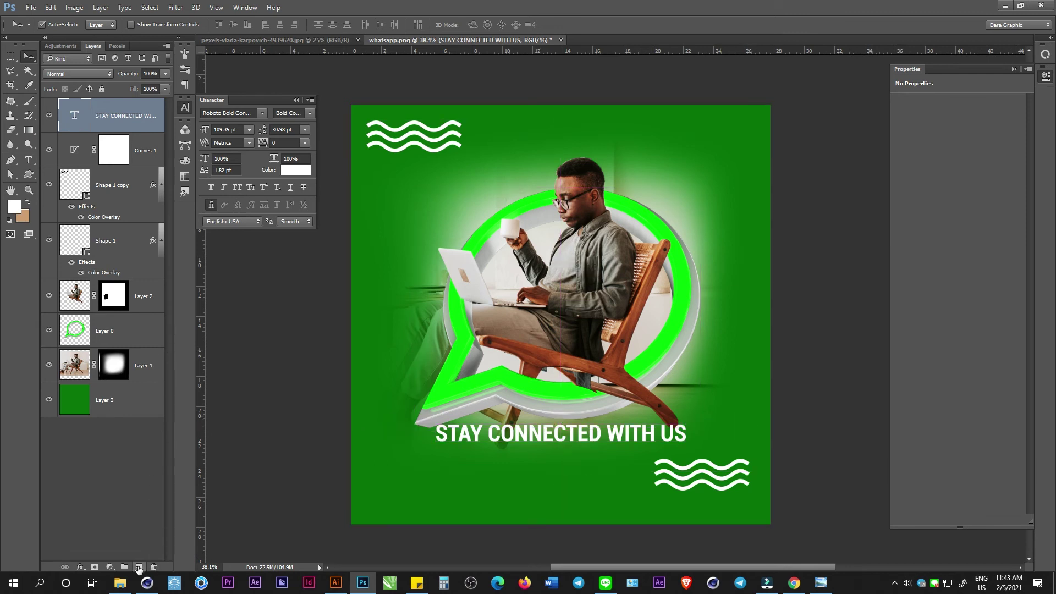
{"action": "left_click", "coordinate": [139, 567]}
Step: Draw two hatched-square custom shapes, one above the man's head and one right of the ring
{"action": "left_click", "coordinate": [28, 175]}
{"action": "right_click", "coordinate": [447, 257]}
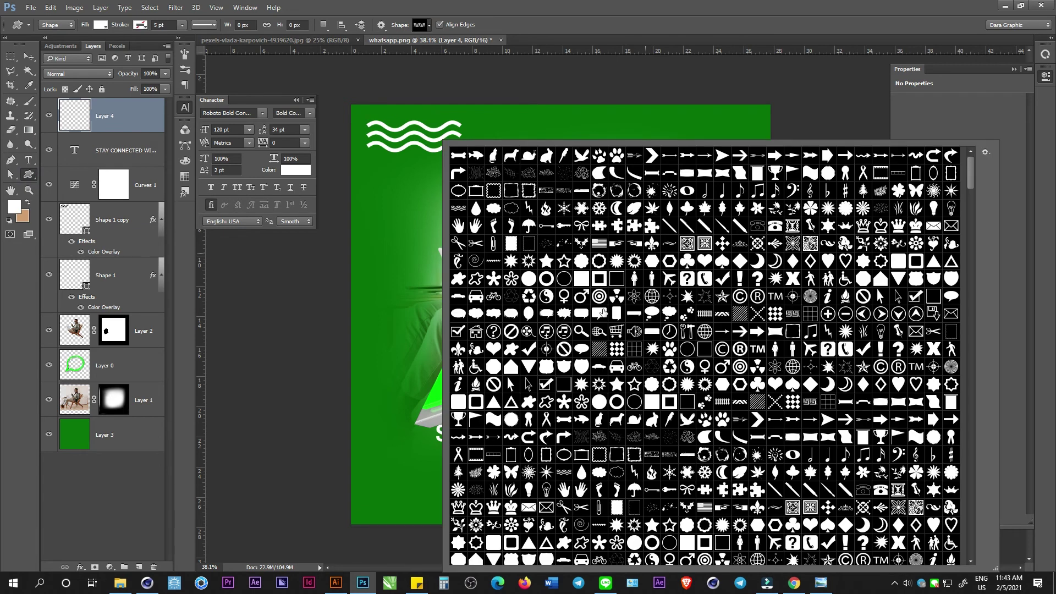
{"action": "double_click", "coordinate": [599, 349]}
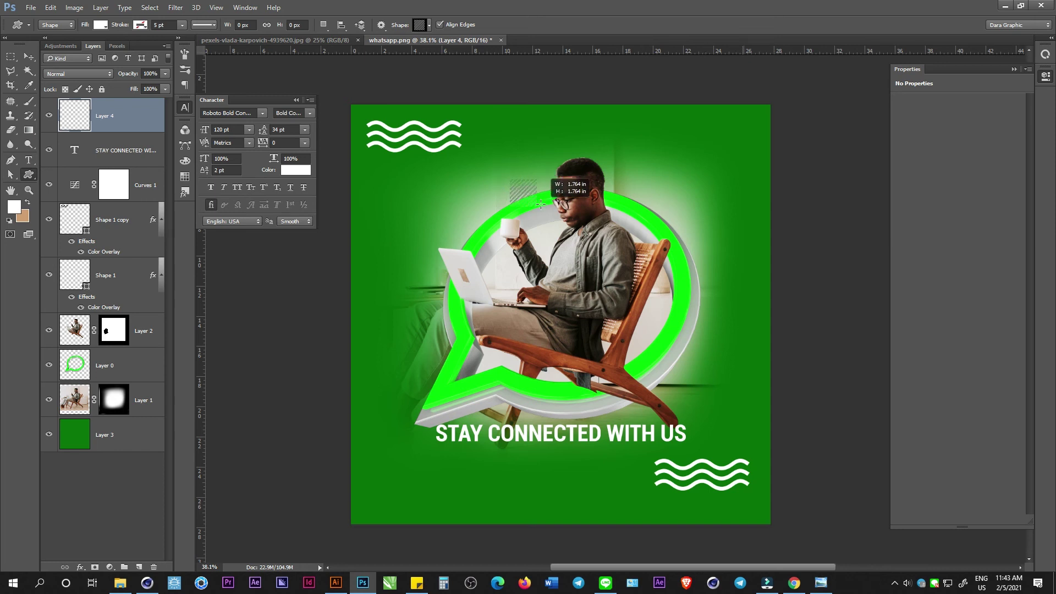
{"action": "left_click_drag", "start_coordinate": [510, 180], "coordinate": [532, 202]}
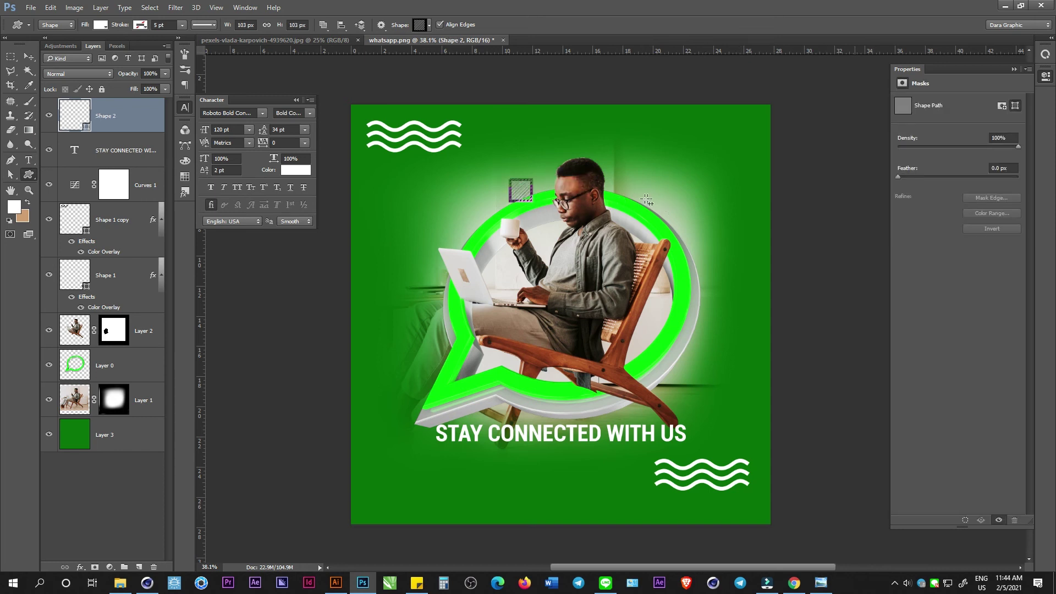
{"action": "left_click", "coordinate": [109, 243]}
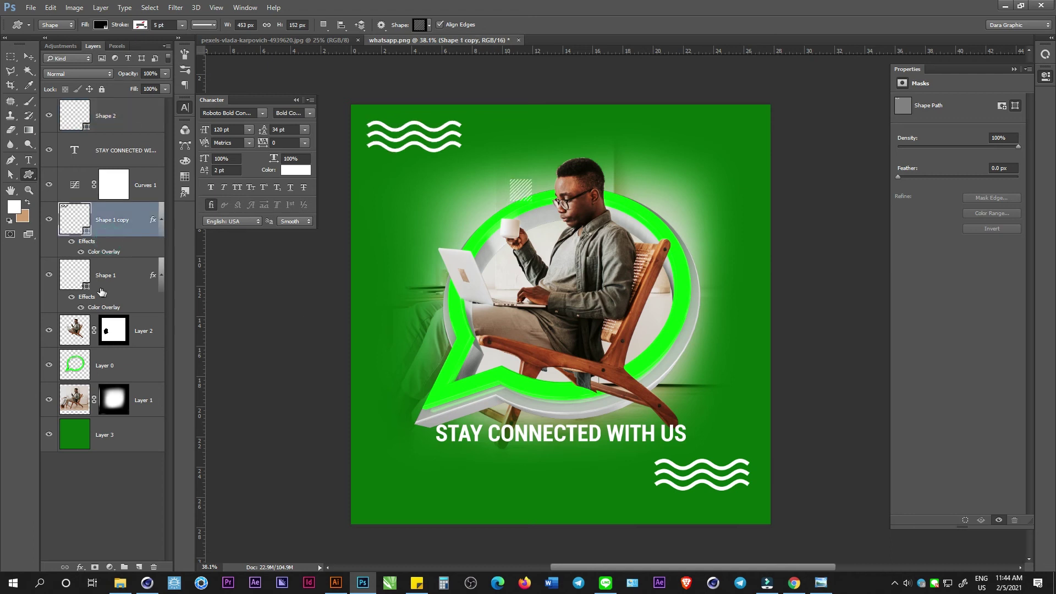
{"action": "left_click", "coordinate": [138, 338]}
{"action": "left_click_drag", "start_coordinate": [641, 197], "coordinate": [692, 247]}
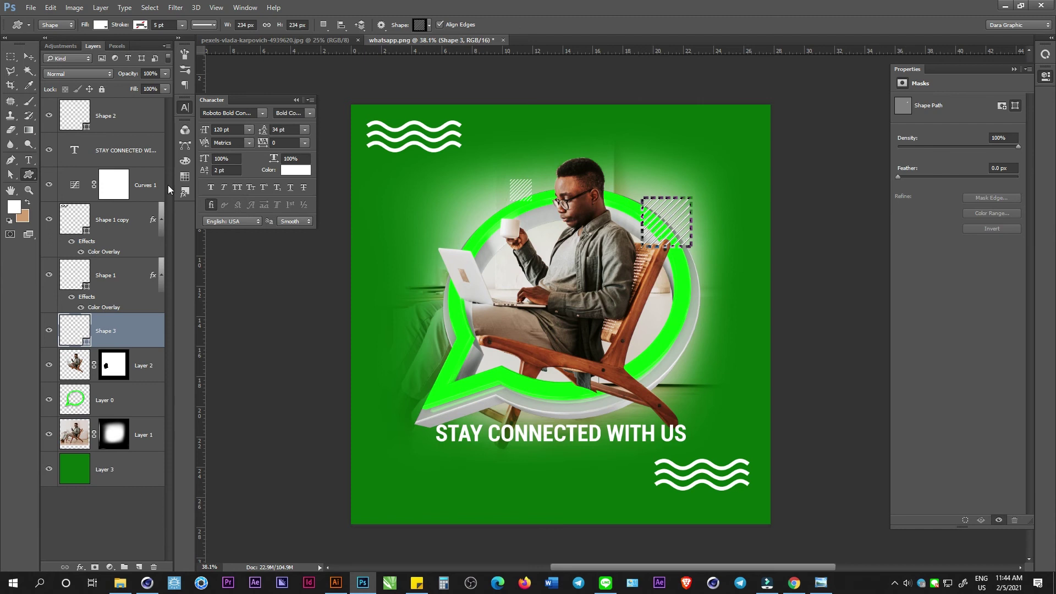
Step: Stack the Shape 3 hatch behind the WhatsApp ring and nudge it up slightly
{"action": "left_click", "coordinate": [29, 56]}
{"action": "left_click_drag", "start_coordinate": [126, 331], "coordinate": [126, 418]}
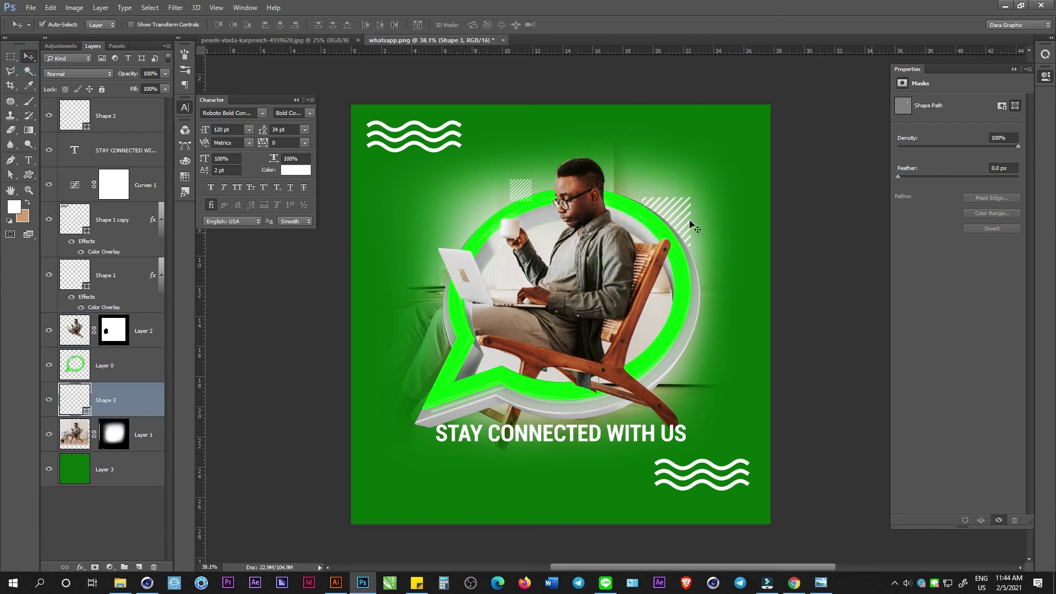
{"action": "key", "text": "ctrl+t"}
{"action": "left_click_drag", "start_coordinate": [680, 227], "coordinate": [681, 206]}
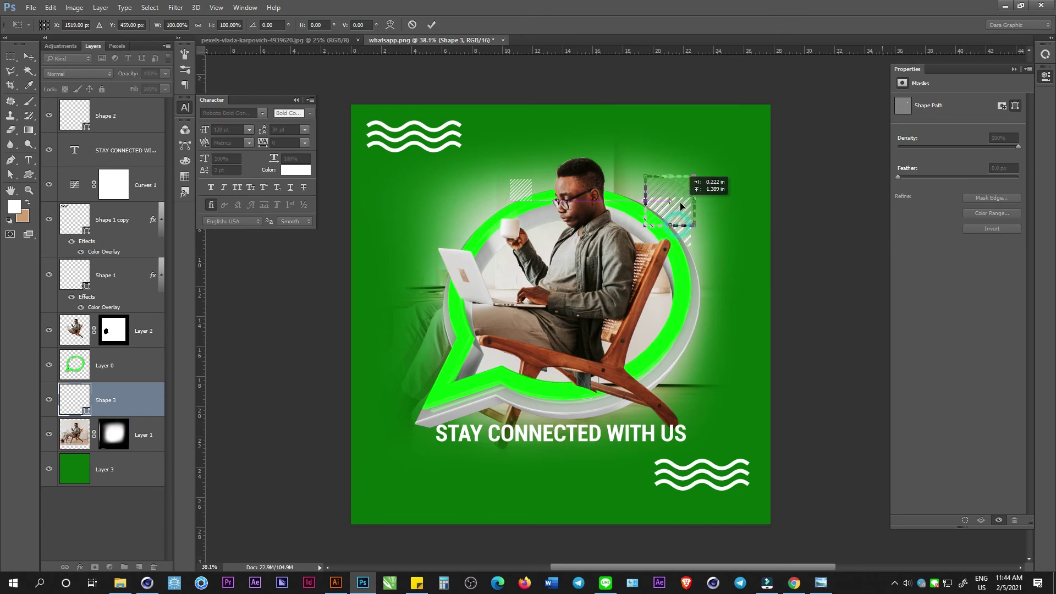
{"action": "key", "text": "Return"}
{"action": "scroll", "coordinate": [552, 204], "scroll_direction": "up", "scroll_amount": 2}
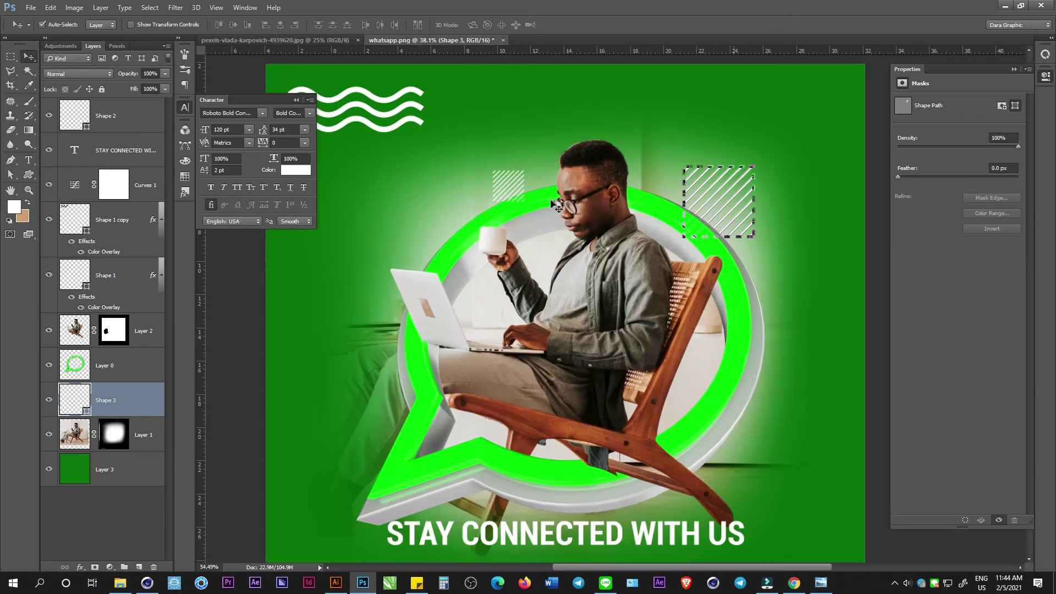
Step: Enlarge the small hatched square toward the lower left and stack it behind the man
{"action": "left_click", "coordinate": [505, 187]}
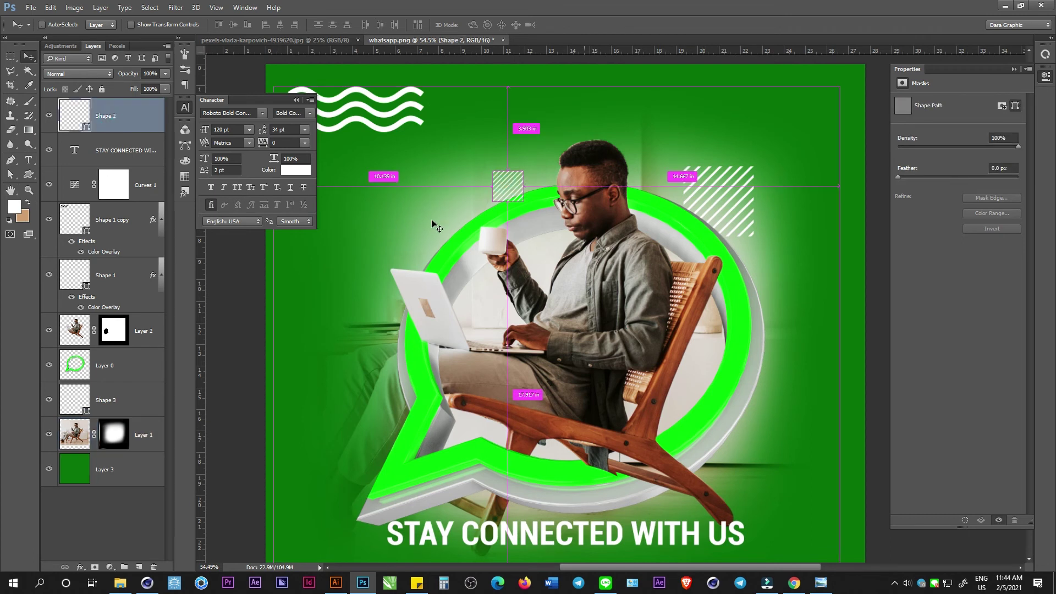
{"action": "key", "text": "ctrl+t"}
{"action": "left_click_drag", "start_coordinate": [491, 202], "coordinate": [361, 332]}
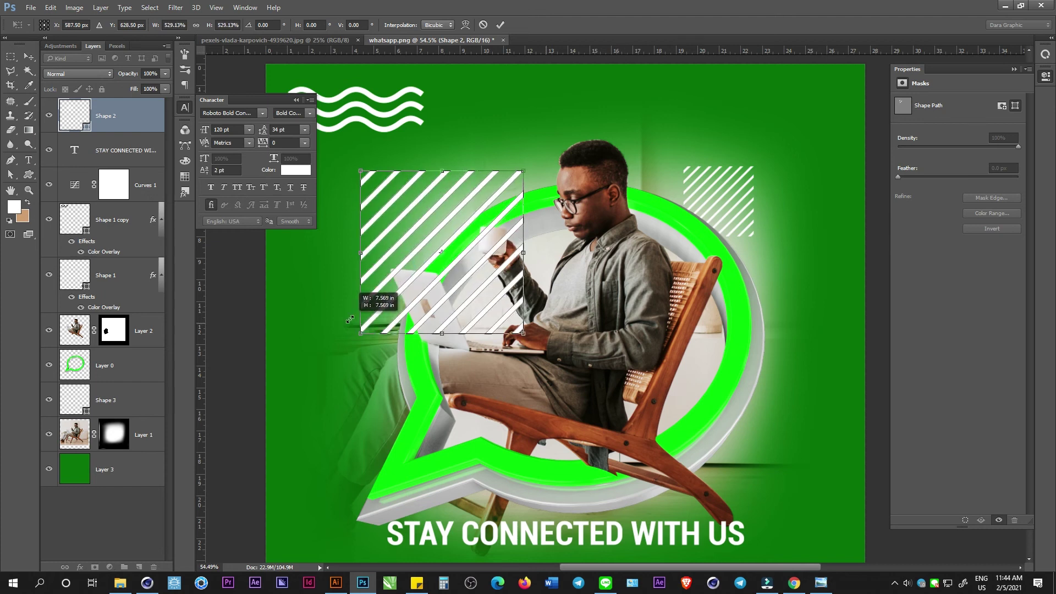
{"action": "key", "text": "Return"}
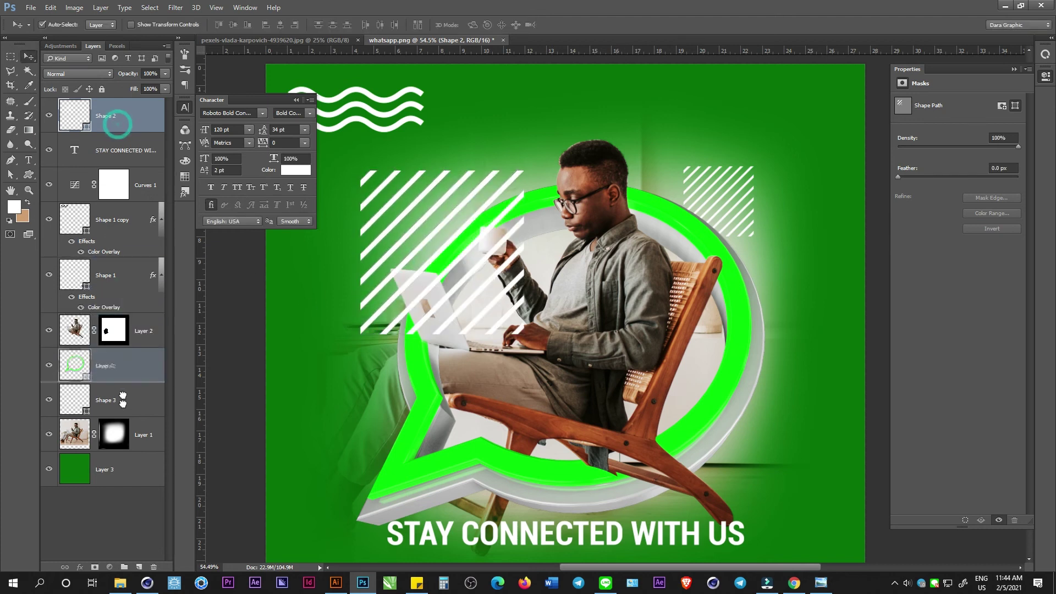
{"action": "left_click_drag", "start_coordinate": [118, 128], "coordinate": [110, 416]}
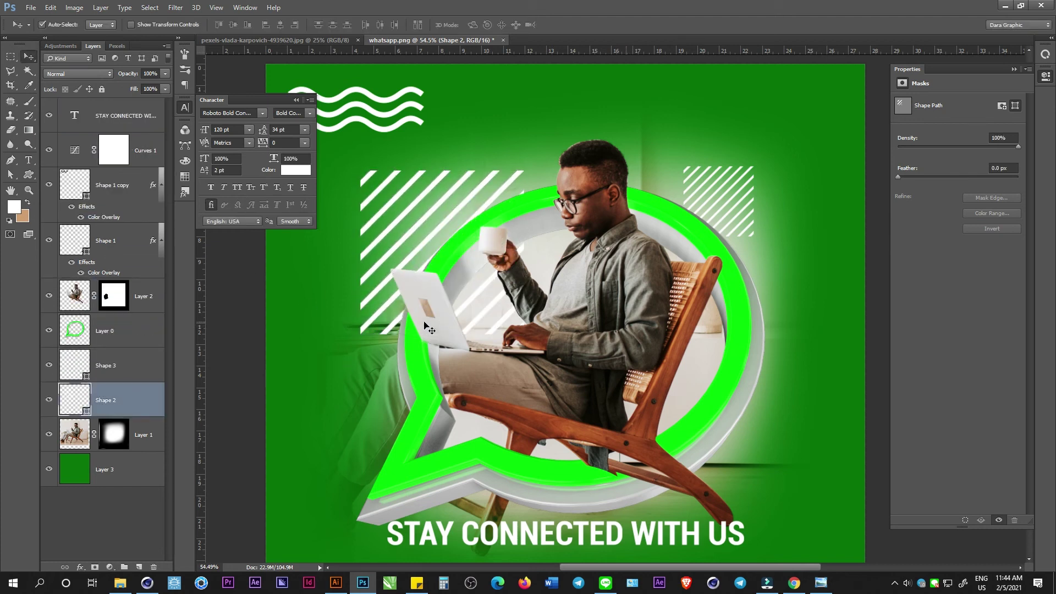
Step: Scale the left hatched patch down to about 73% at the ring's upper-left edge
{"action": "key", "text": "ctrl+t"}
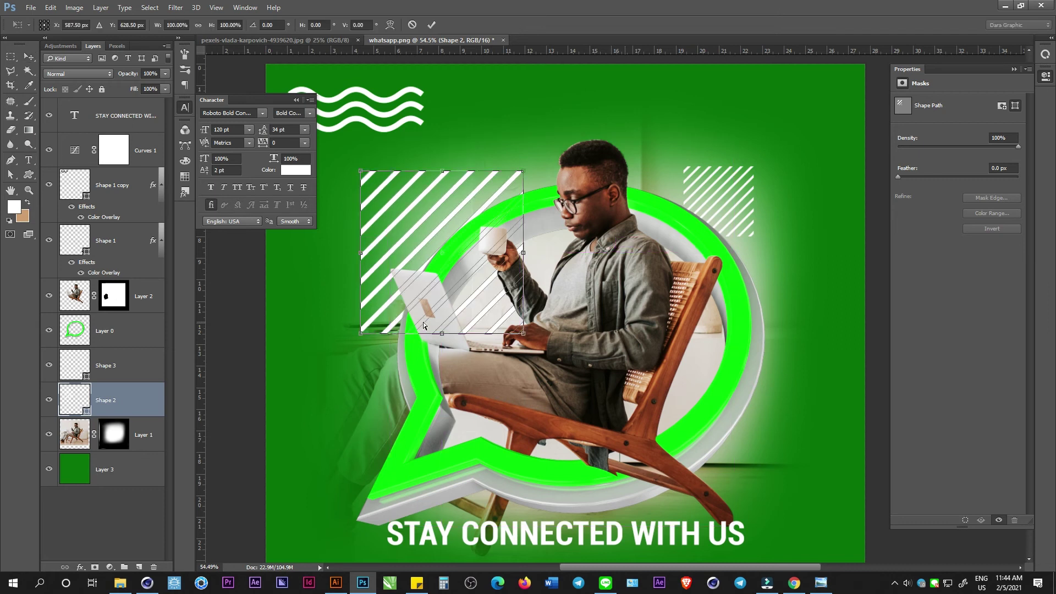
{"action": "mouse_move", "coordinate": [361, 334]}
{"action": "left_mouse_down"}
{"action": "mouse_move", "coordinate": [366, 316]}
{"action": "mouse_move", "coordinate": [408, 286]}
{"action": "left_mouse_up"}
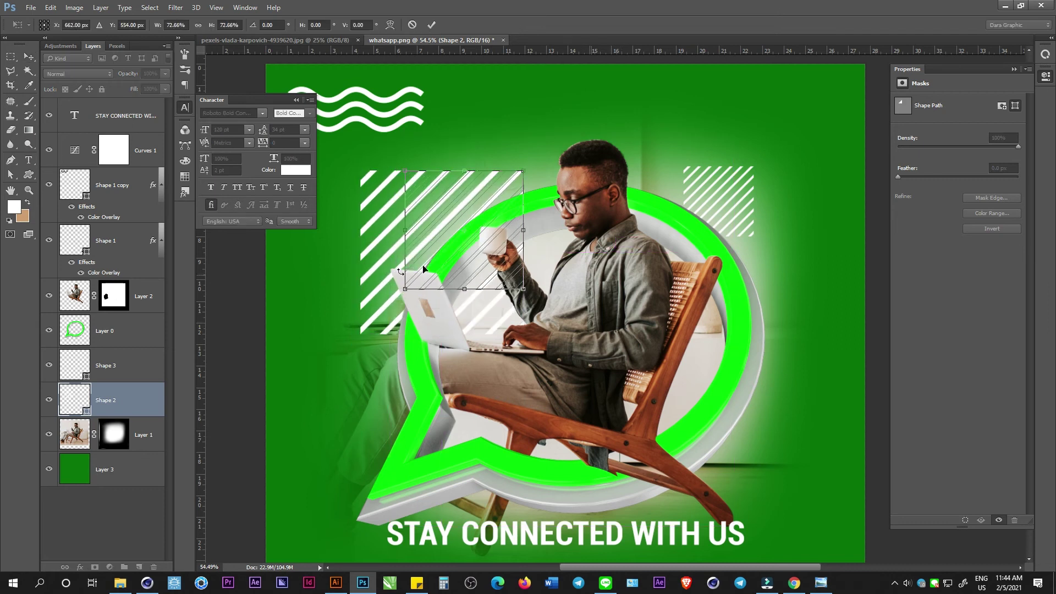
{"action": "left_click_drag", "start_coordinate": [460, 246], "coordinate": [441, 246]}
{"action": "key", "text": "Return"}
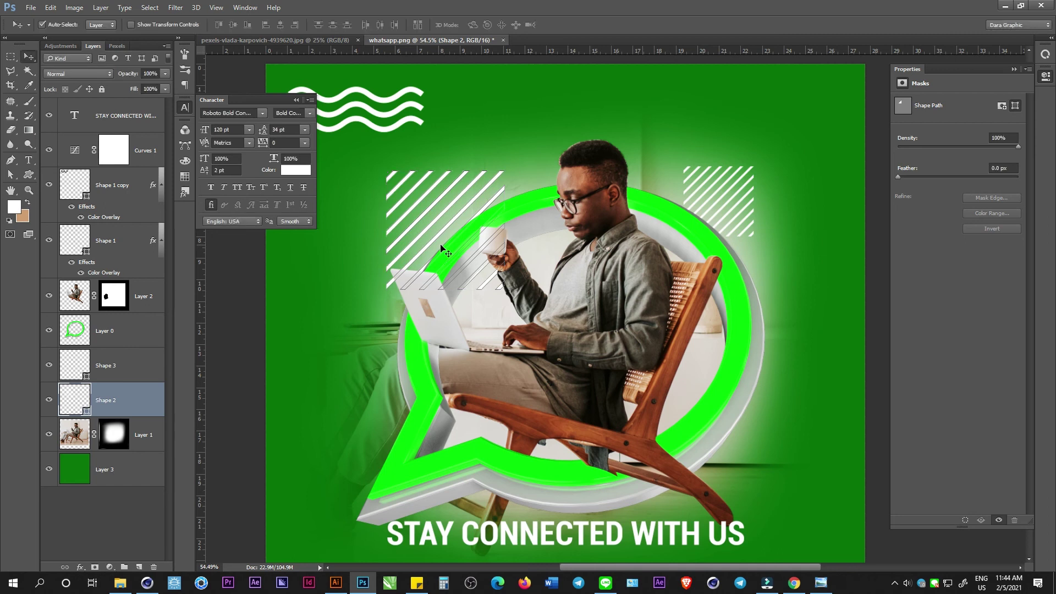
{"action": "scroll", "coordinate": [549, 300], "scroll_direction": "down", "scroll_amount": 2, "text": "alt"}
{"action": "left_click_drag", "start_coordinate": [549, 300], "coordinate": [528, 281]}
{"action": "scroll", "coordinate": [542, 363], "scroll_direction": "up", "scroll_amount": 1, "text": "alt"}
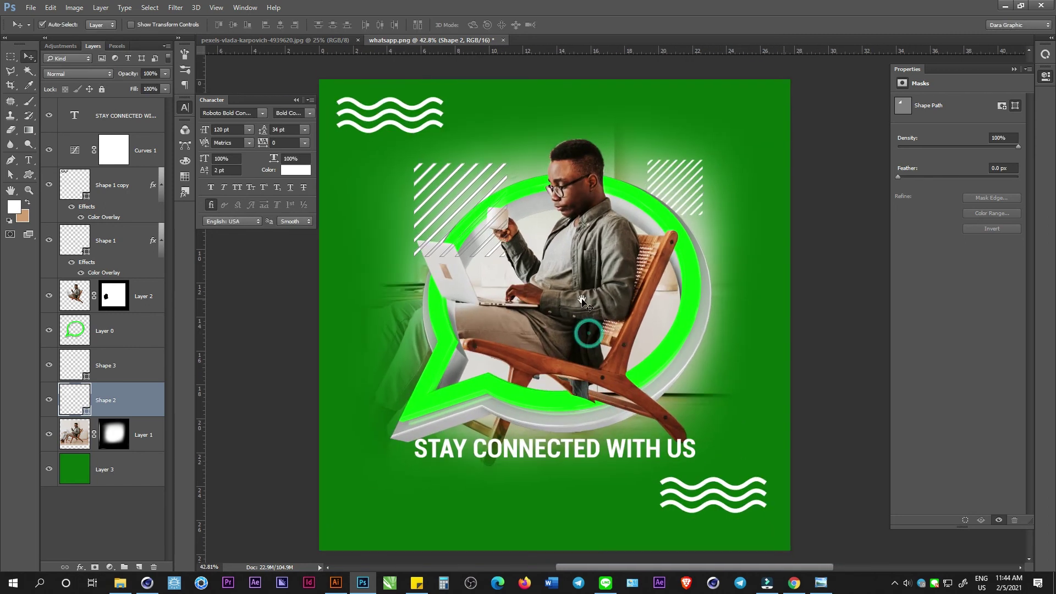
{"action": "scroll", "coordinate": [585, 300], "scroll_direction": "down", "scroll_amount": 2, "text": "alt"}
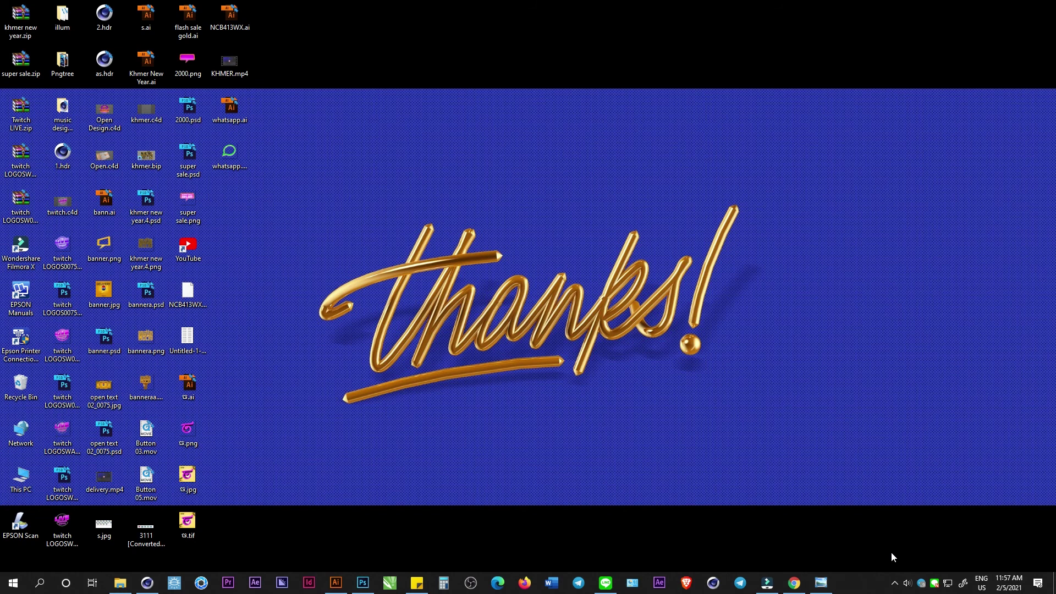
Step: Return to the poster in Photoshop and toggle the Shape 2 hatched patch's visibility
{"action": "key", "text": "alt+Tab"}
{"action": "key", "text": "alt+Tab"}
{"action": "key", "text": "alt+Tab"}
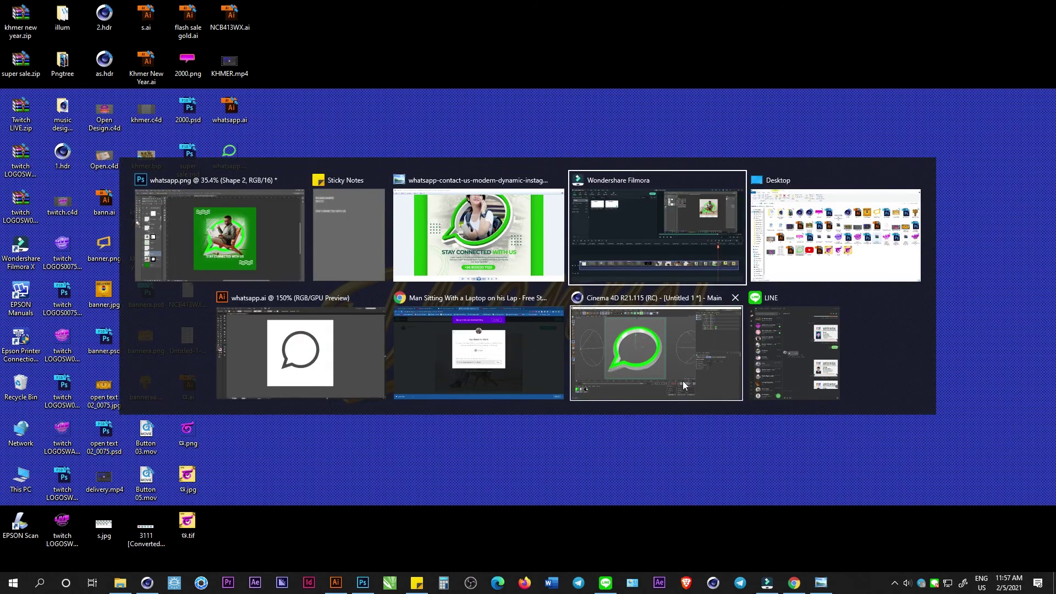
{"action": "left_click", "coordinate": [275, 222]}
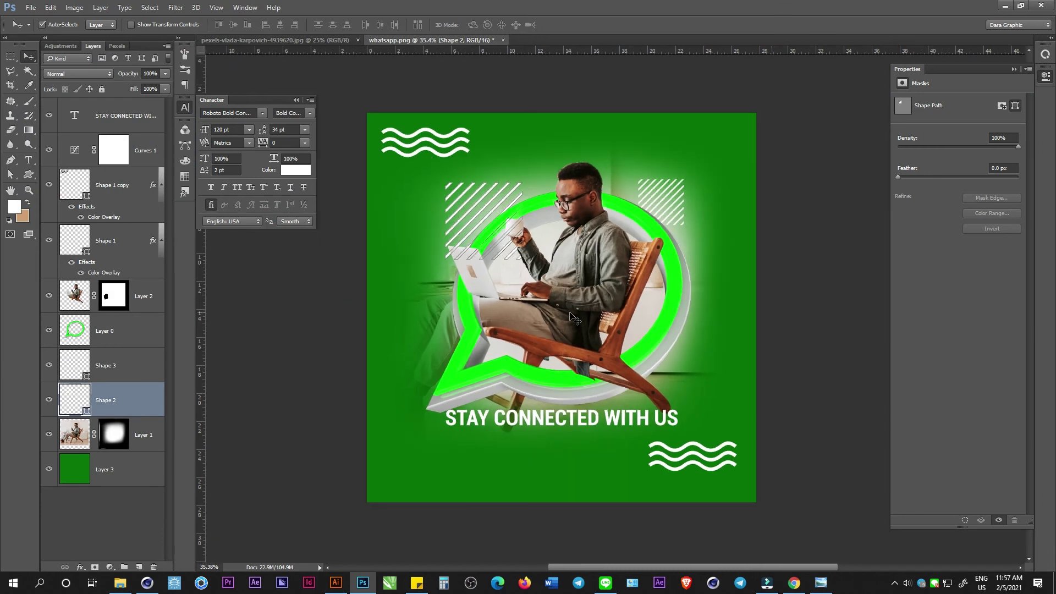
{"action": "scroll", "coordinate": [486, 262], "scroll_direction": "up", "scroll_amount": 2}
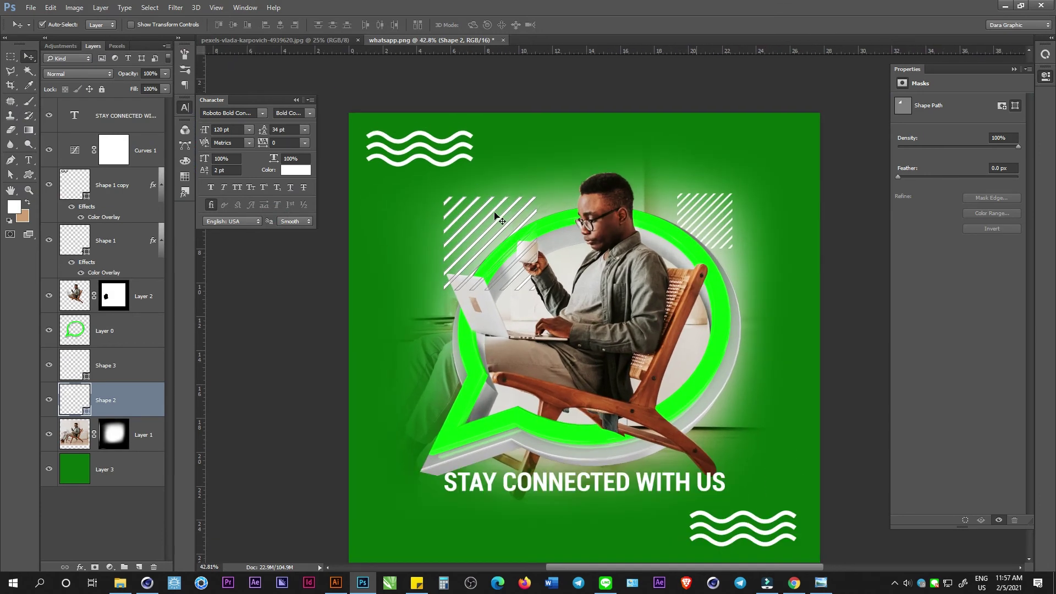
{"action": "left_click", "coordinate": [49, 399]}
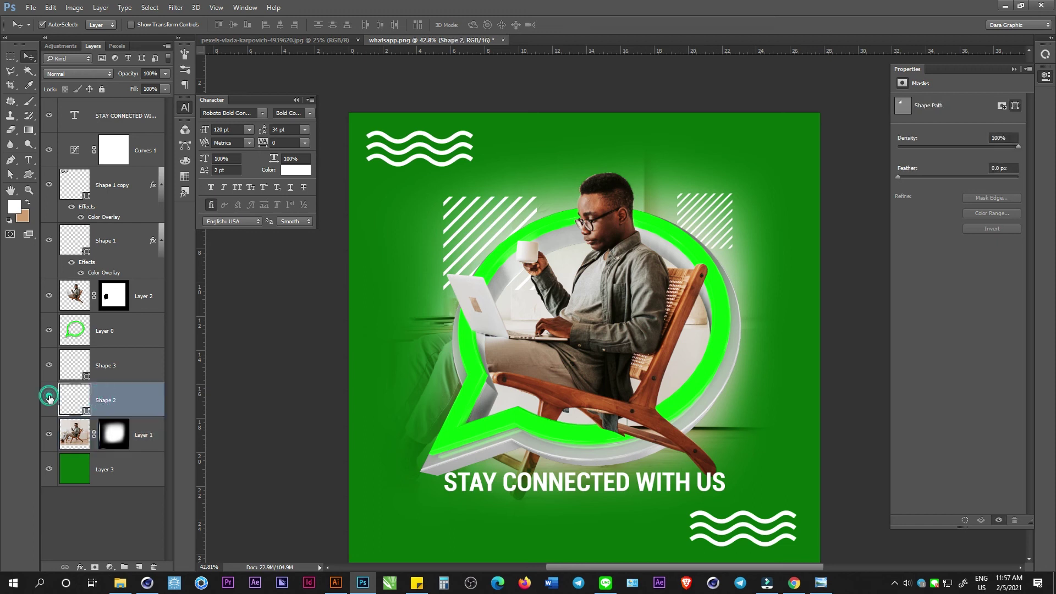
Step: Shrink the left hatched patch from its centre to sit at the ring's upper-left edge
{"action": "key", "text": "ctrl+t"}
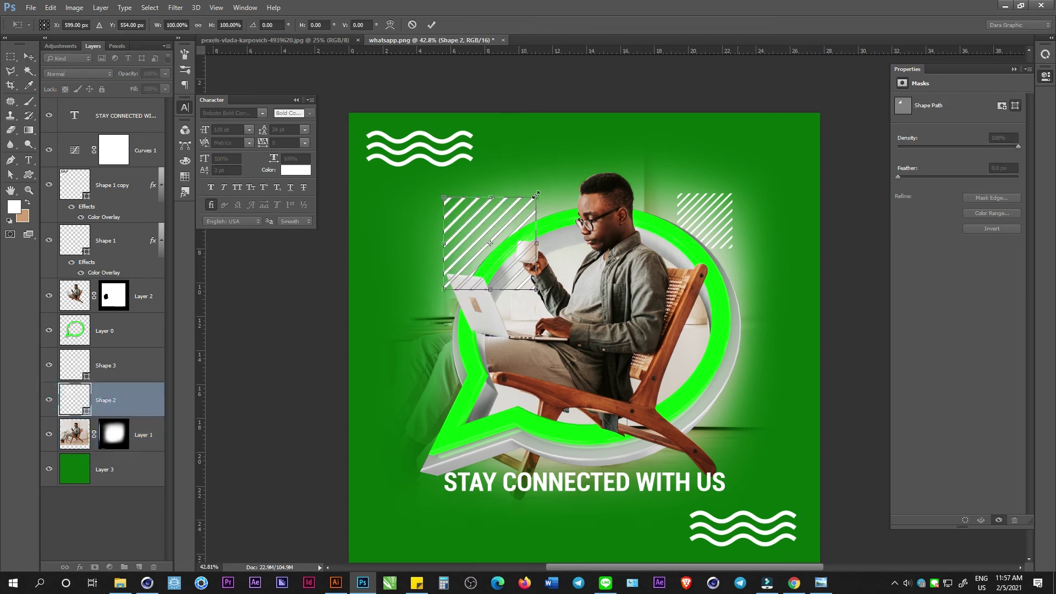
{"action": "left_click_drag", "start_coordinate": [536, 195], "coordinate": [513, 220]}
{"action": "key", "text": "Return"}
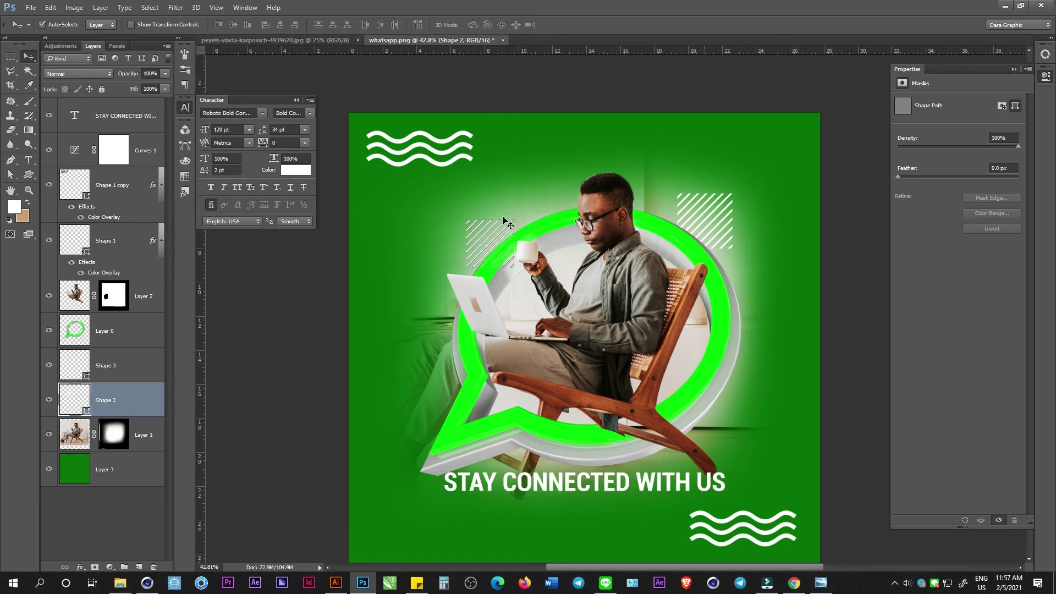
{"action": "scroll", "coordinate": [527, 337], "scroll_direction": "down", "scroll_amount": 3}
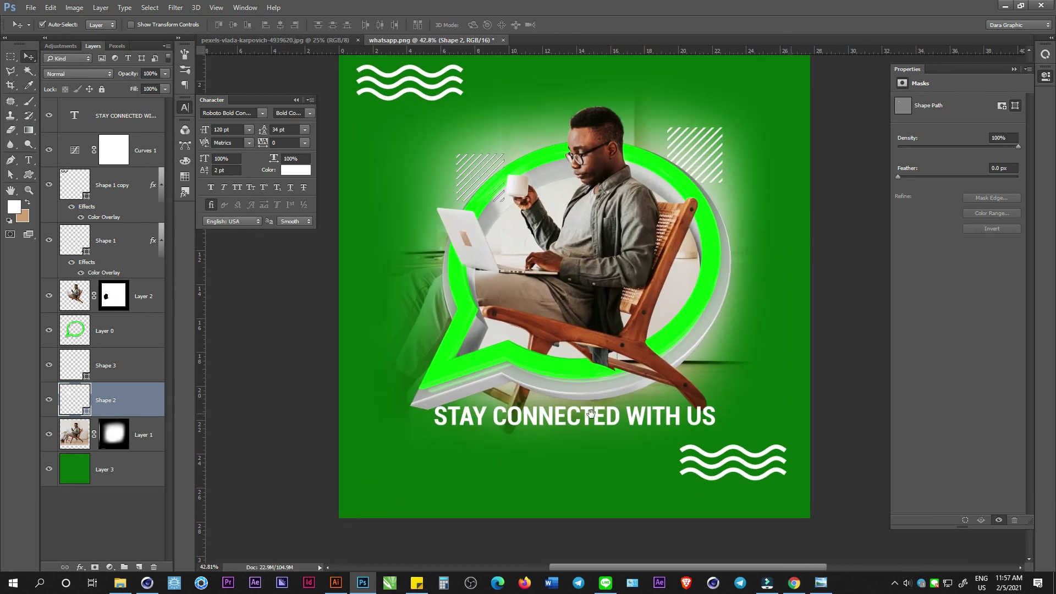
{"action": "left_click_drag", "start_coordinate": [587, 412], "coordinate": [587, 416]}
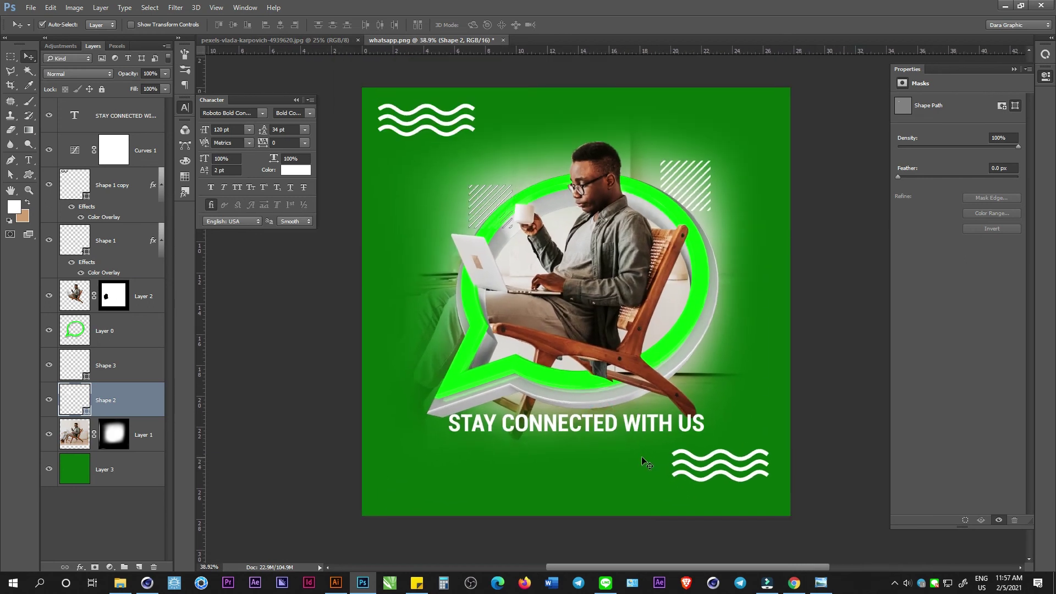
{"action": "scroll", "coordinate": [641, 457], "scroll_direction": "down", "scroll_amount": 1}
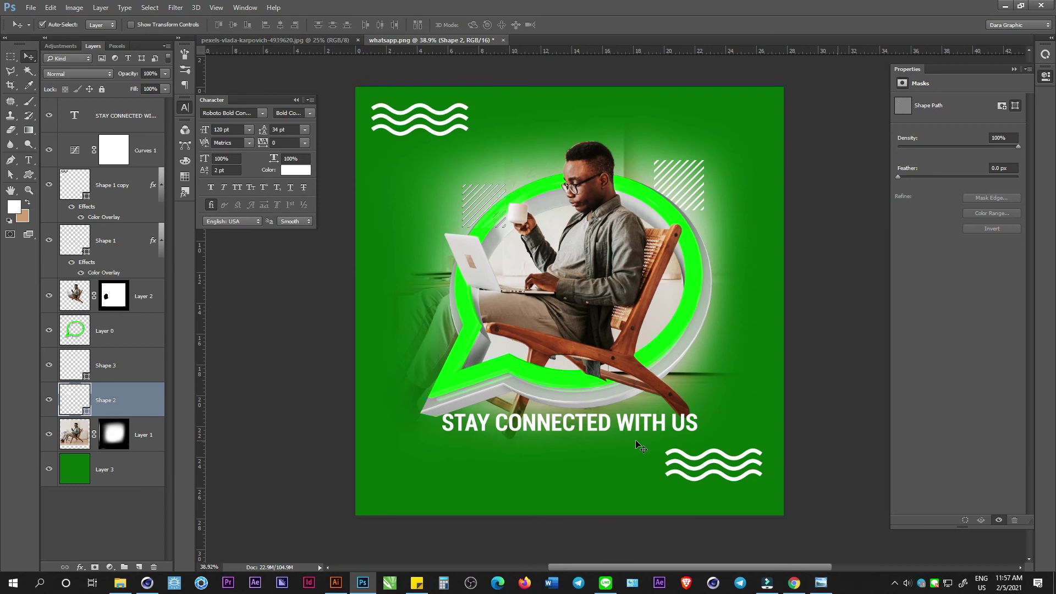
{"action": "left_click", "coordinate": [462, 386]}
Step: Duplicate the WhatsApp logo, scale the copy to about 52% and move it top-right
{"action": "key", "text": "ctrl+j"}
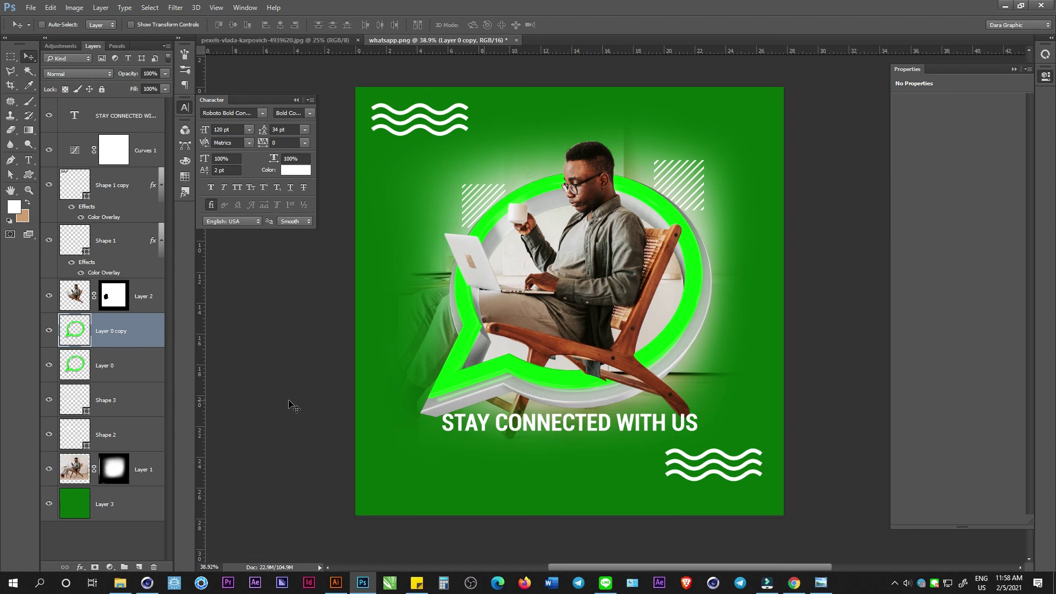
{"action": "key", "text": "ctrl+t"}
{"action": "mouse_move", "coordinate": [662, 352]}
{"action": "left_mouse_down"}
{"action": "mouse_move", "coordinate": [792, 205]}
{"action": "mouse_move", "coordinate": [831, 135]}
{"action": "left_mouse_up"}
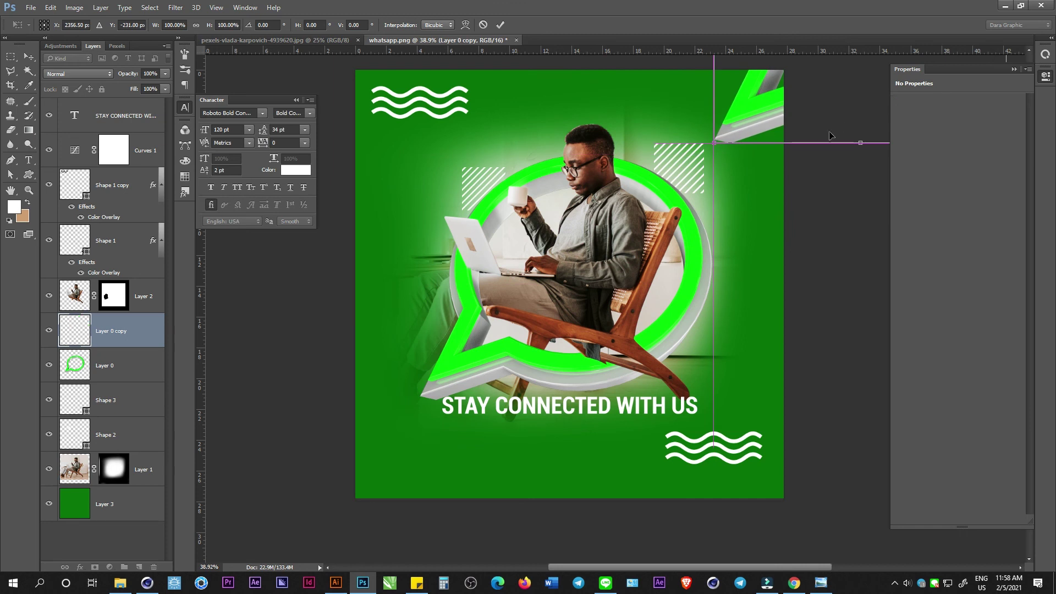
{"action": "left_click_drag", "start_coordinate": [713, 142], "coordinate": [763, 144]}
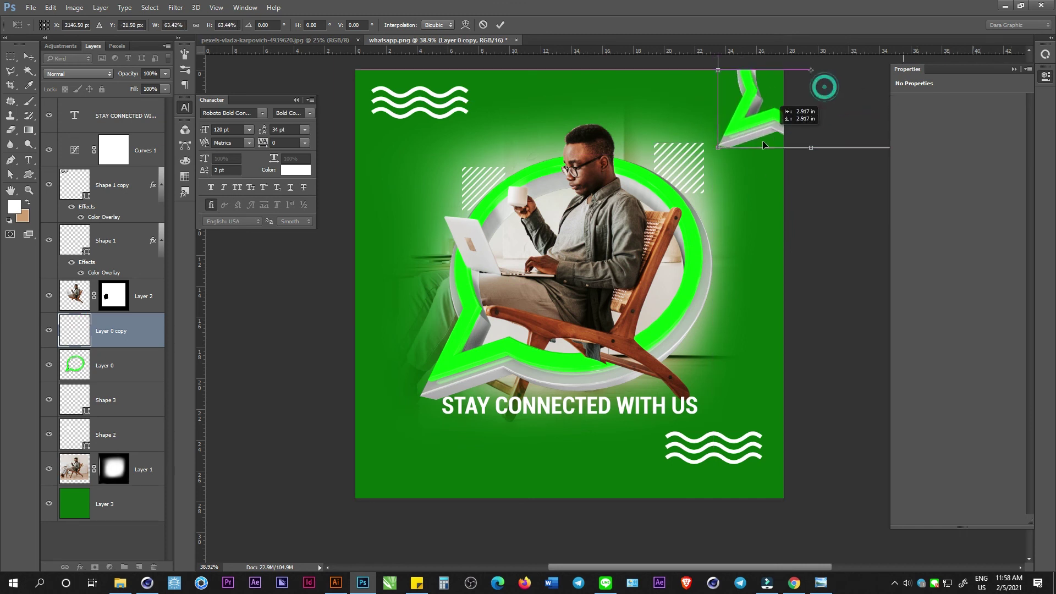
{"action": "left_click_drag", "start_coordinate": [763, 145], "coordinate": [752, 119]}
{"action": "key", "text": "Return"}
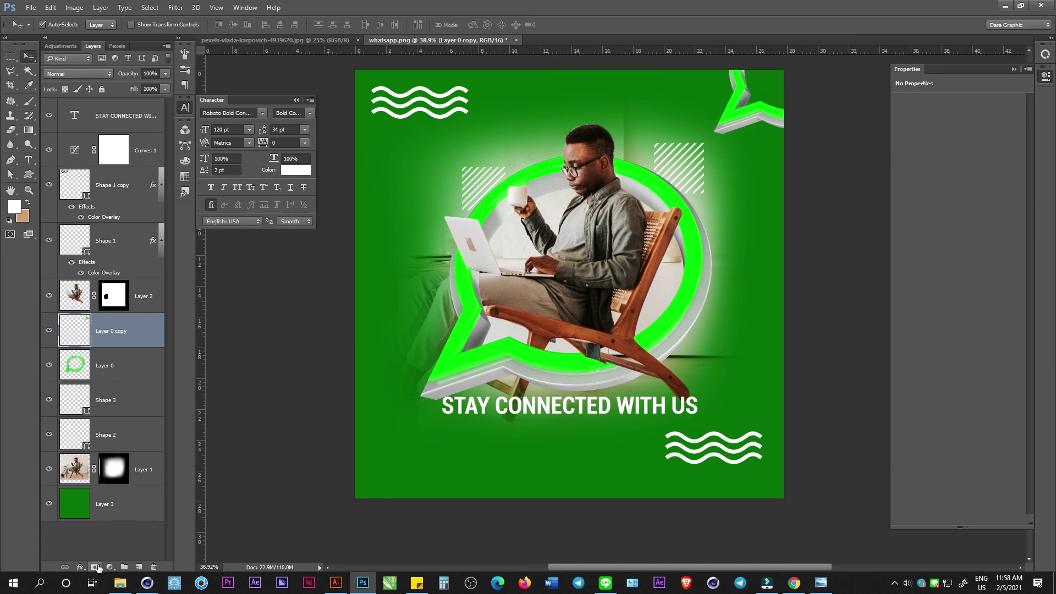
Step: Set the logo copy's blend mode to Screen, after briefly trying Multiply
{"action": "left_click", "coordinate": [102, 74]}
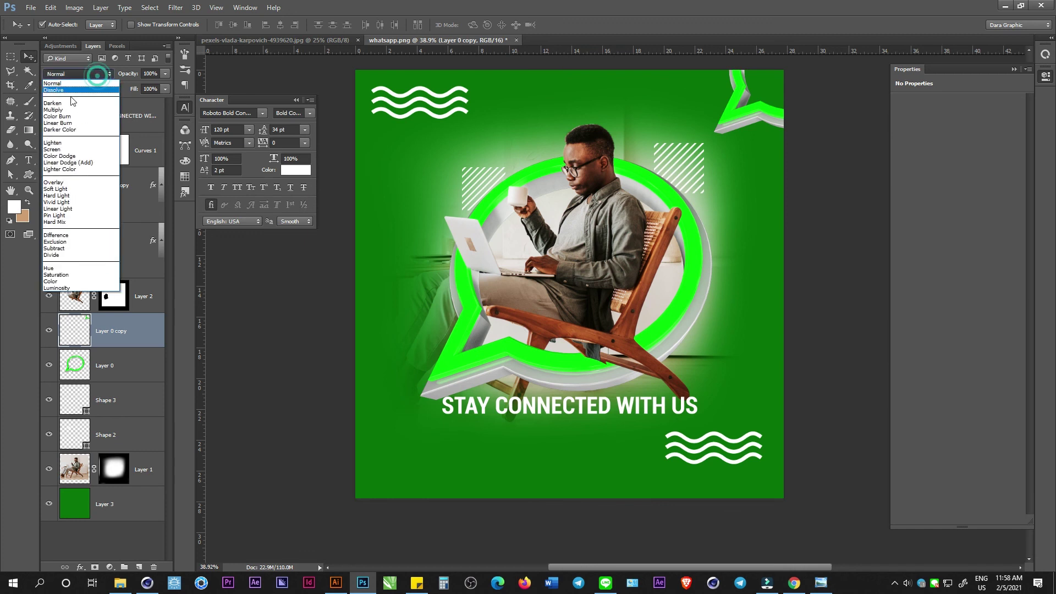
{"action": "left_click", "coordinate": [64, 108]}
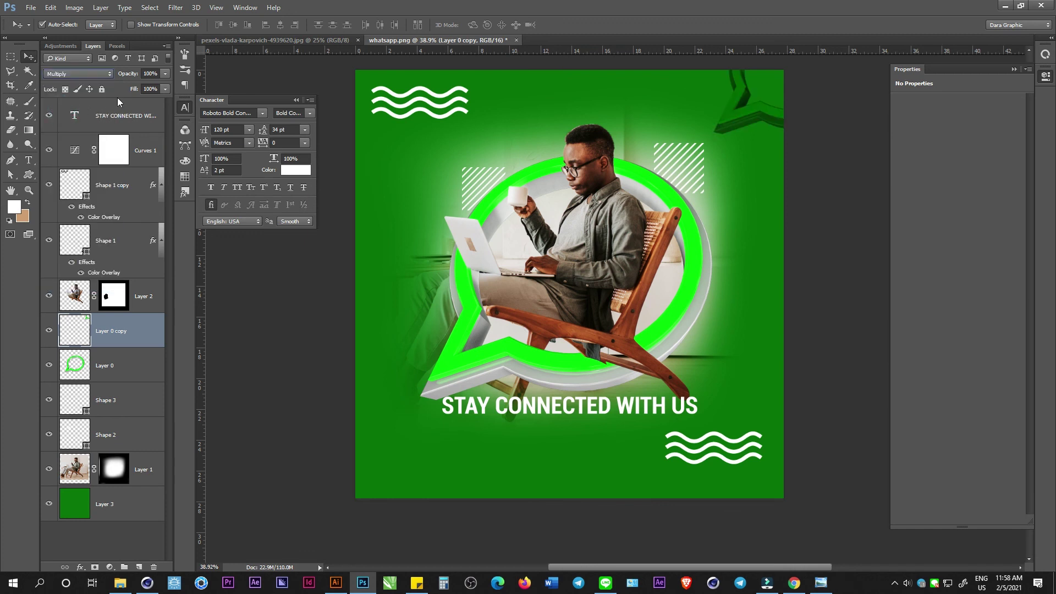
{"action": "left_click", "coordinate": [94, 73]}
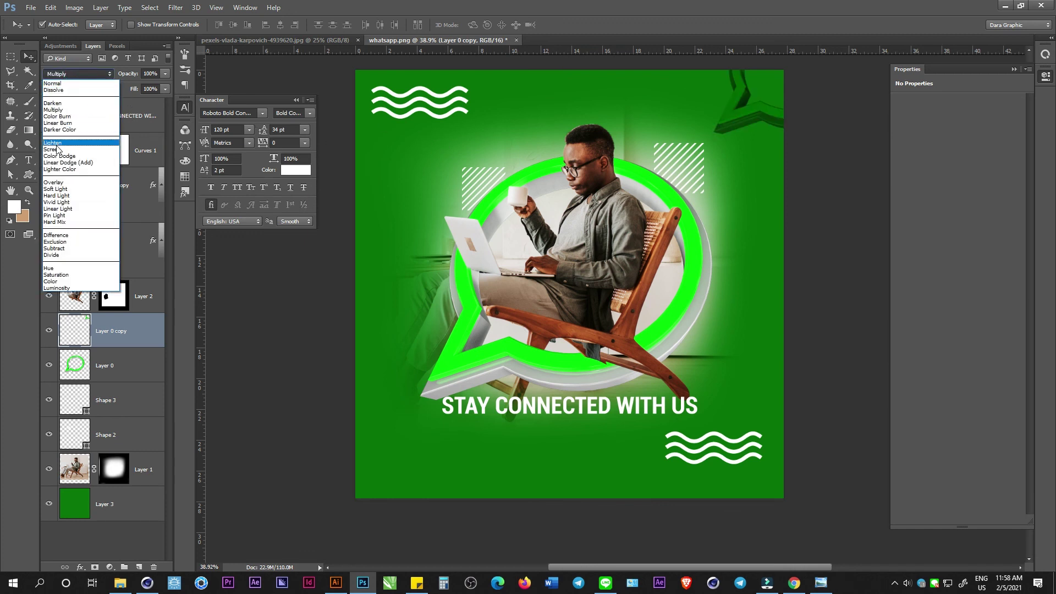
{"action": "left_click", "coordinate": [53, 147]}
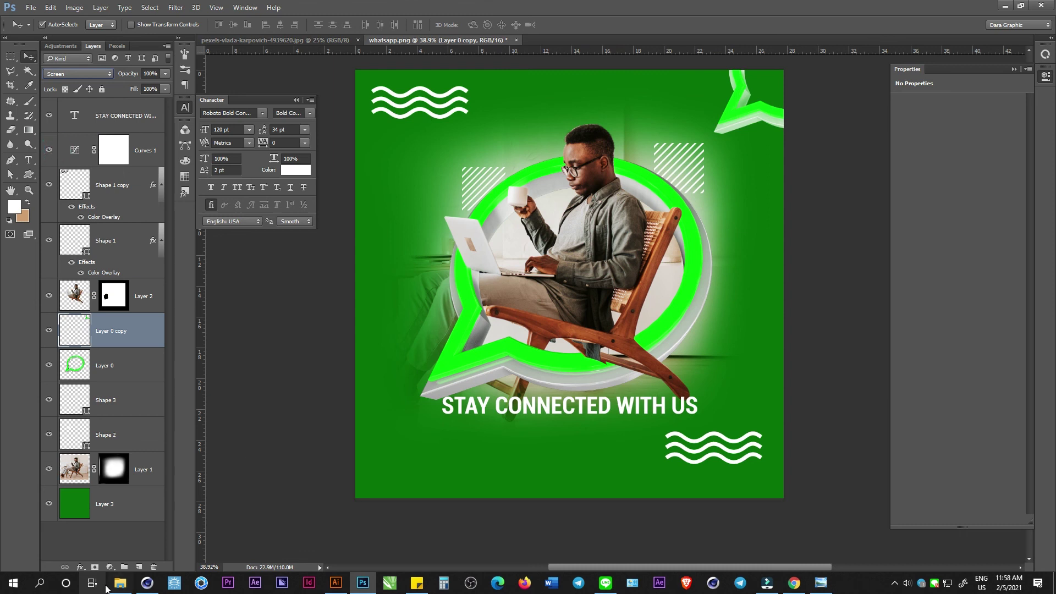
Step: Add a Black & White adjustment clipped to Layer 0 copy to desaturate the corner logo
{"action": "left_click", "coordinate": [110, 567]}
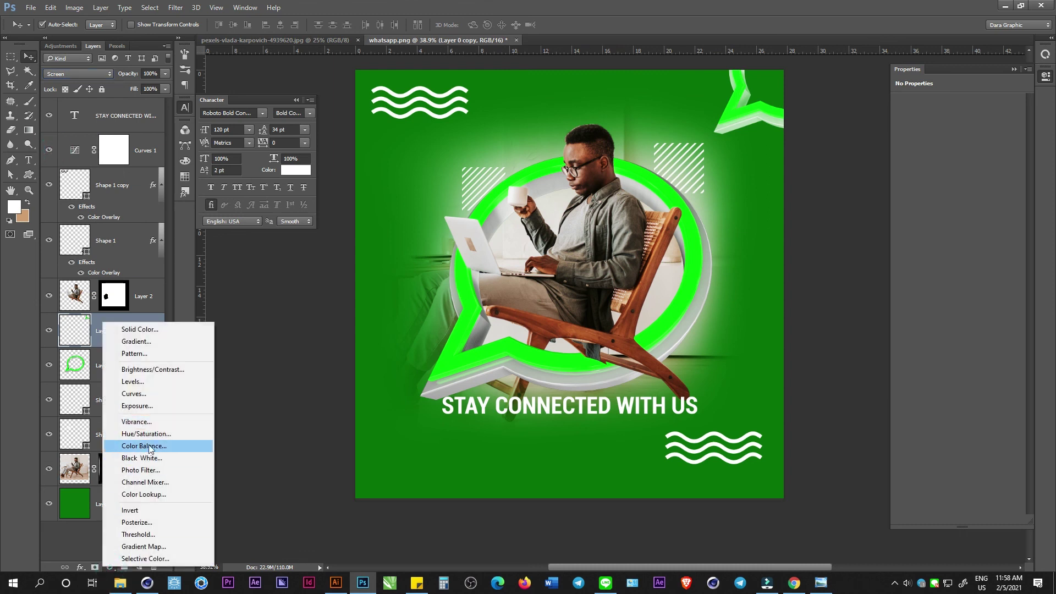
{"action": "left_click", "coordinate": [142, 457]}
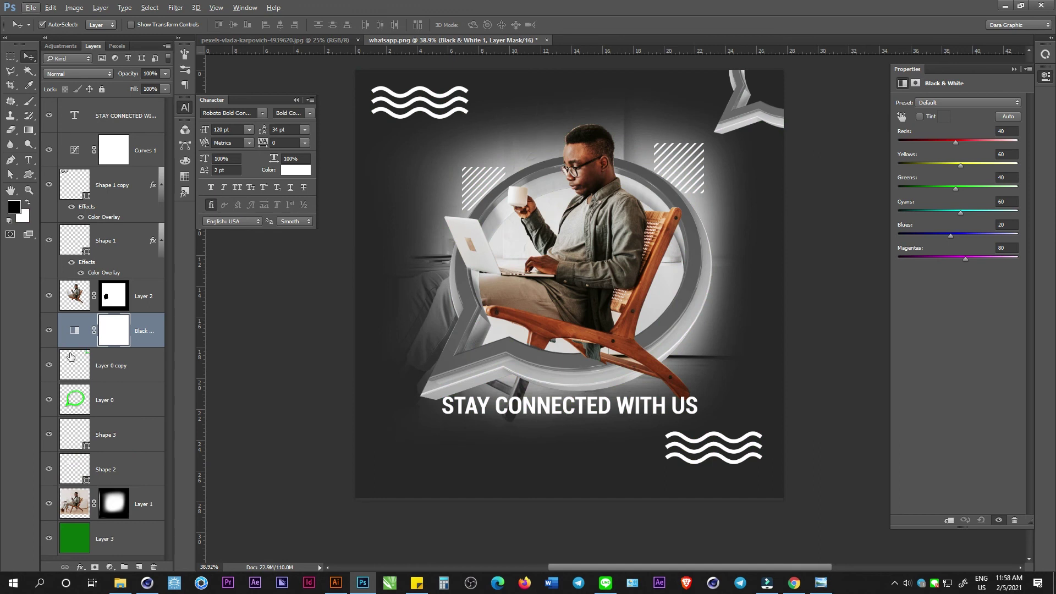
{"action": "left_click", "coordinate": [75, 344], "text": "alt"}
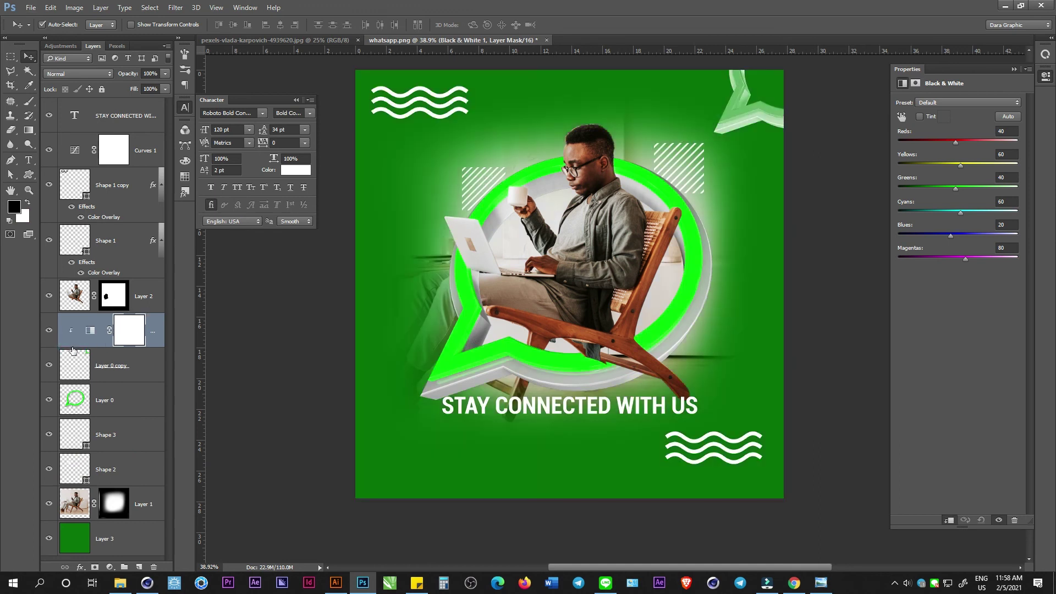
{"action": "left_click", "coordinate": [119, 365], "text": "shift"}
Step: Duplicate the desaturated logo with its adjustment and move the copy to the bottom-left corner
{"action": "key", "text": "ctrl+j"}
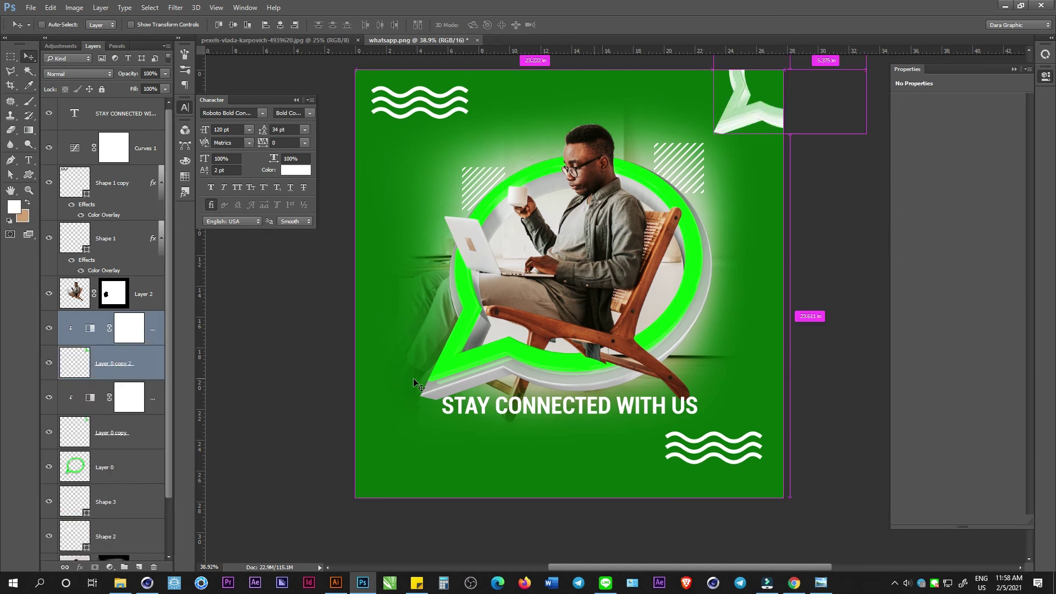
{"action": "key", "text": "ctrl+t"}
{"action": "scroll", "coordinate": [717, 287], "scroll_direction": "down", "scroll_amount": 2}
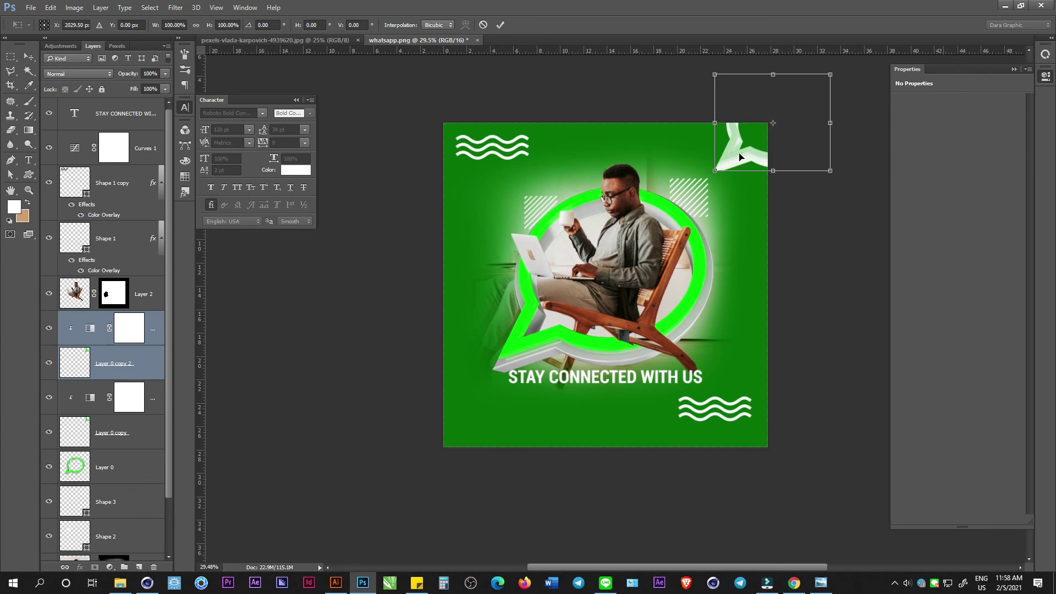
{"action": "left_click_drag", "start_coordinate": [740, 157], "coordinate": [413, 480]}
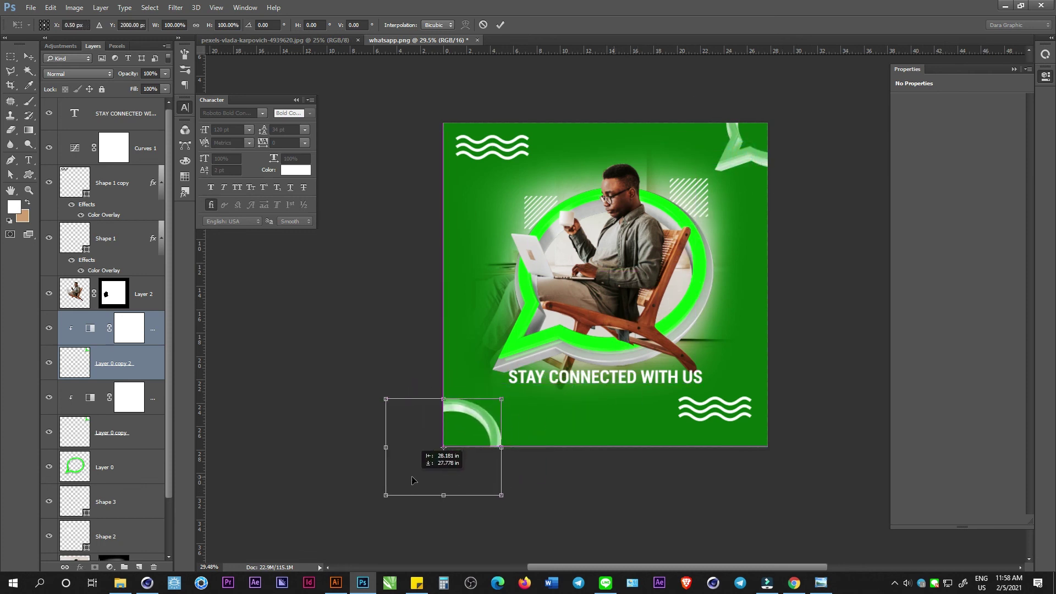
{"action": "key", "text": "Return"}
{"action": "scroll", "coordinate": [700, 286], "scroll_direction": "up", "scroll_amount": 2}
{"action": "scroll", "coordinate": [701, 286], "scroll_direction": "down", "scroll_amount": 1}
{"action": "scroll", "coordinate": [687, 308], "scroll_direction": "down", "scroll_amount": 1}
{"action": "scroll", "coordinate": [672, 328], "scroll_direction": "up", "scroll_amount": 1}
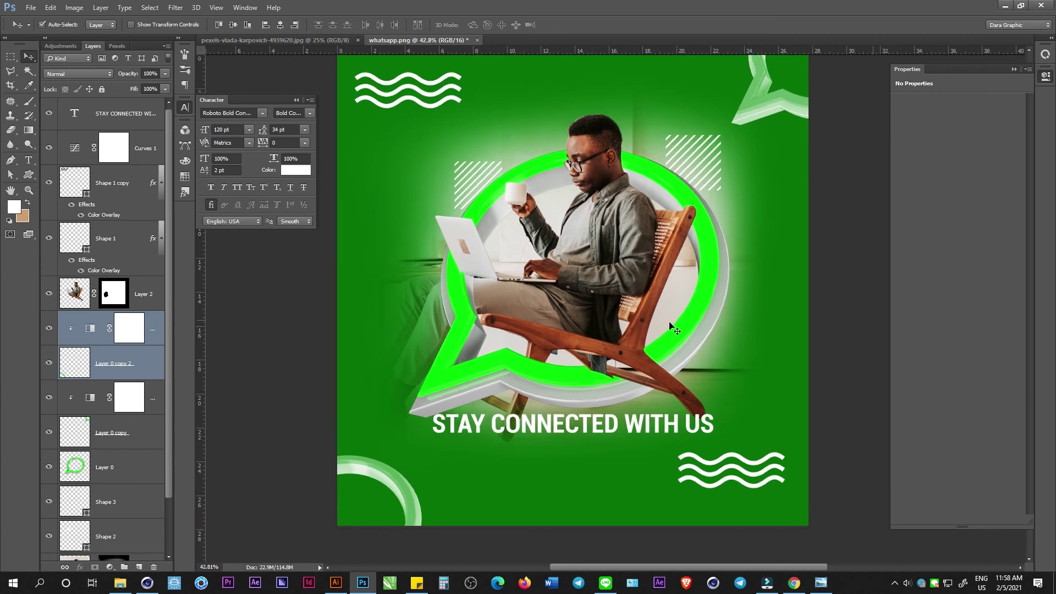
{"action": "left_click", "coordinate": [636, 423]}
Step: Duplicate the headline below itself and retype it as 'DESIGN IN CINEMA 4D WIHT PHOTOSHOP'
{"action": "left_click_drag", "start_coordinate": [636, 422], "coordinate": [631, 448], "text": "alt"}
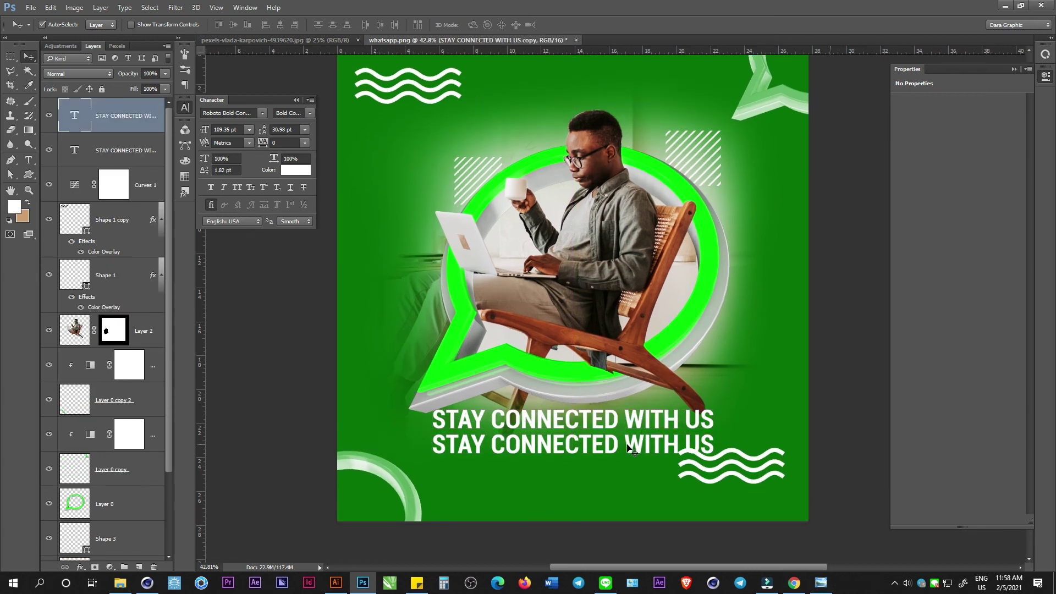
{"action": "key", "text": "t"}
{"action": "triple_click", "coordinate": [616, 443]}
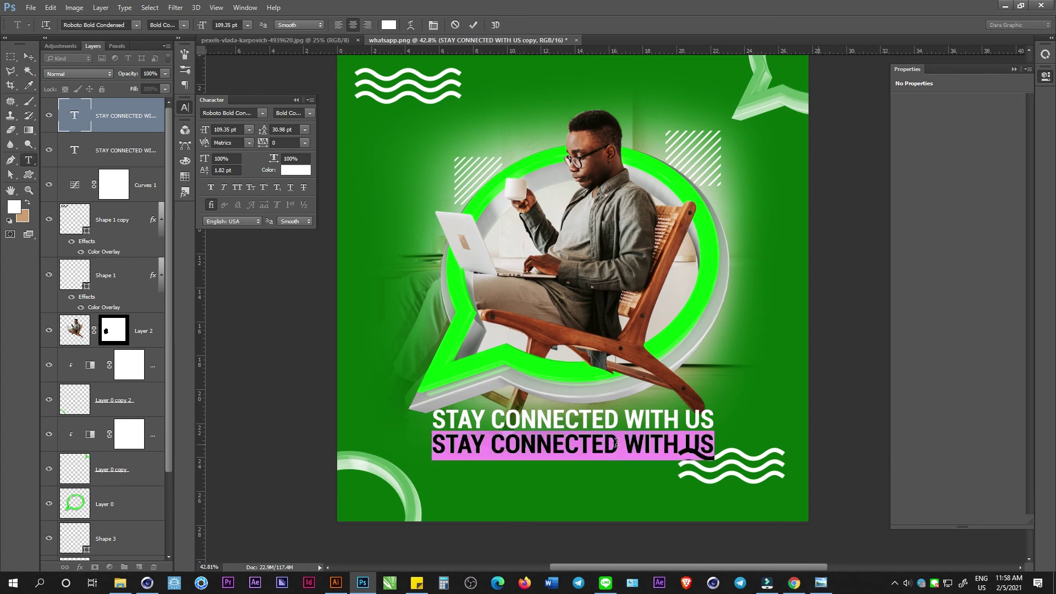
{"action": "type", "text": "D"}
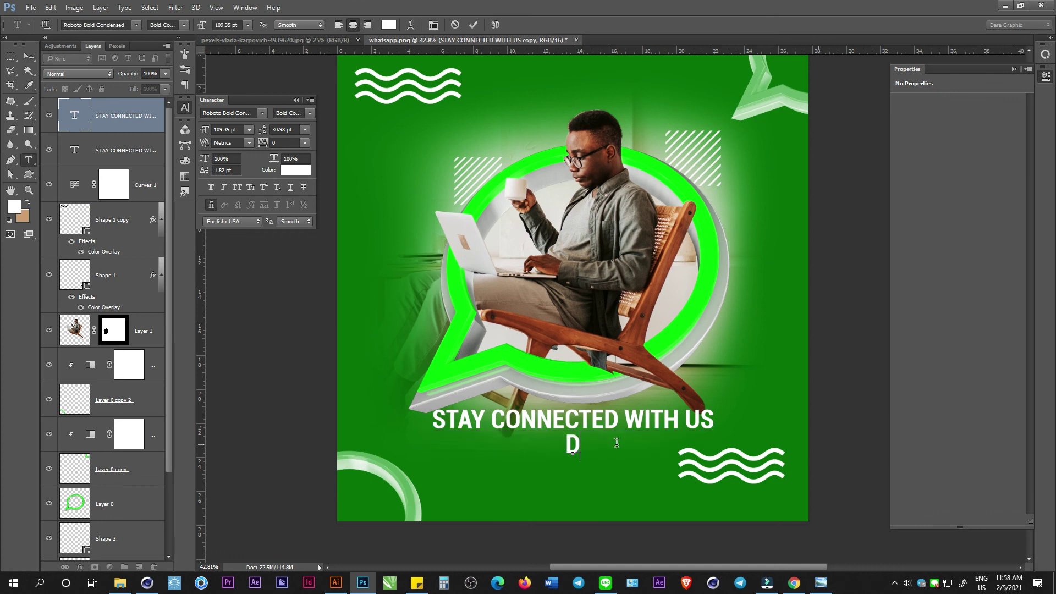
{"action": "type", "text": "ESIGN IN CINEMA "}
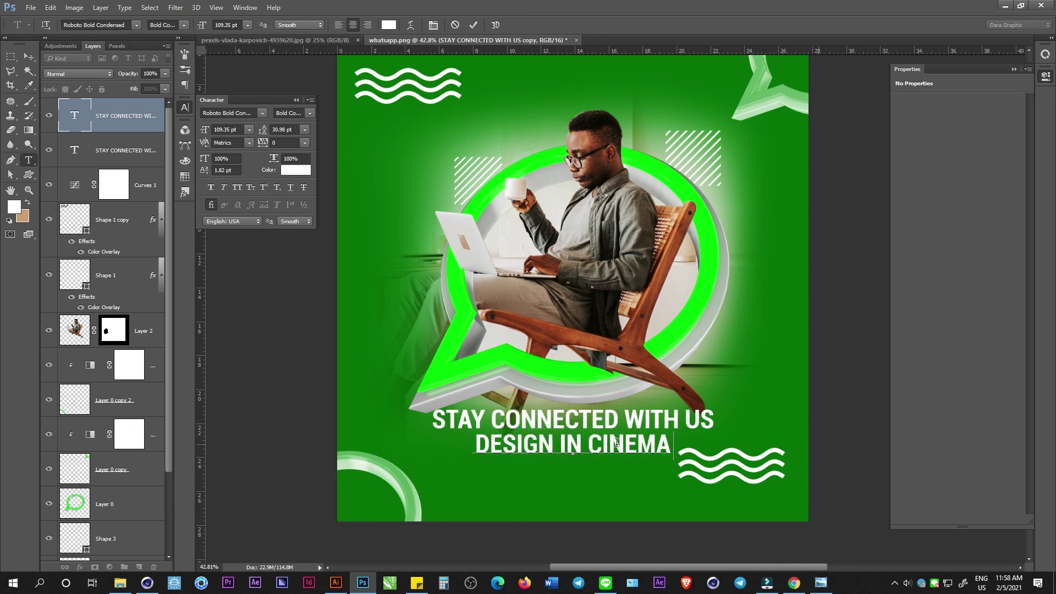
{"action": "type", "text": "4D WIHT PHOTOSHOP"}
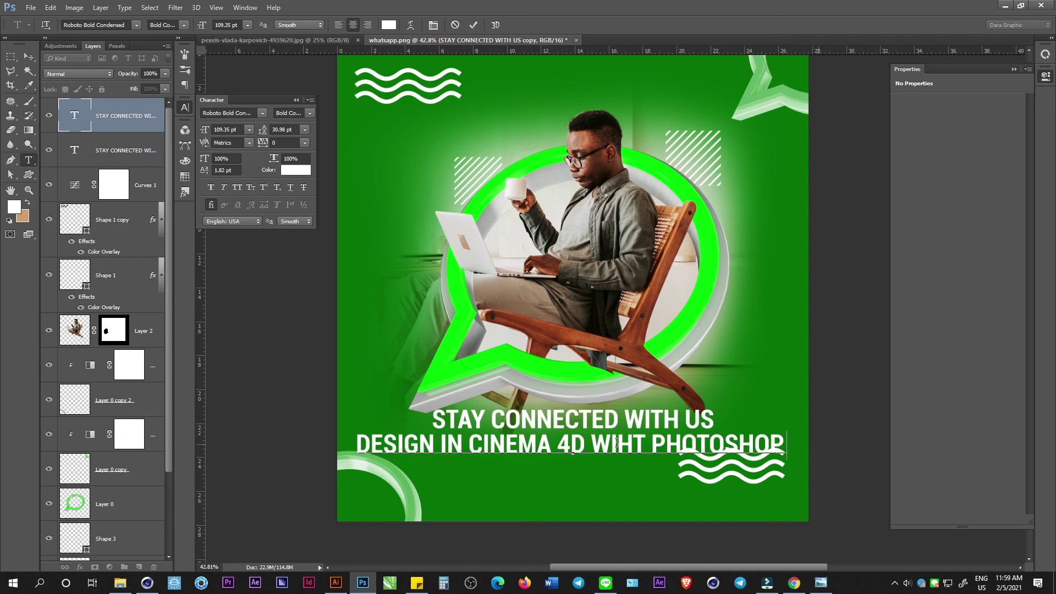
{"action": "key", "text": "BackSpace"}
{"action": "key", "text": "ctrl+a"}
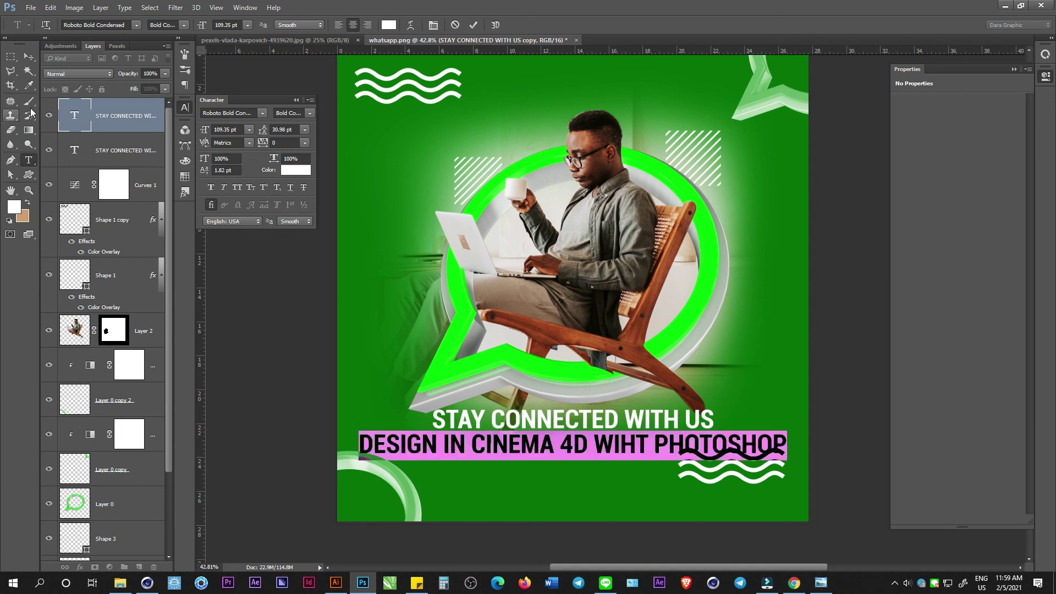
{"action": "left_click", "coordinate": [29, 57]}
Step: Scale the subtitle down to about 55% under the headline
{"action": "key", "text": "ctrl+t"}
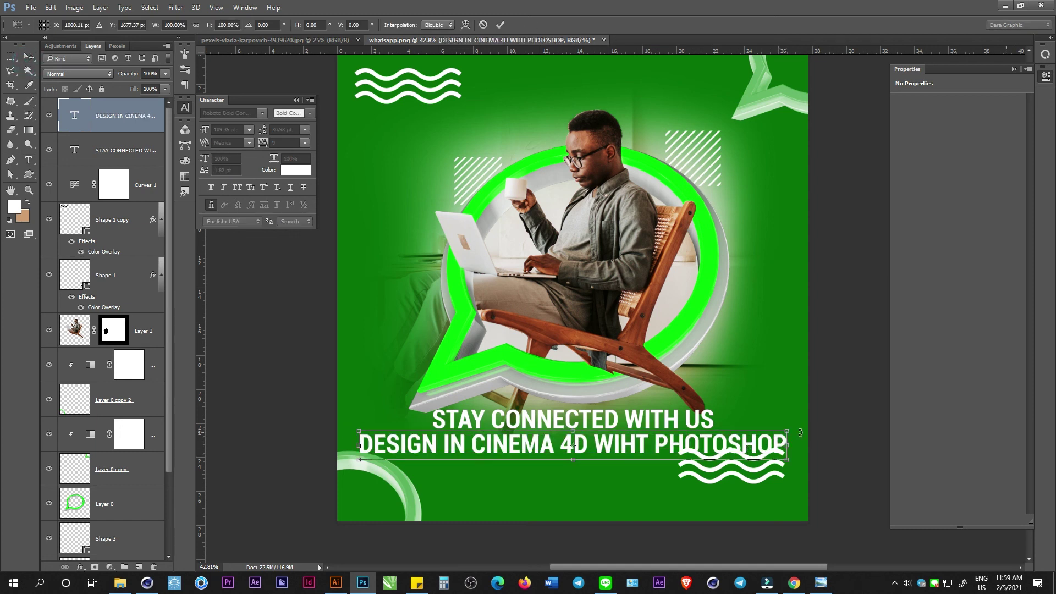
{"action": "left_click_drag", "start_coordinate": [791, 431], "coordinate": [689, 438]}
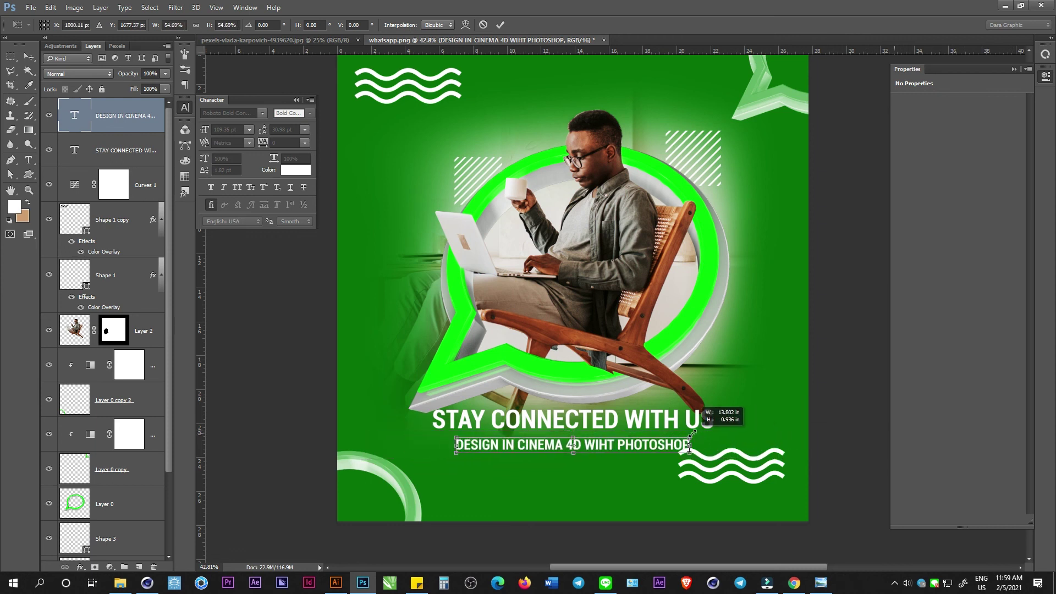
{"action": "key", "text": "Return"}
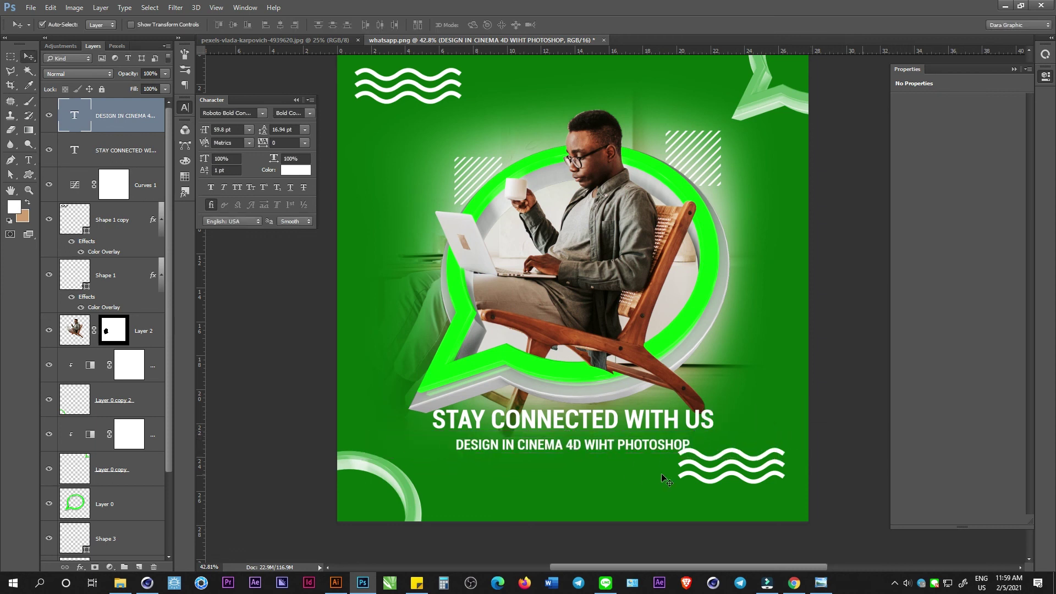
Step: Move the bottom-right wave shape slightly lower on the poster
{"action": "scroll", "coordinate": [708, 504], "scroll_direction": "up", "scroll_amount": 2}
{"action": "left_click_drag", "start_coordinate": [730, 476], "coordinate": [745, 494]}
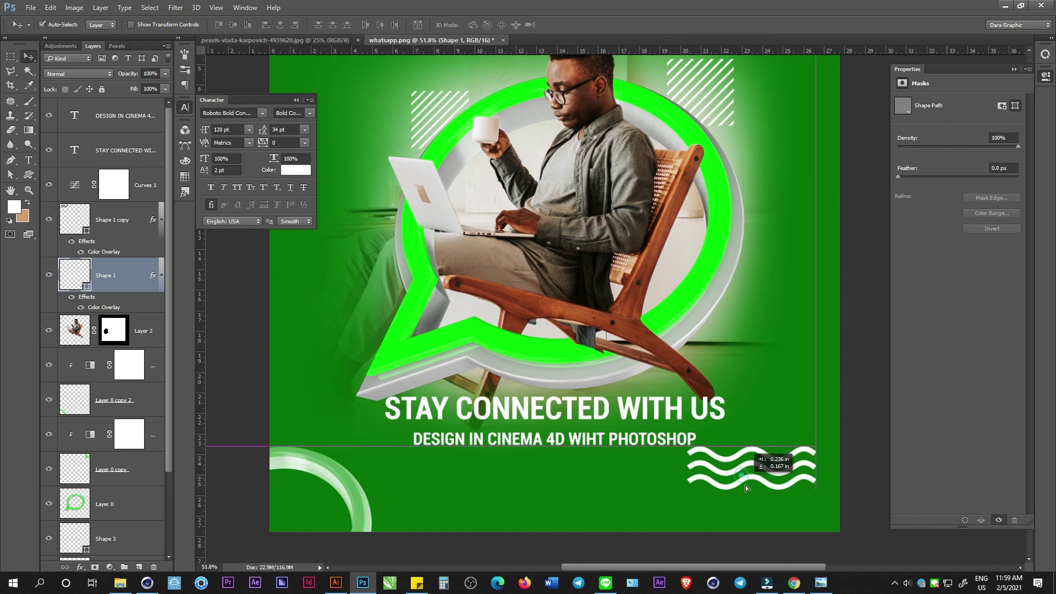
{"action": "scroll", "coordinate": [746, 498], "scroll_direction": "down", "scroll_amount": 3}
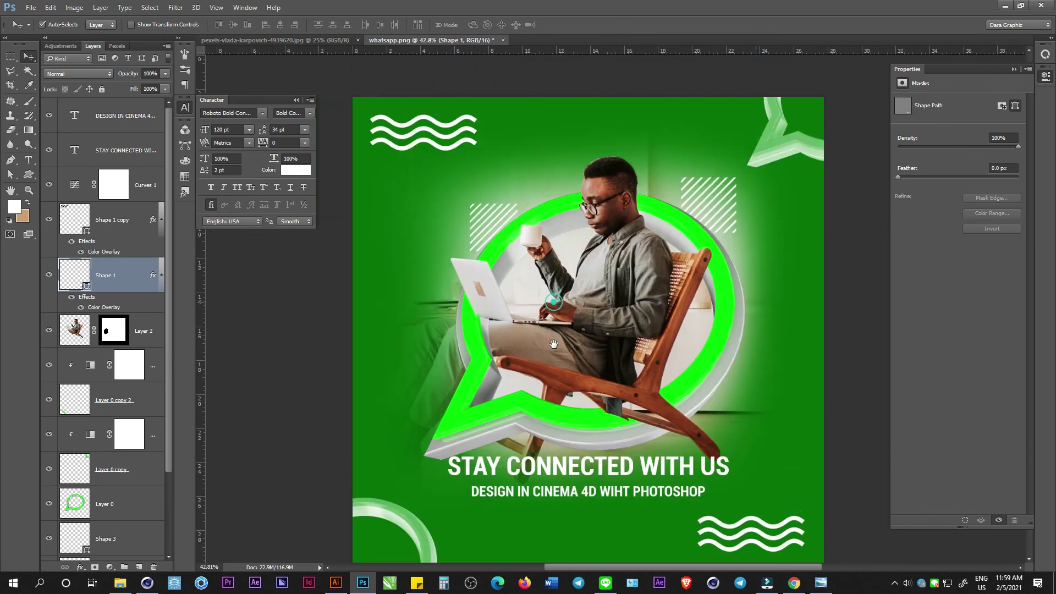
{"action": "scroll", "coordinate": [616, 431], "scroll_direction": "down", "scroll_amount": 2}
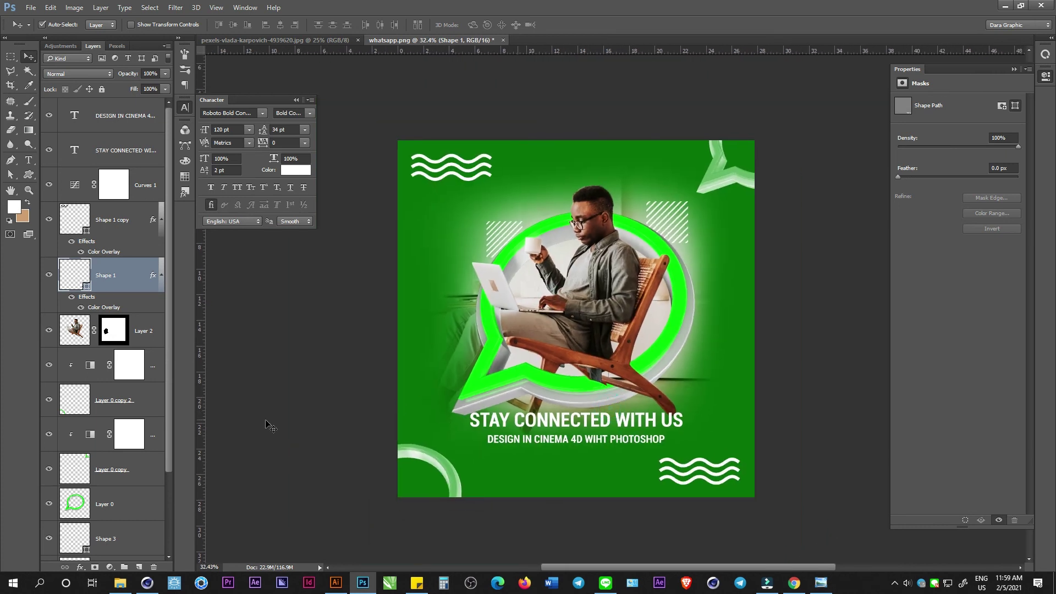
{"action": "left_click_drag", "start_coordinate": [127, 296], "coordinate": [124, 376]}
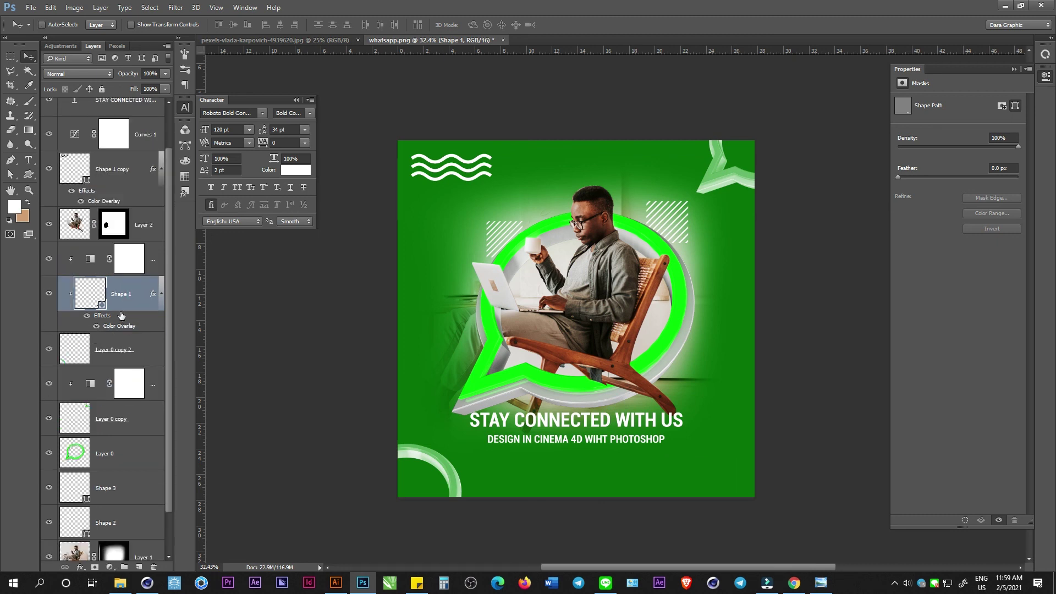
{"action": "key", "text": "ctrl+z"}
Step: Select all layers from Shape 1 copy down to Layer 3 in the Layers panel
{"action": "left_click_drag", "start_coordinate": [137, 331], "coordinate": [133, 214]}
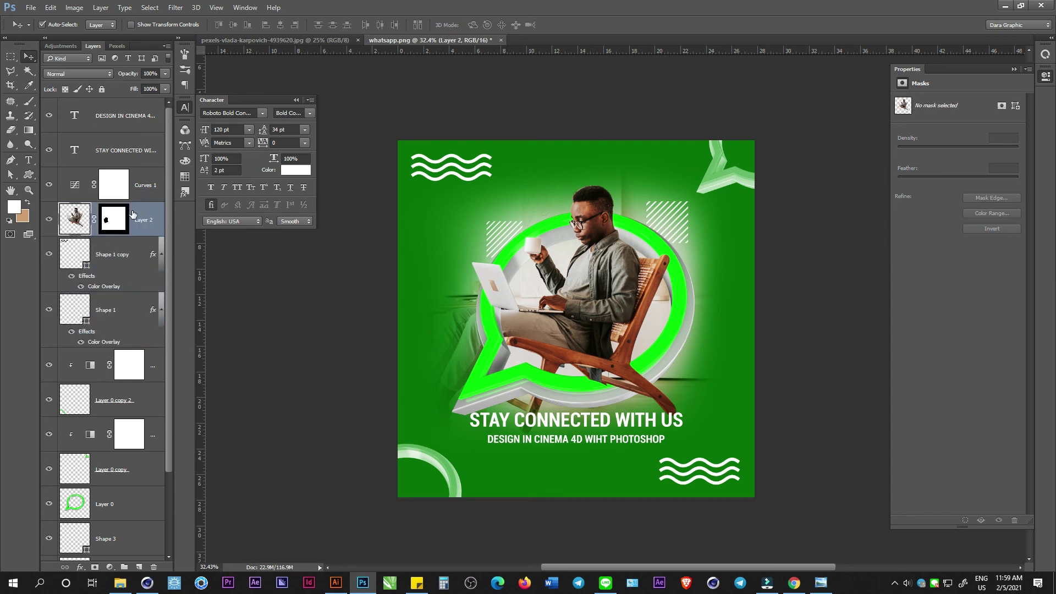
{"action": "left_click", "coordinate": [121, 261]}
{"action": "scroll", "coordinate": [135, 330], "scroll_direction": "down", "scroll_amount": 2}
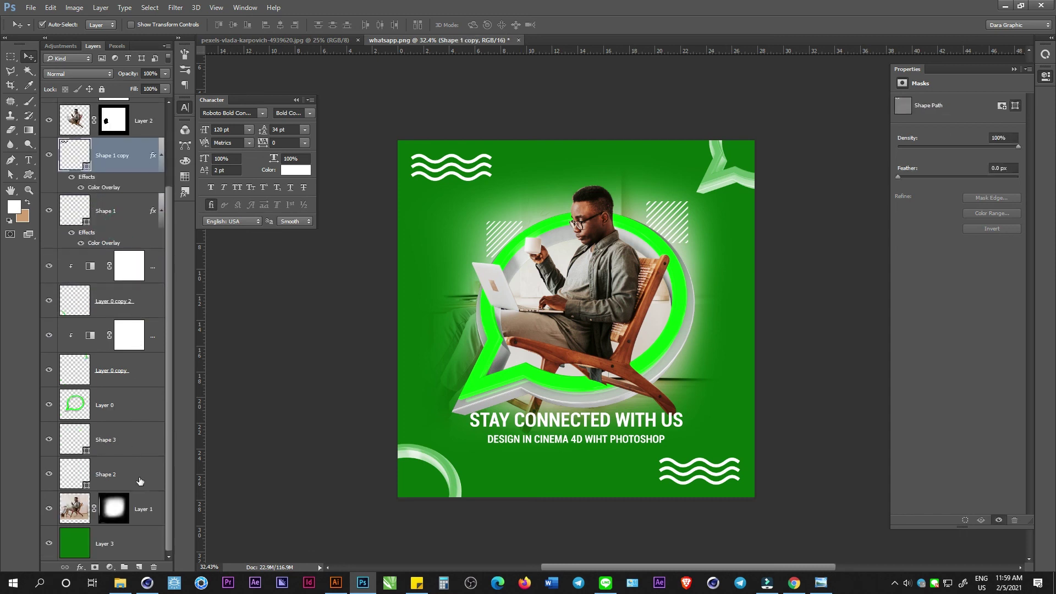
{"action": "left_click", "coordinate": [123, 559], "text": "shift"}
Step: Group the selected layers into Group 1
{"action": "key", "text": "ctrl+g"}
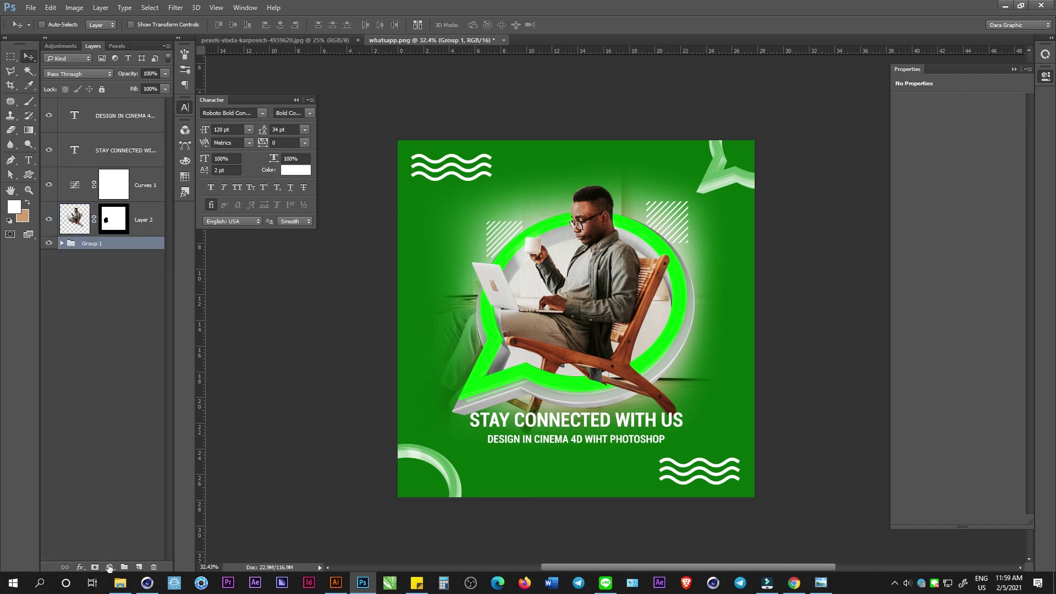
{"action": "left_click", "coordinate": [109, 567]}
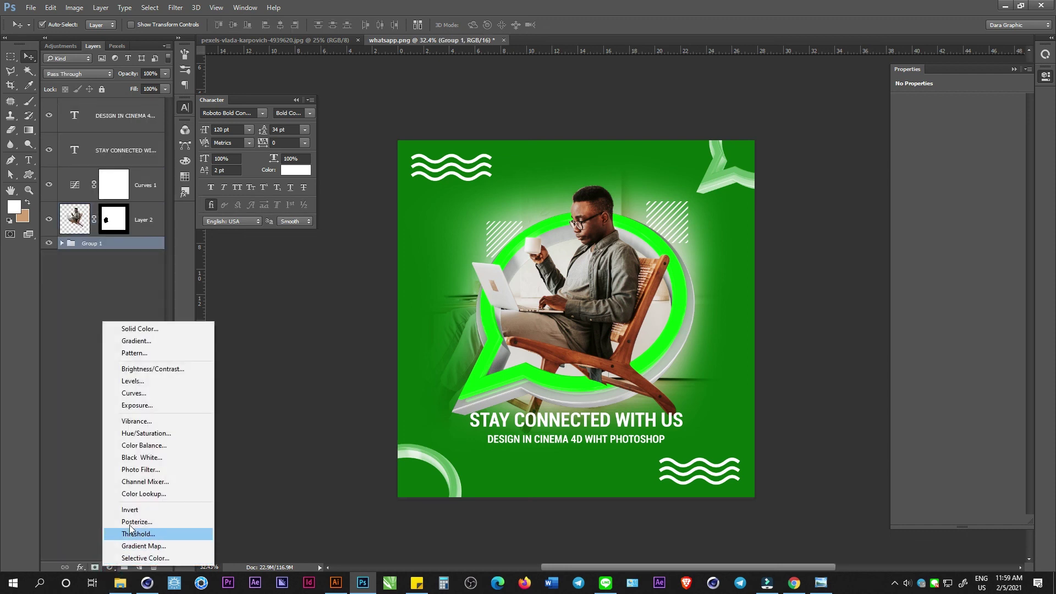
{"action": "left_click", "coordinate": [80, 567]}
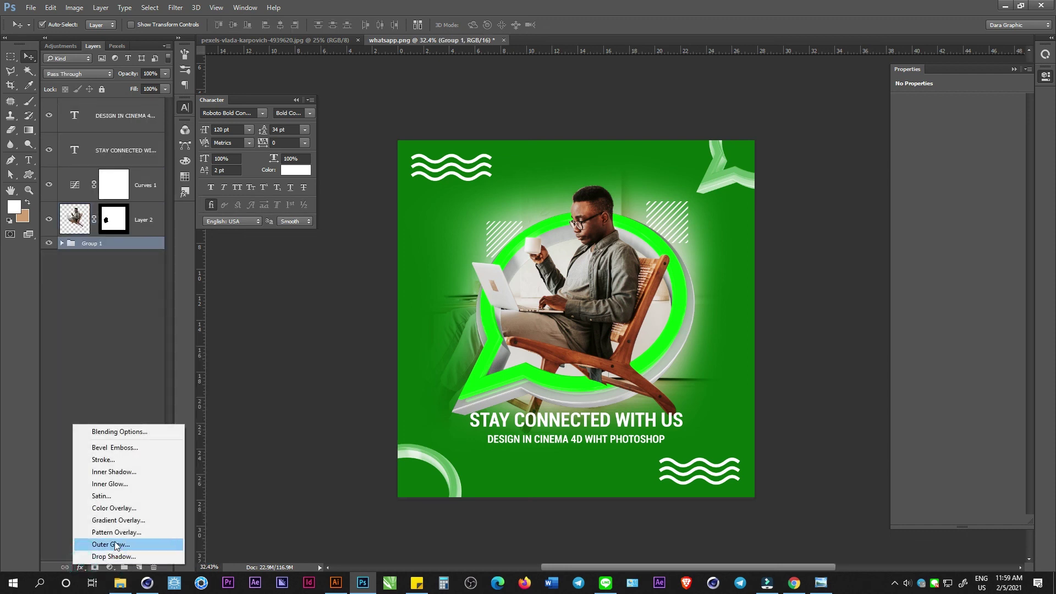
{"action": "key", "text": "Escape"}
Step: Give Group 1 a plain white Pattern Overlay in Multiply mode at 146% scale
{"action": "key", "text": "space"}
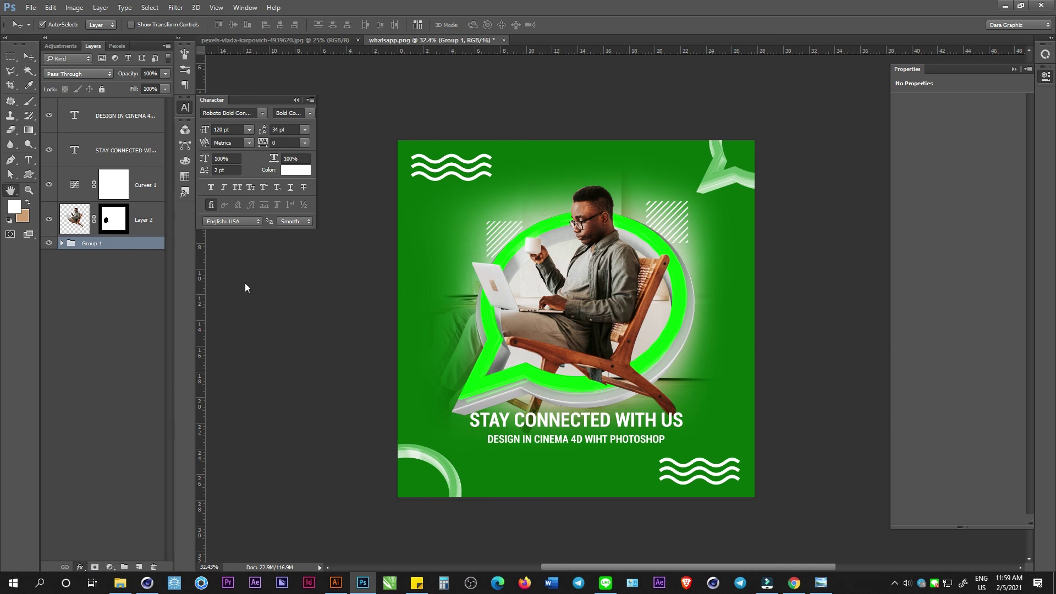
{"action": "left_click", "coordinate": [210, 120]}
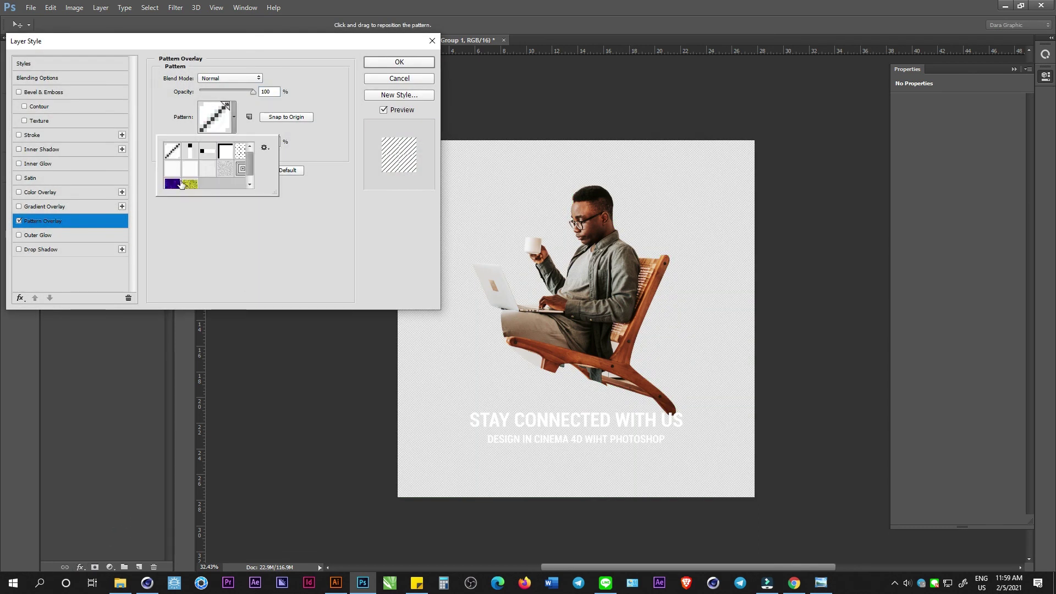
{"action": "left_click", "coordinate": [174, 177]}
{"action": "left_click", "coordinate": [214, 220]}
{"action": "left_click", "coordinate": [228, 78]}
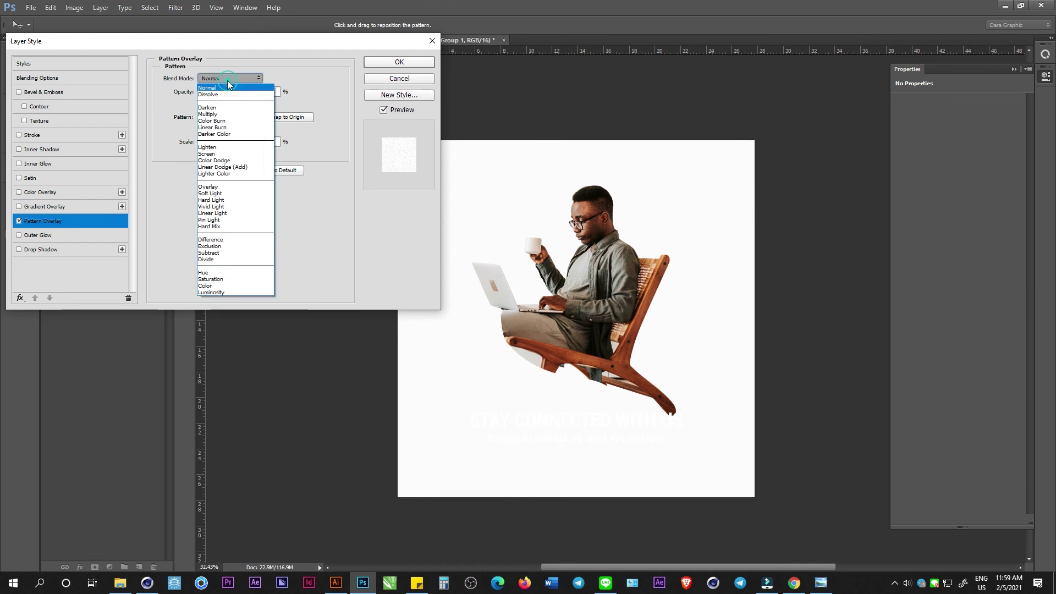
{"action": "left_click", "coordinate": [209, 114]}
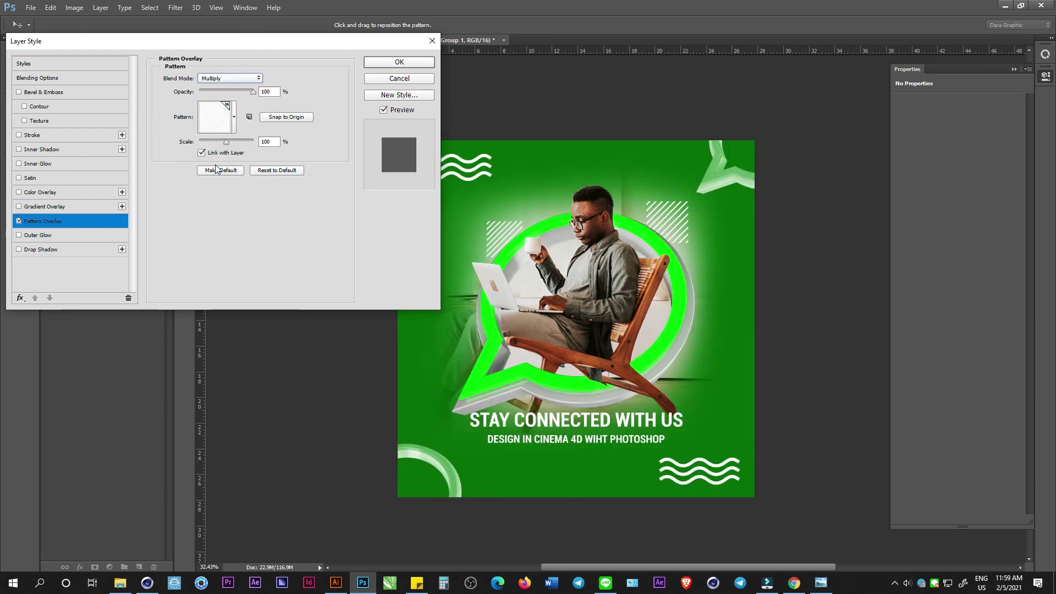
{"action": "left_click", "coordinate": [397, 62]}
{"action": "left_click", "coordinate": [559, 295]}
{"action": "left_click_drag", "start_coordinate": [560, 300], "coordinate": [565, 307]}
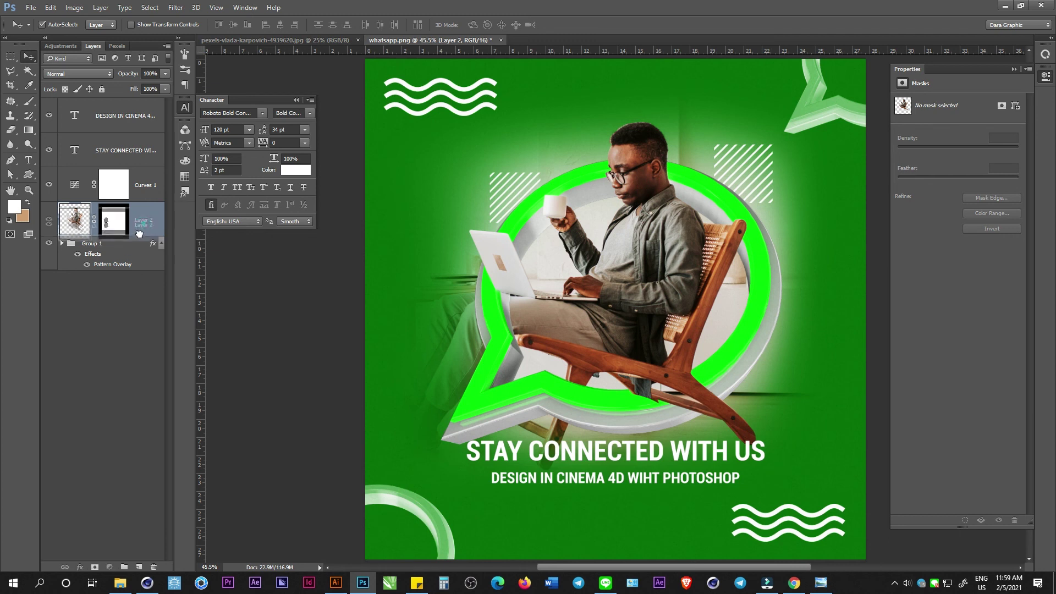
Step: Move the man's Layer 2 and both headline and subtitle text layers into Group 1
{"action": "left_click_drag", "start_coordinate": [122, 237], "coordinate": [137, 242]}
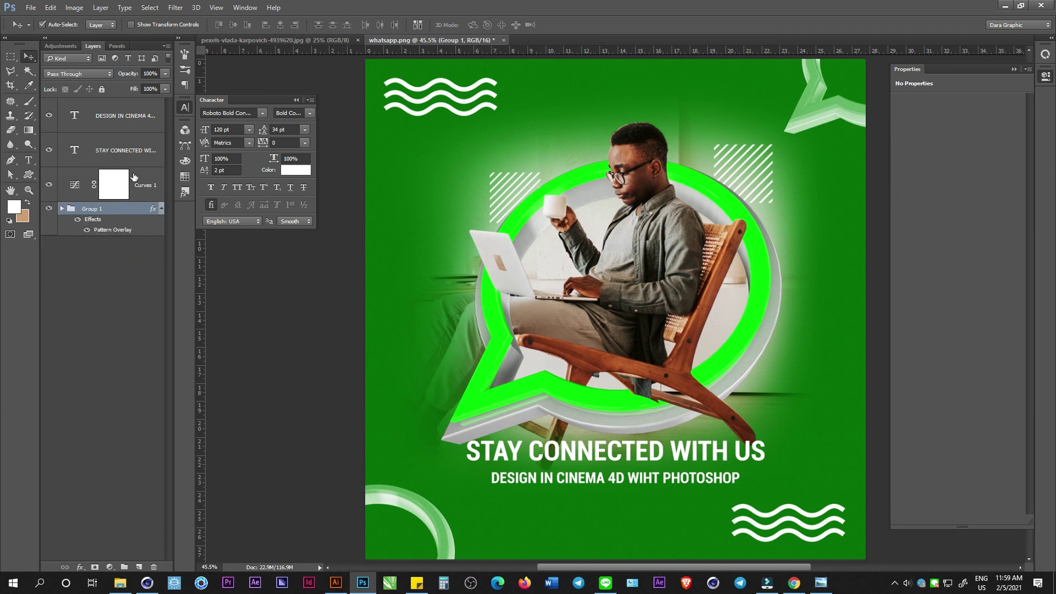
{"action": "left_click", "coordinate": [132, 158]}
{"action": "left_click", "coordinate": [124, 116], "text": "shift"}
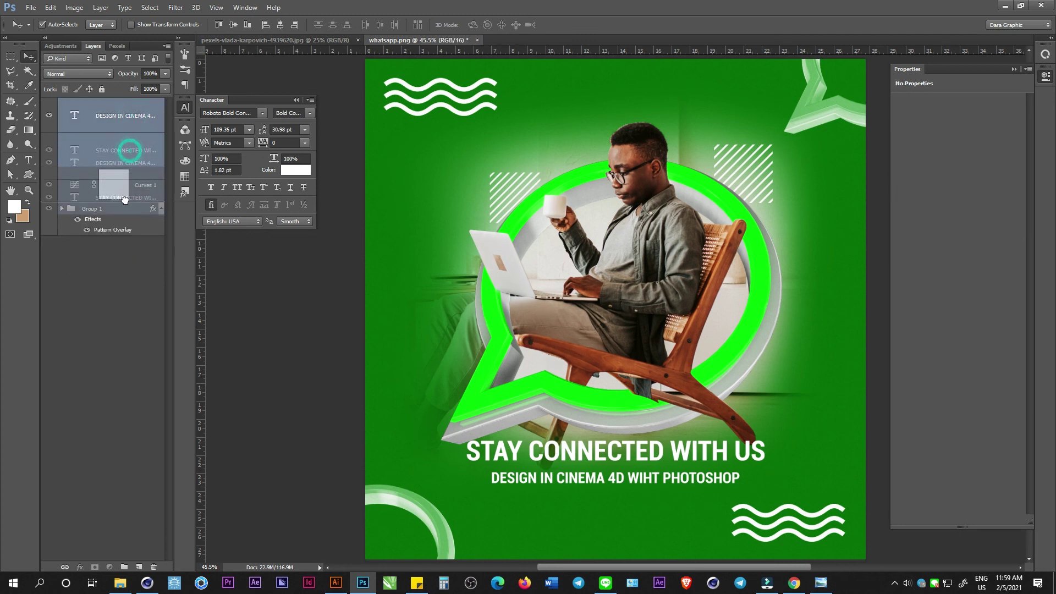
{"action": "left_click_drag", "start_coordinate": [132, 158], "coordinate": [121, 206]}
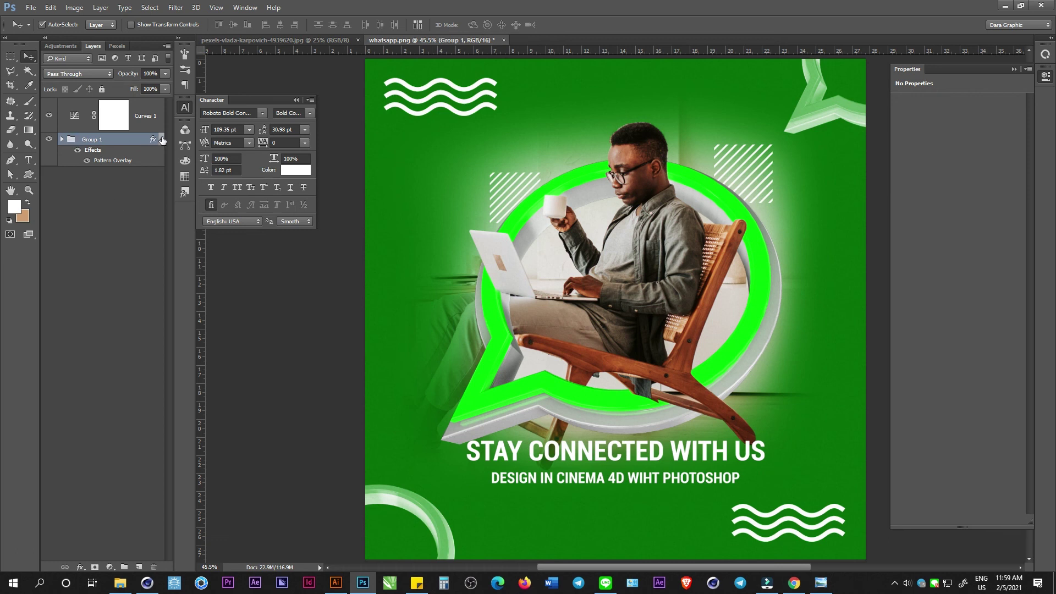
{"action": "left_click", "coordinate": [163, 139]}
{"action": "scroll", "coordinate": [610, 352], "scroll_direction": "down", "scroll_amount": 1}
{"action": "scroll", "coordinate": [616, 352], "scroll_direction": "down", "scroll_amount": 2}
{"action": "scroll", "coordinate": [622, 341], "scroll_direction": "up", "scroll_amount": 1}
{"action": "scroll", "coordinate": [622, 346], "scroll_direction": "up", "scroll_amount": 1}
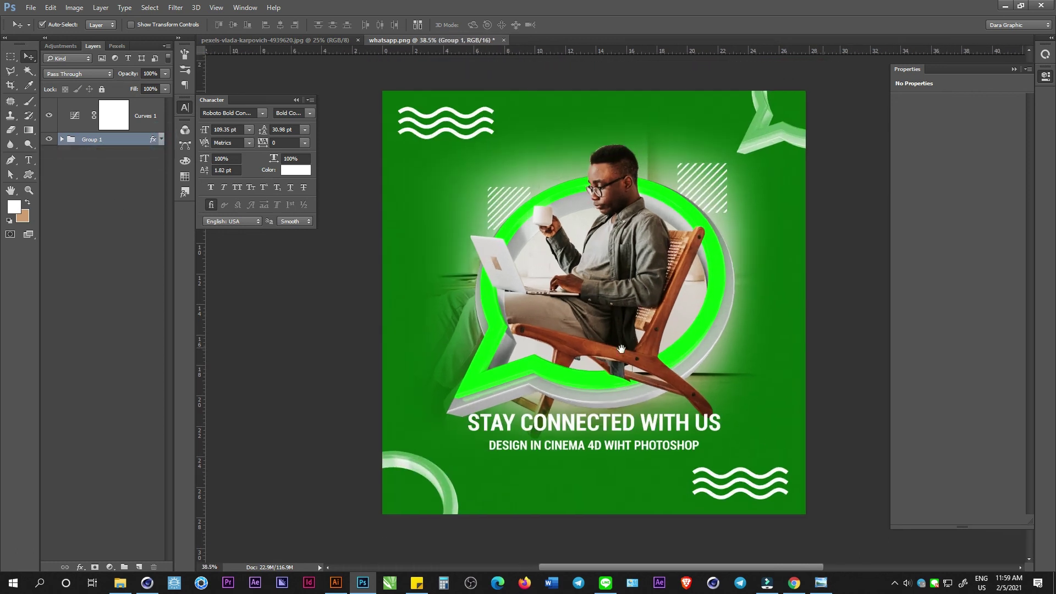
{"action": "scroll", "coordinate": [622, 346], "scroll_direction": "up", "scroll_amount": 1}
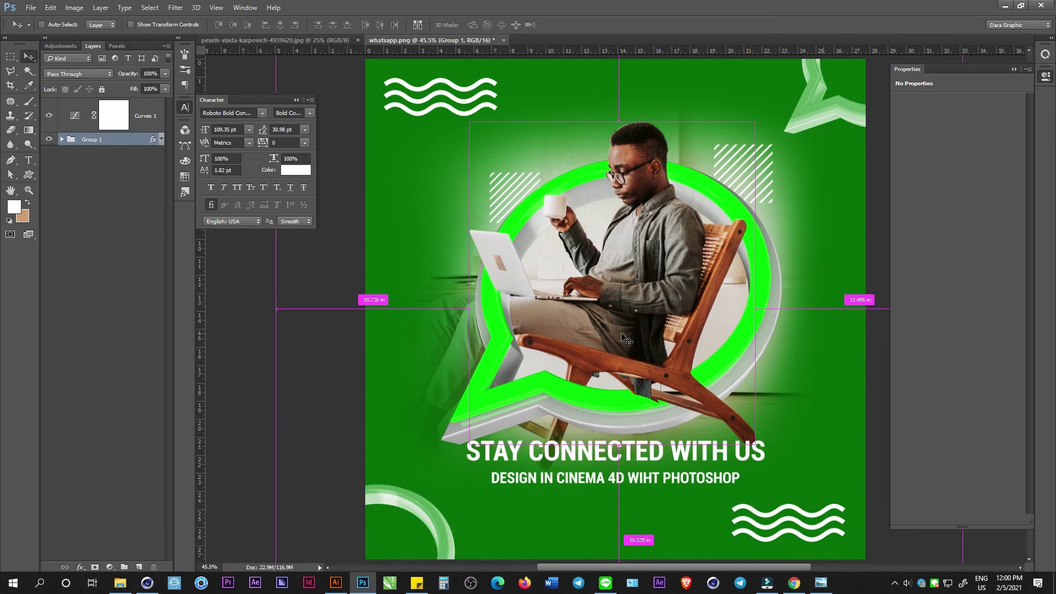
Step: Save the poster as a TIFF file, accepting the default TIFF options
{"action": "key", "text": "ctrl+shift+s"}
{"action": "key", "text": "Return"}
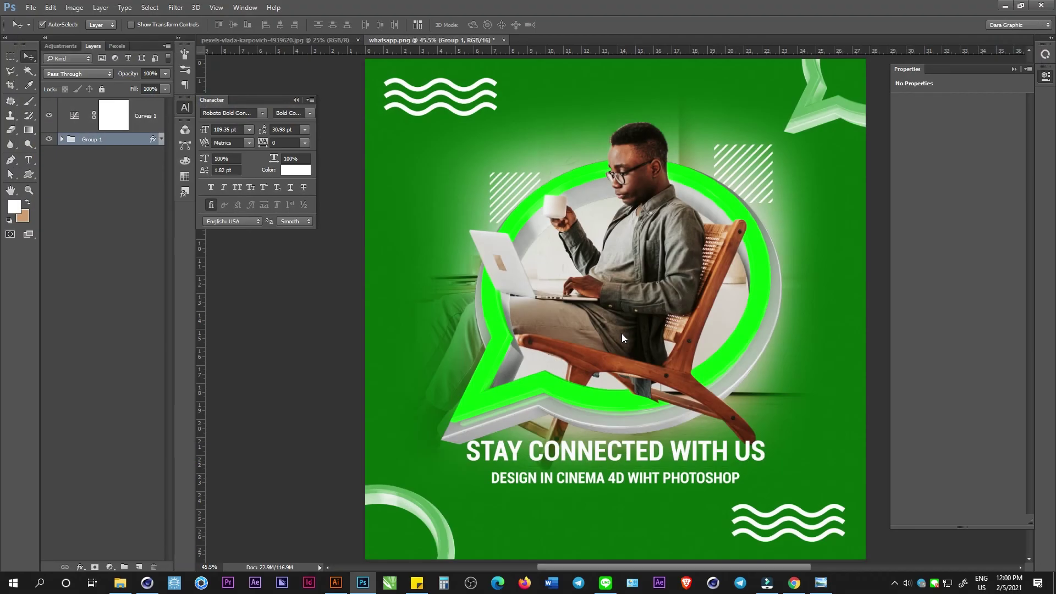
{"action": "key", "text": "Return"}
{"action": "key", "text": "Return"}
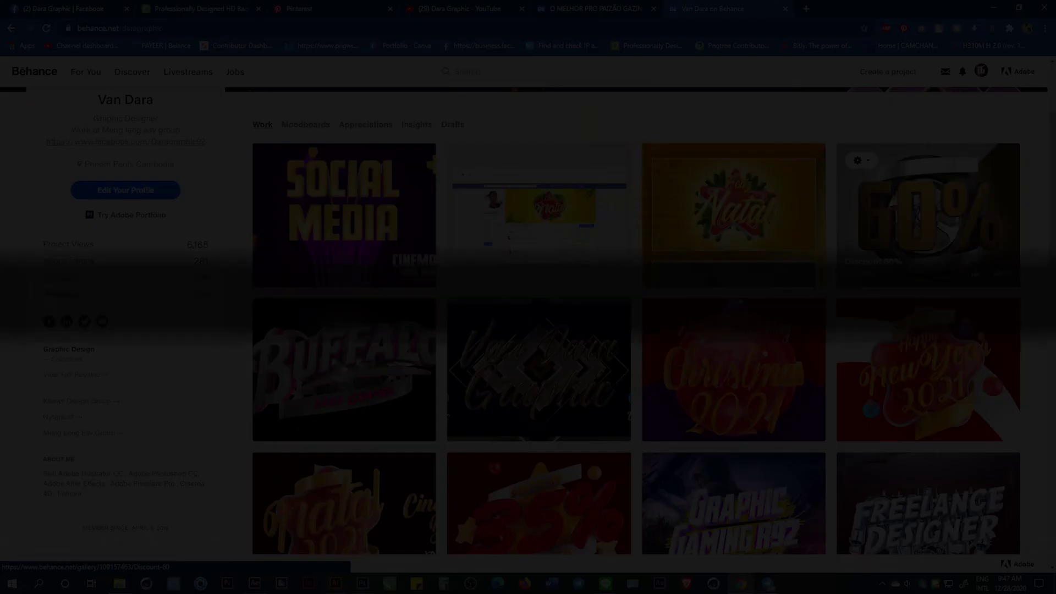